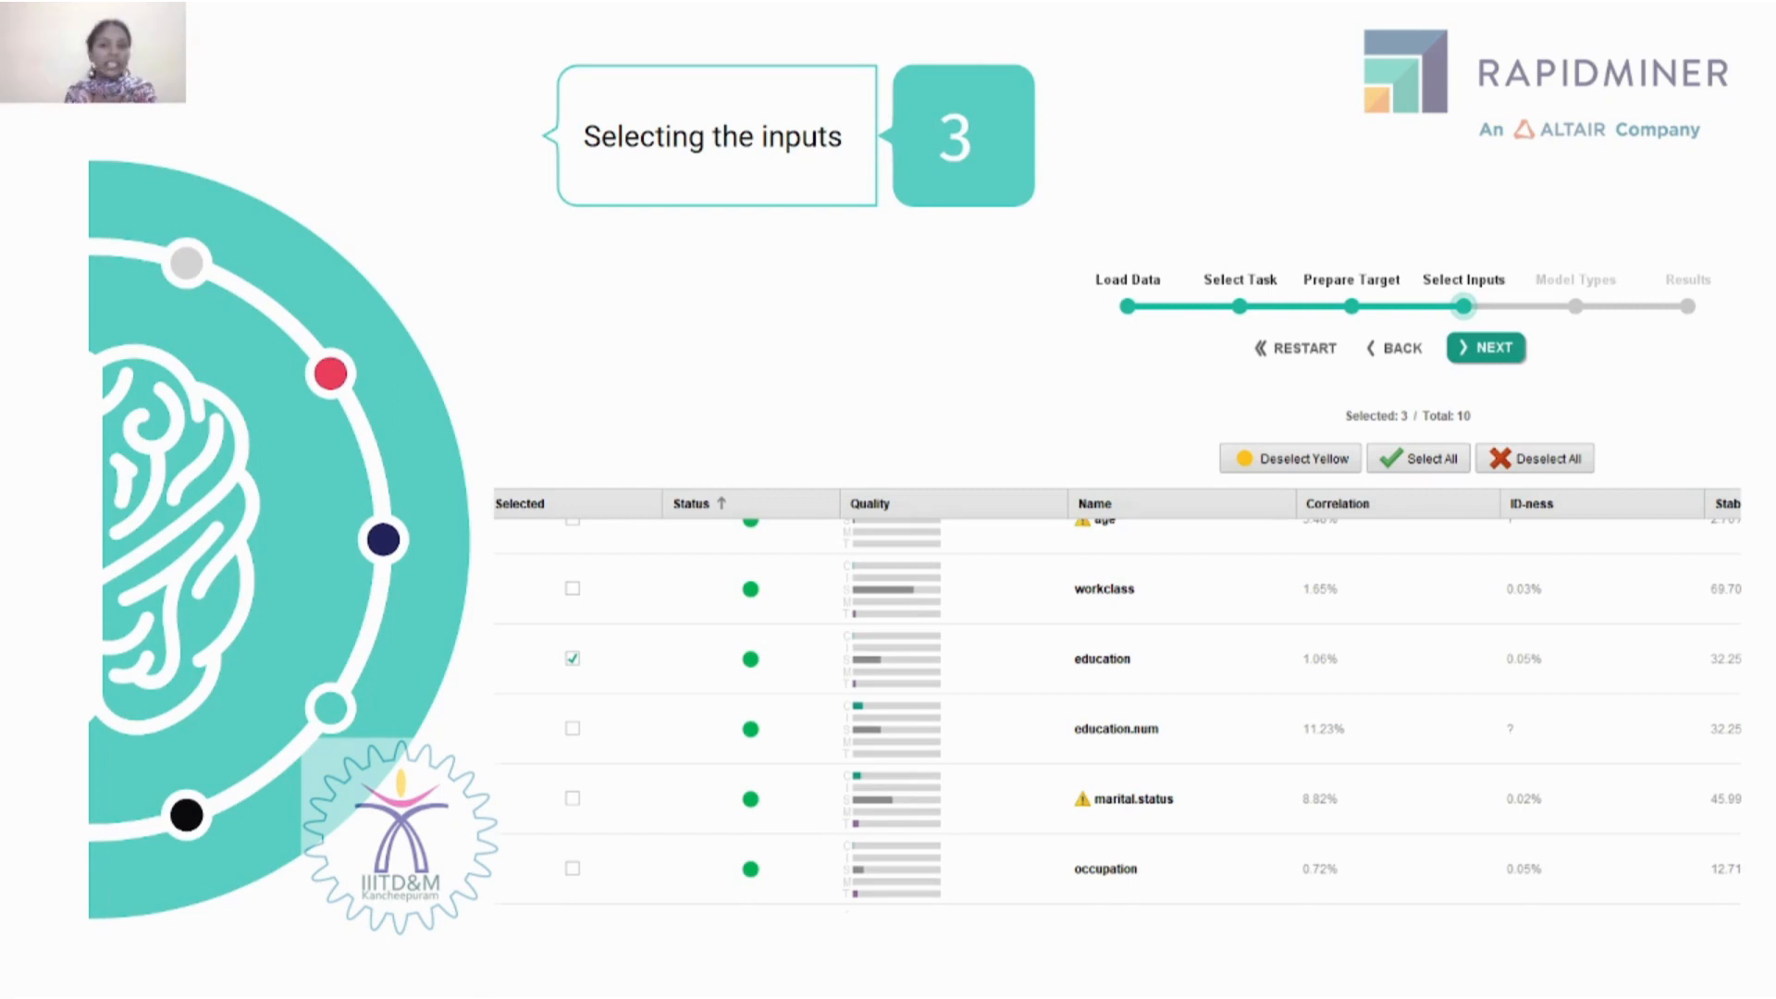
{"action": "key", "text": "Right"}
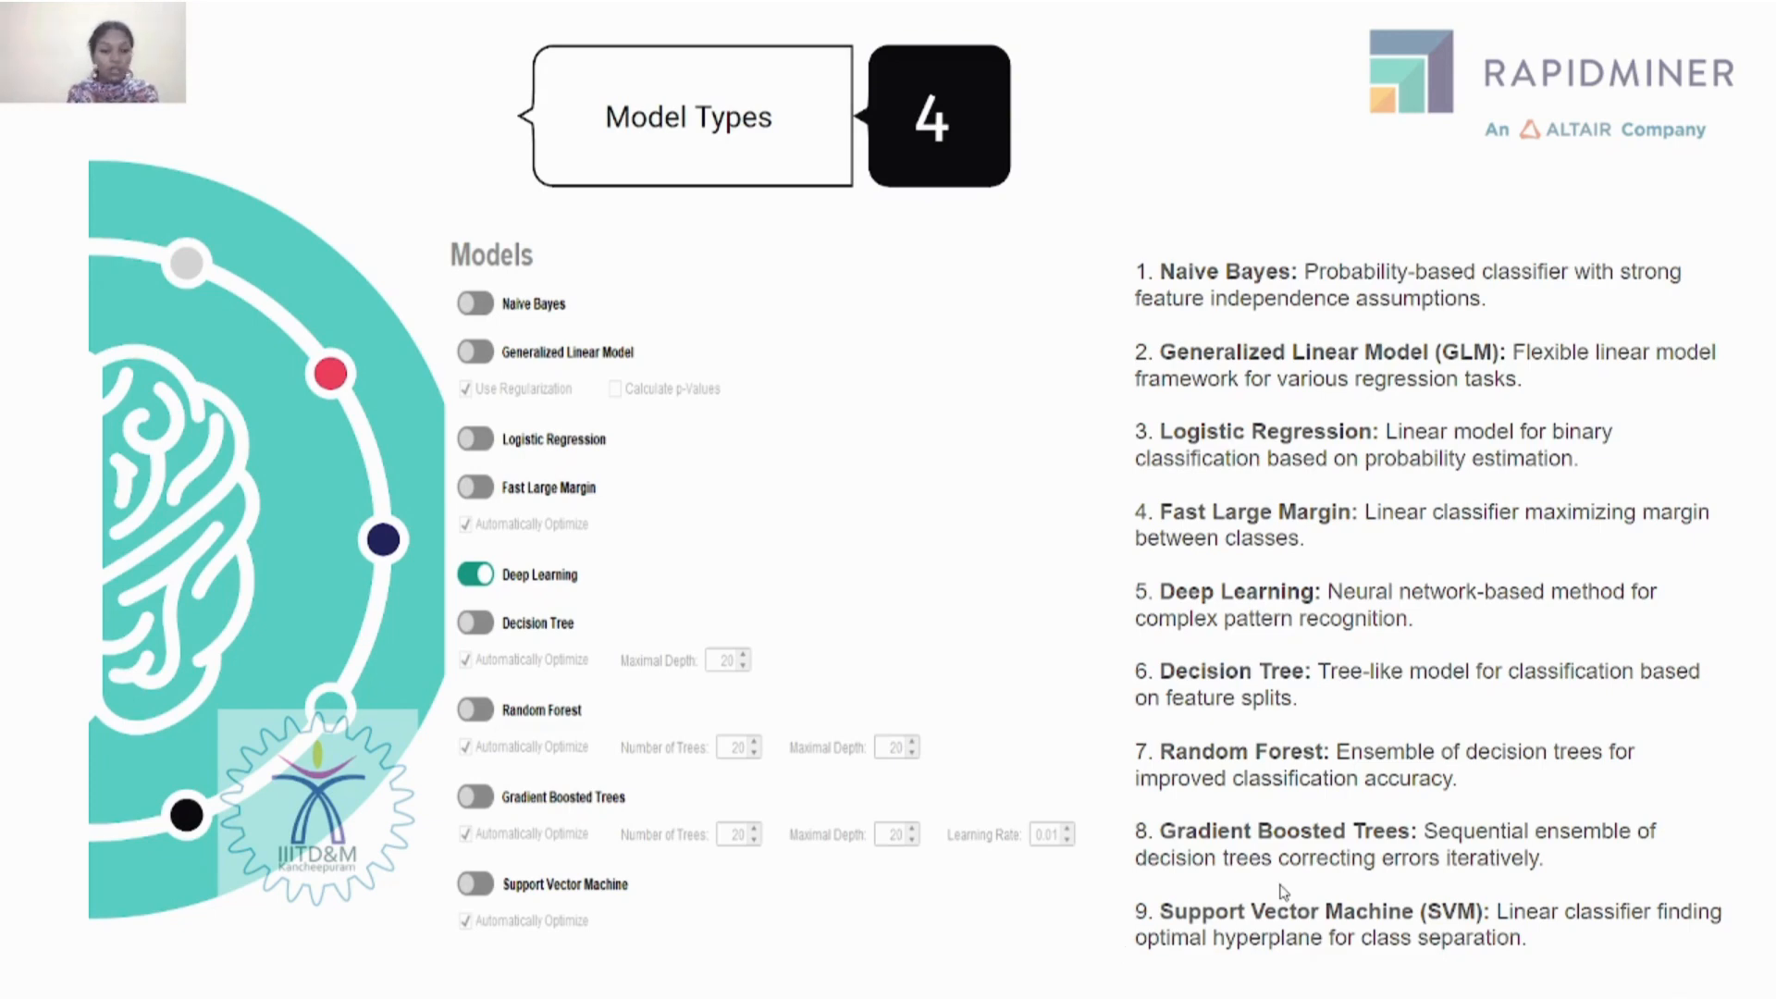
{"action": "key", "text": "Right"}
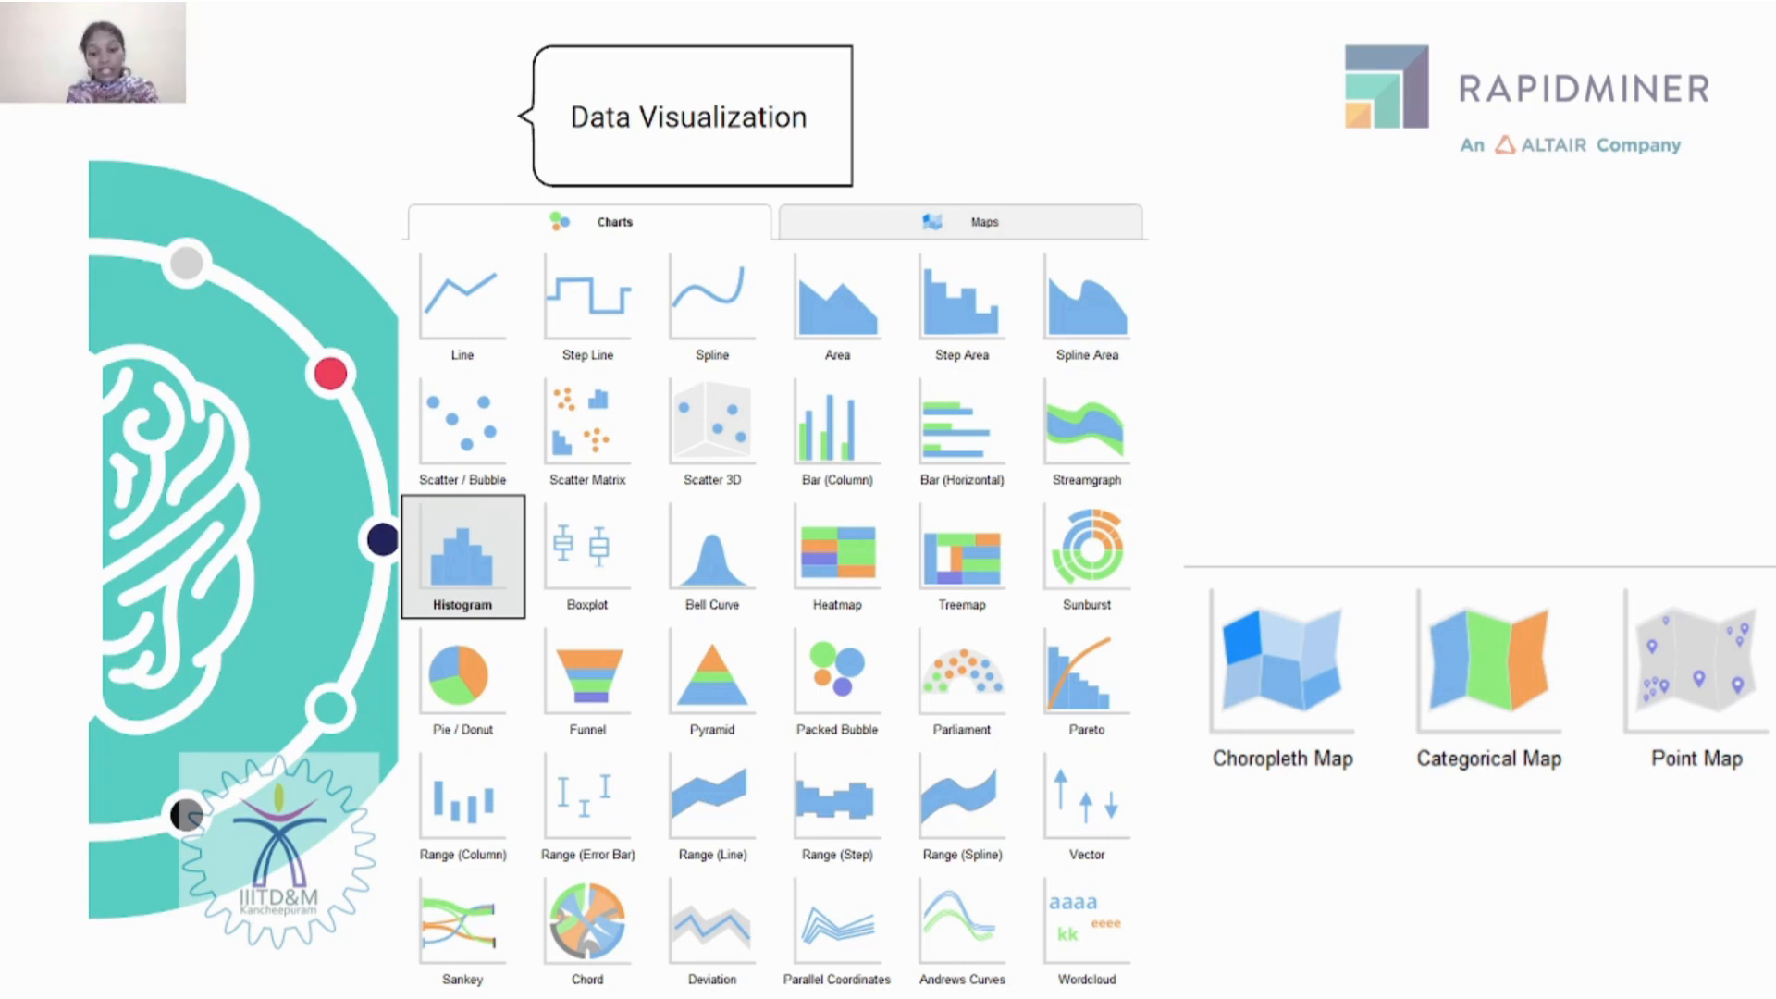
{"action": "key", "text": "Right"}
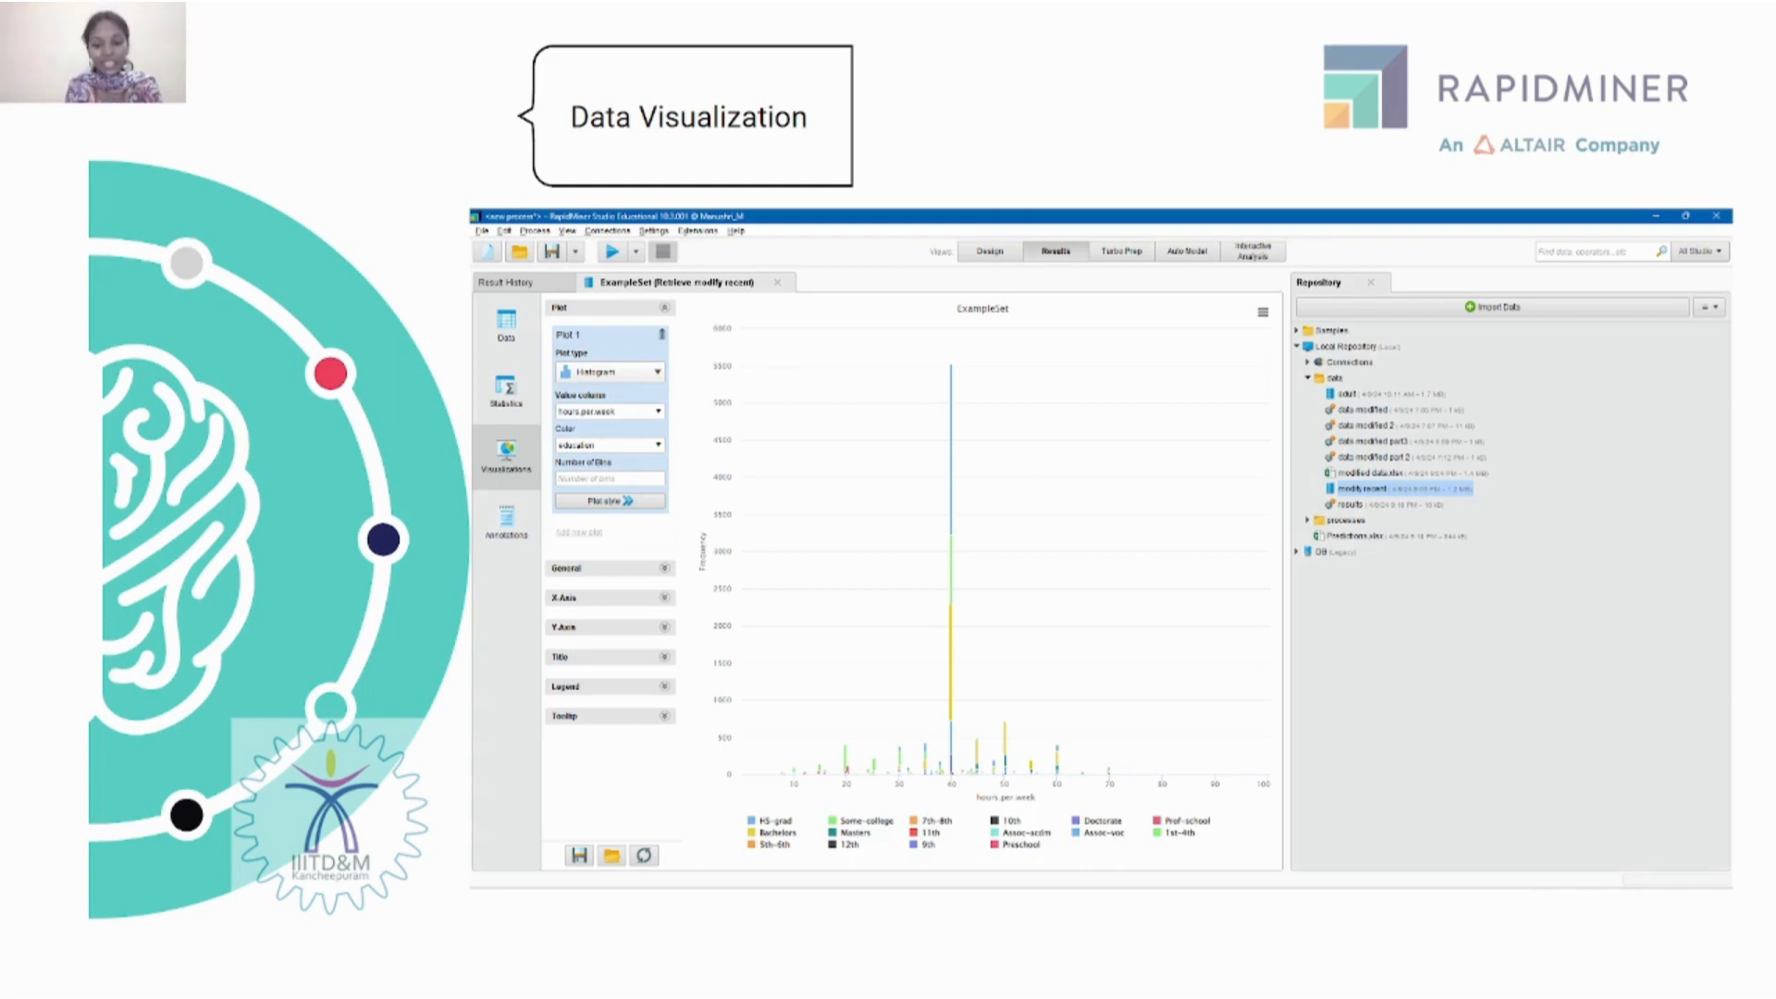
{"action": "key", "text": "Right"}
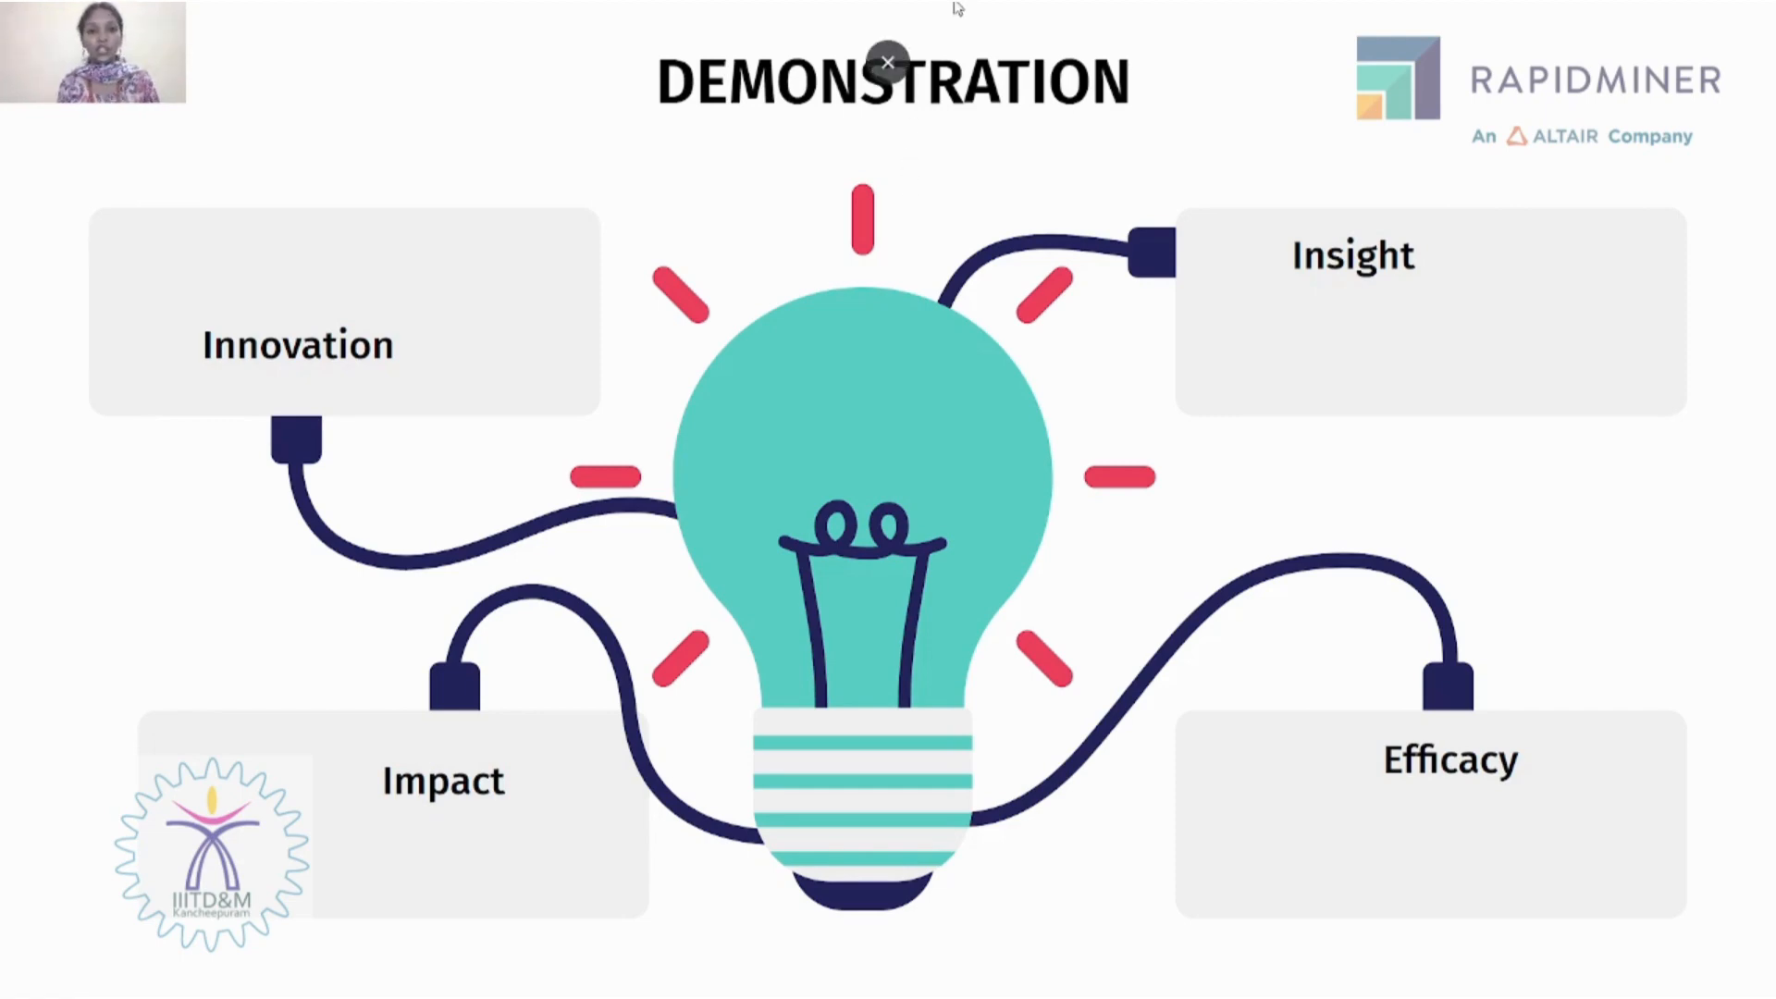
Step: End the slideshow, switch to RapidMiner Studio and show its Design view
{"action": "left_click", "coordinate": [889, 53]}
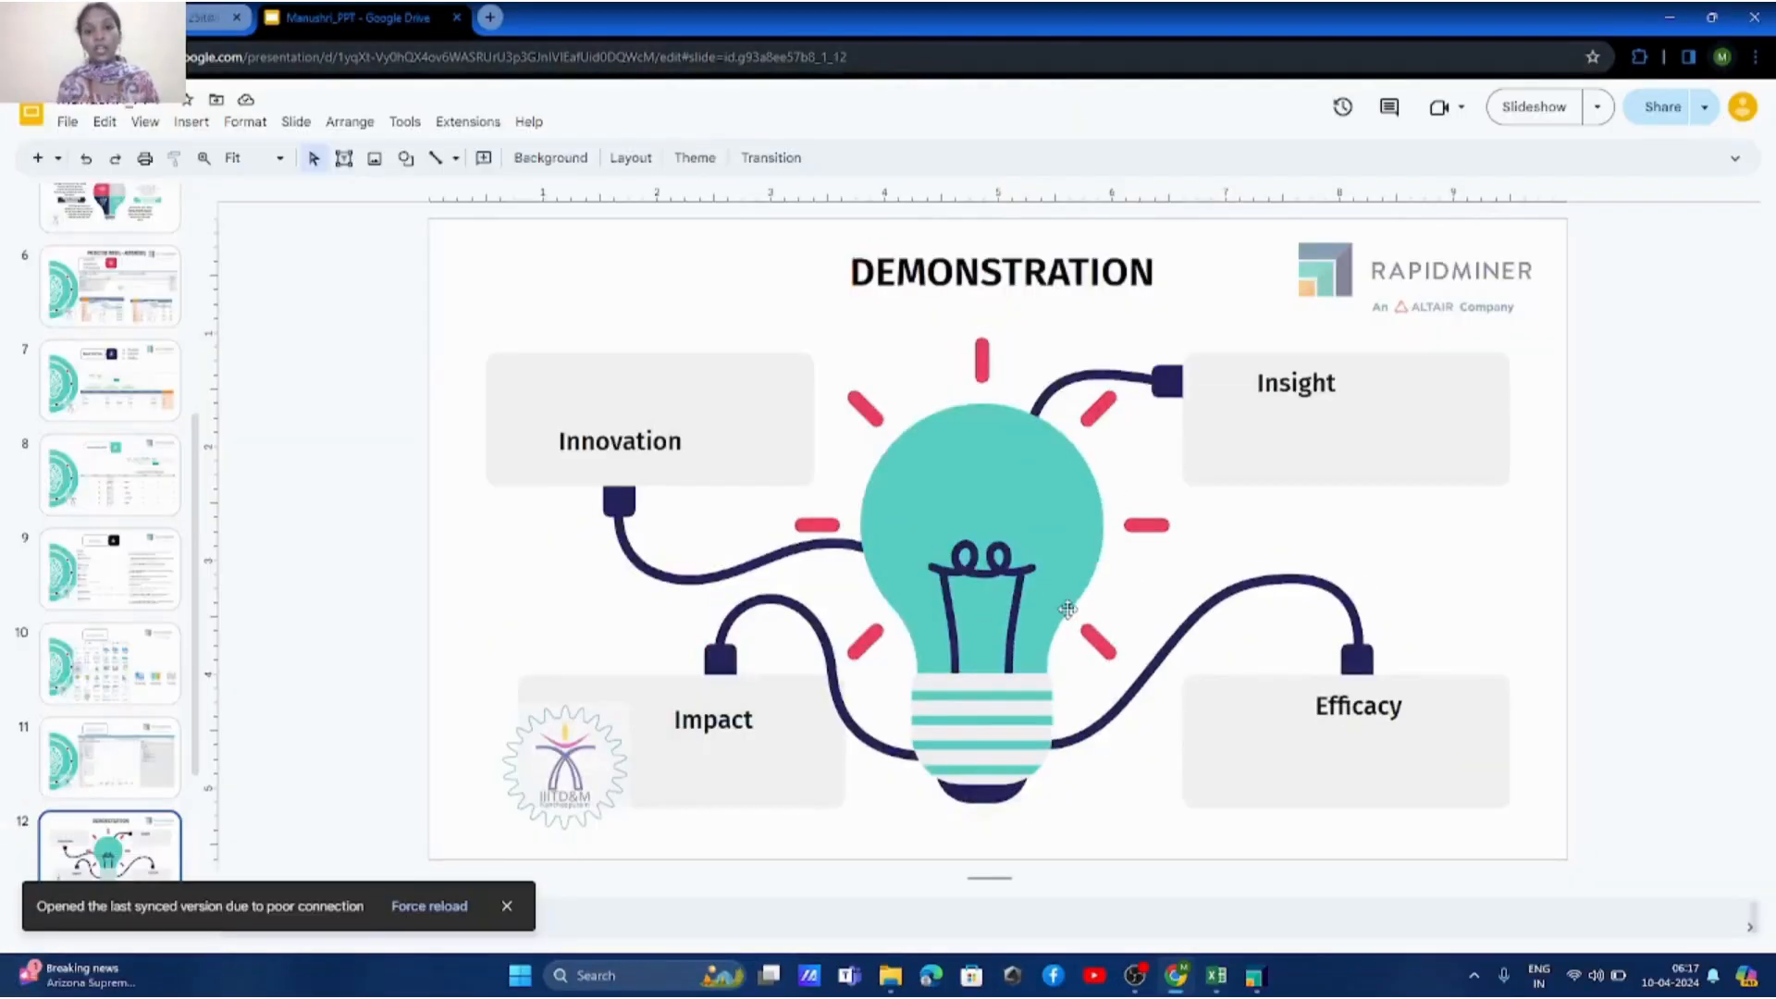
{"action": "mouse_move", "coordinate": [1257, 978]}
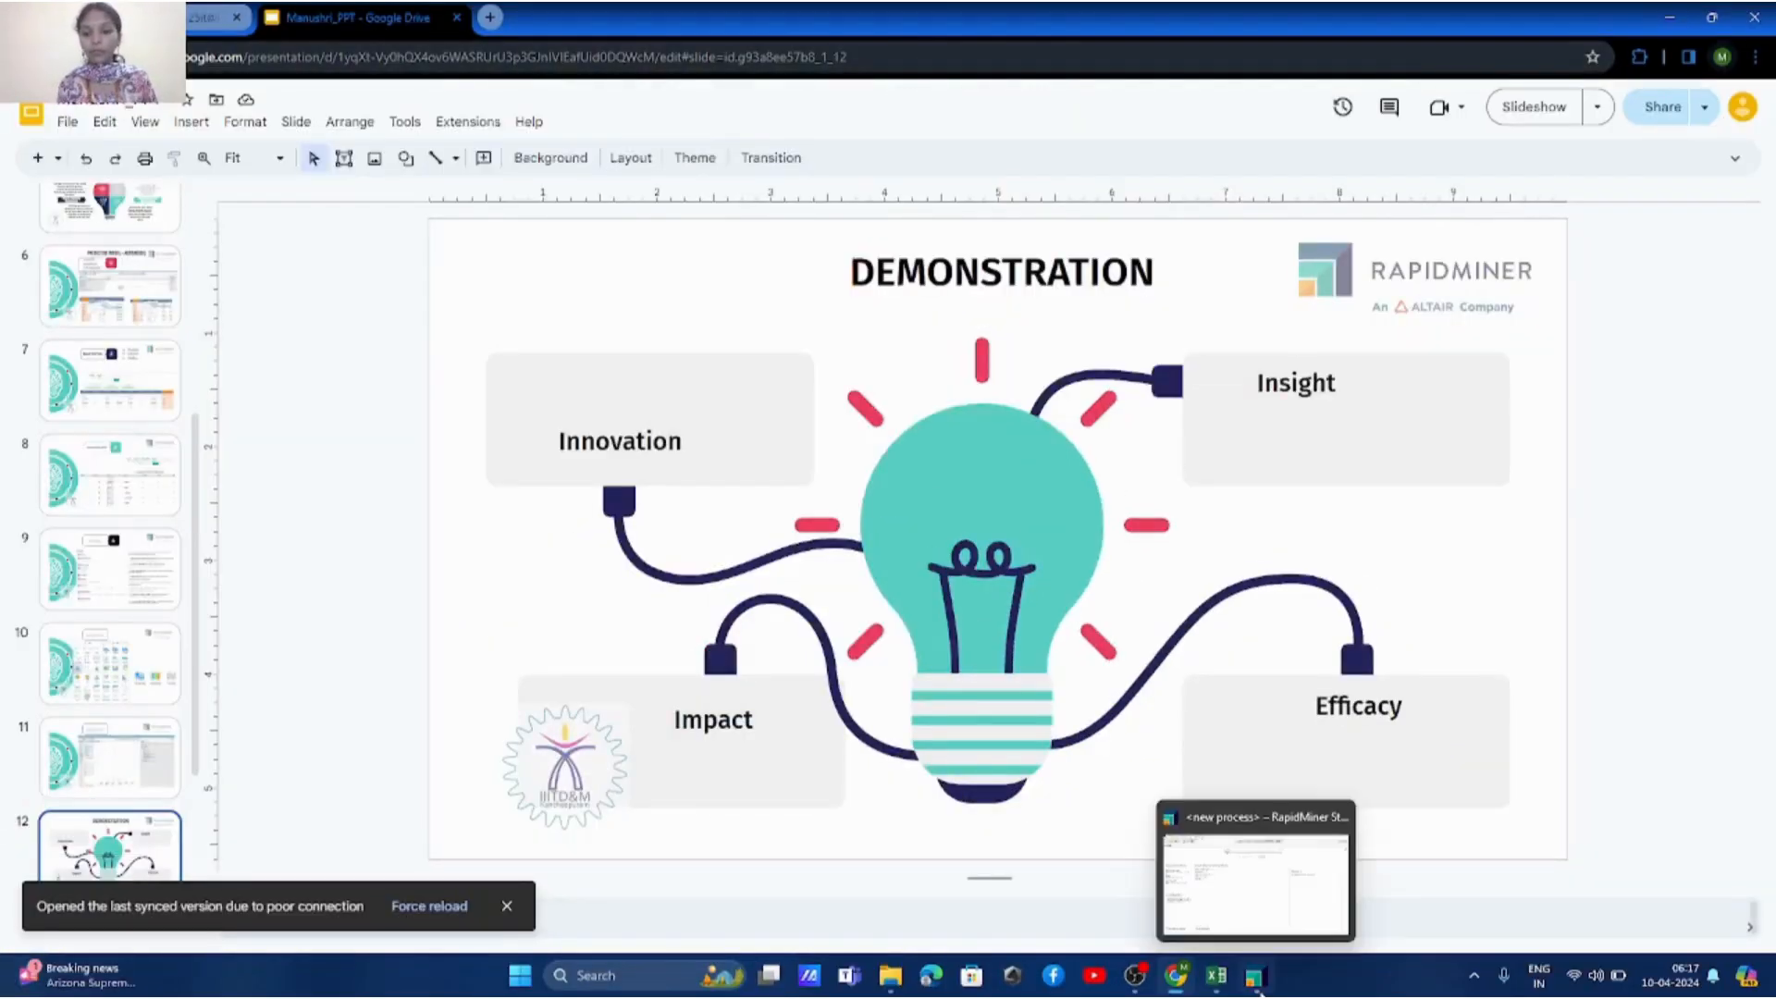
{"action": "left_click", "coordinate": [1254, 849]}
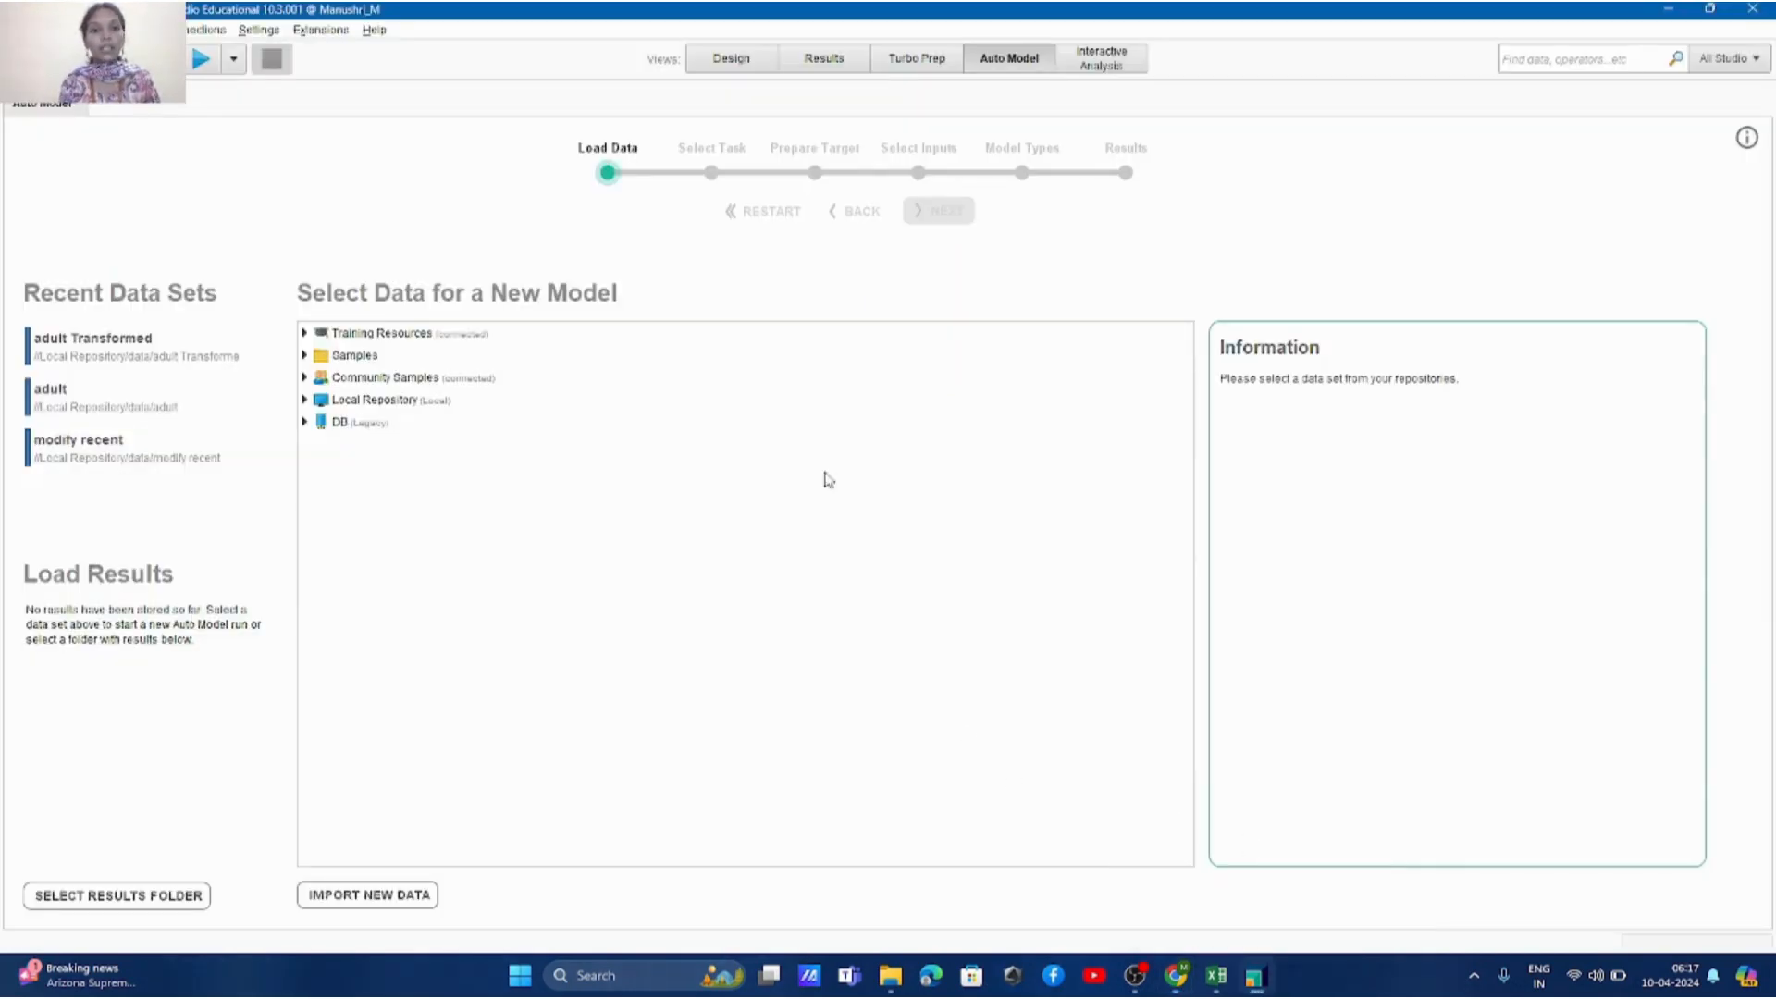
{"action": "left_click", "coordinate": [731, 61]}
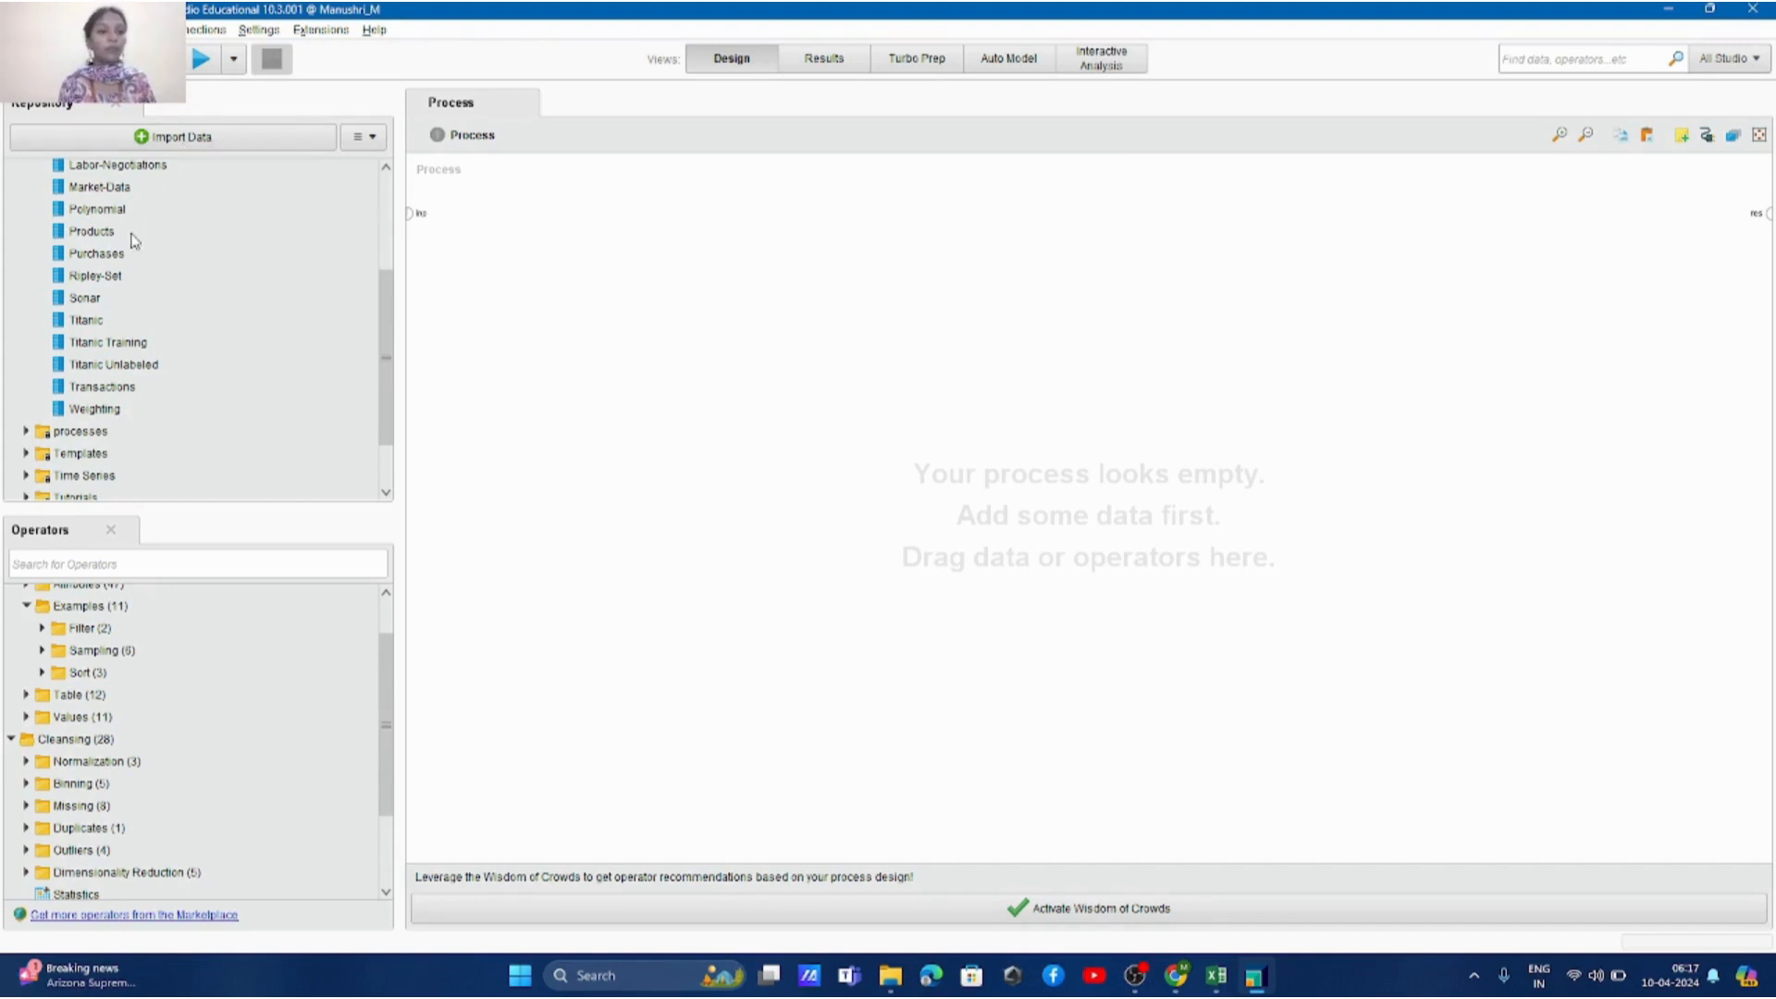
Step: Look through the example data sets in the repository's Samples data folder
{"action": "scroll", "coordinate": [124, 236], "scroll_direction": "up", "scroll_amount": 3}
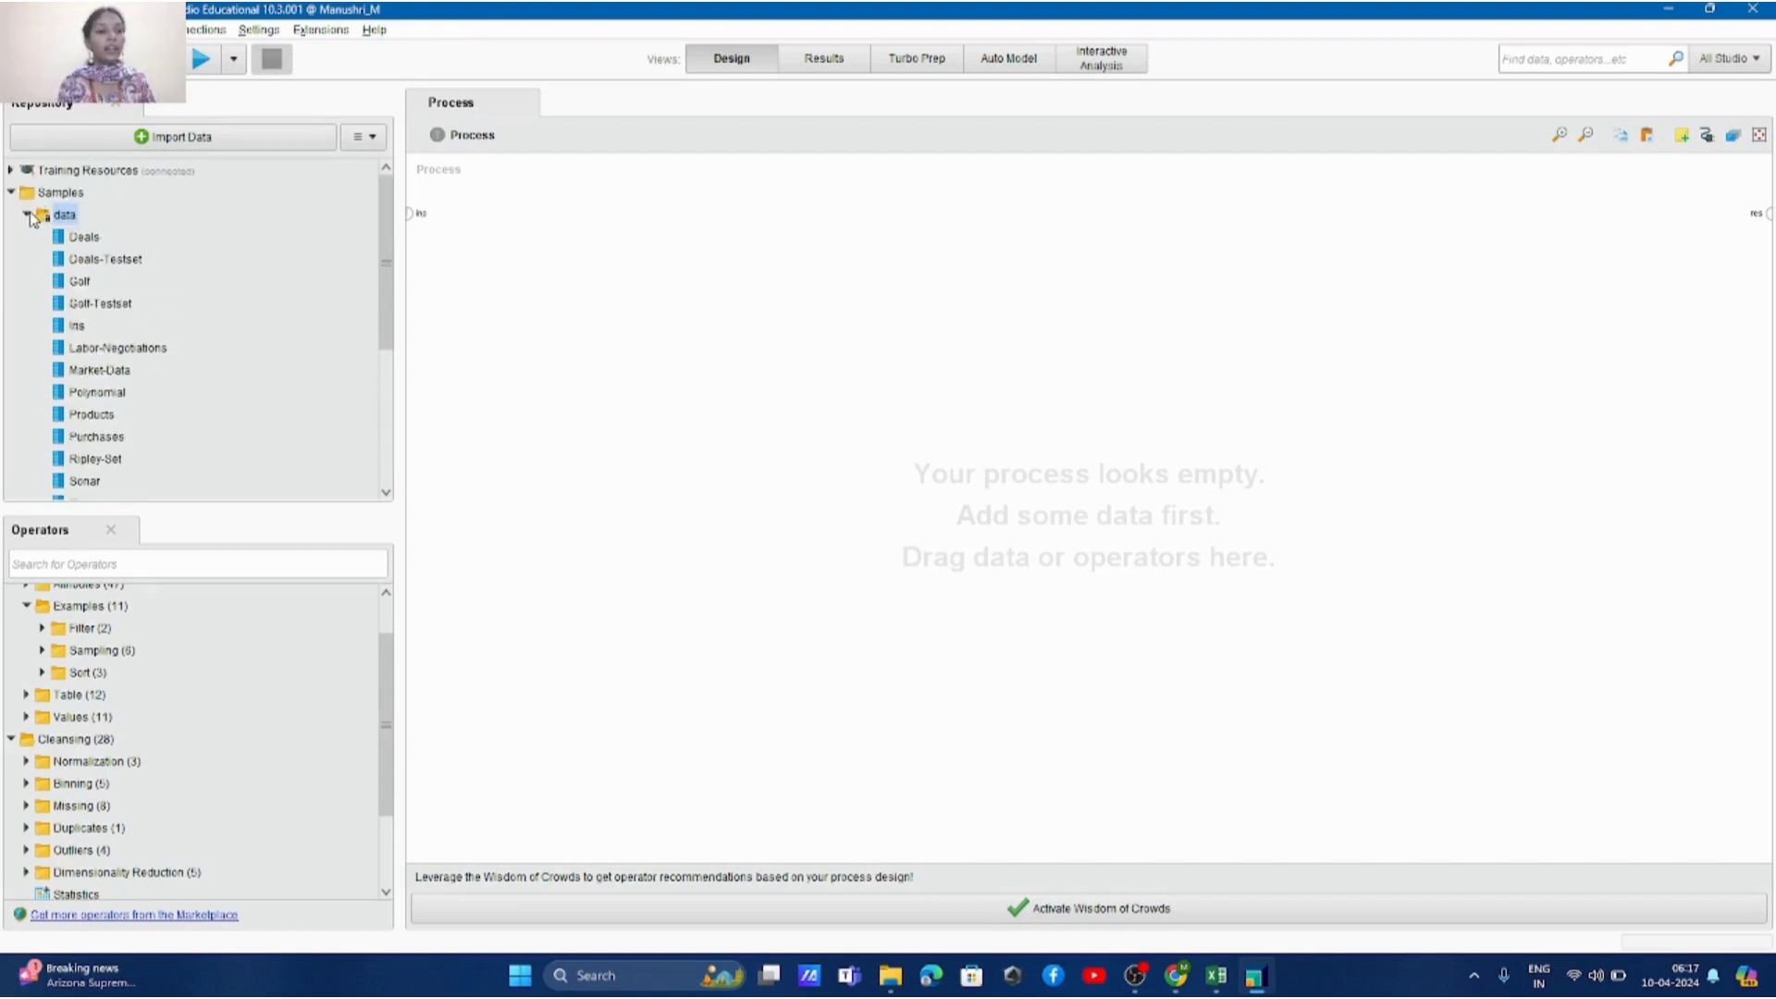
{"action": "left_click", "coordinate": [26, 213]}
{"action": "left_click", "coordinate": [11, 193]}
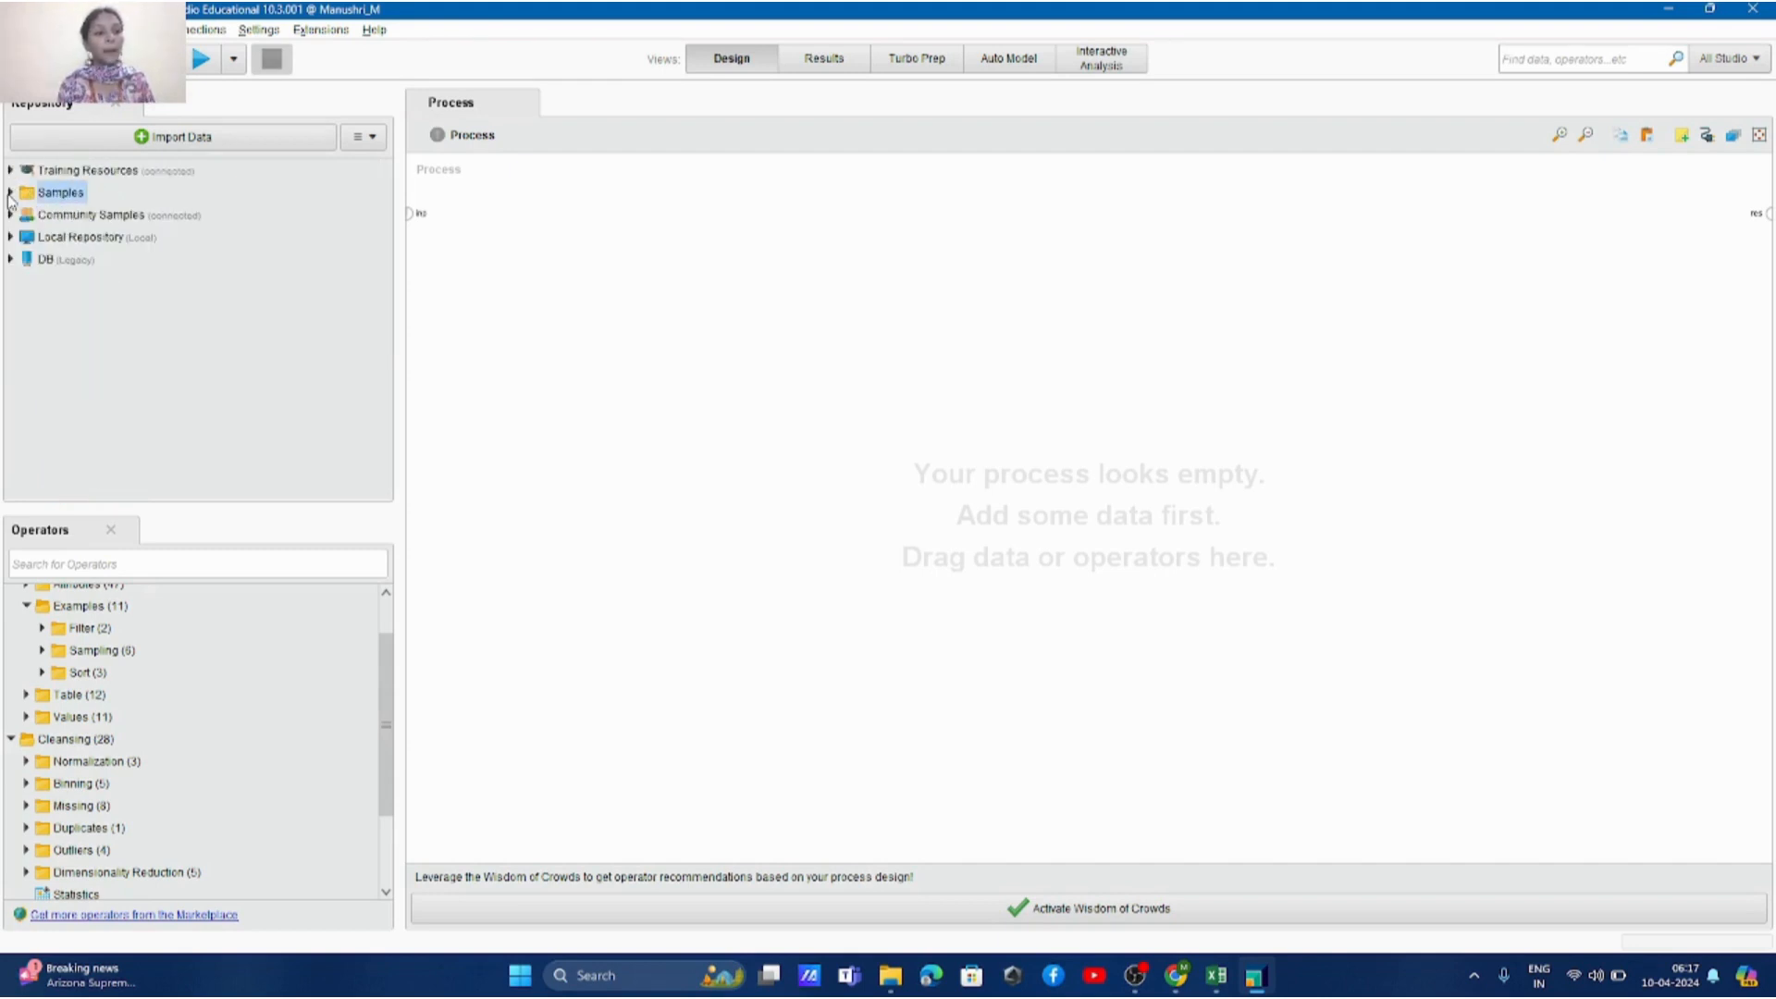
{"action": "left_click", "coordinate": [10, 193]}
{"action": "left_click", "coordinate": [26, 217]}
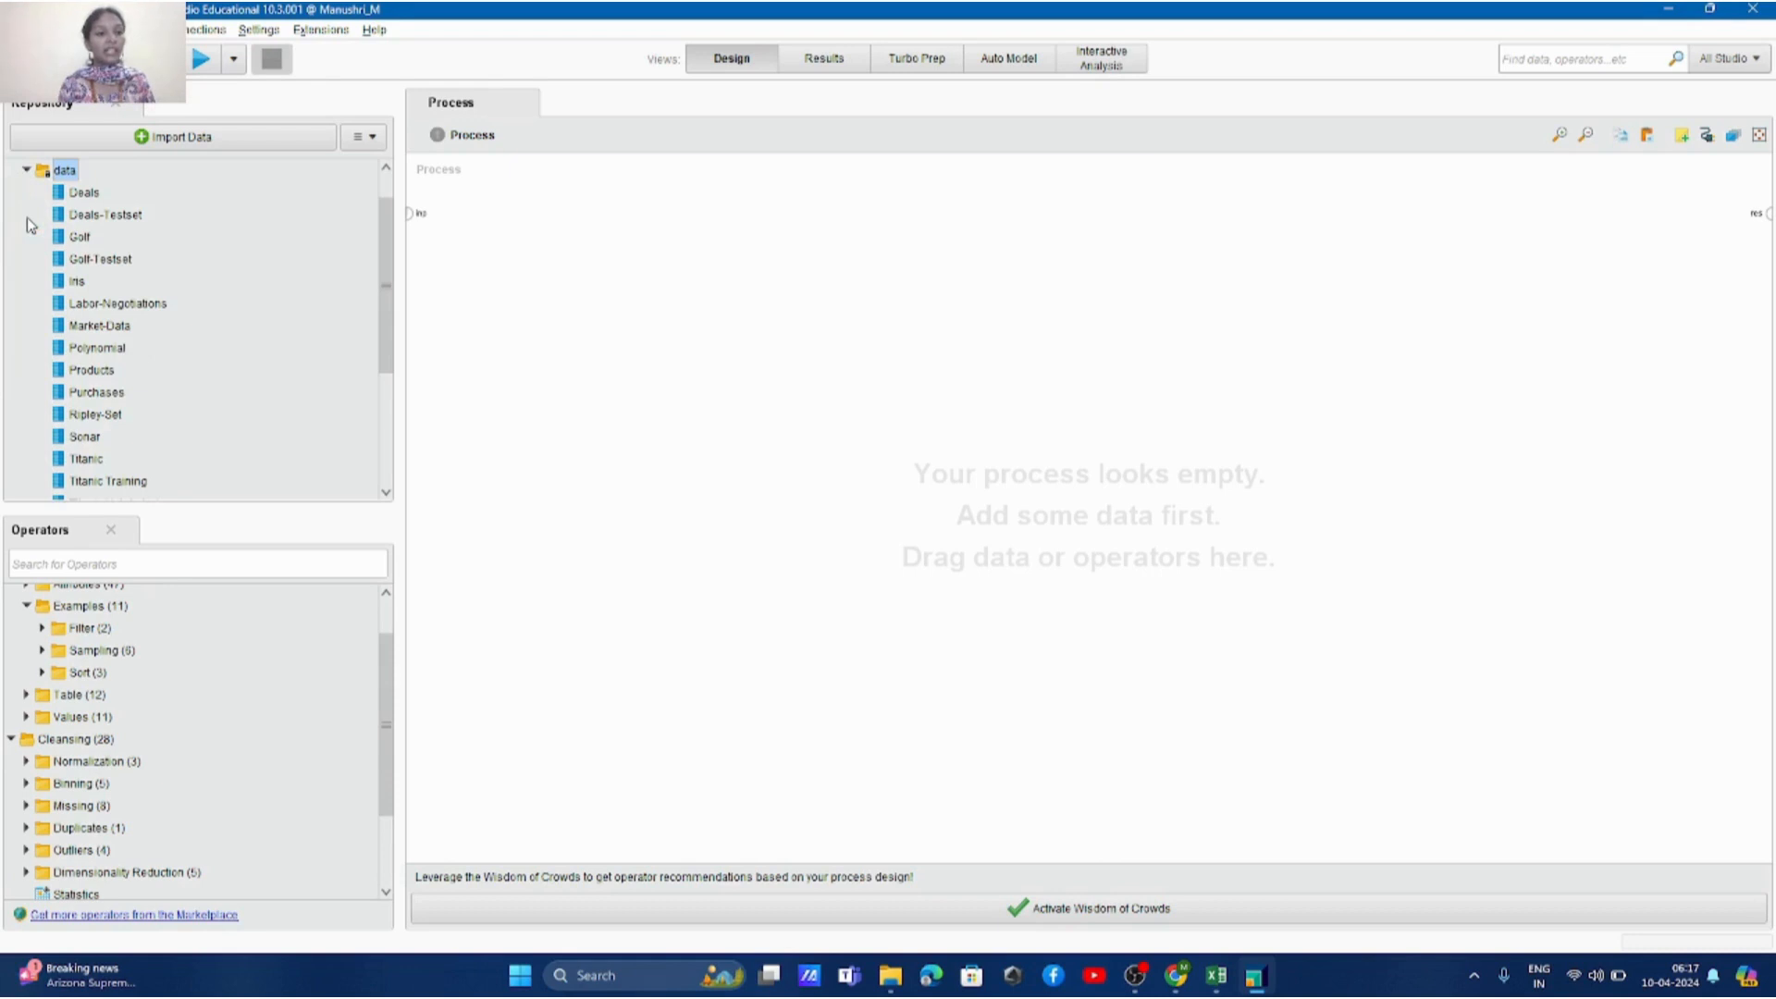
{"action": "scroll", "coordinate": [98, 294], "scroll_direction": "down", "scroll_amount": 2}
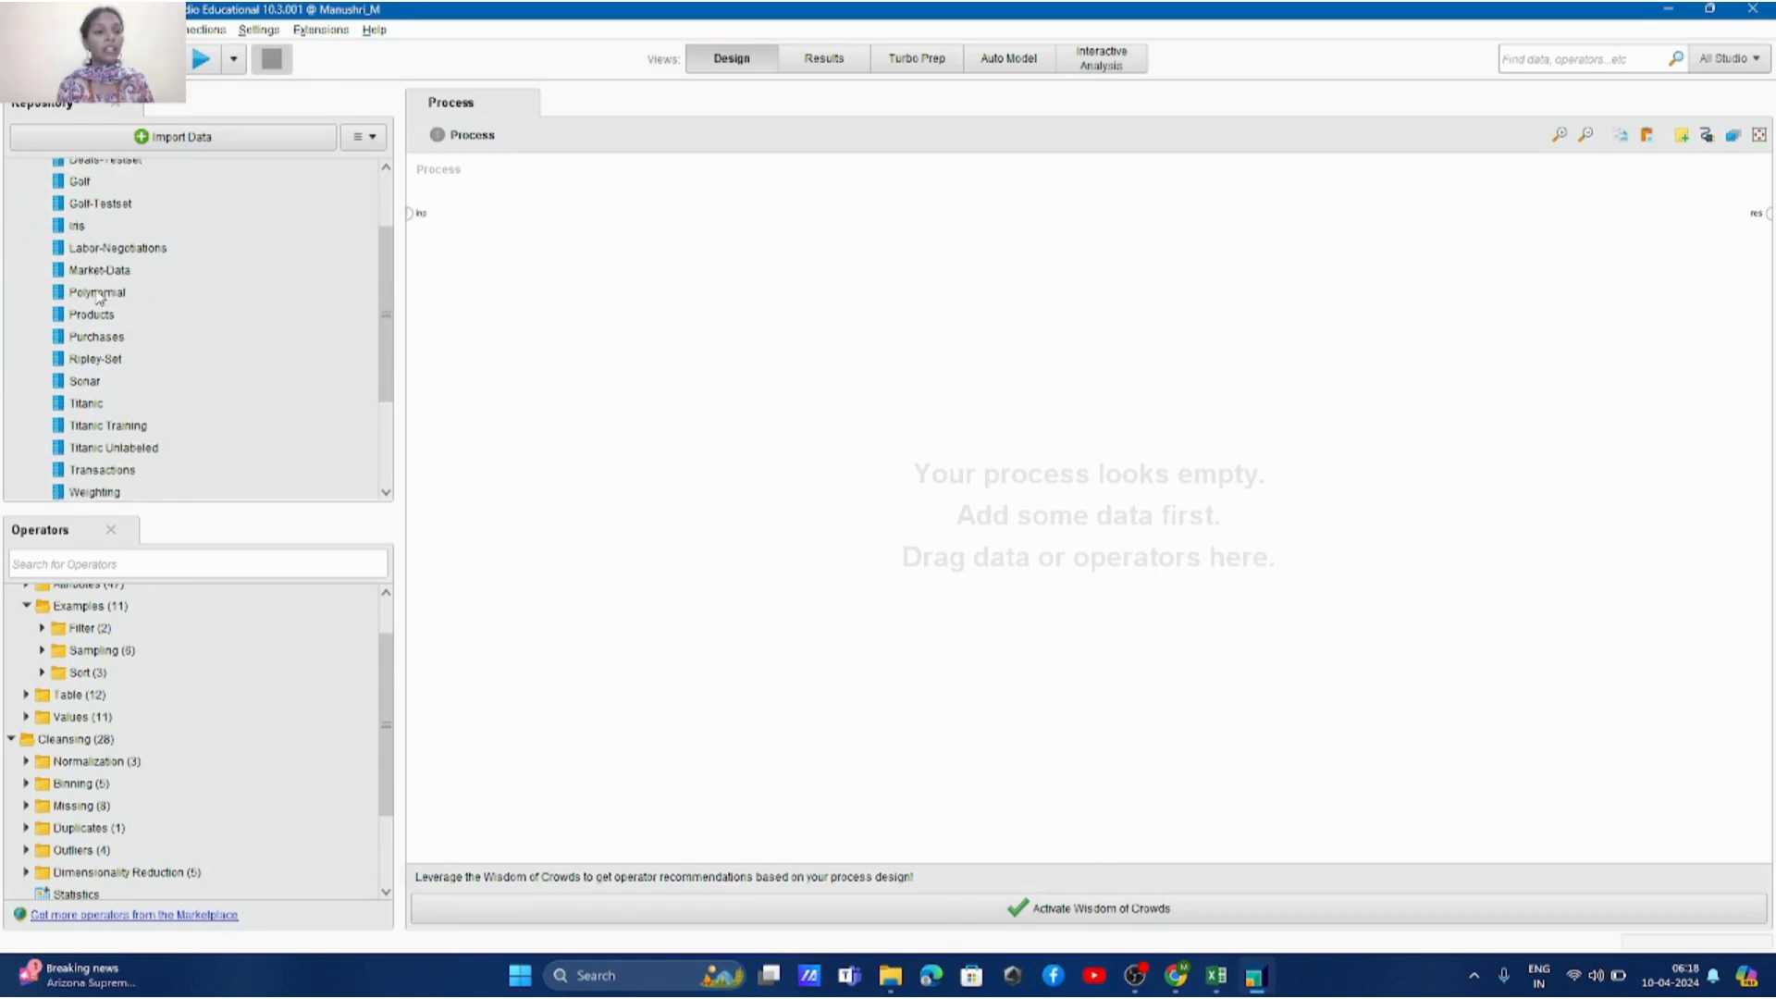
{"action": "scroll", "coordinate": [97, 294], "scroll_direction": "up", "scroll_amount": 1}
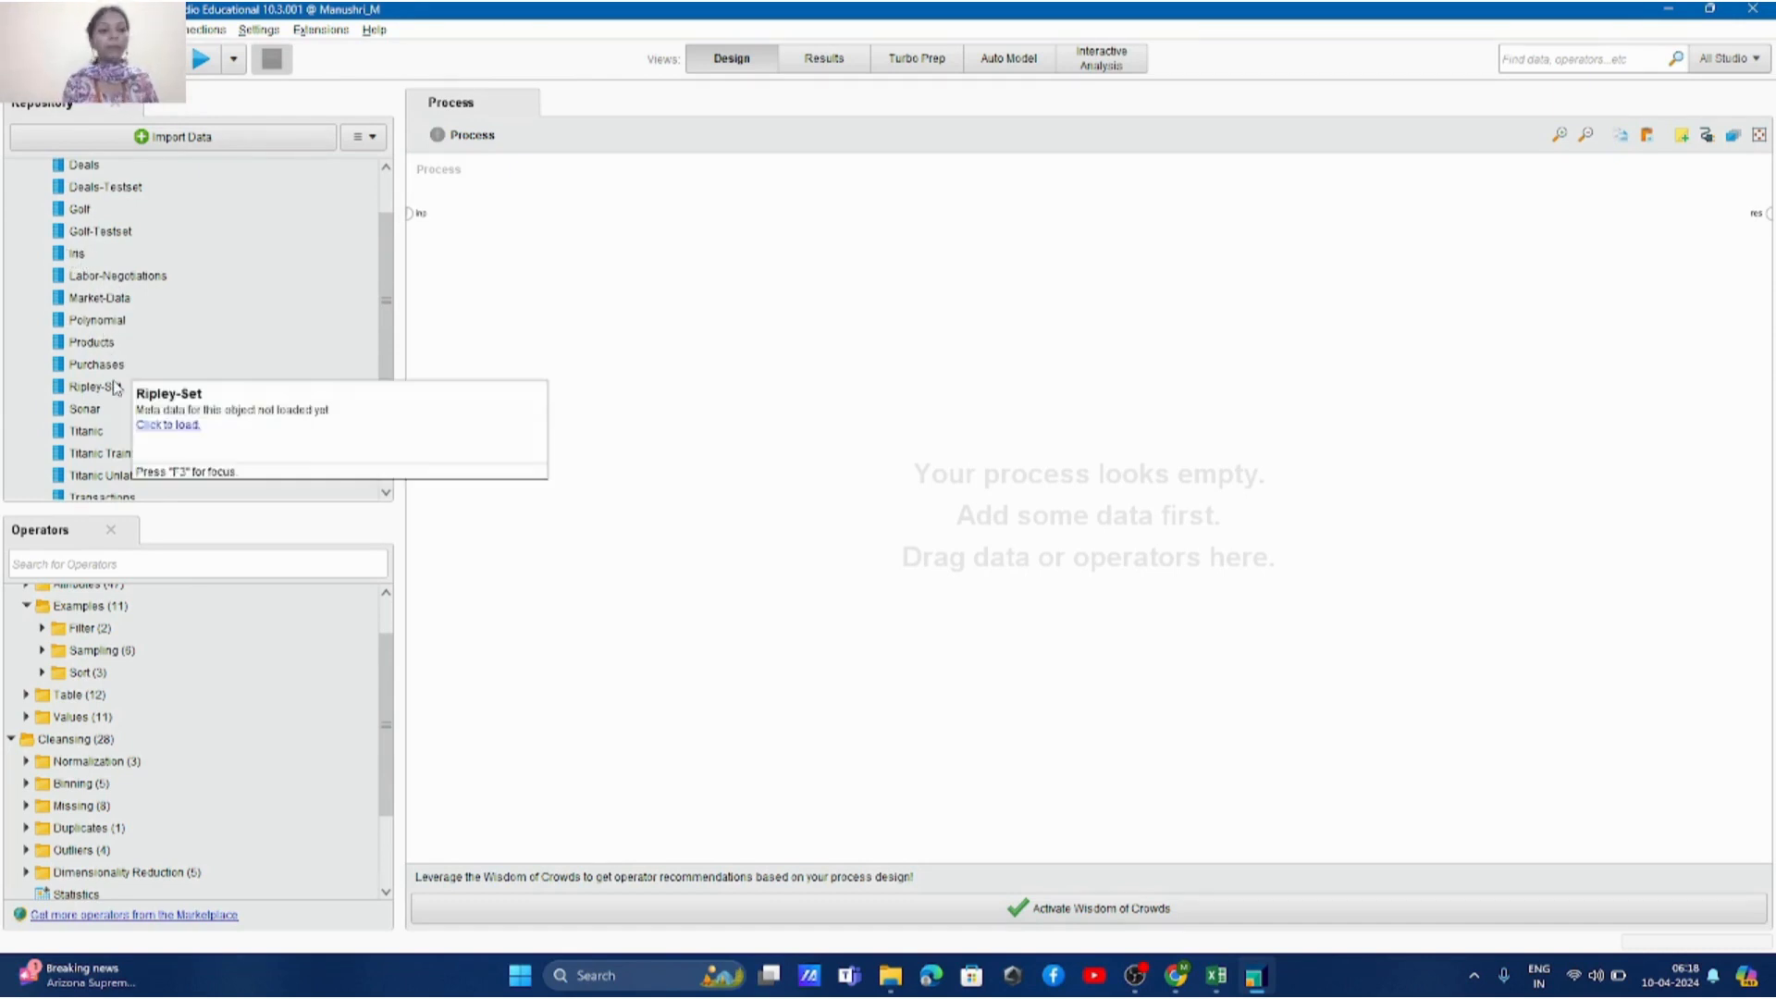
Step: Examine the Blending and Cleansing operator groups, including the Missing and Examples subfolders
{"action": "left_click_drag", "start_coordinate": [111, 386], "coordinate": [96, 634]}
{"action": "scroll", "coordinate": [89, 652], "scroll_direction": "up", "scroll_amount": 2}
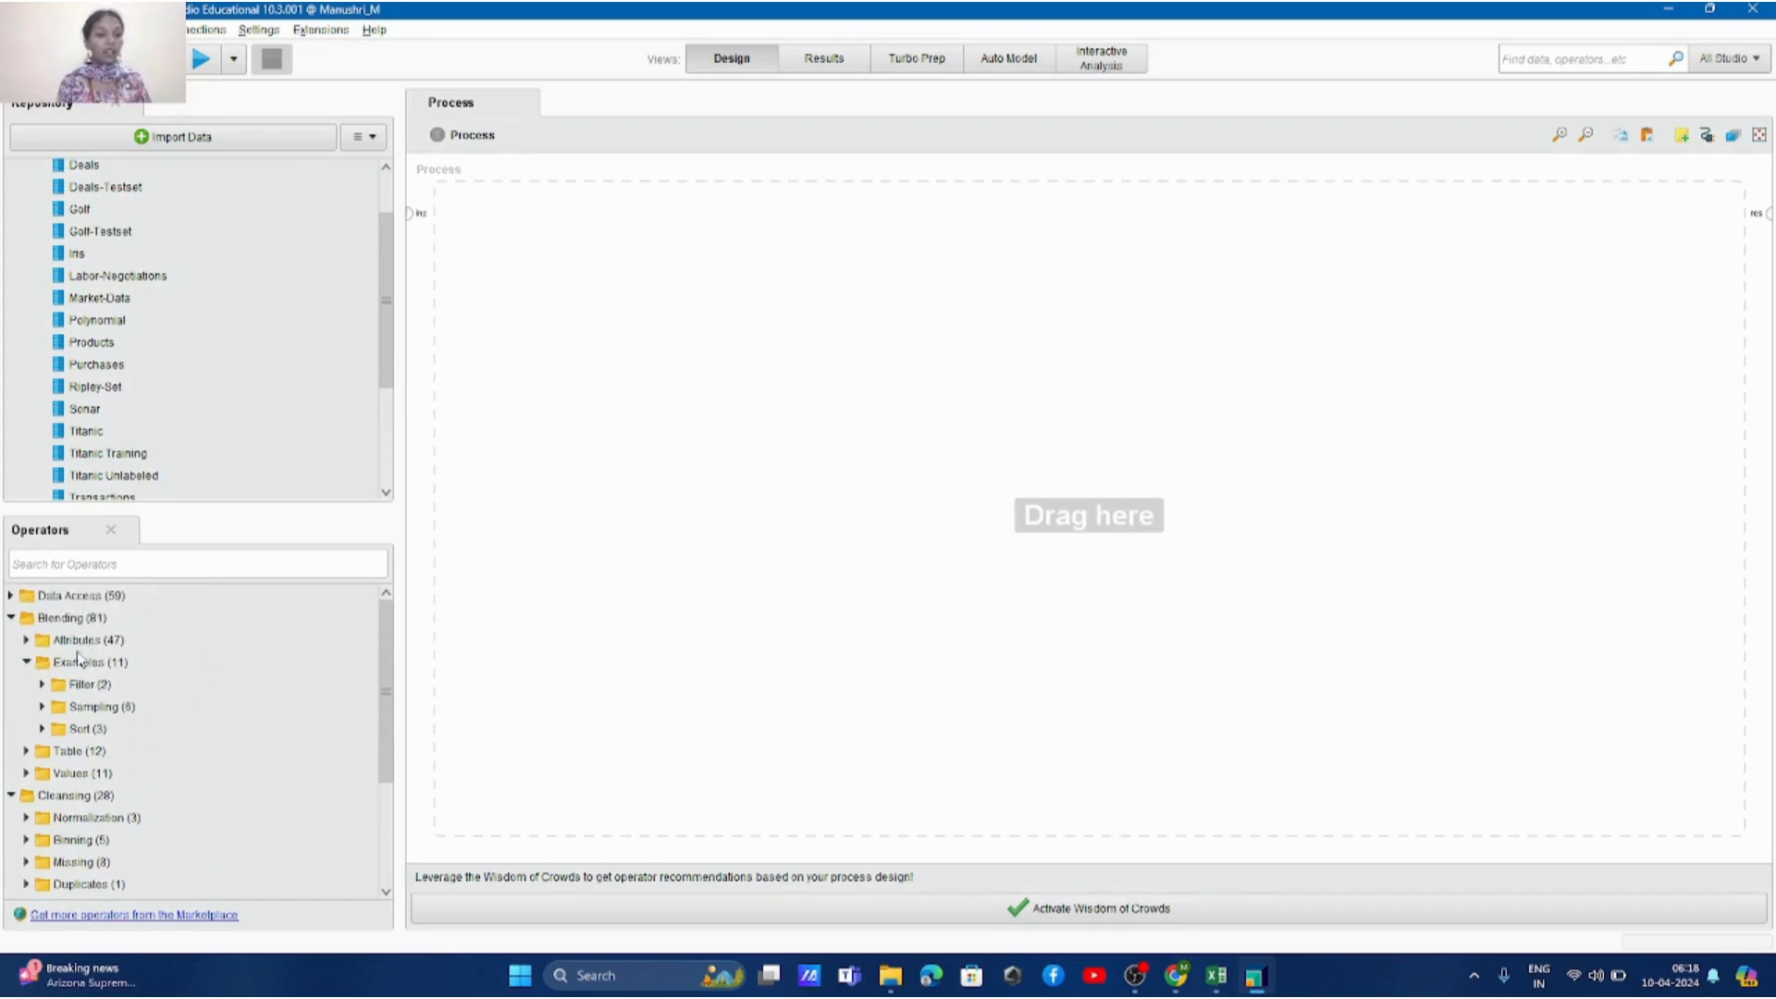
{"action": "left_click", "coordinate": [27, 662]}
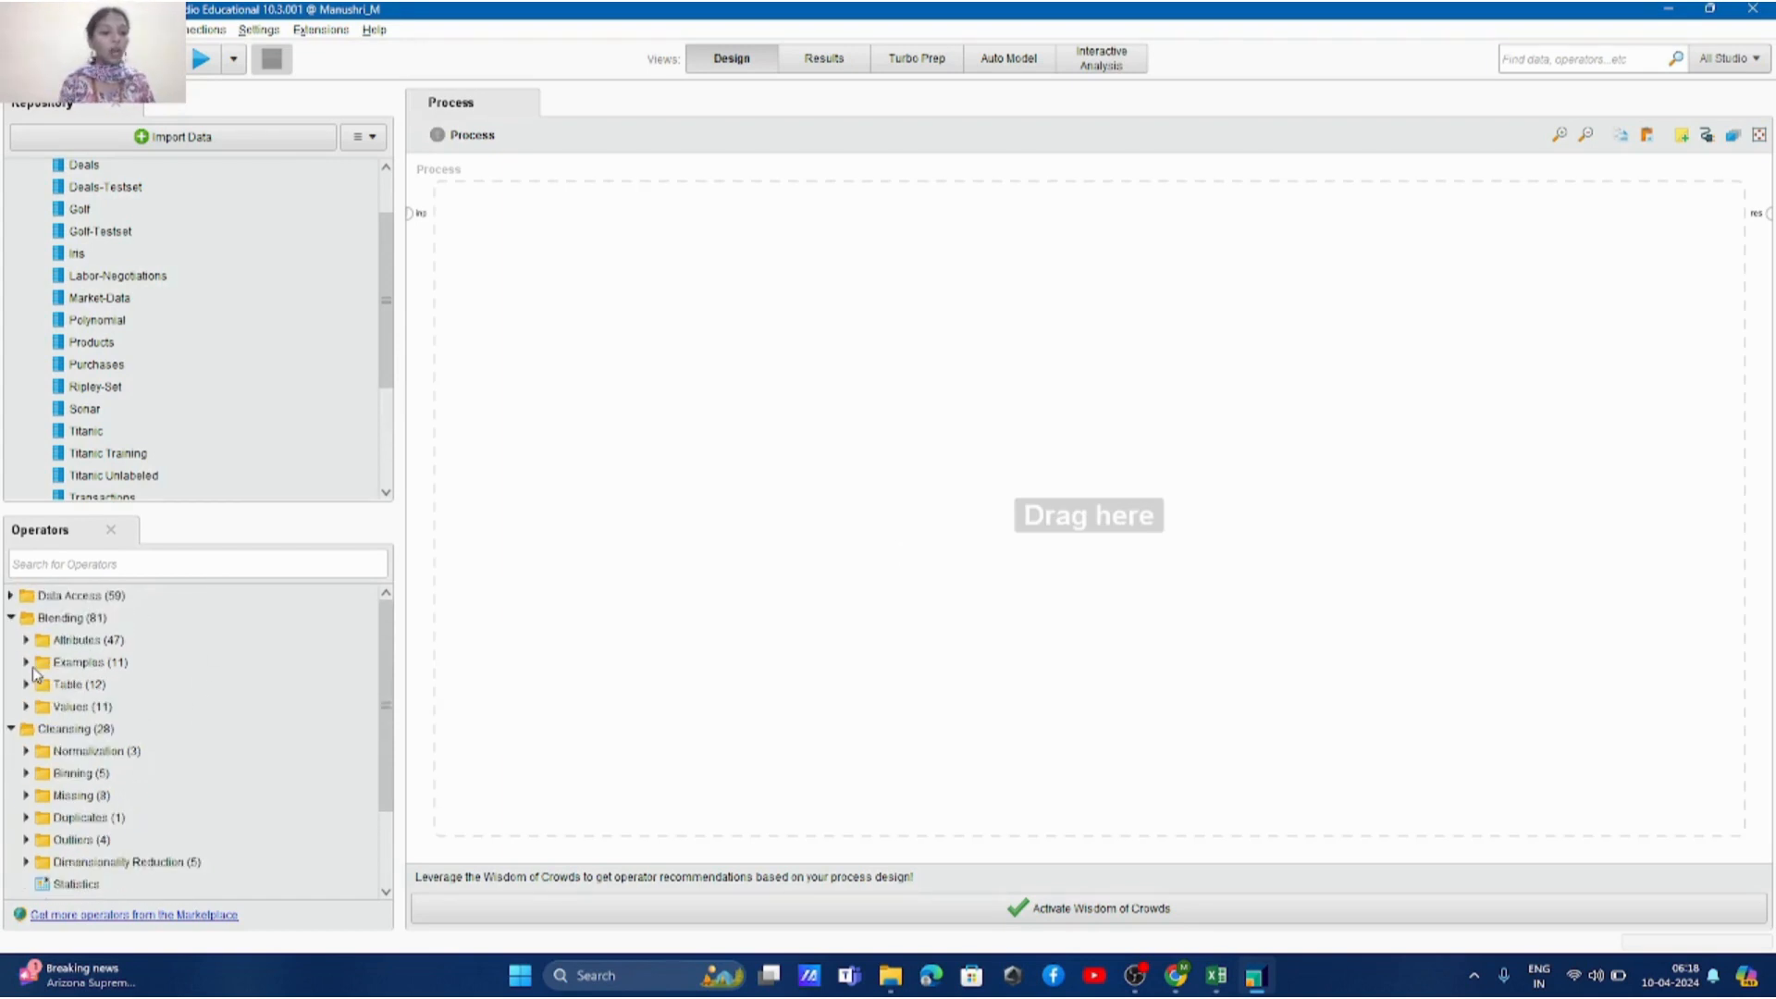
{"action": "left_click", "coordinate": [12, 617]}
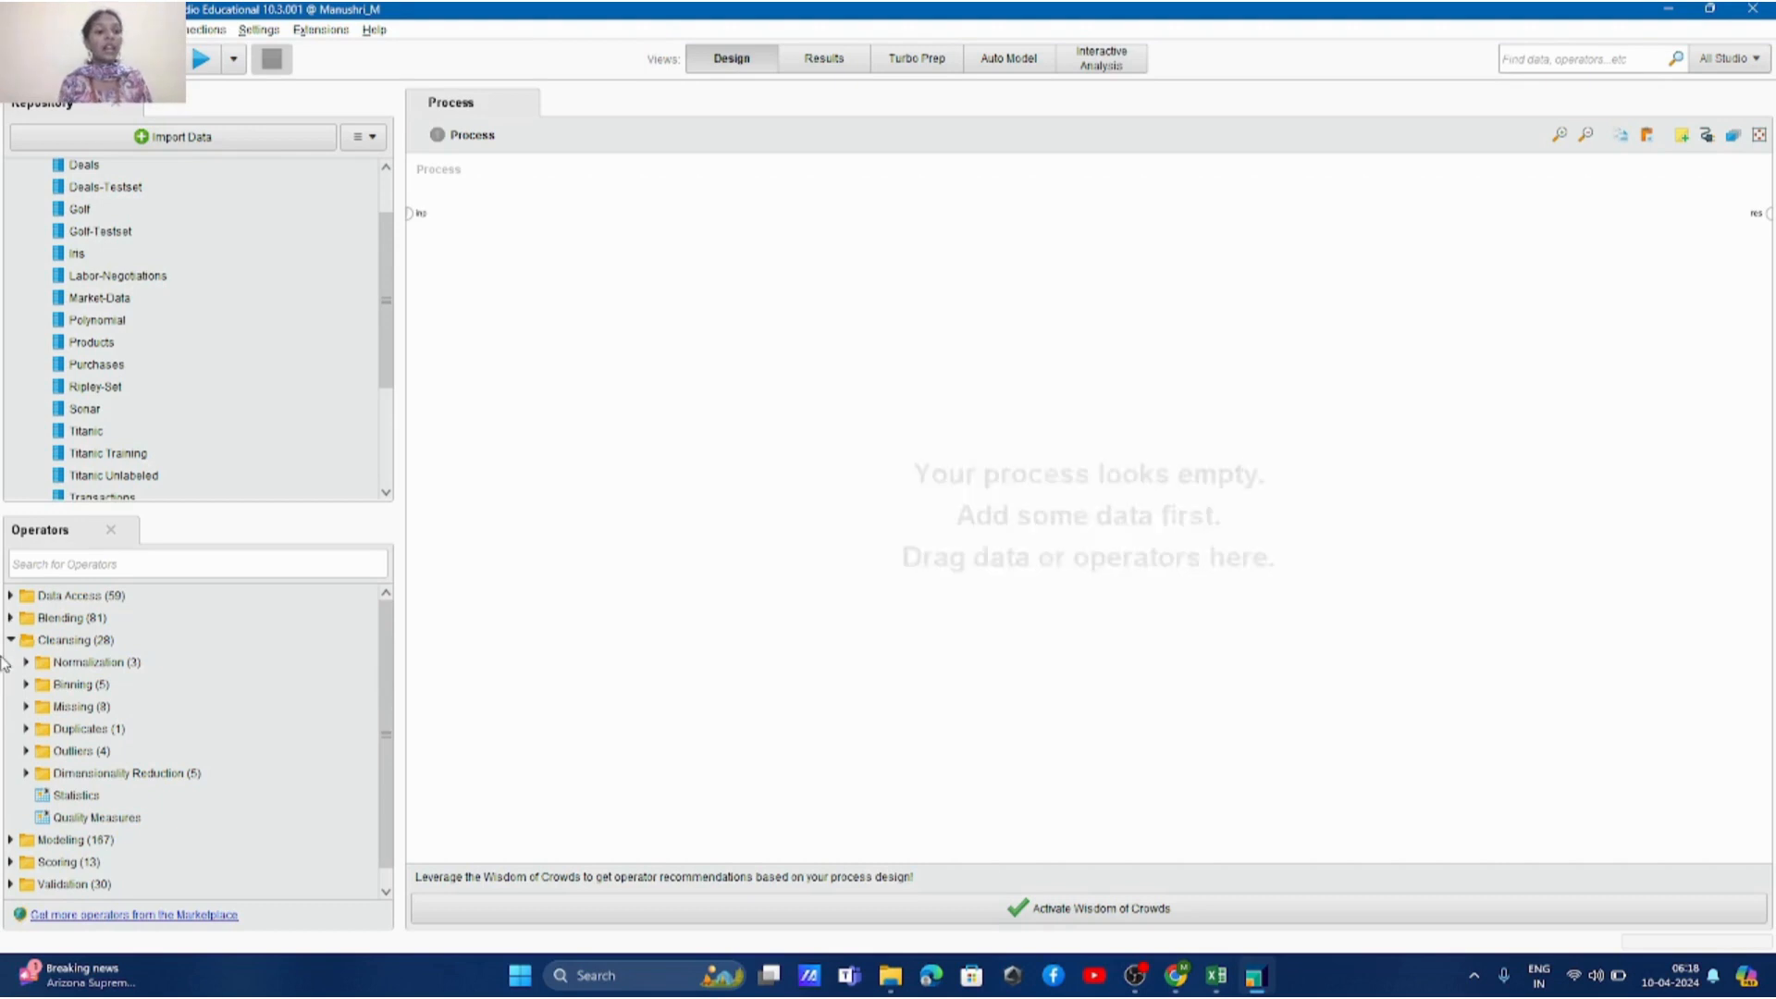
{"action": "left_click", "coordinate": [25, 706]}
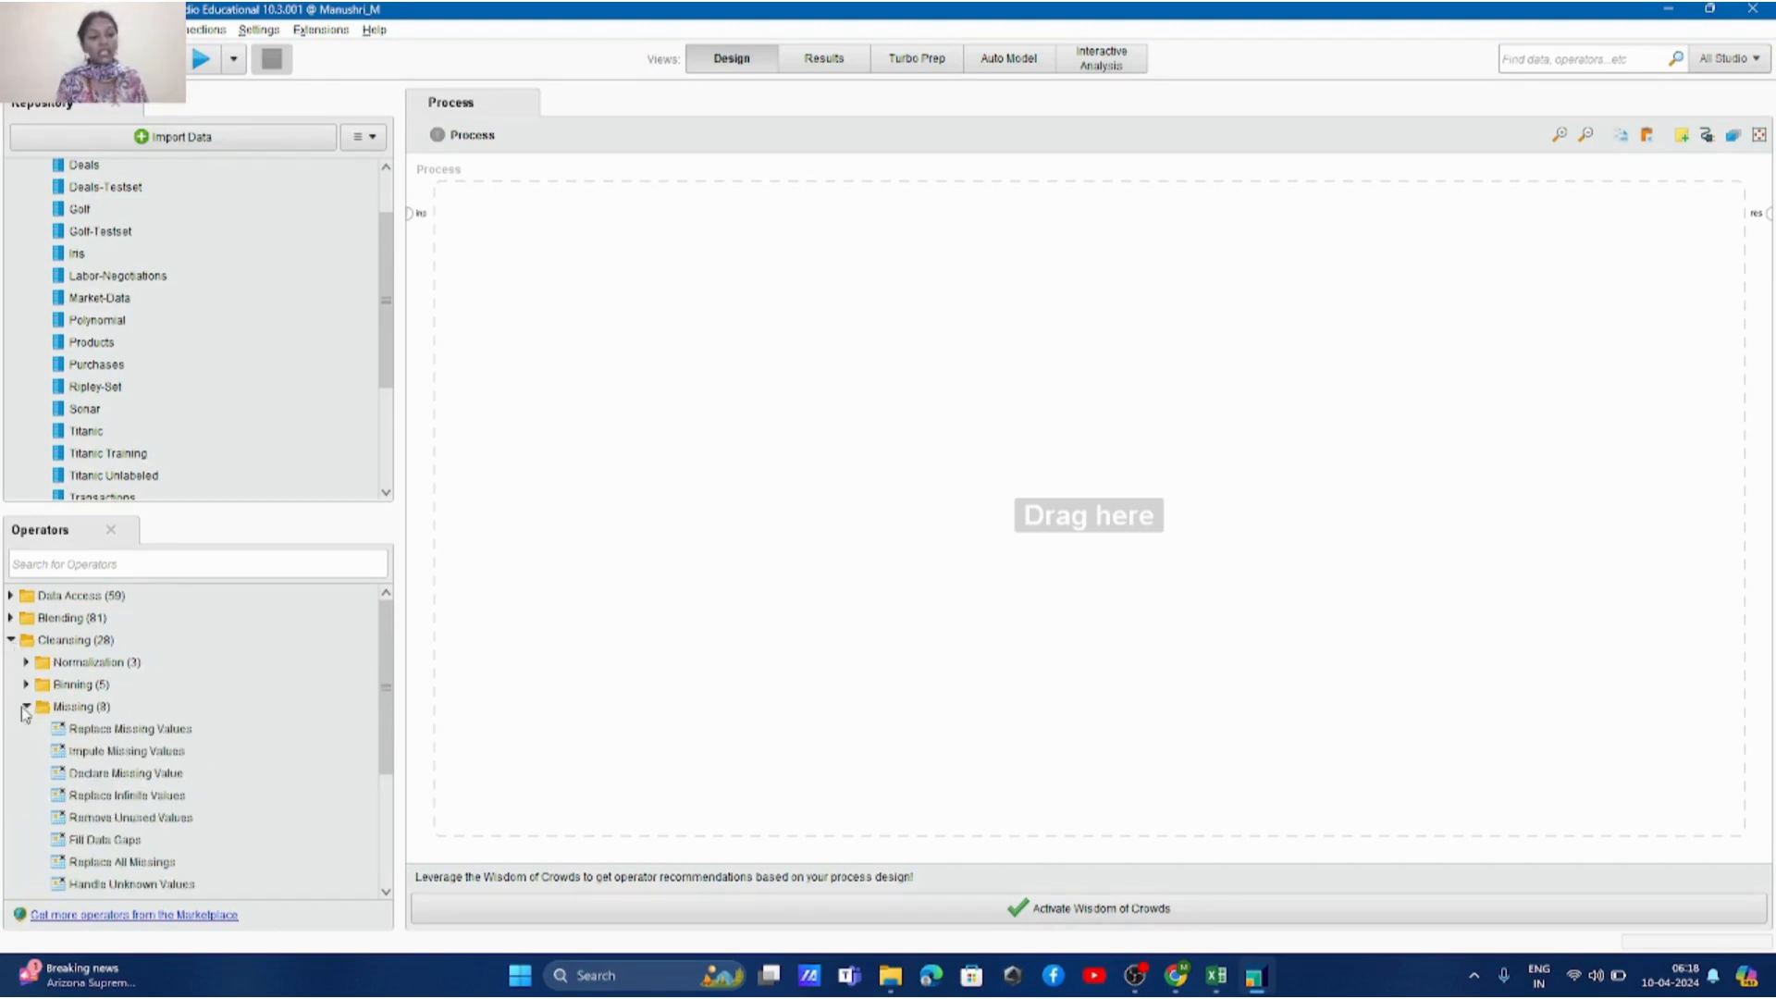
{"action": "left_click", "coordinate": [25, 707]}
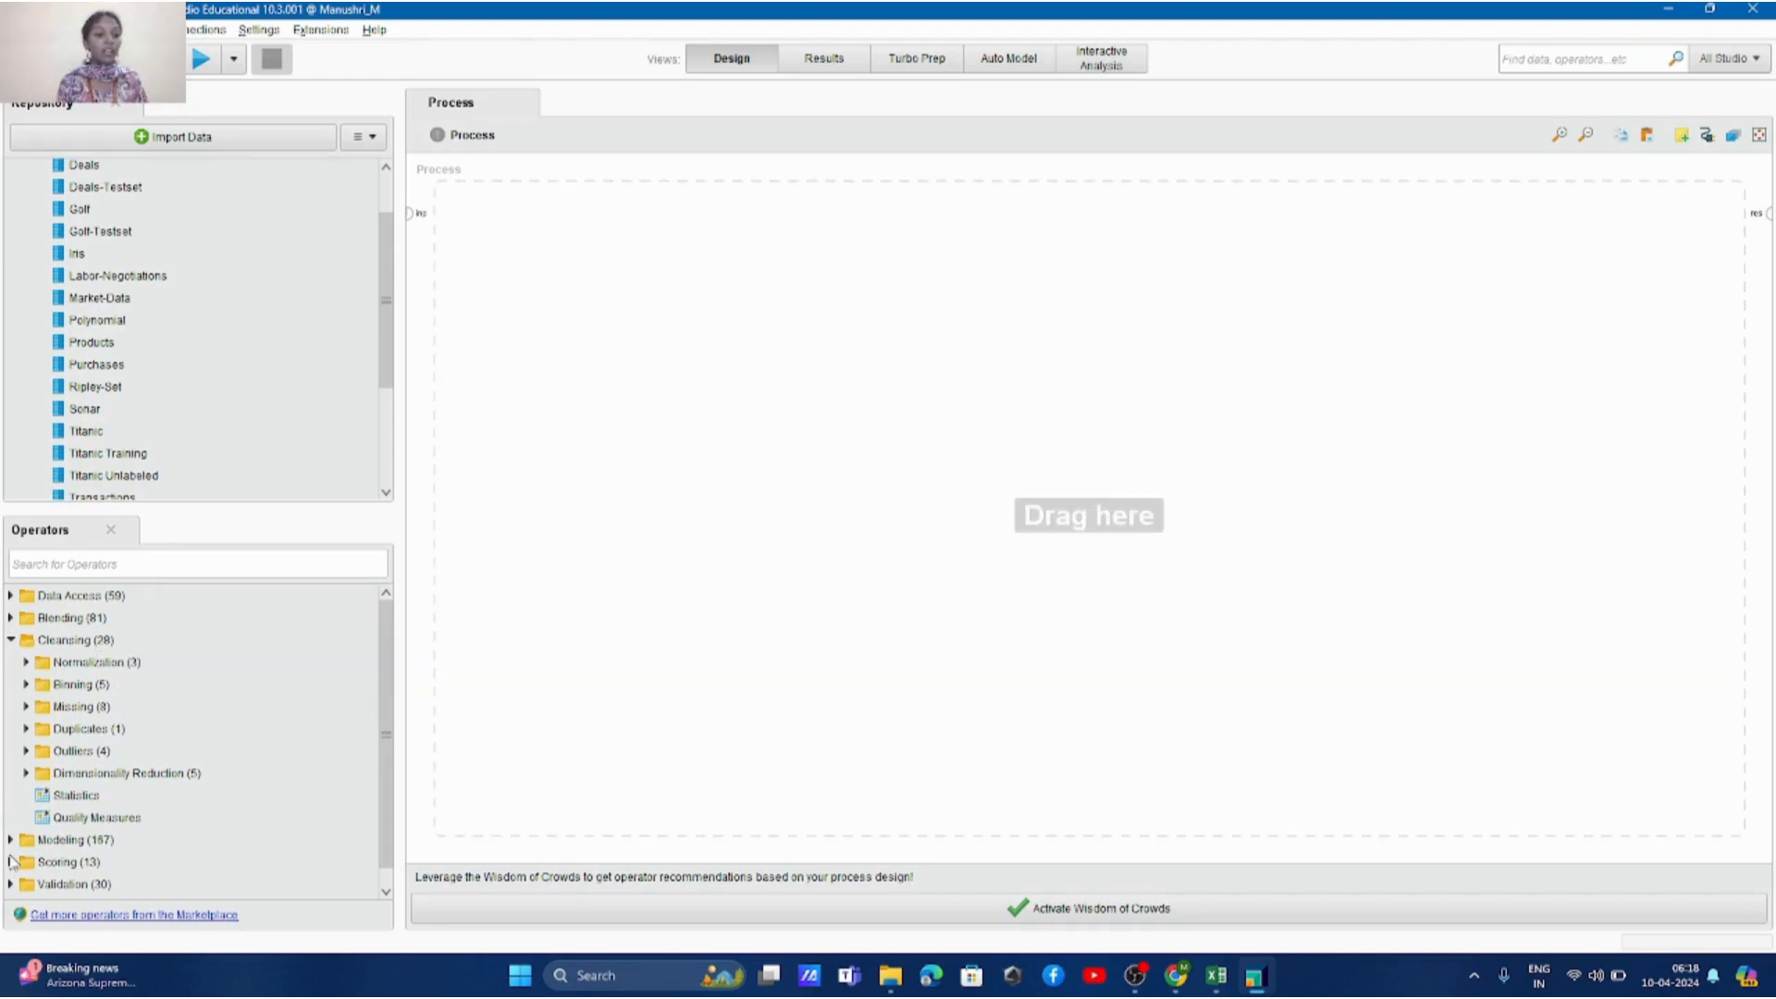
{"action": "left_click", "coordinate": [12, 618]}
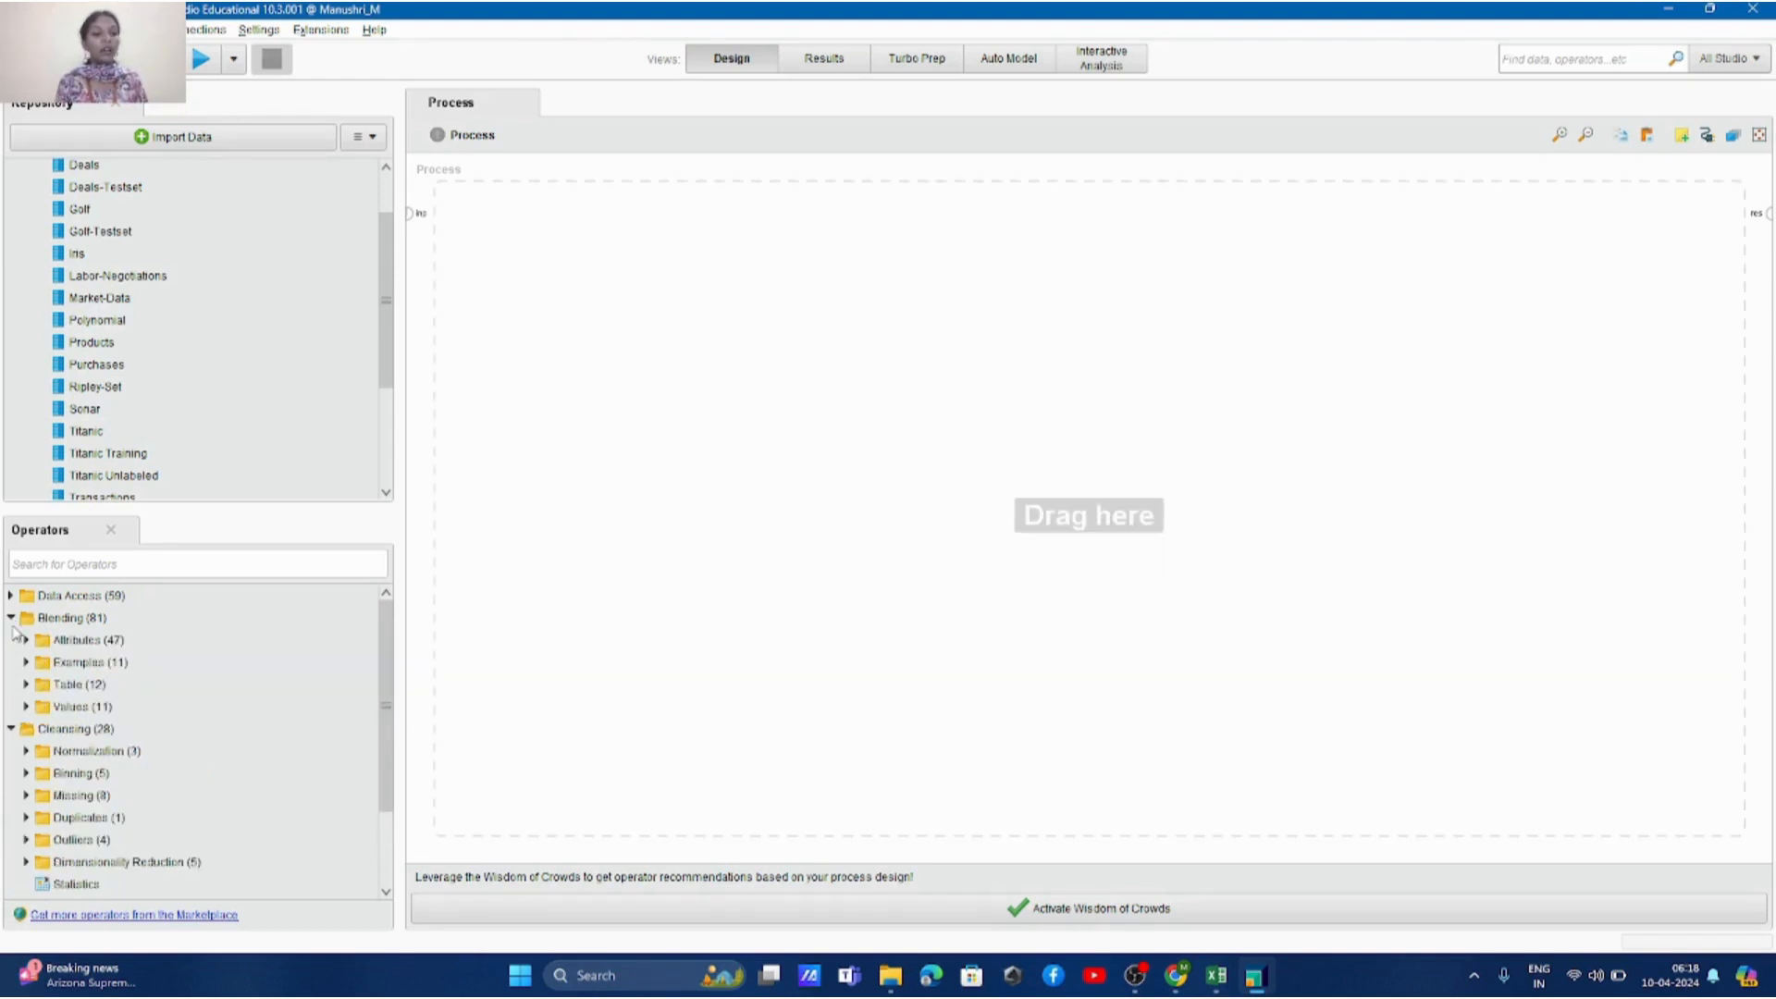
{"action": "left_click", "coordinate": [30, 664]}
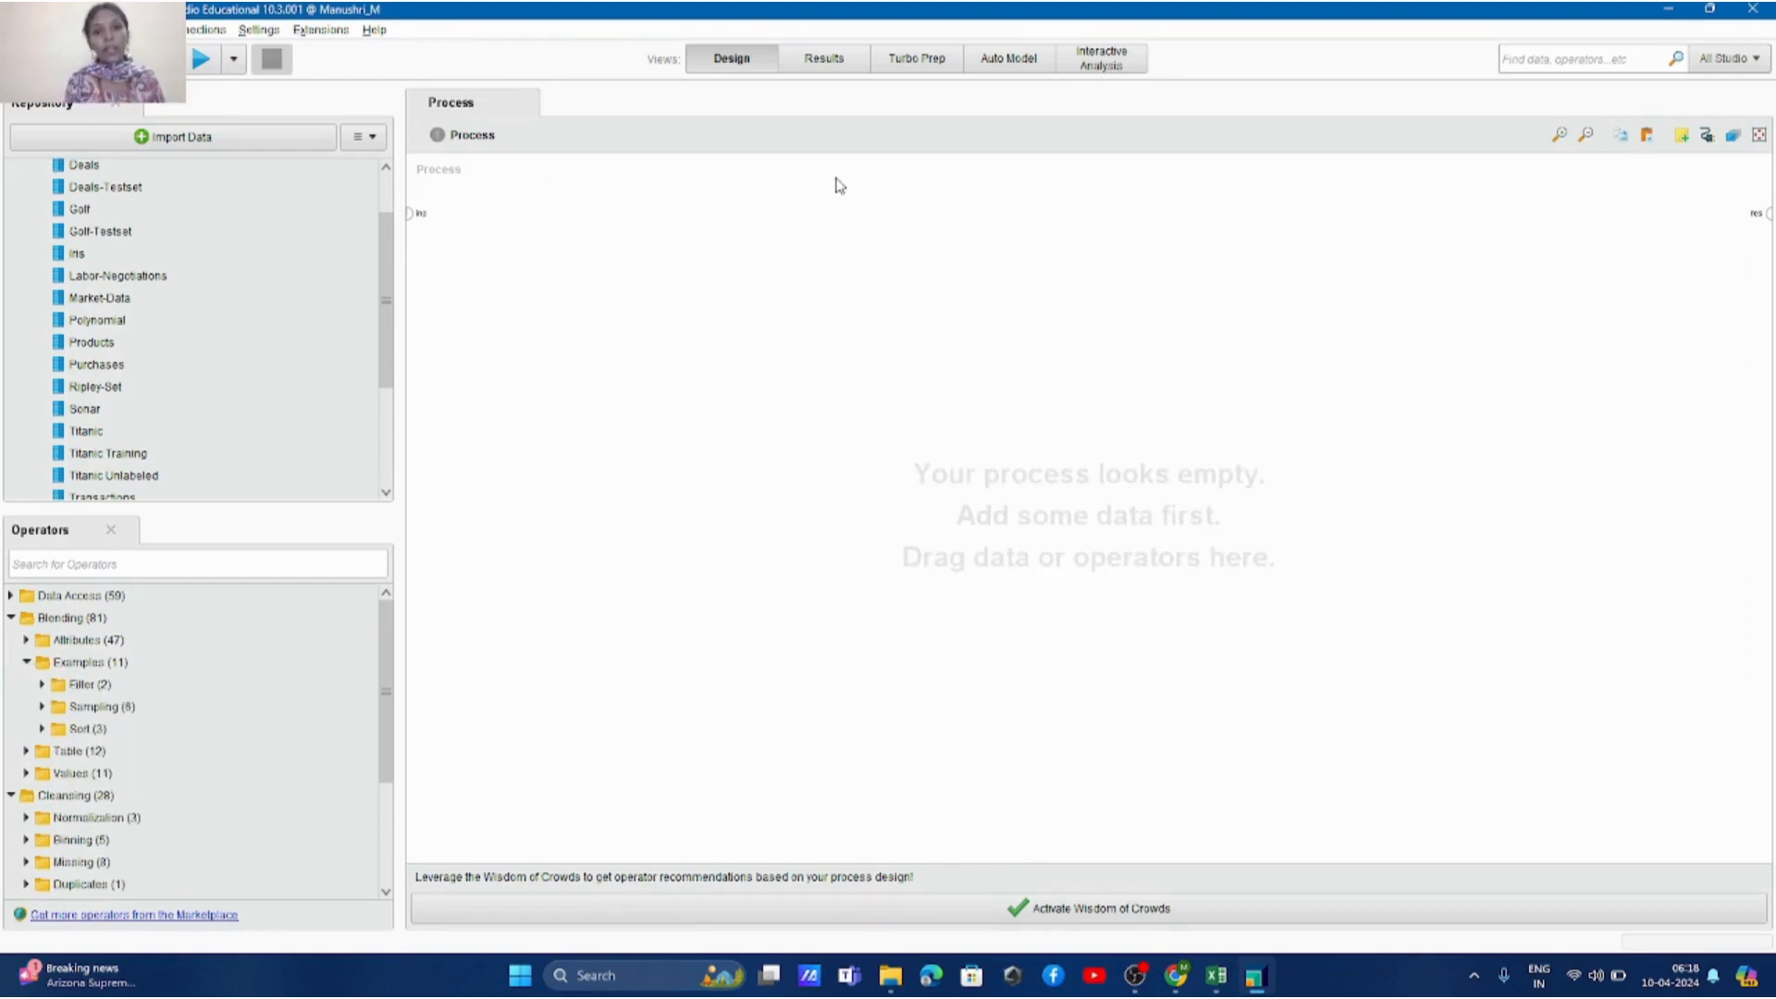
Step: View the Results, Auto Model and Turbo Prep views in turn, and return to the Design view
{"action": "left_click", "coordinate": [826, 63]}
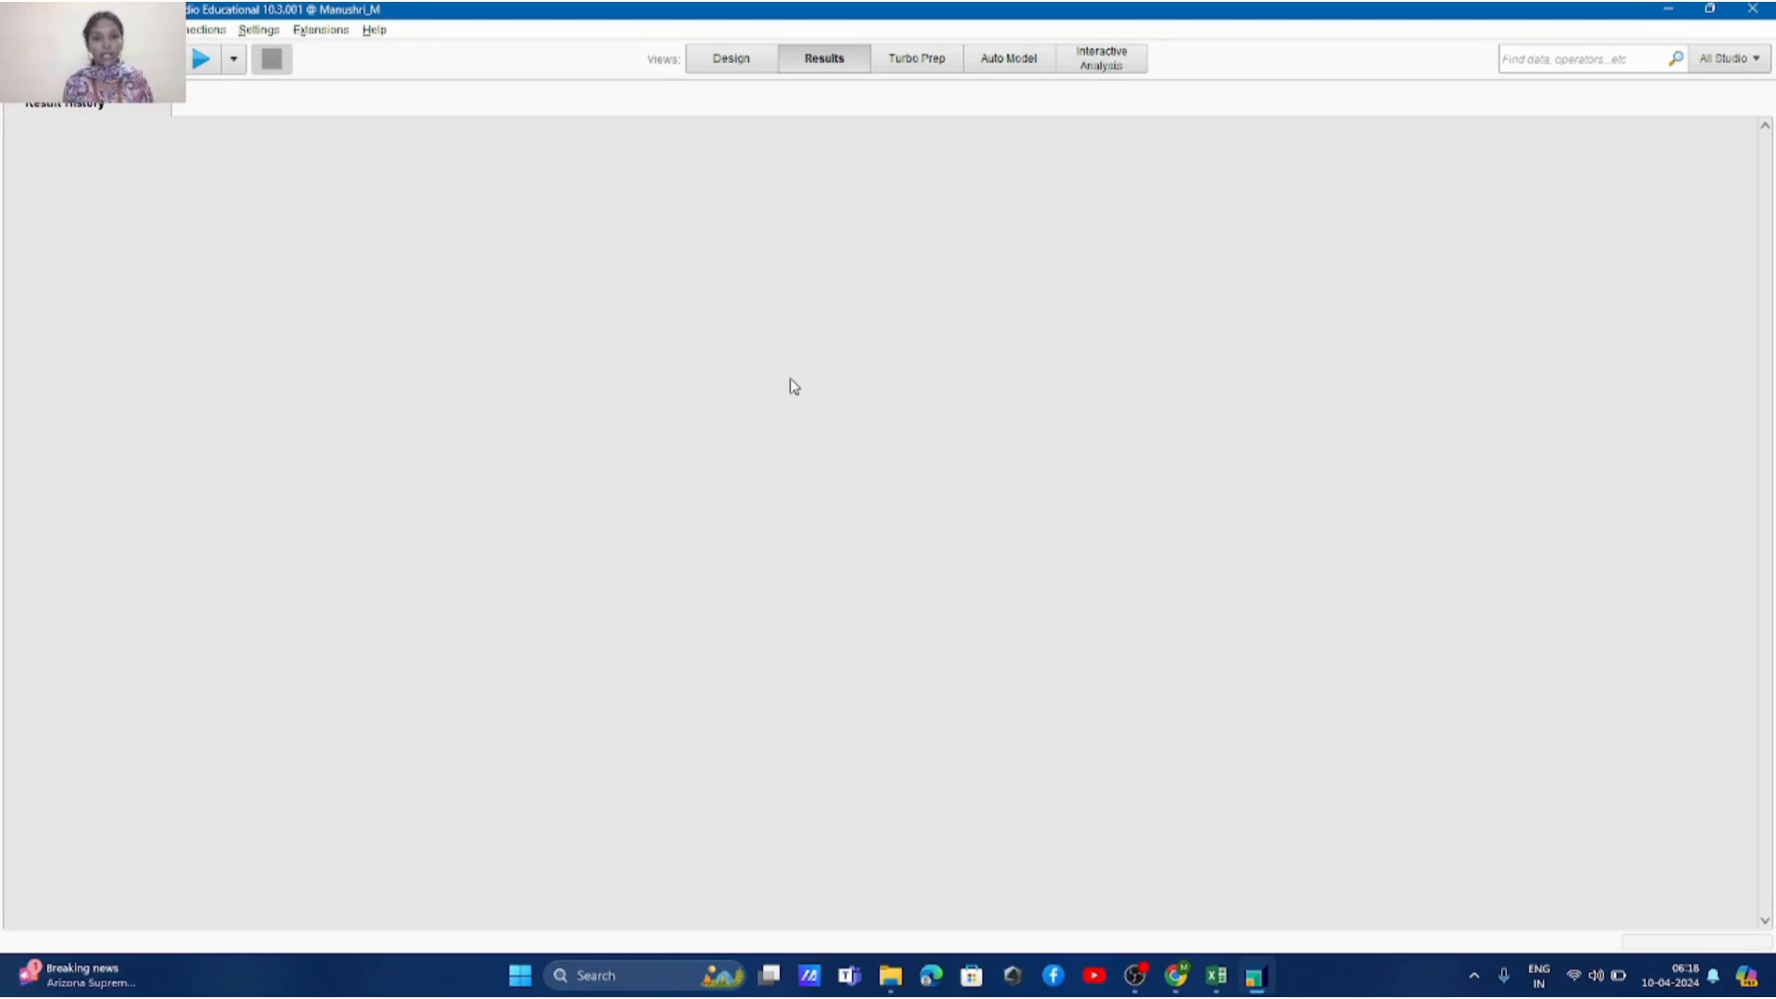
{"action": "left_click", "coordinate": [1013, 59]}
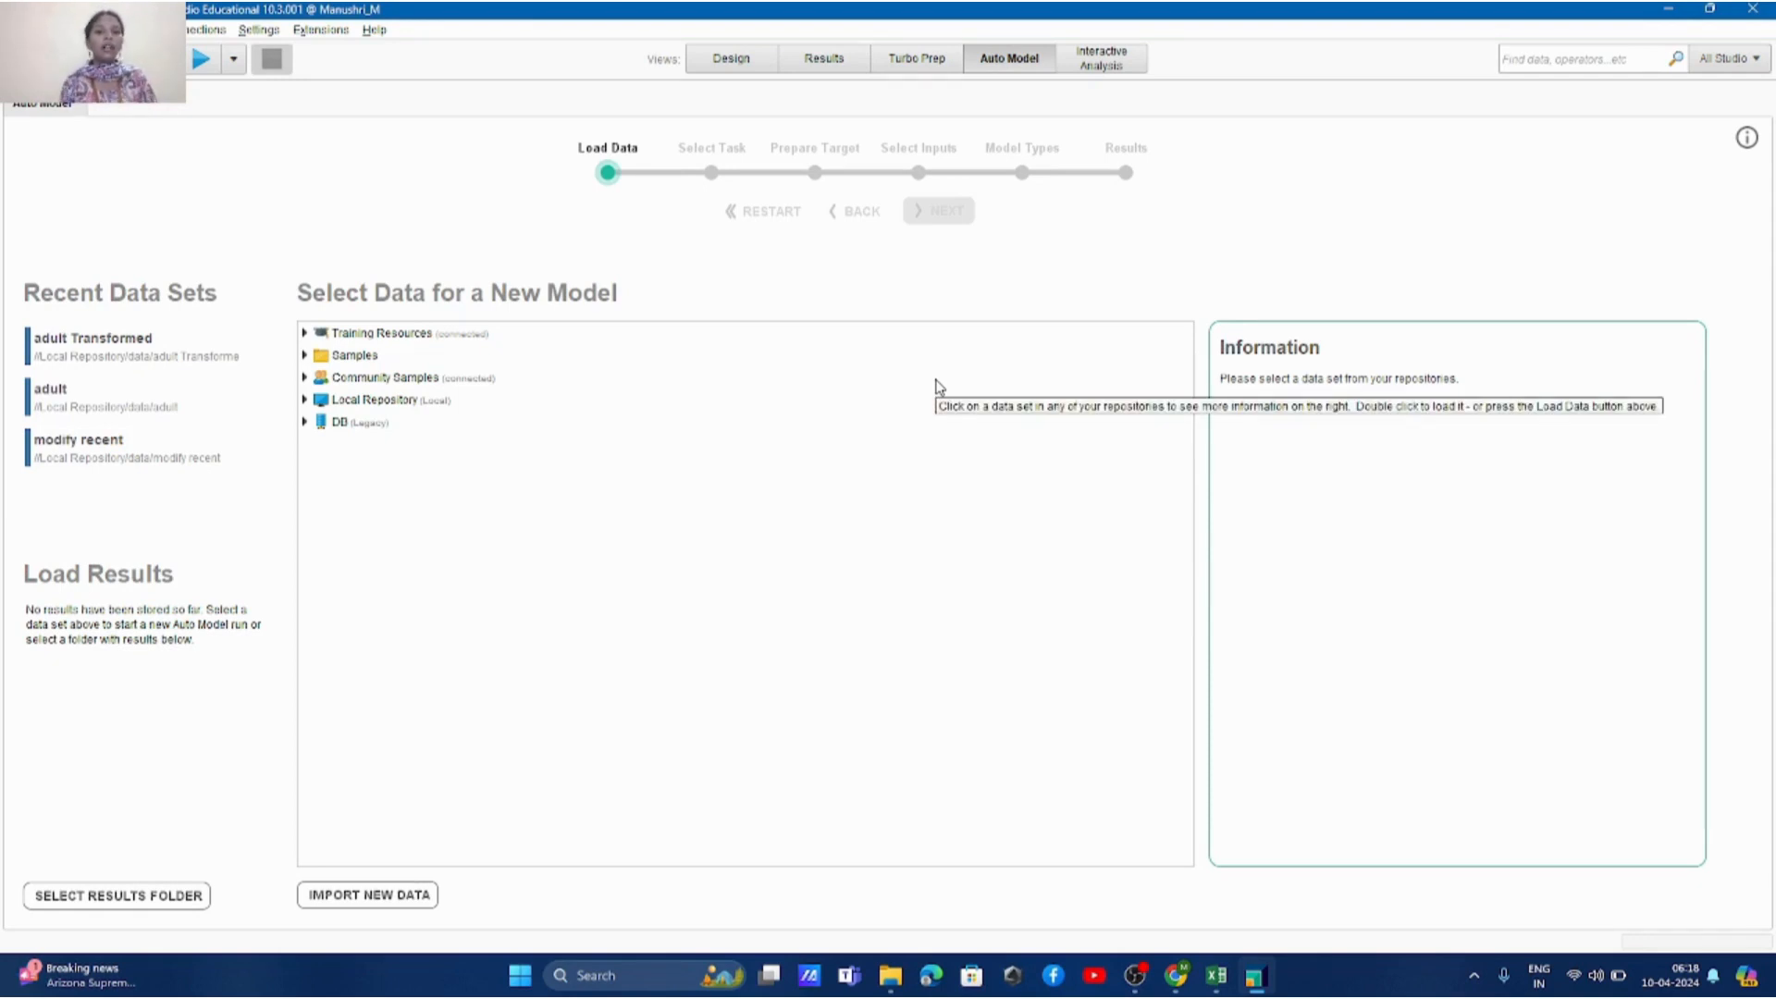
{"action": "left_click", "coordinate": [911, 60]}
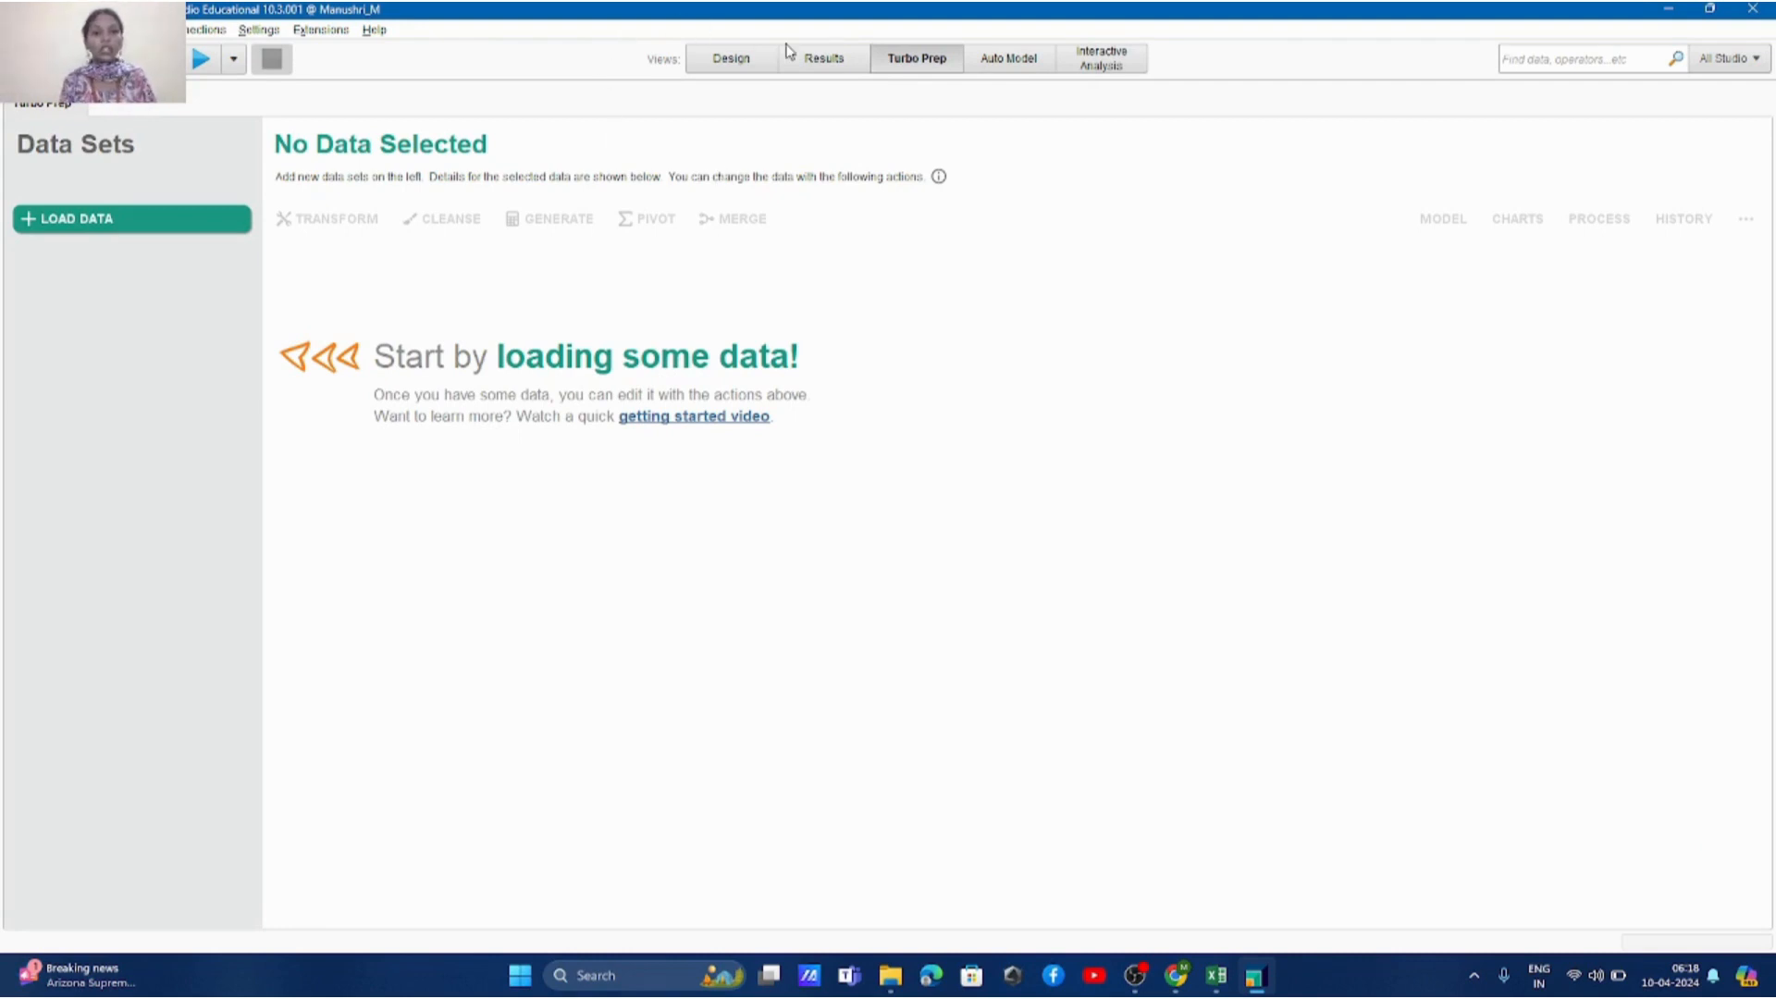
{"action": "left_click", "coordinate": [714, 63]}
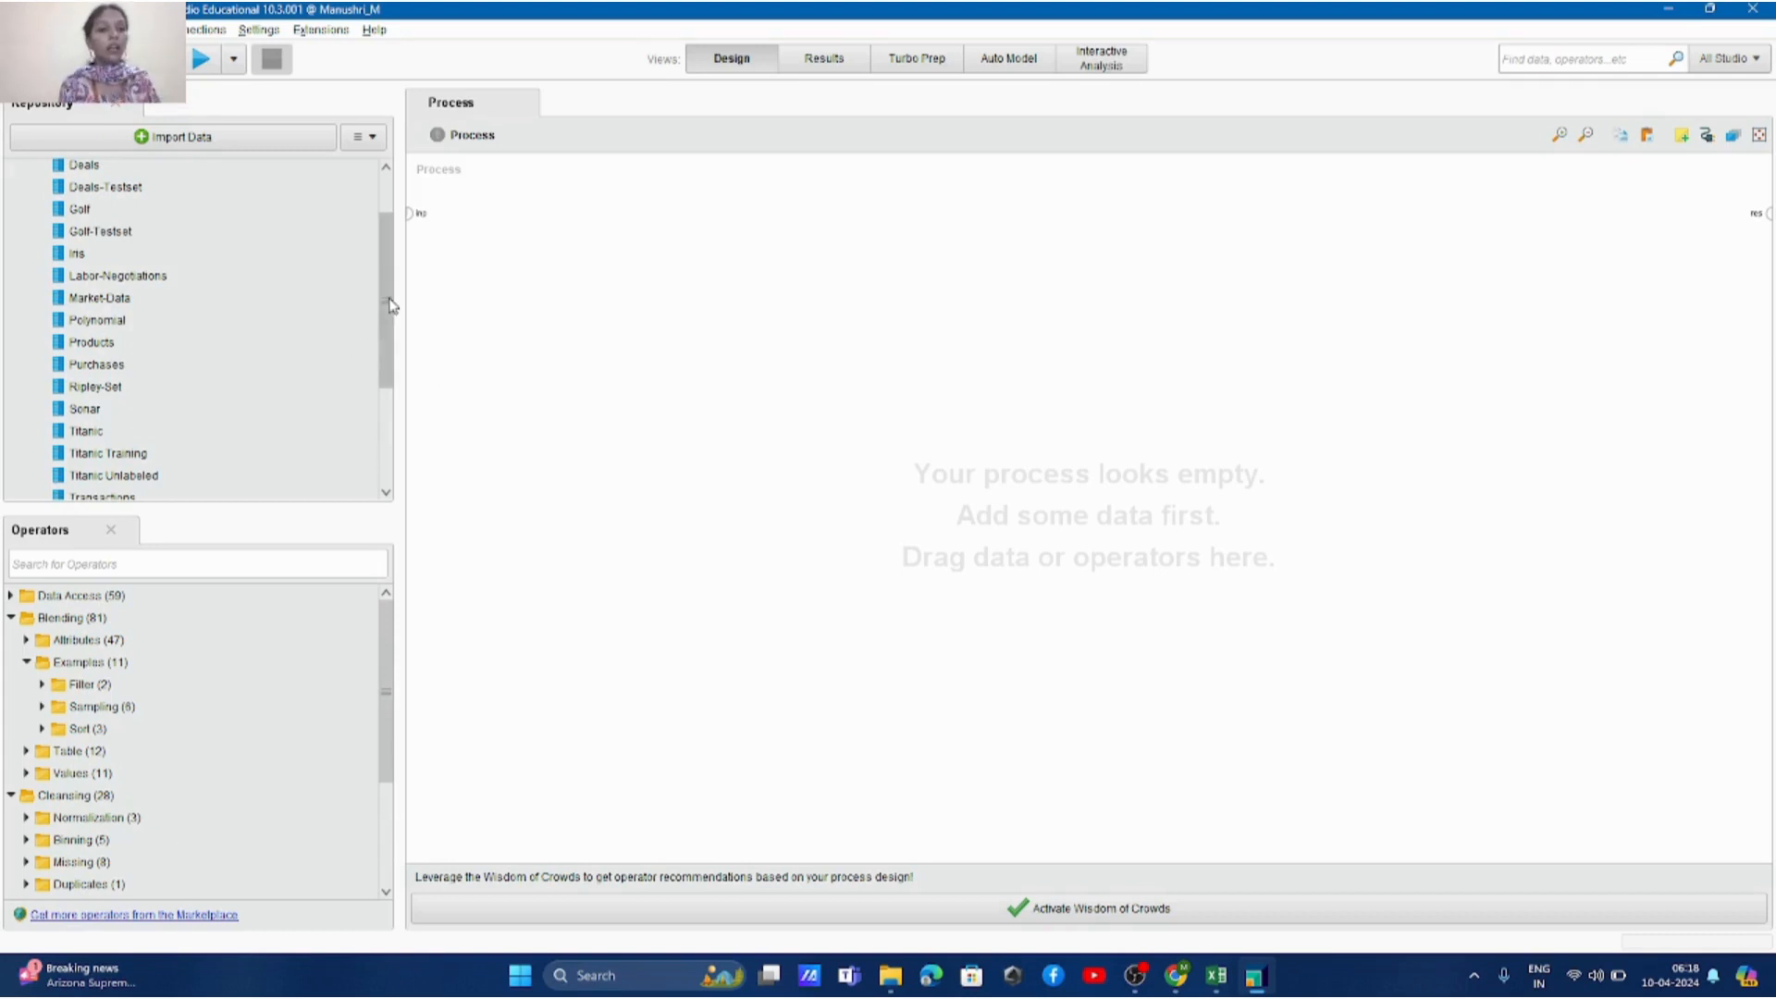
Step: Collapse the Samples folder and its data subfolder in the repository tree
{"action": "left_click_drag", "start_coordinate": [389, 303], "coordinate": [382, 256]}
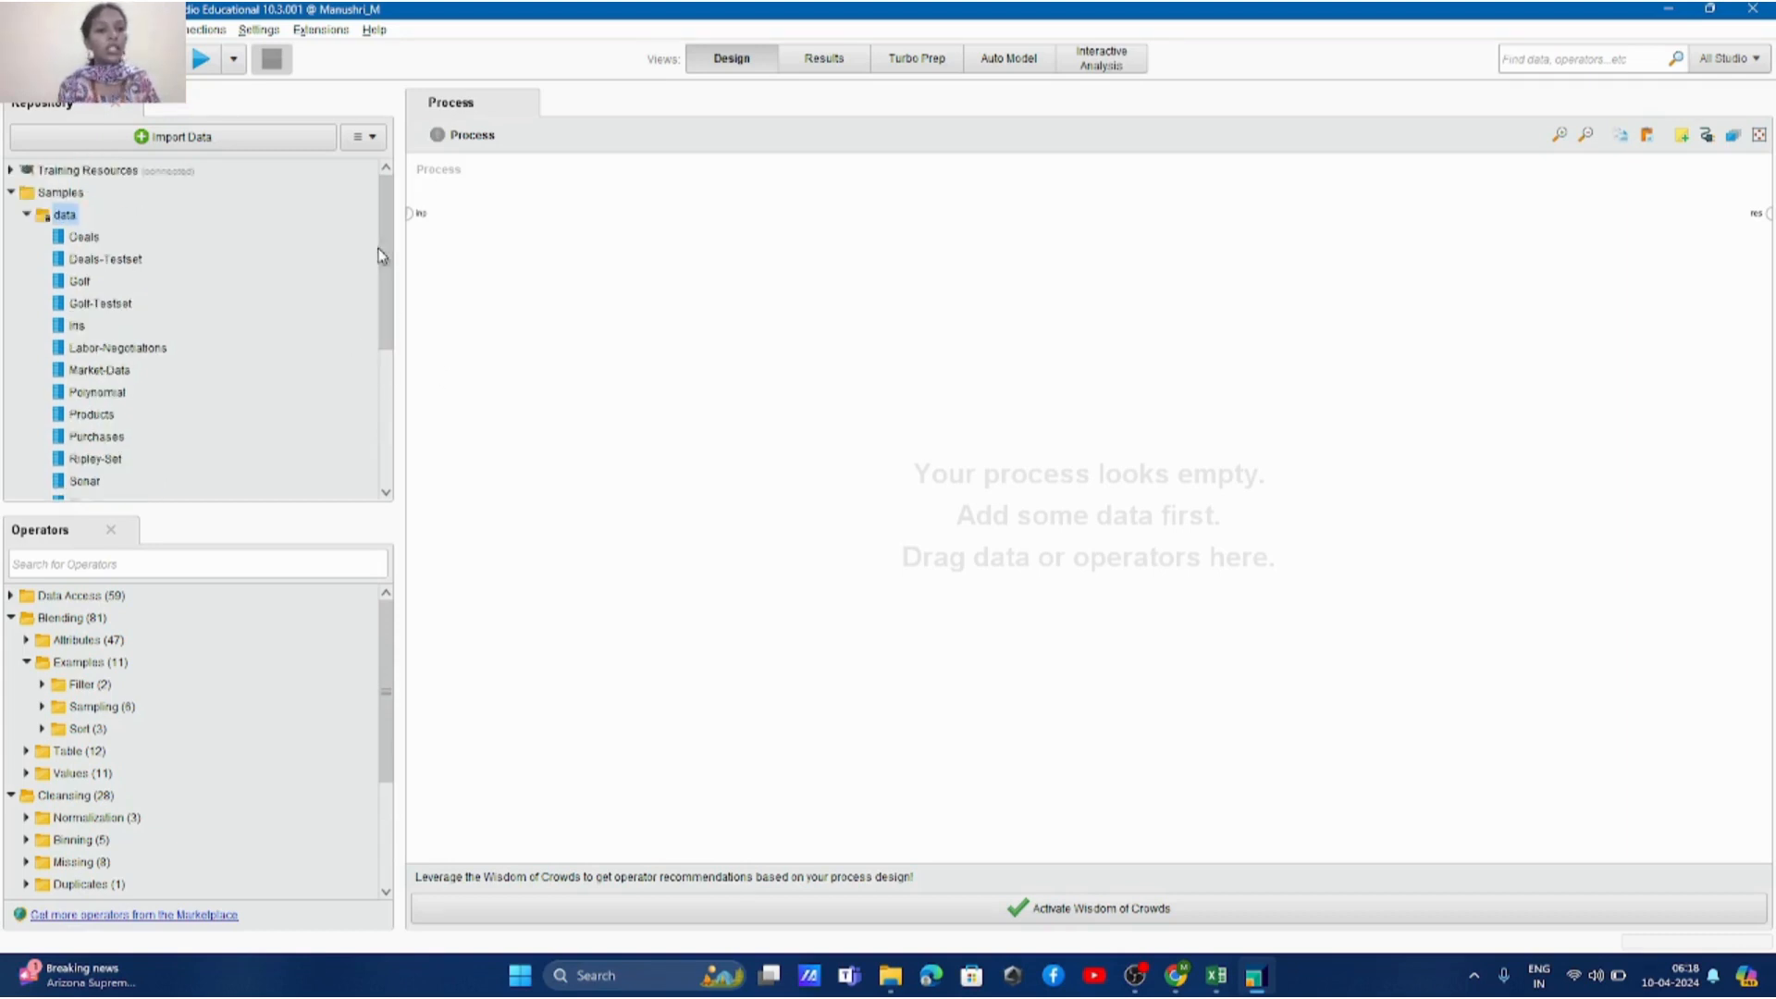
{"action": "left_click", "coordinate": [26, 216]}
{"action": "left_click", "coordinate": [11, 193]}
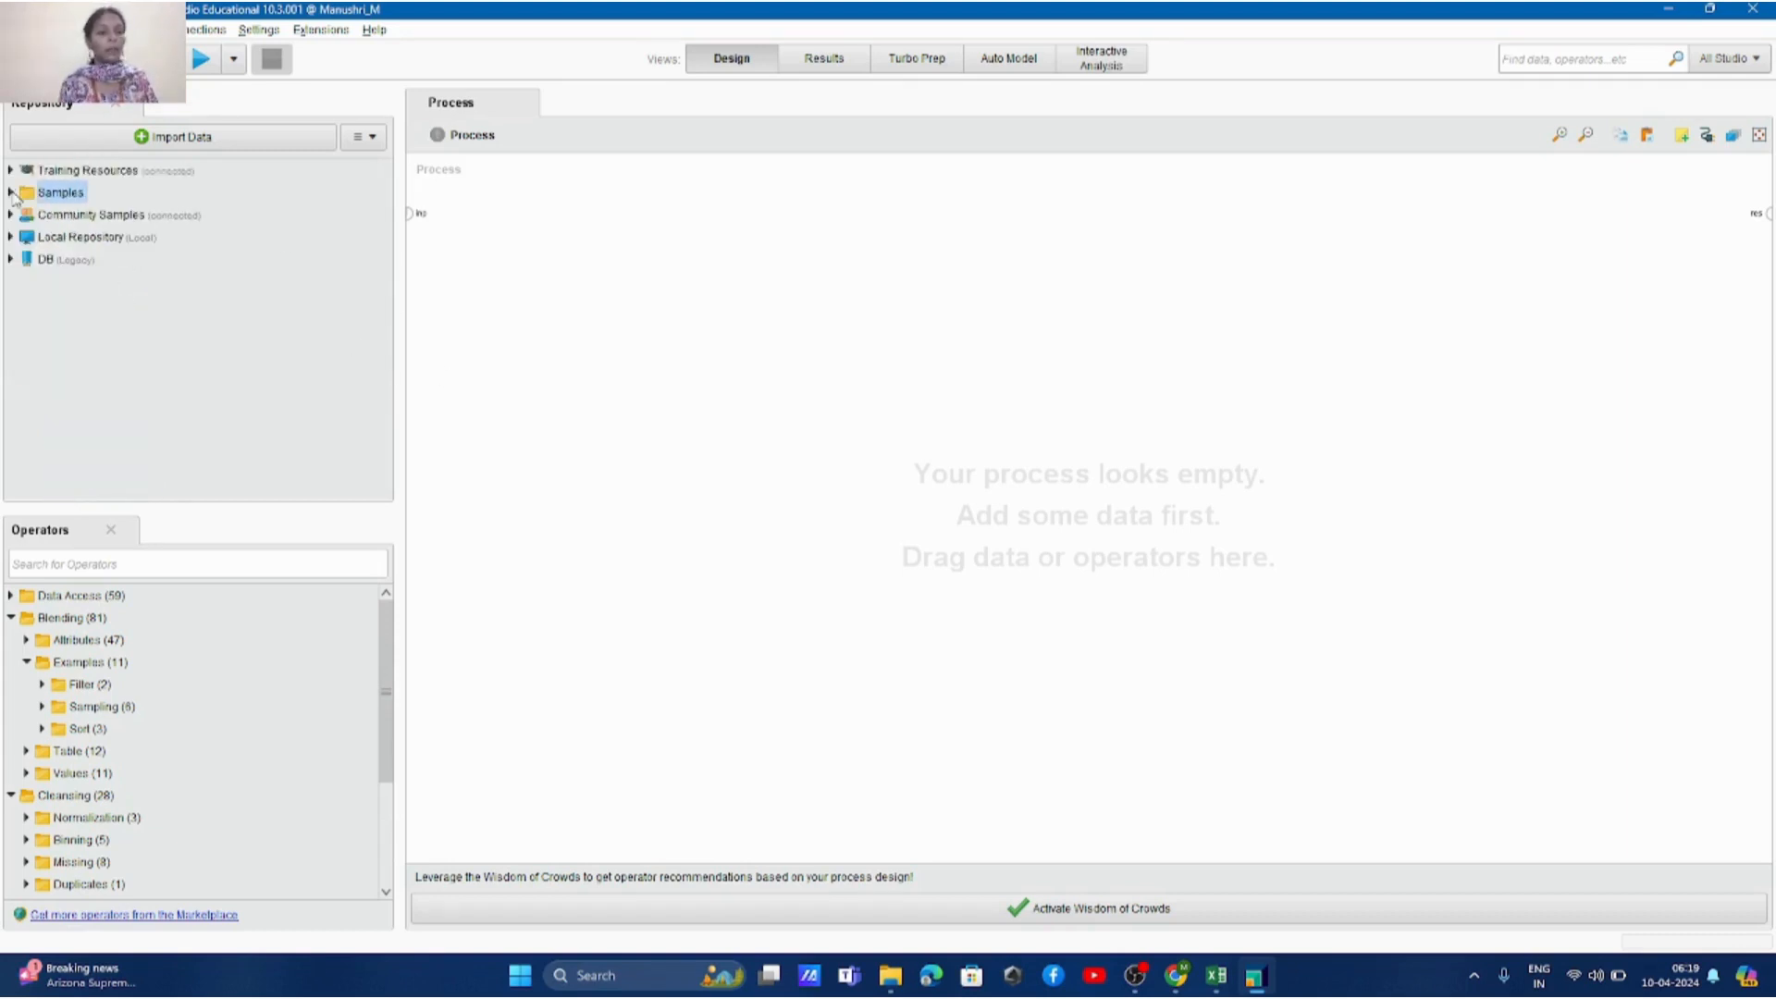
Step: Start a data import from My Computer and set the file location to Desktop
{"action": "left_click", "coordinate": [178, 136]}
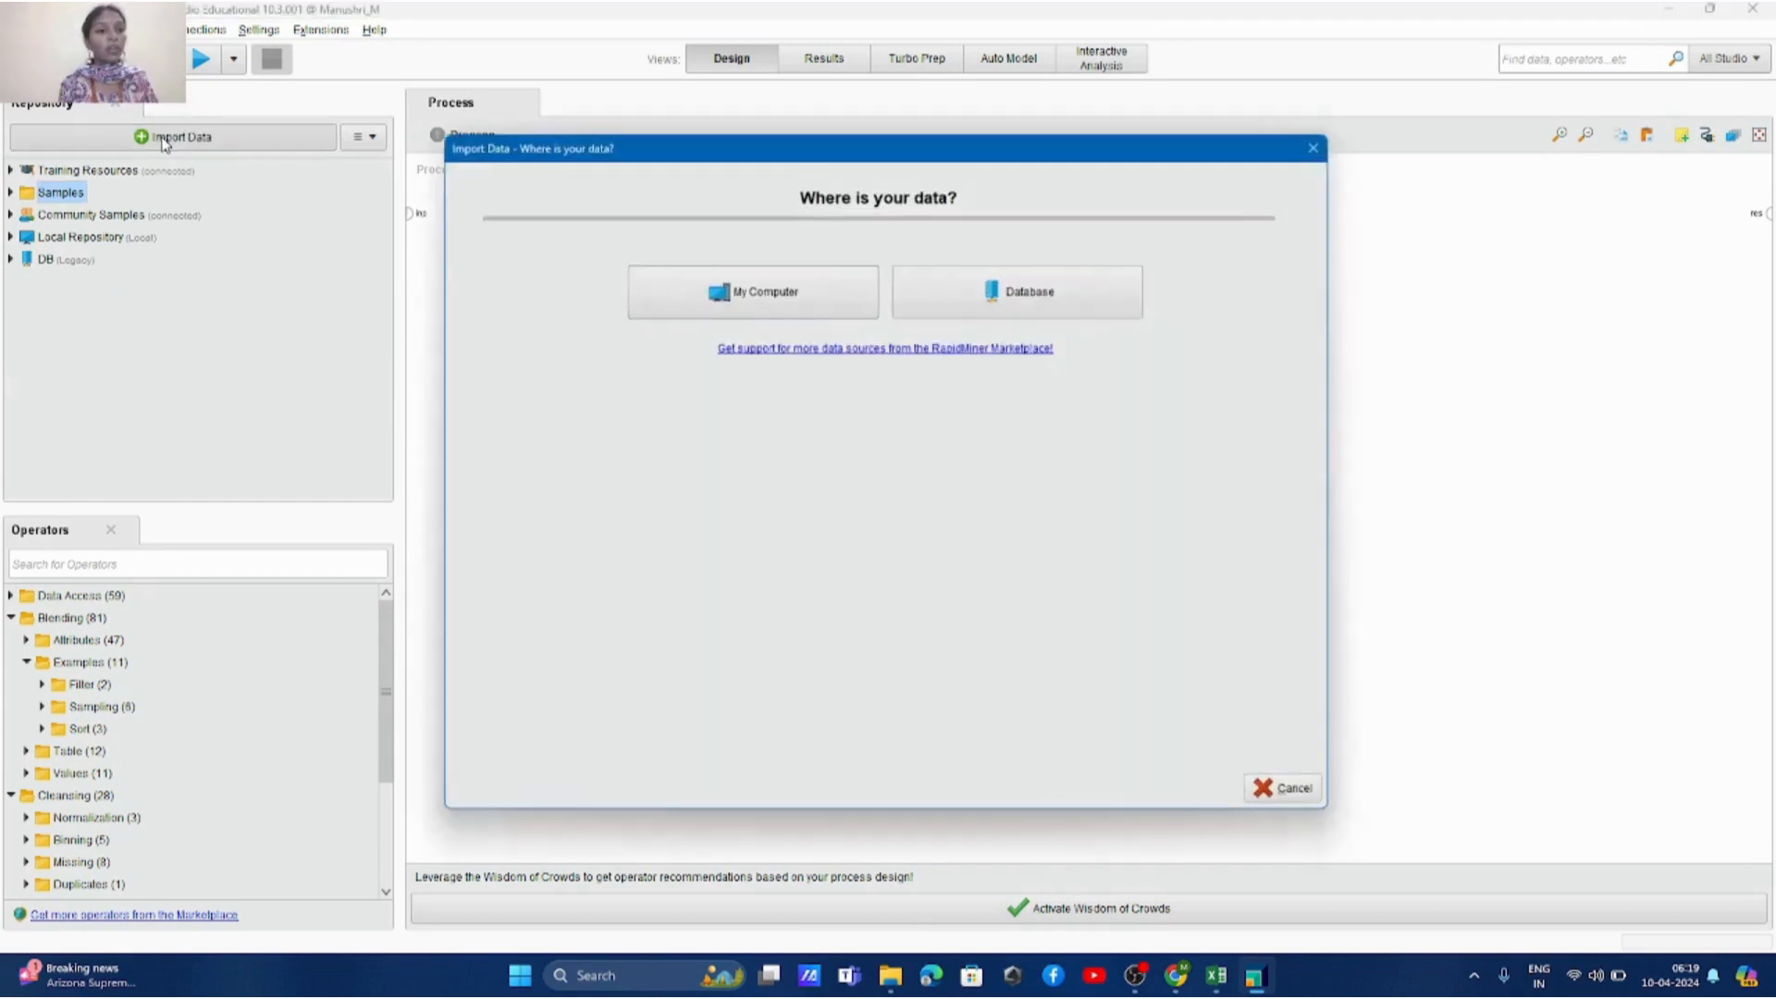
{"action": "left_click", "coordinate": [751, 296]}
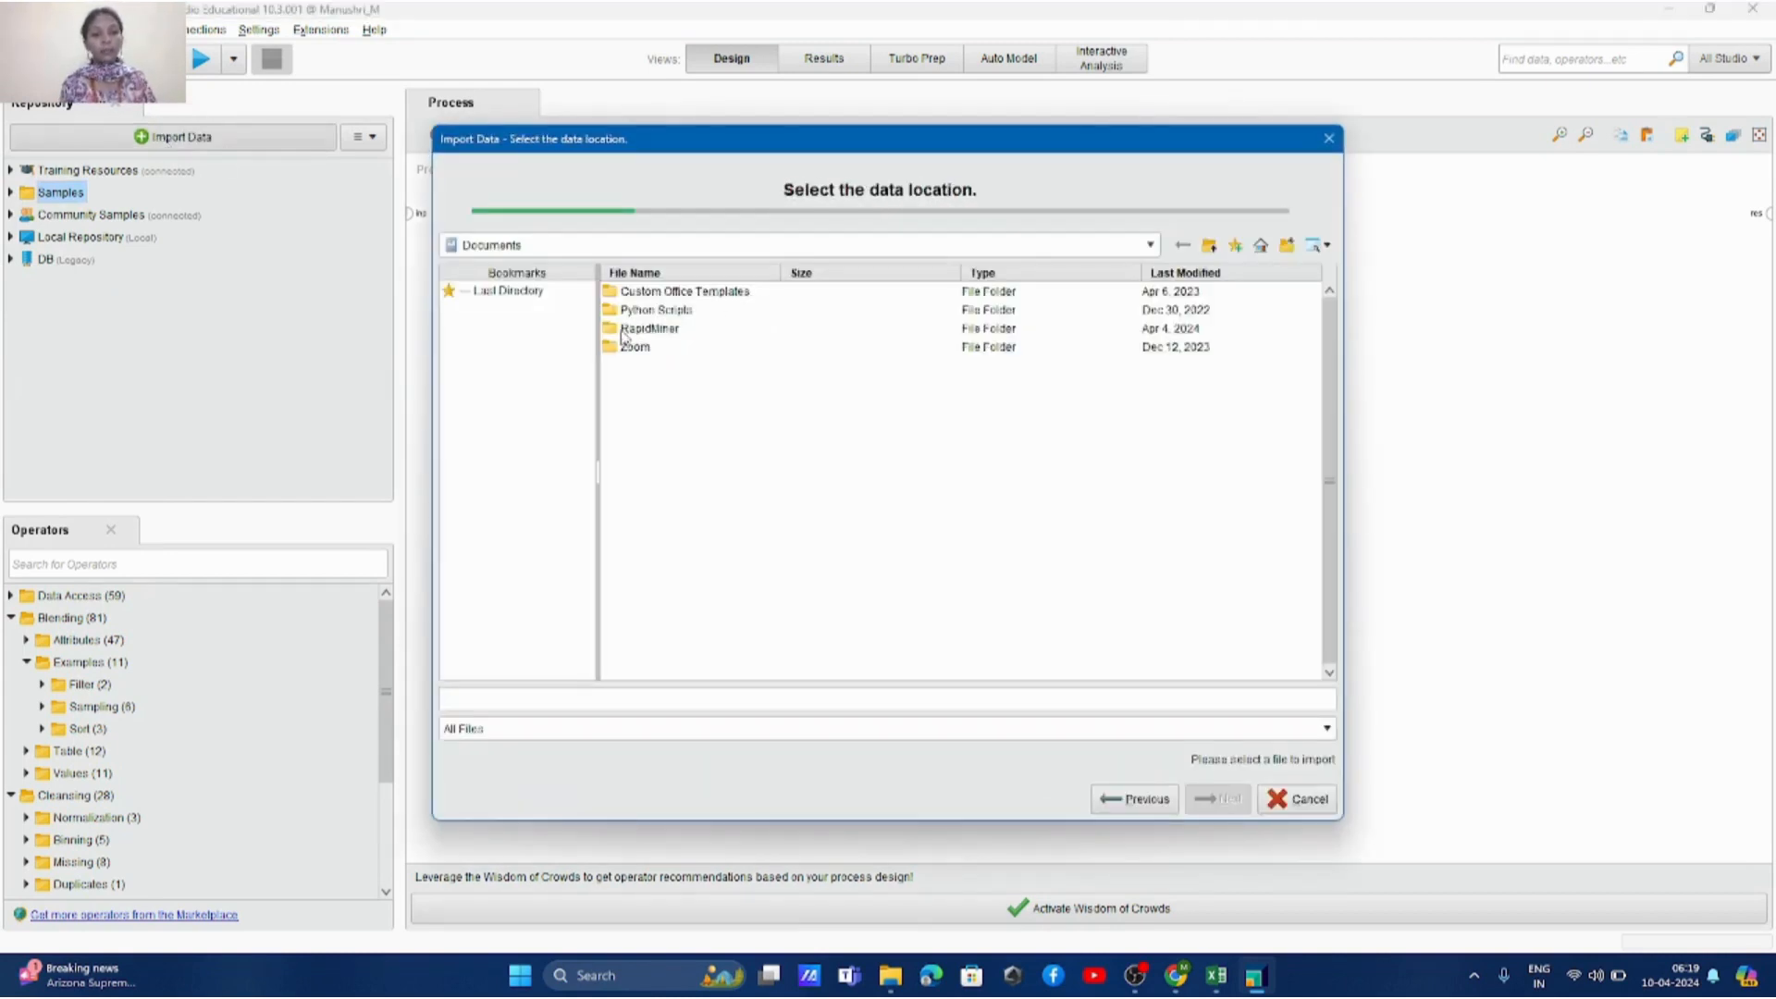
{"action": "left_click", "coordinate": [524, 251]}
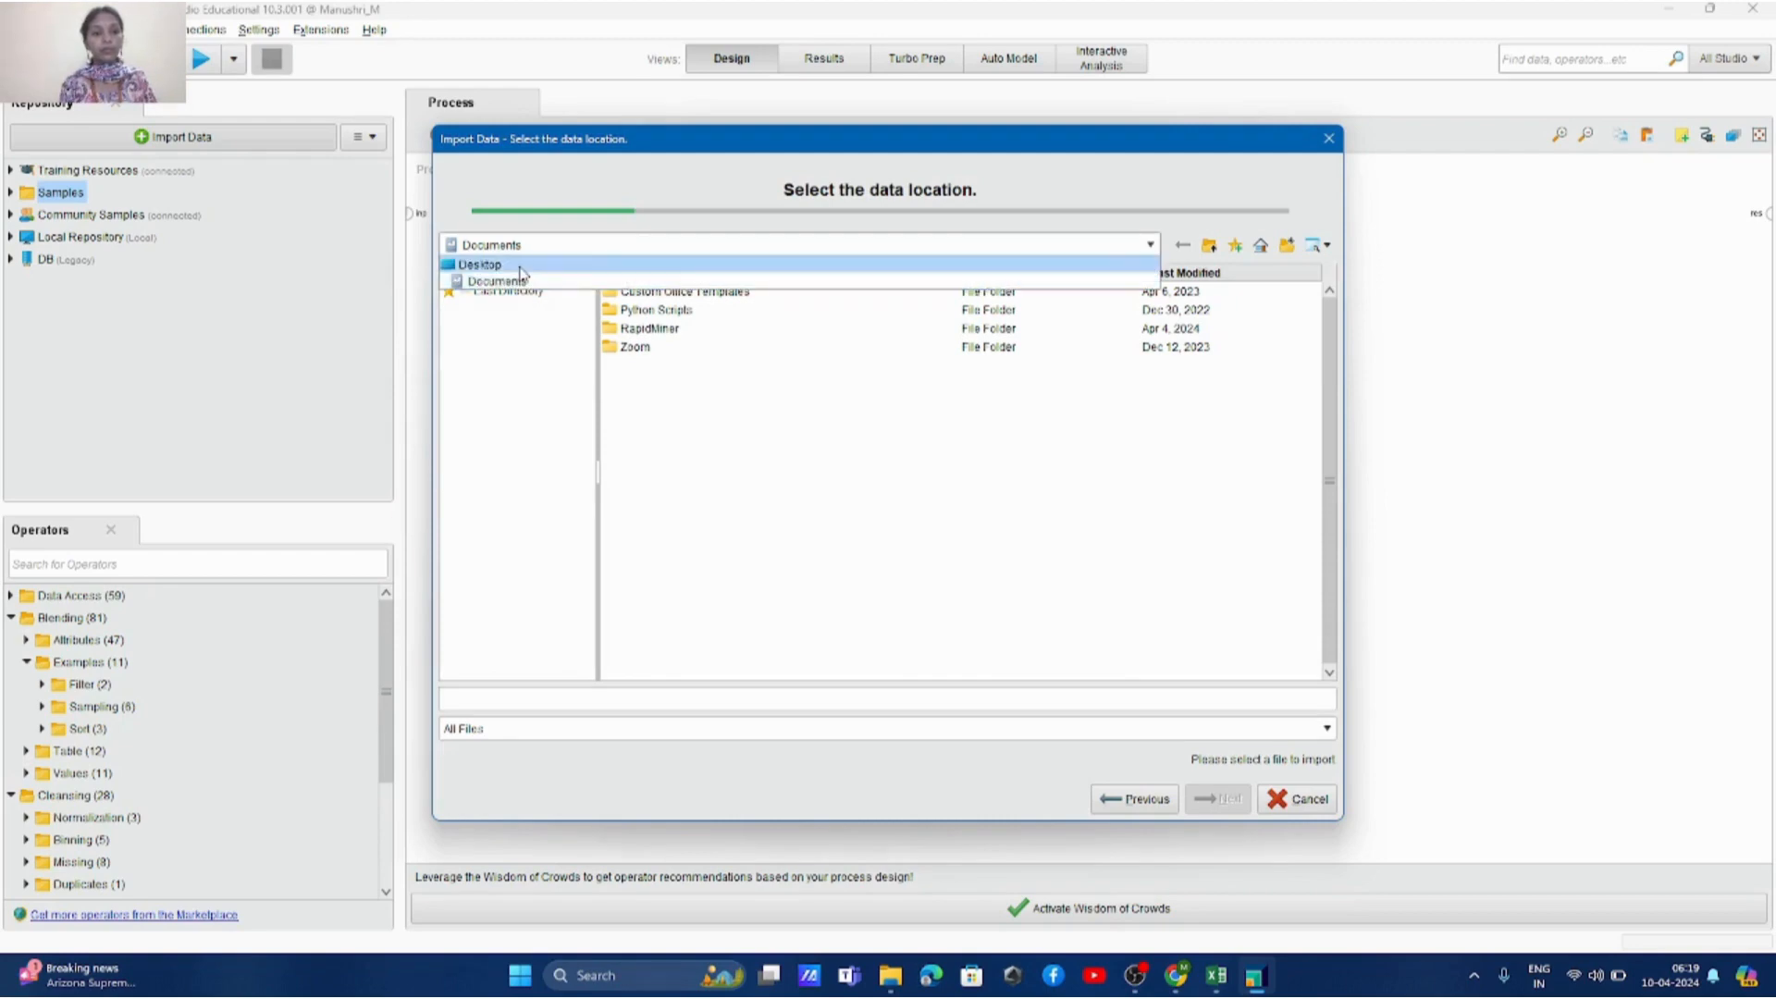
{"action": "left_click", "coordinate": [521, 268]}
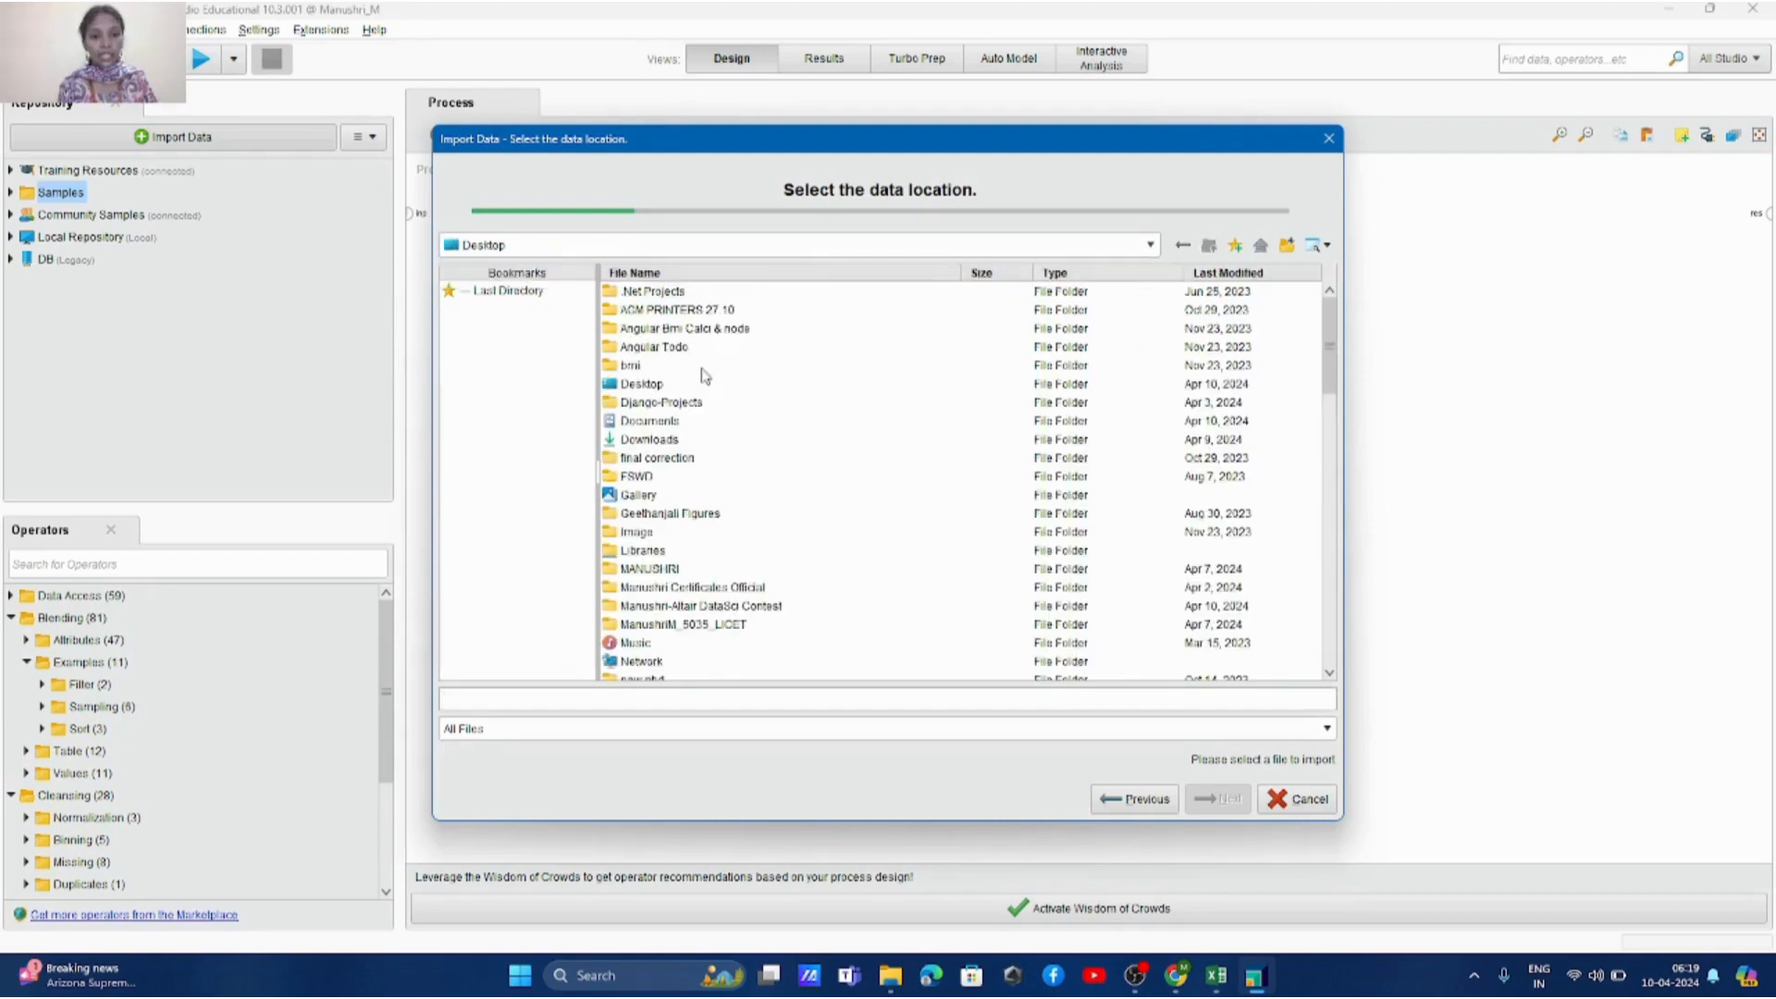
Step: Select adult.csv for import from the Dataset folder inside the Altair DataSci Contest folder
{"action": "scroll", "coordinate": [675, 439], "scroll_direction": "down", "scroll_amount": 4}
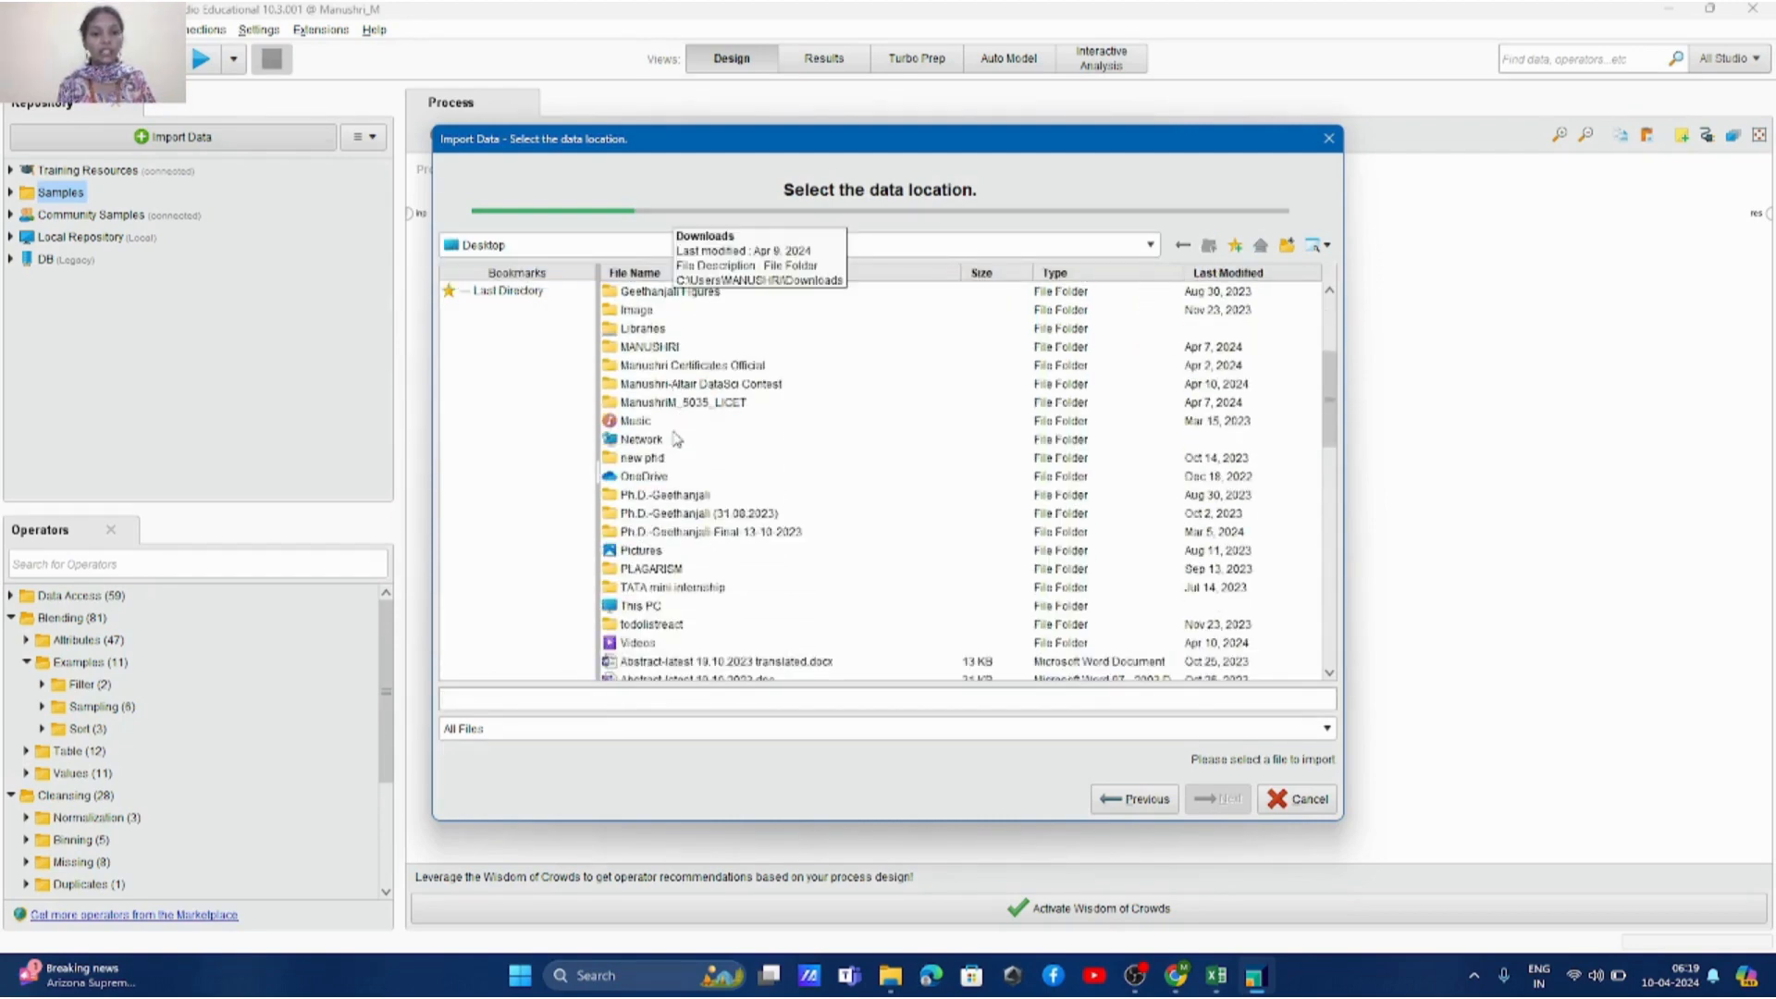
{"action": "left_click", "coordinate": [651, 385]}
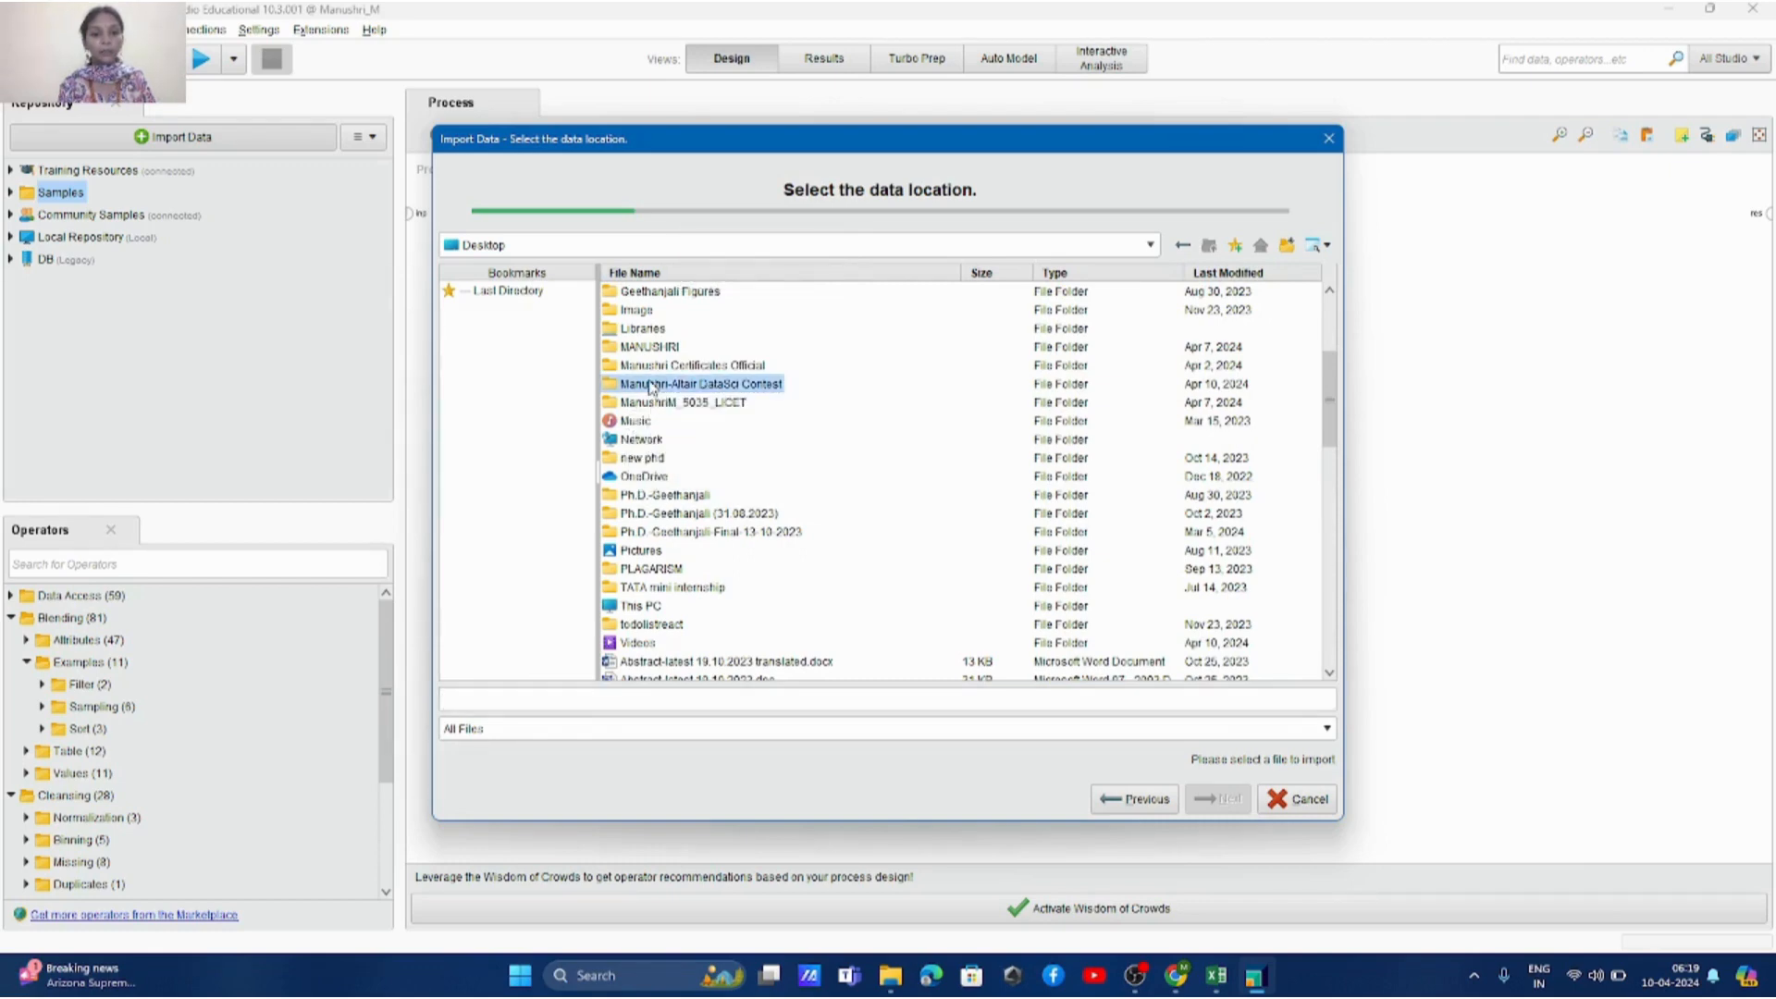
{"action": "double_click", "coordinate": [651, 384]}
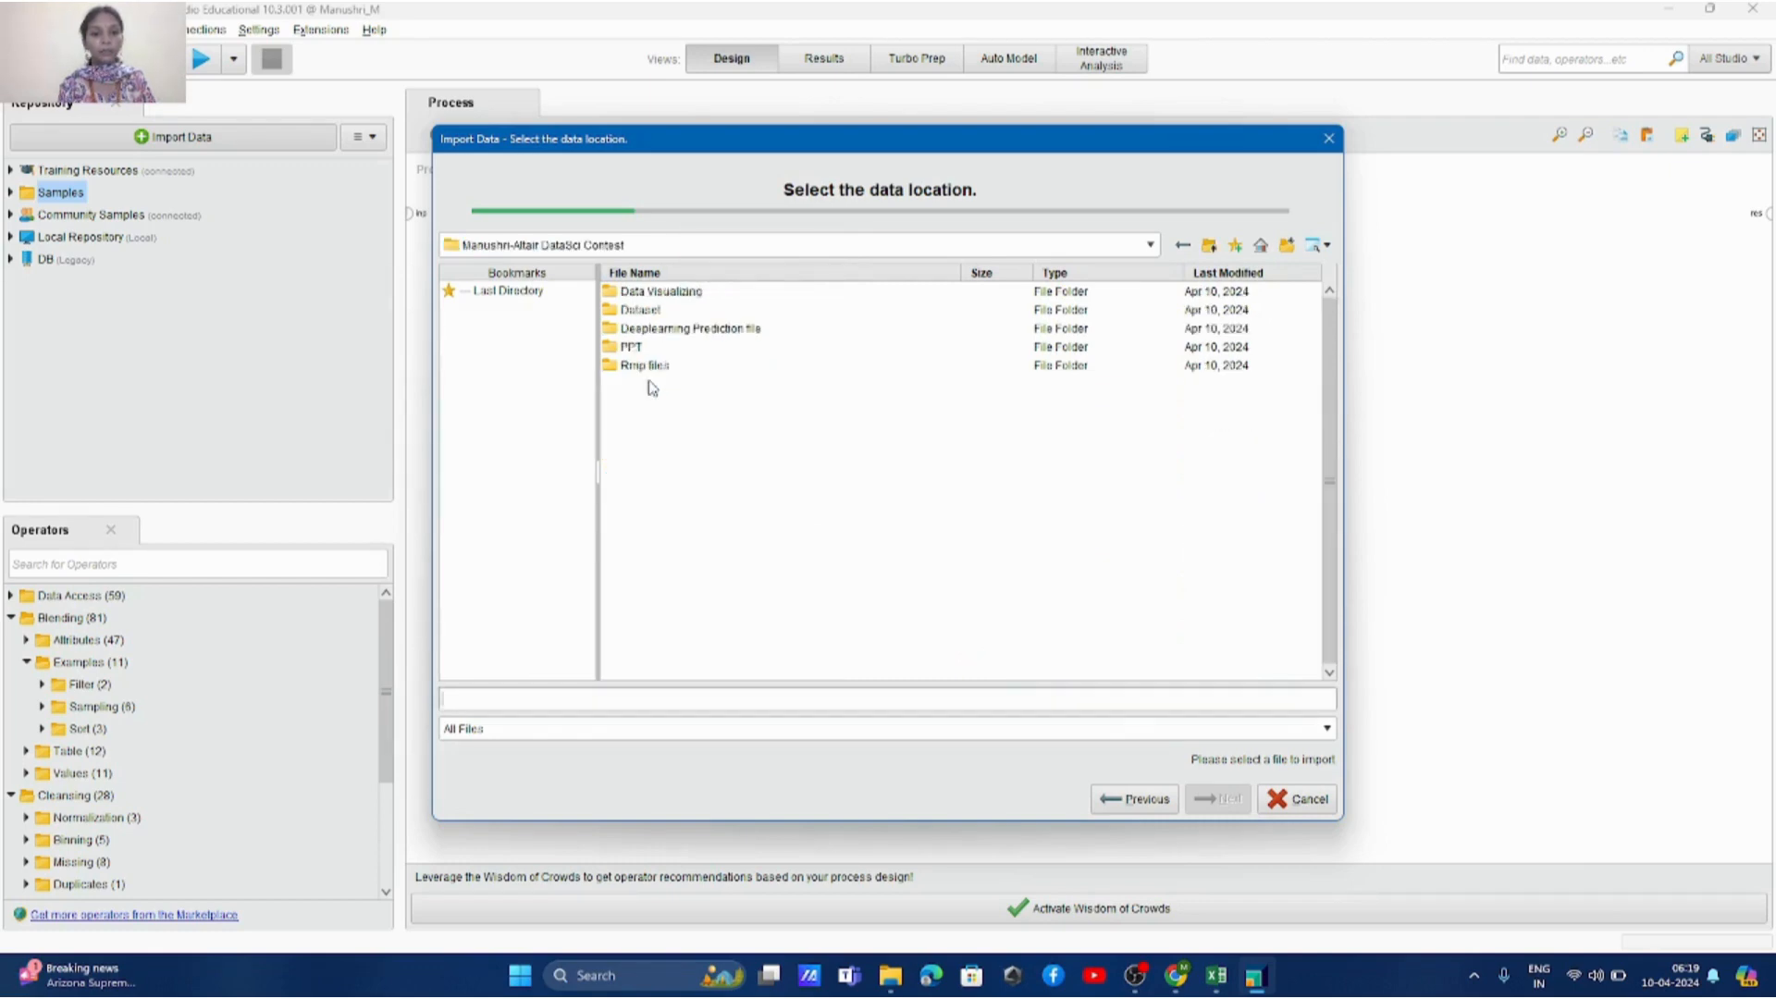
{"action": "double_click", "coordinate": [623, 315]}
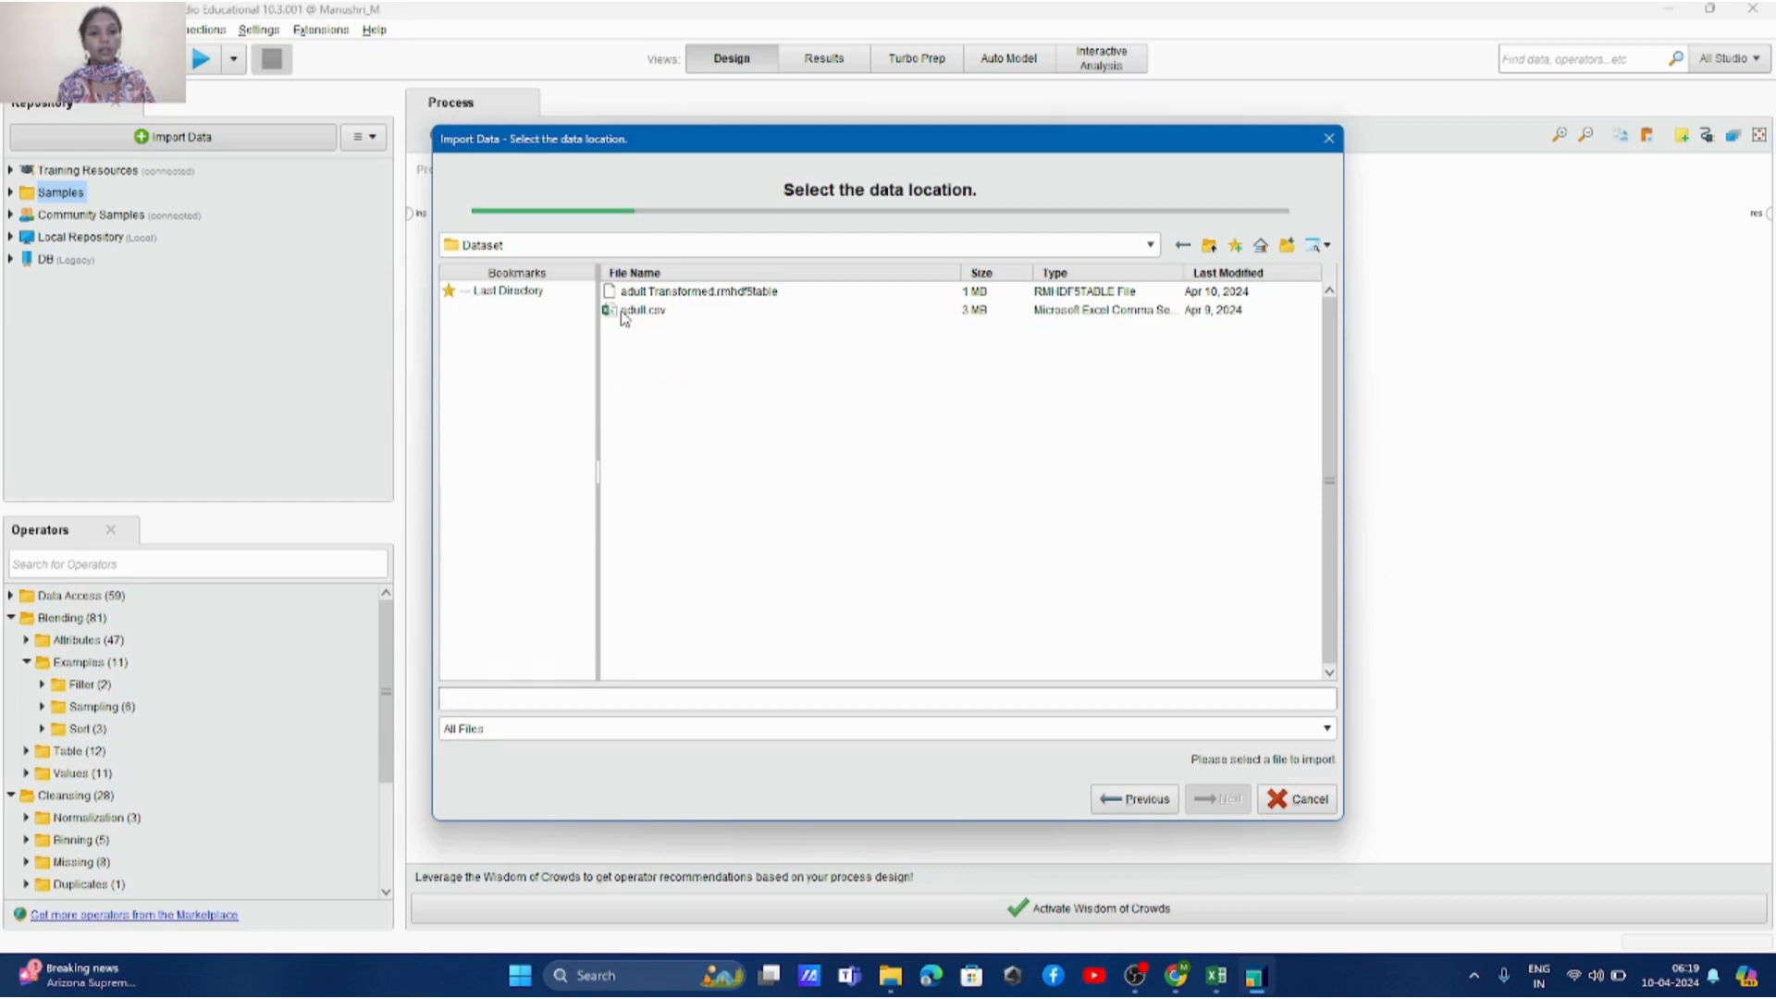
{"action": "left_click", "coordinate": [638, 311]}
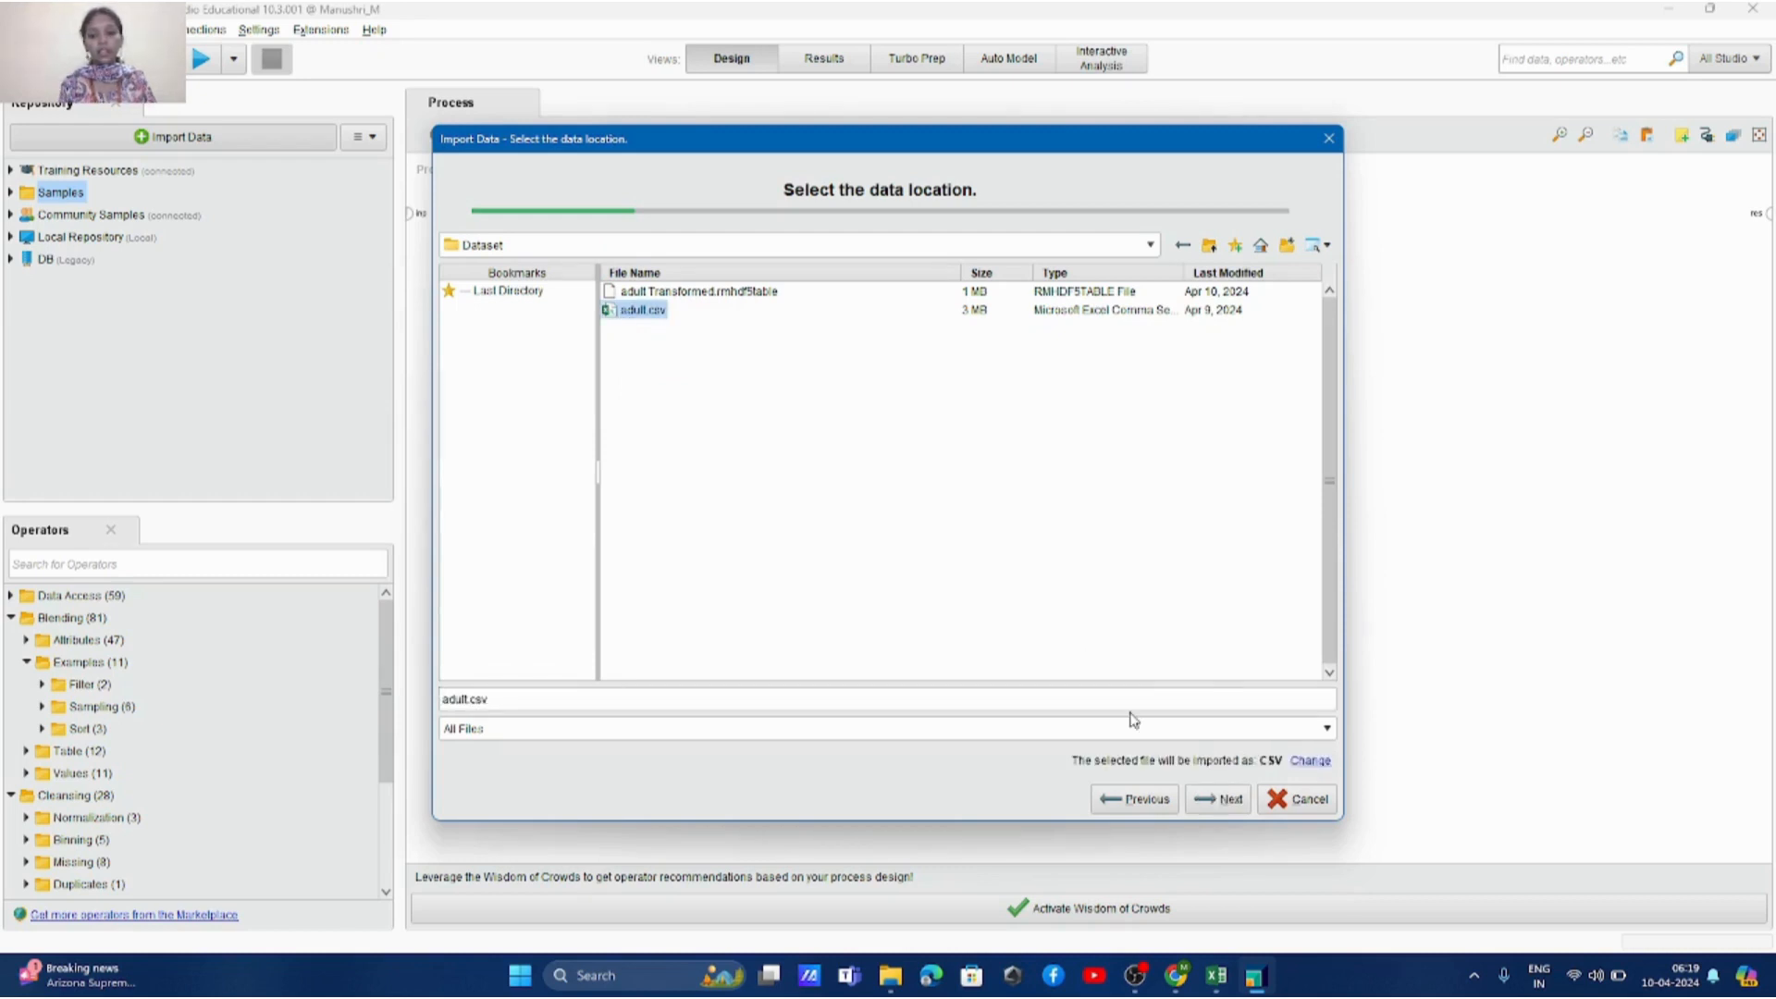
Step: Review the adult.csv preview and accept the default data format and column types for the import
{"action": "left_click", "coordinate": [1228, 803]}
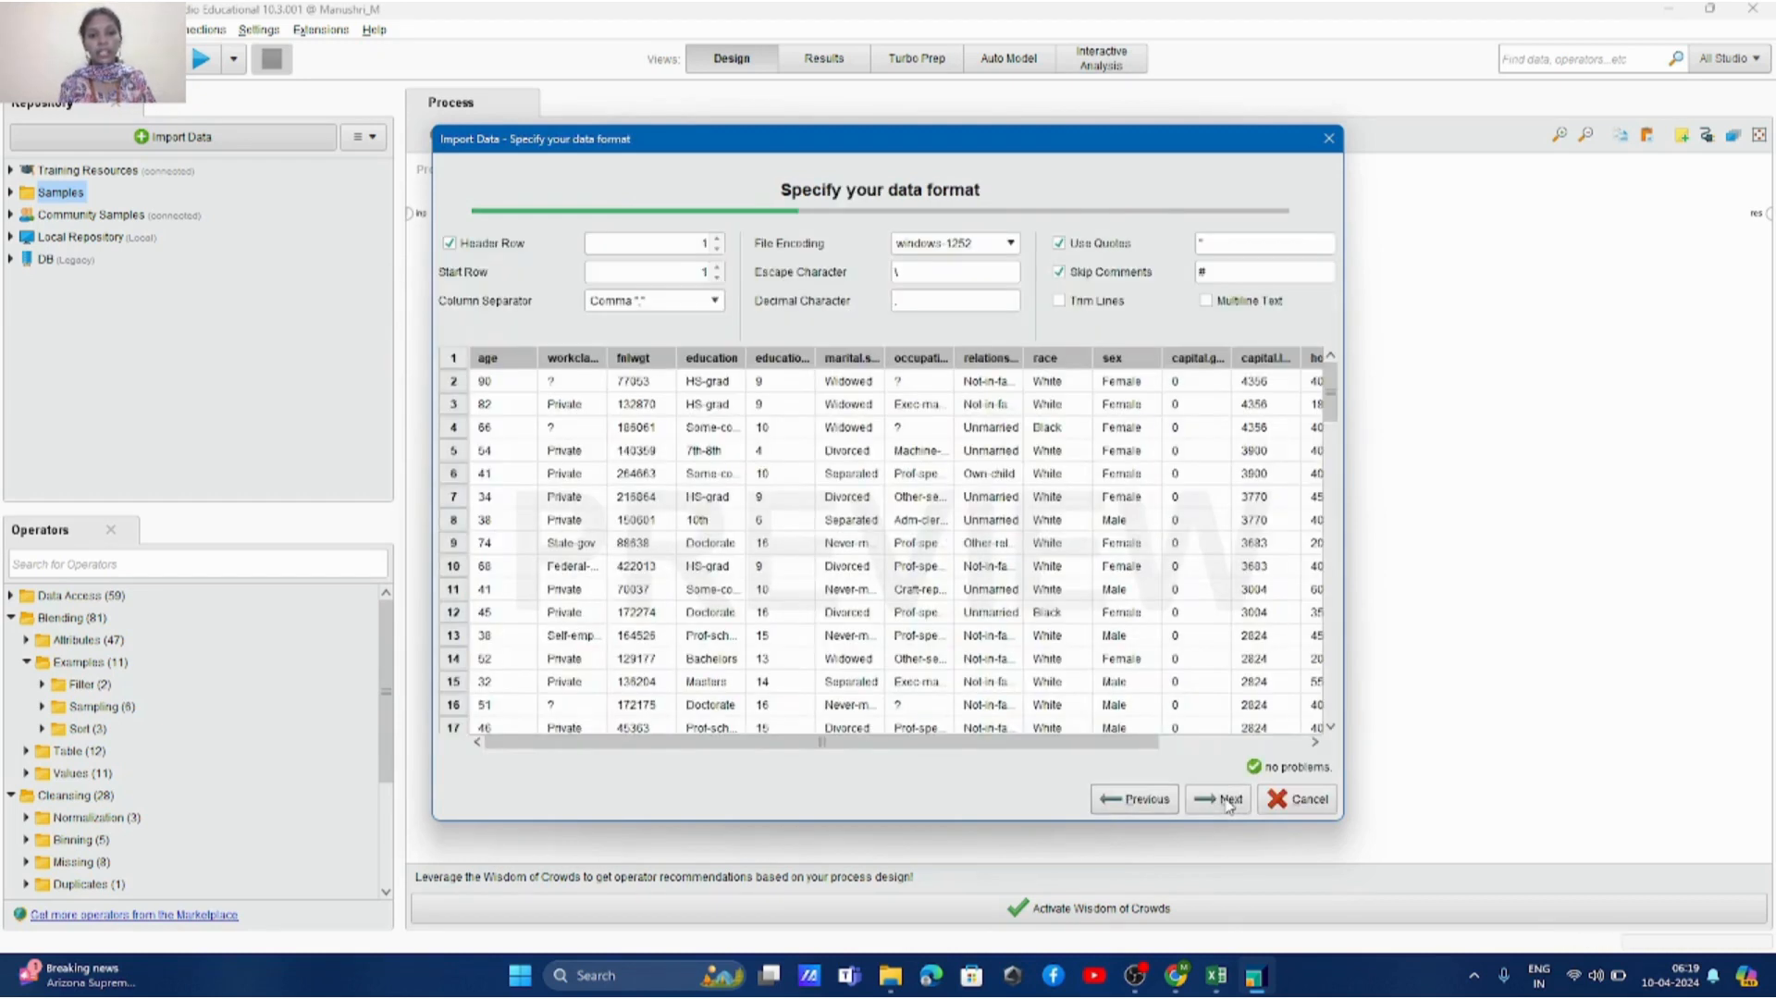
{"action": "scroll", "coordinate": [1014, 558], "scroll_direction": "right", "scroll_amount": 4}
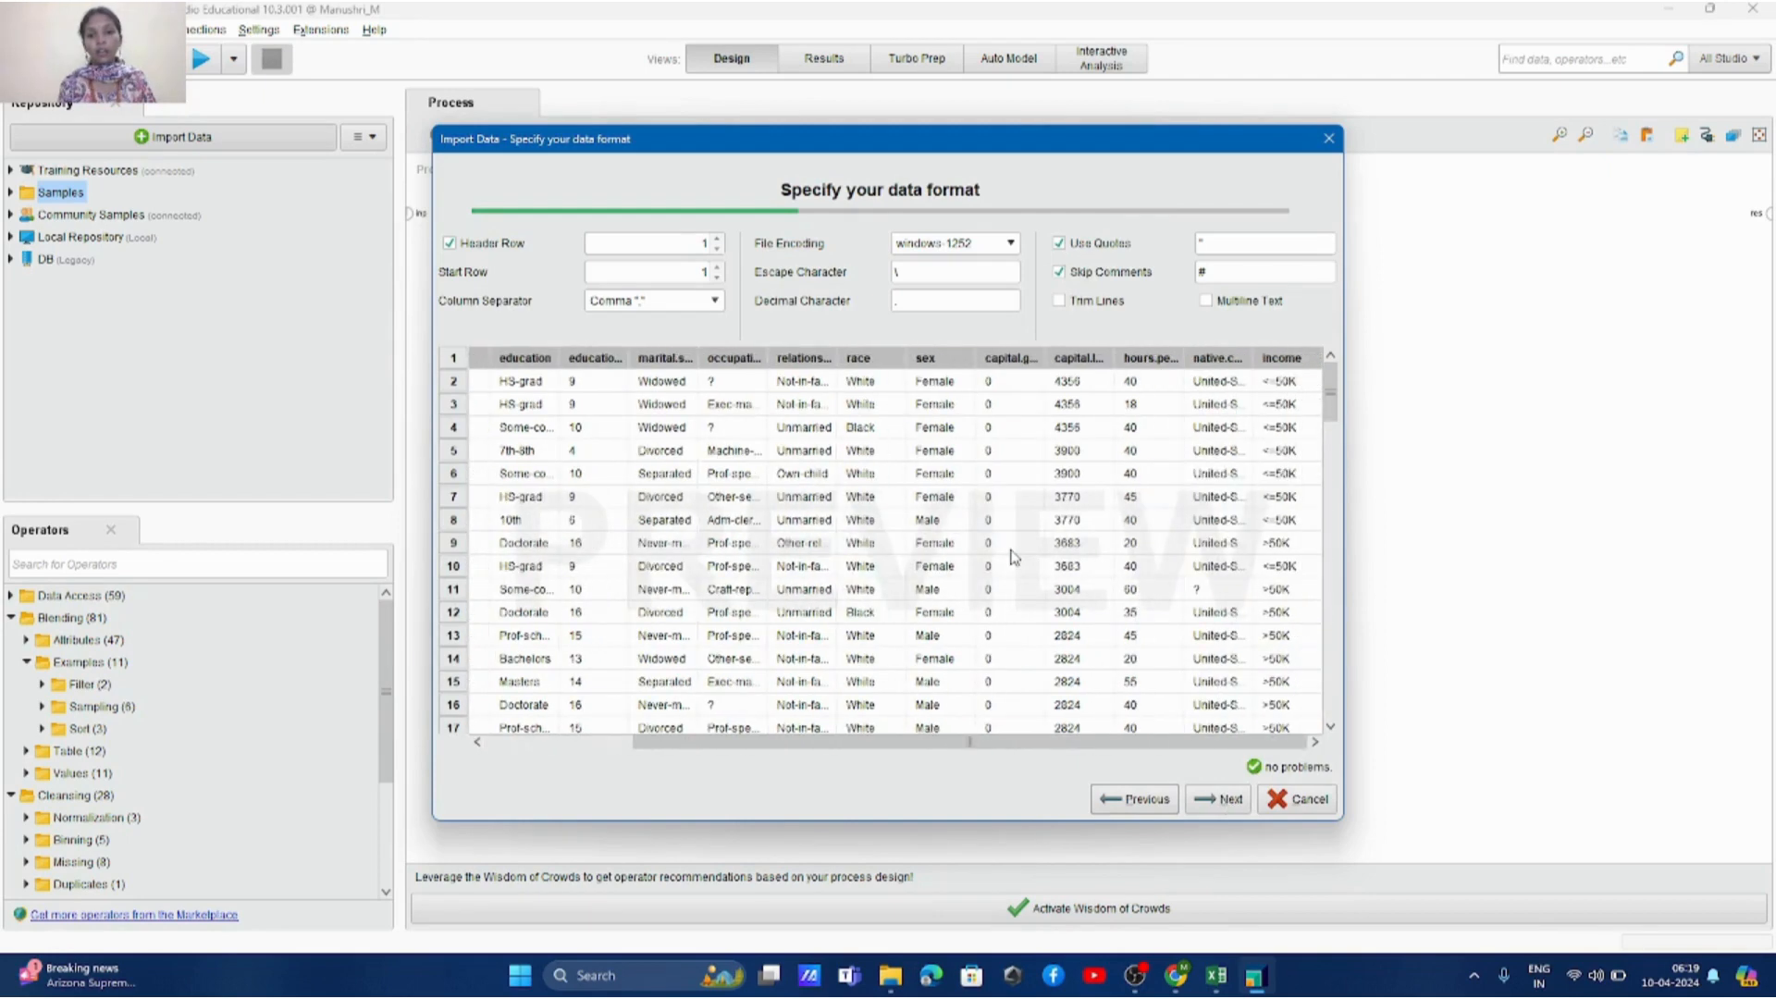
{"action": "scroll", "coordinate": [1013, 558], "scroll_direction": "left", "scroll_amount": 4}
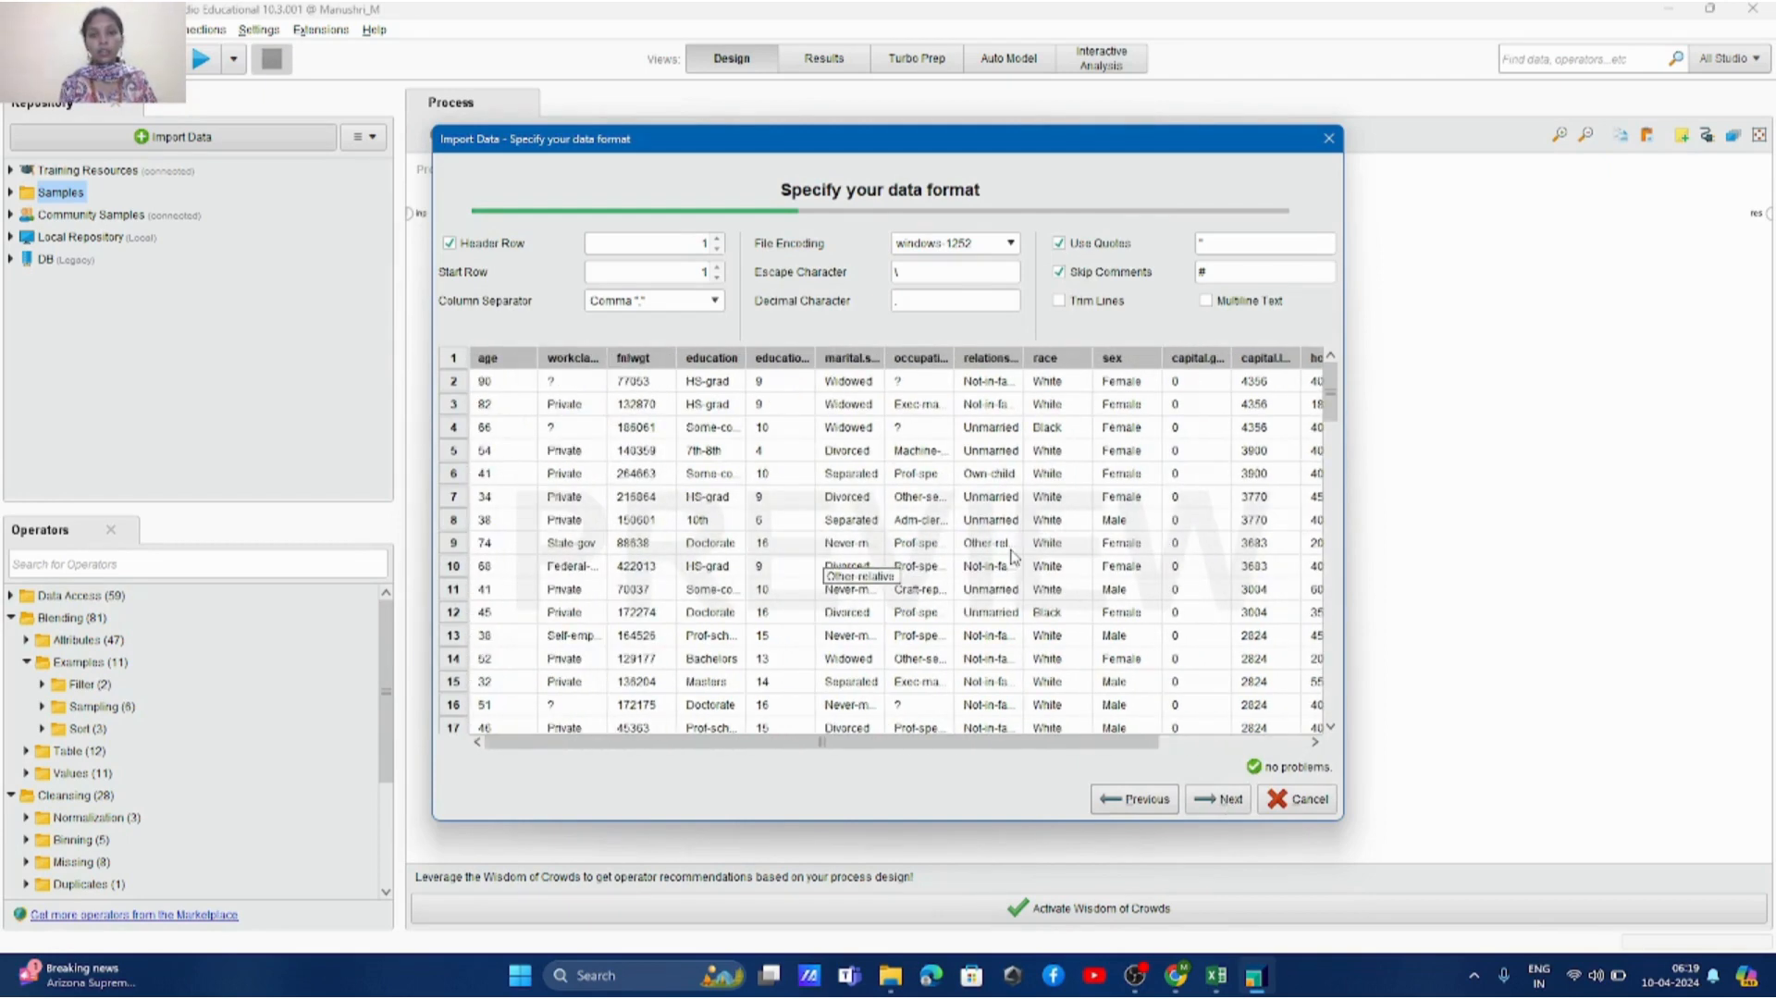
{"action": "left_click", "coordinate": [1211, 801]}
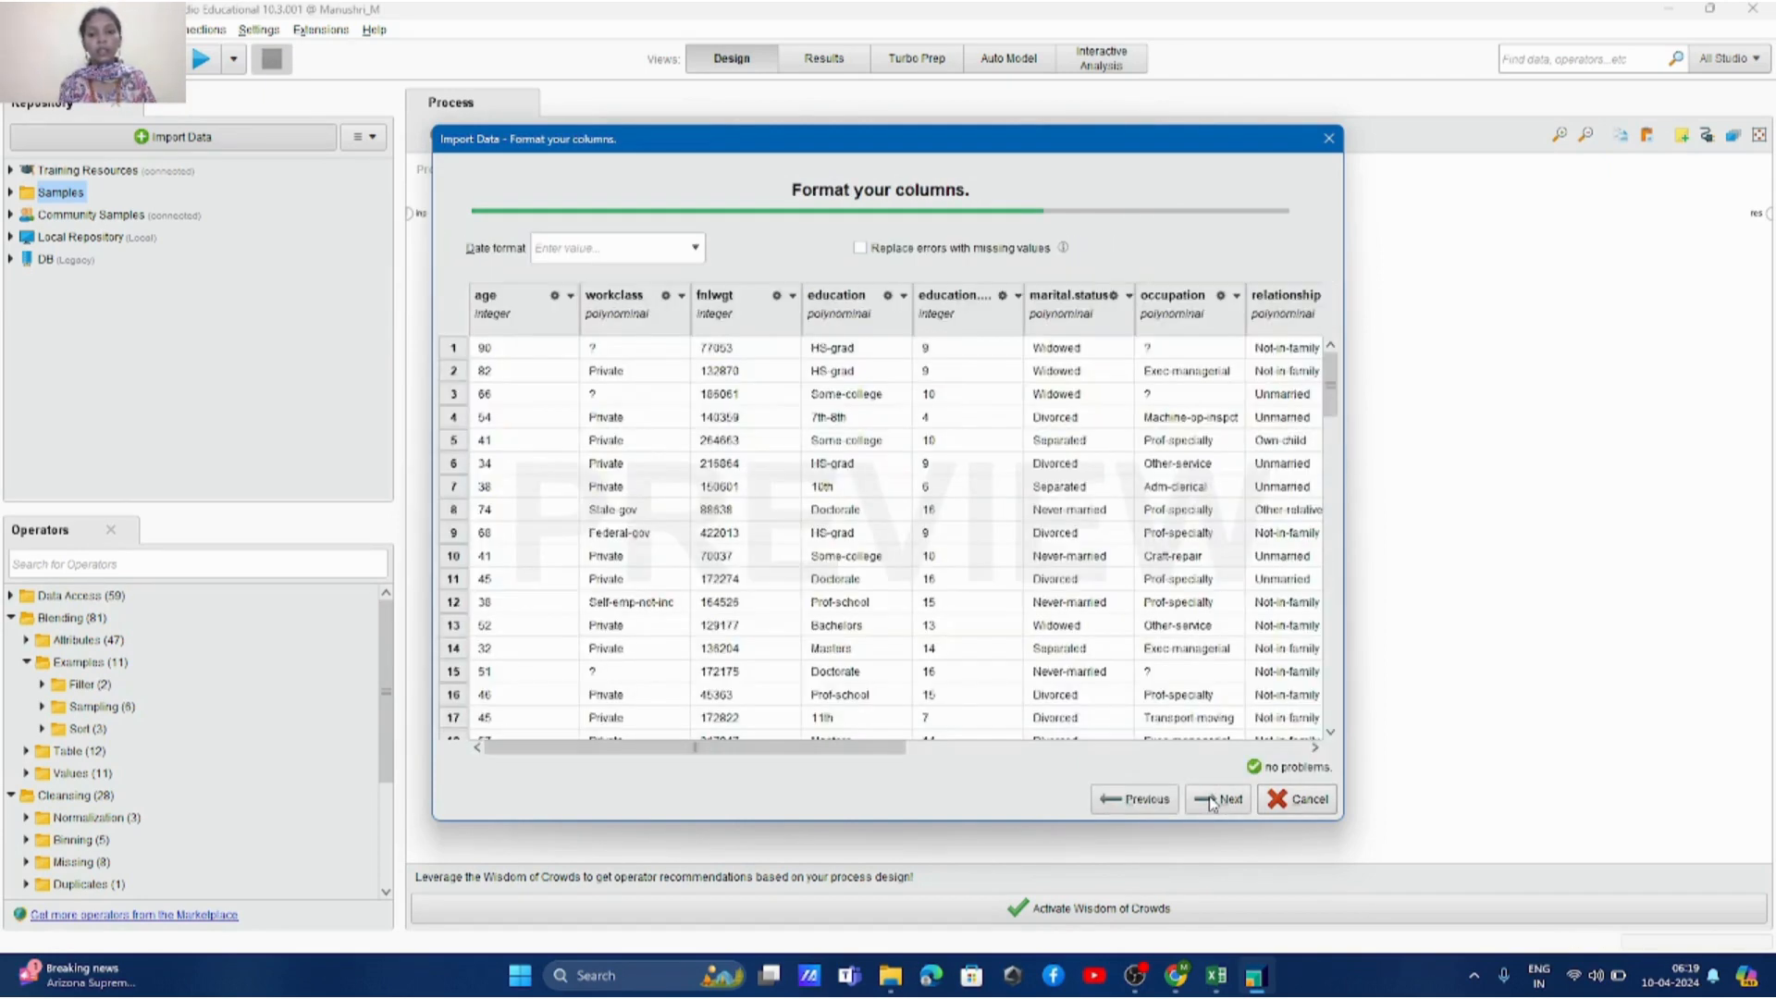
{"action": "left_click", "coordinate": [1212, 801]}
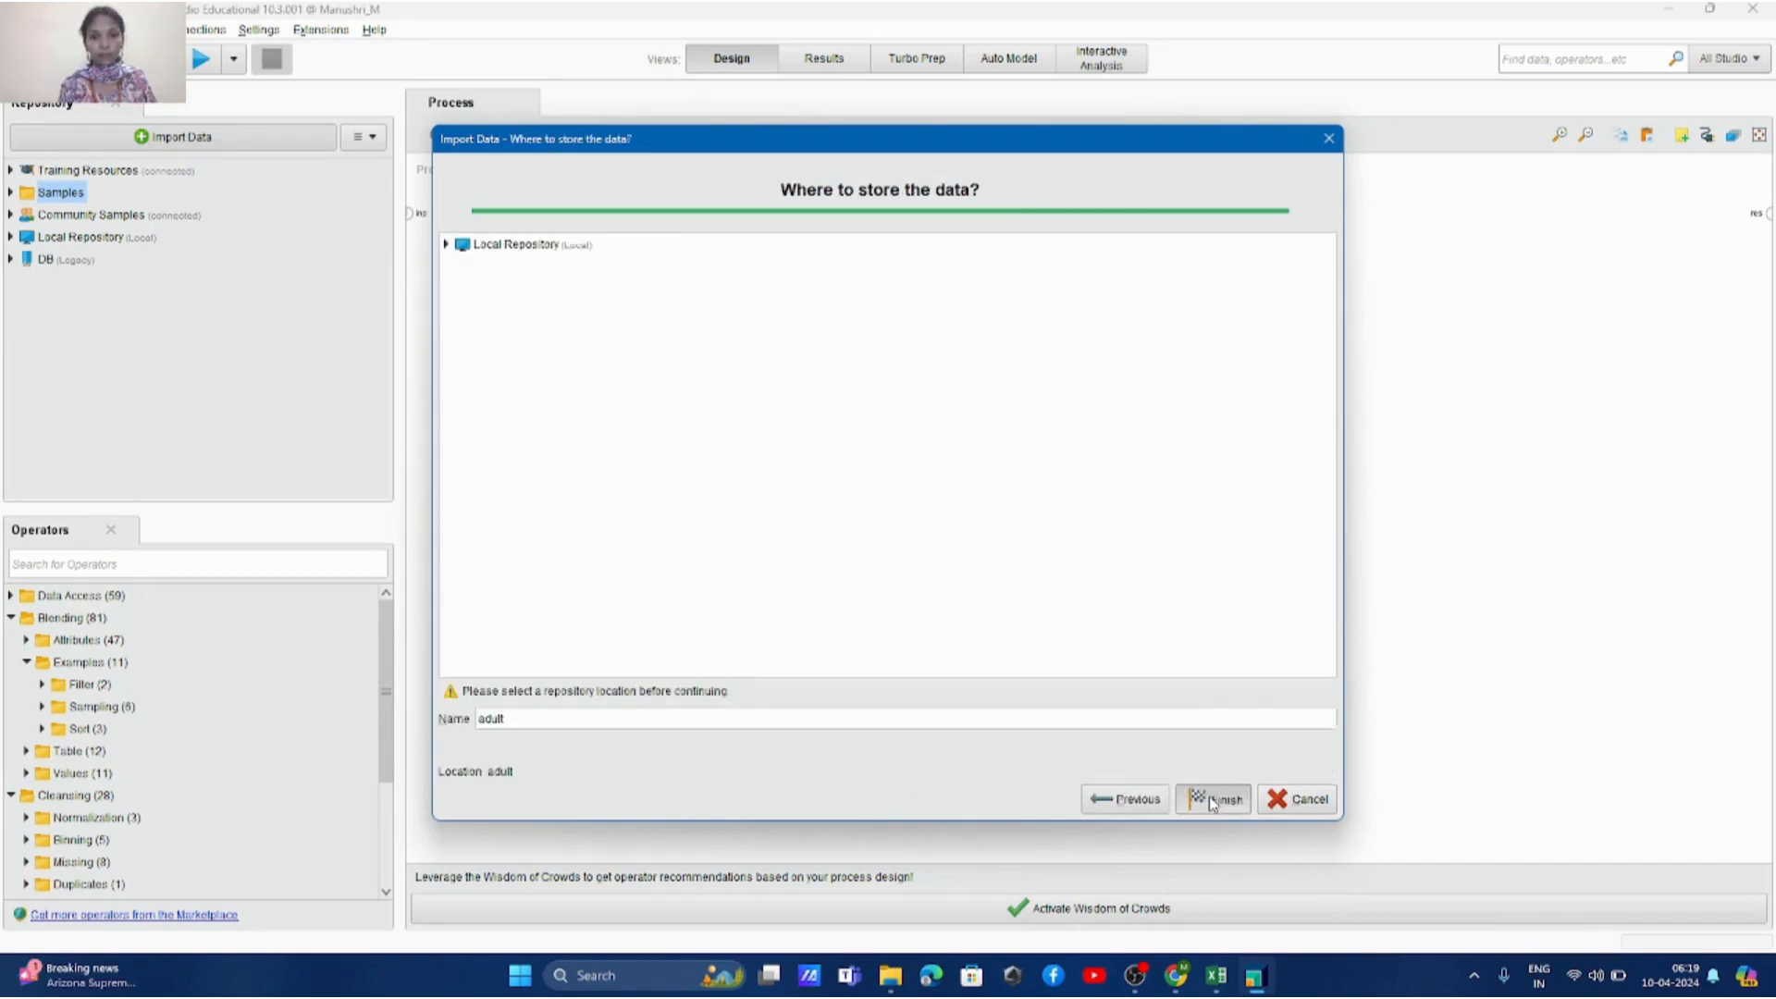
Step: Store the imported data as adult2 in the Local Repository's data folder and finish the import
{"action": "left_click", "coordinate": [1208, 797]}
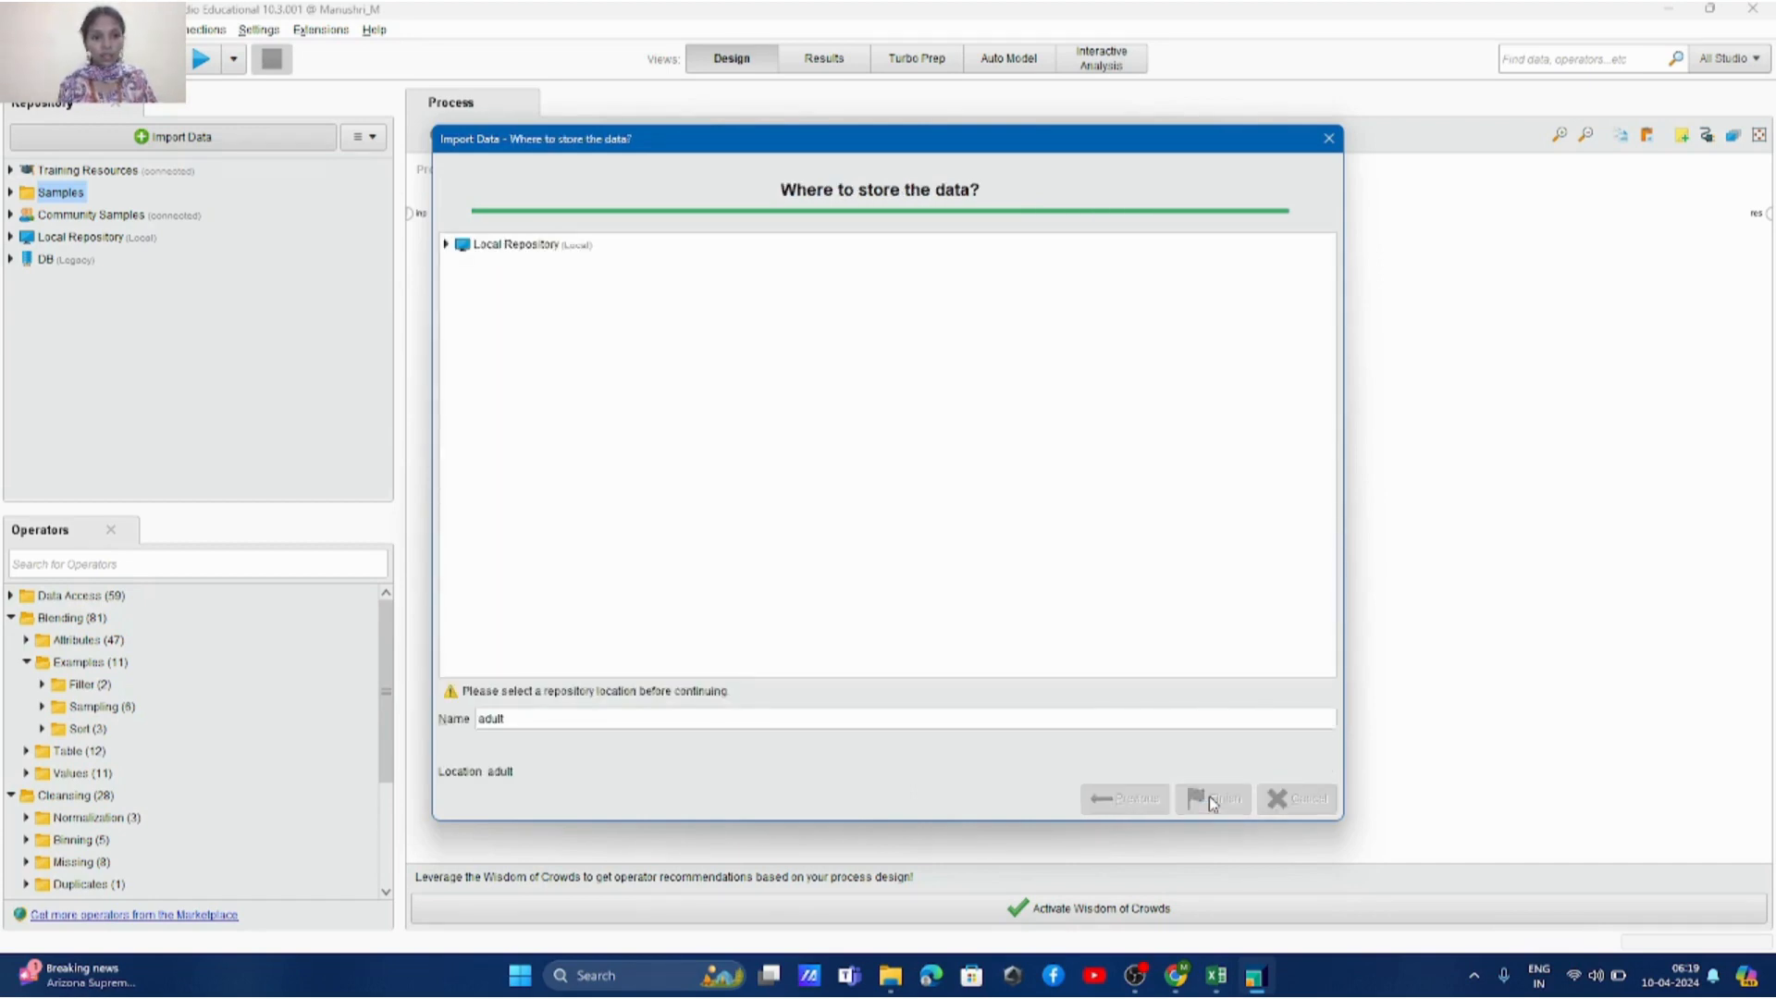
{"action": "double_click", "coordinate": [455, 248]}
{"action": "left_click", "coordinate": [462, 267]}
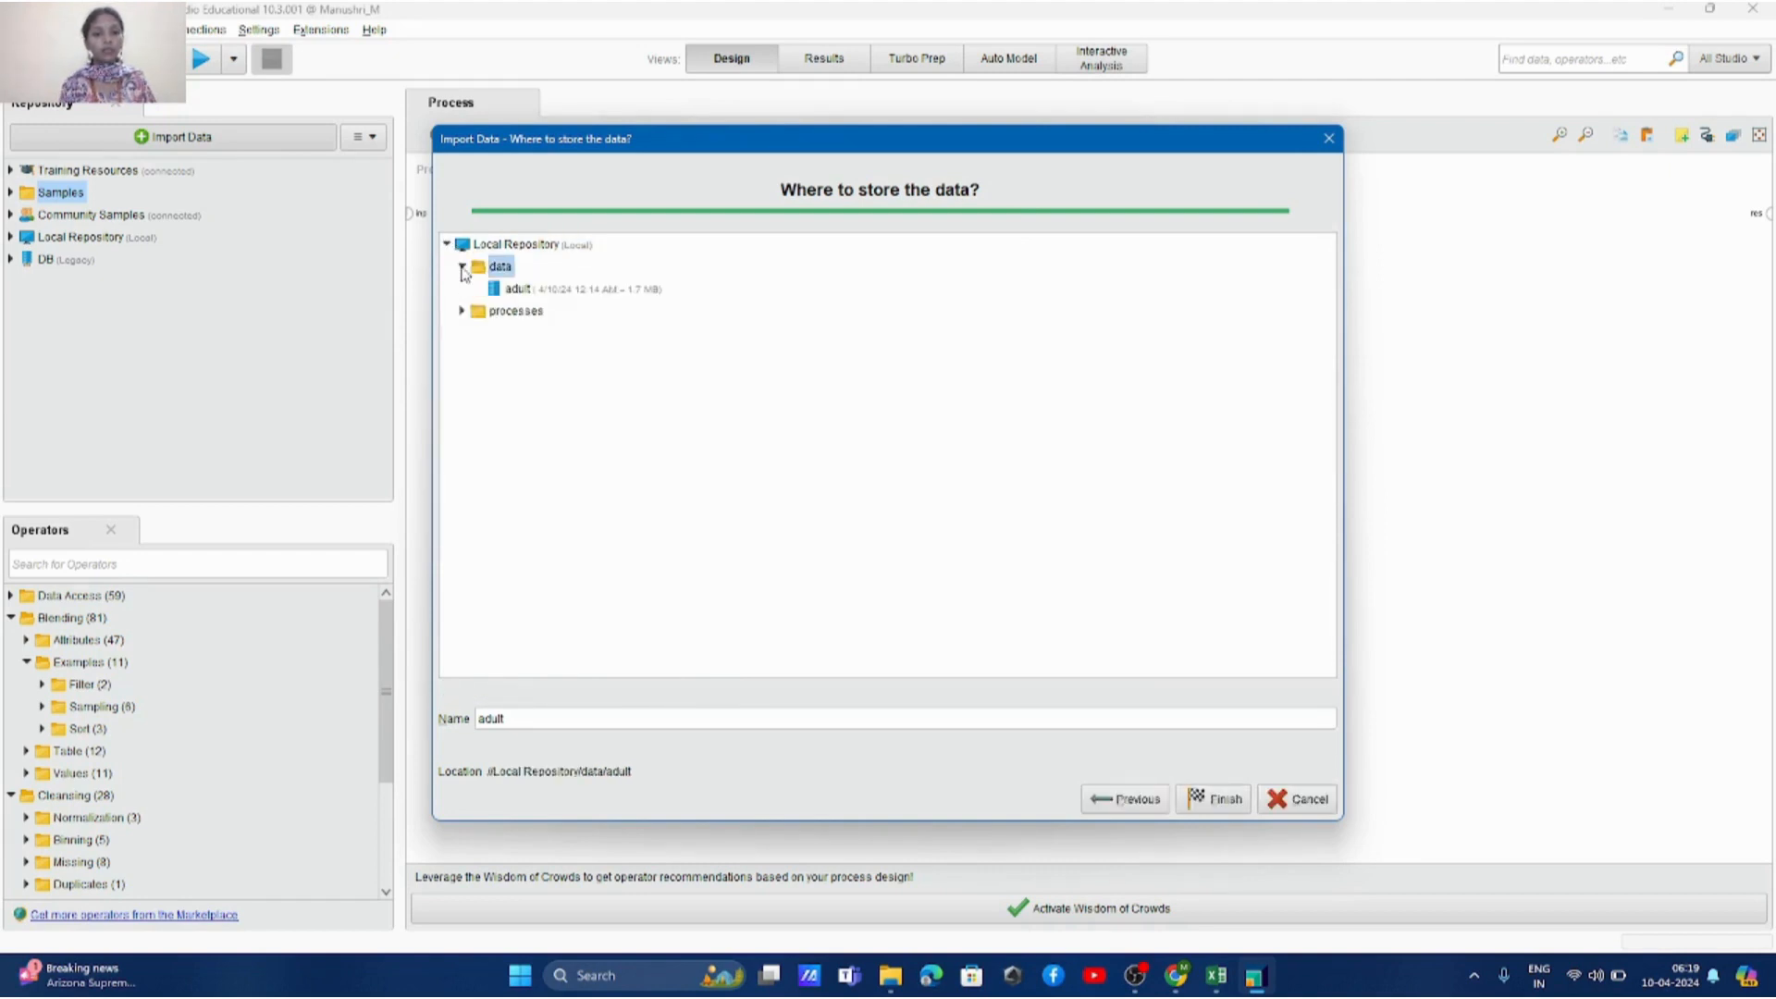
{"action": "left_click", "coordinate": [535, 709]}
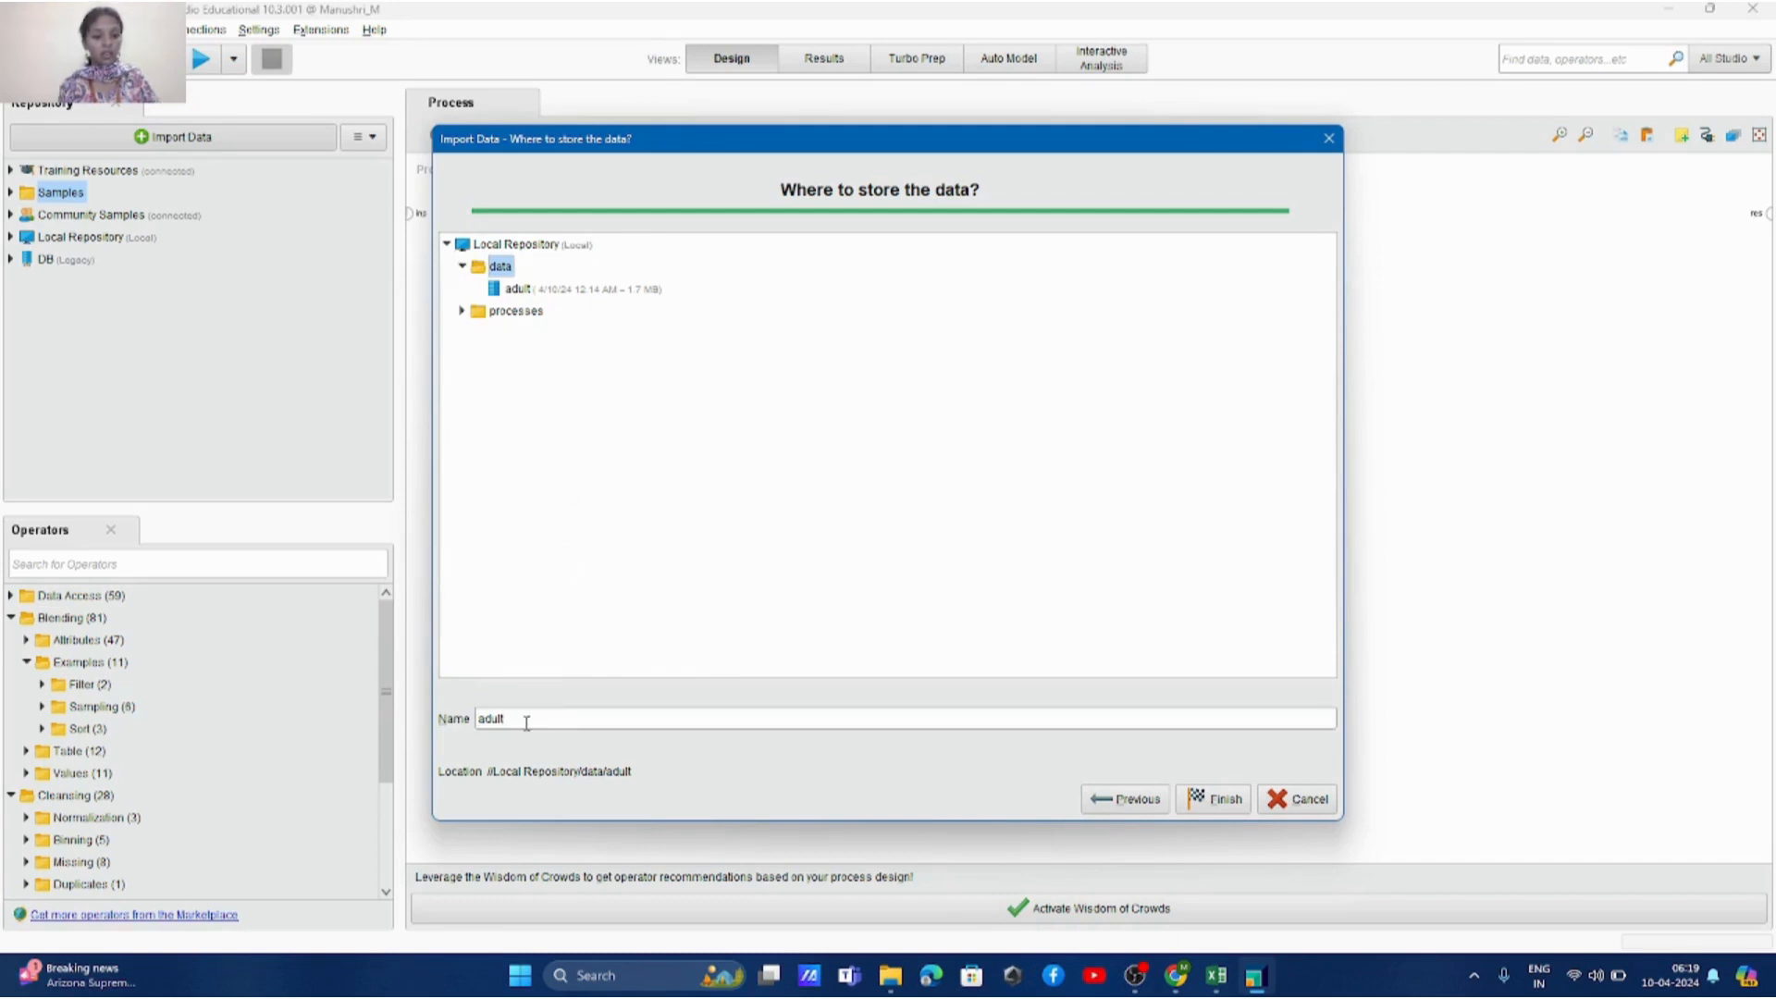
{"action": "left_click", "coordinate": [1214, 805]}
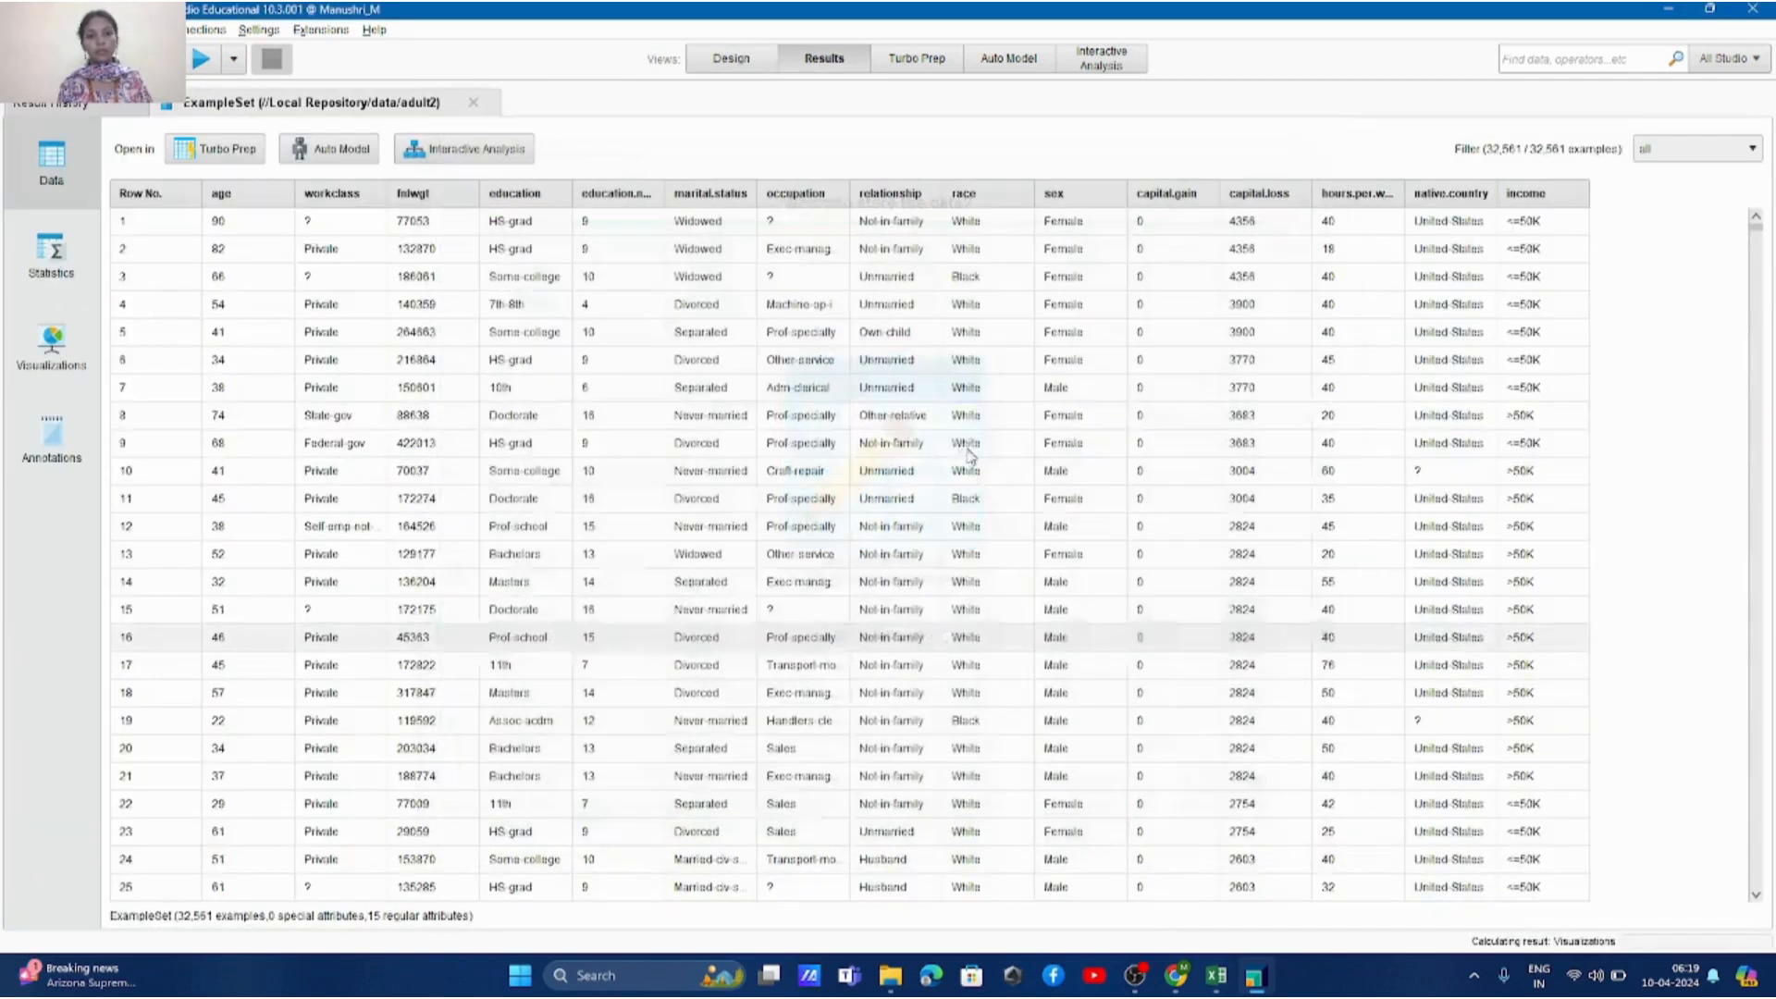
Step: Add the adult2 data set to the process in the Design view, connect its output to the result port and run the process
{"action": "left_click", "coordinate": [756, 58]}
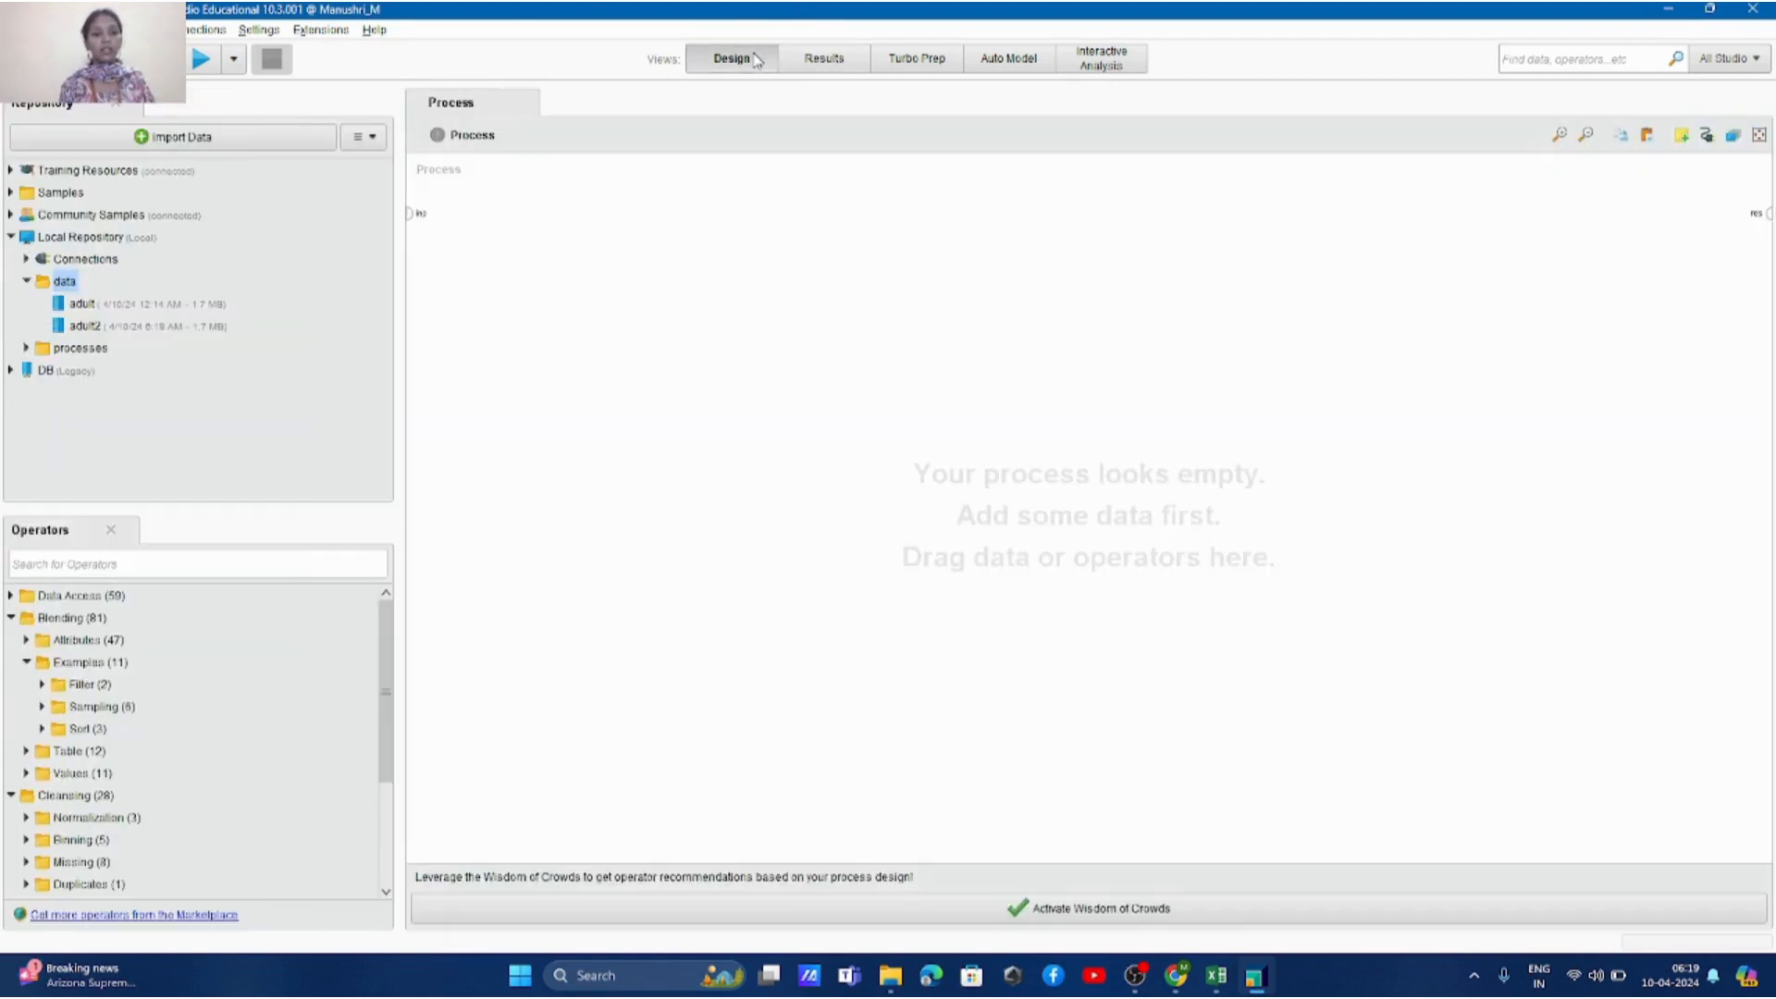
{"action": "left_click_drag", "start_coordinate": [88, 331], "coordinate": [529, 244]}
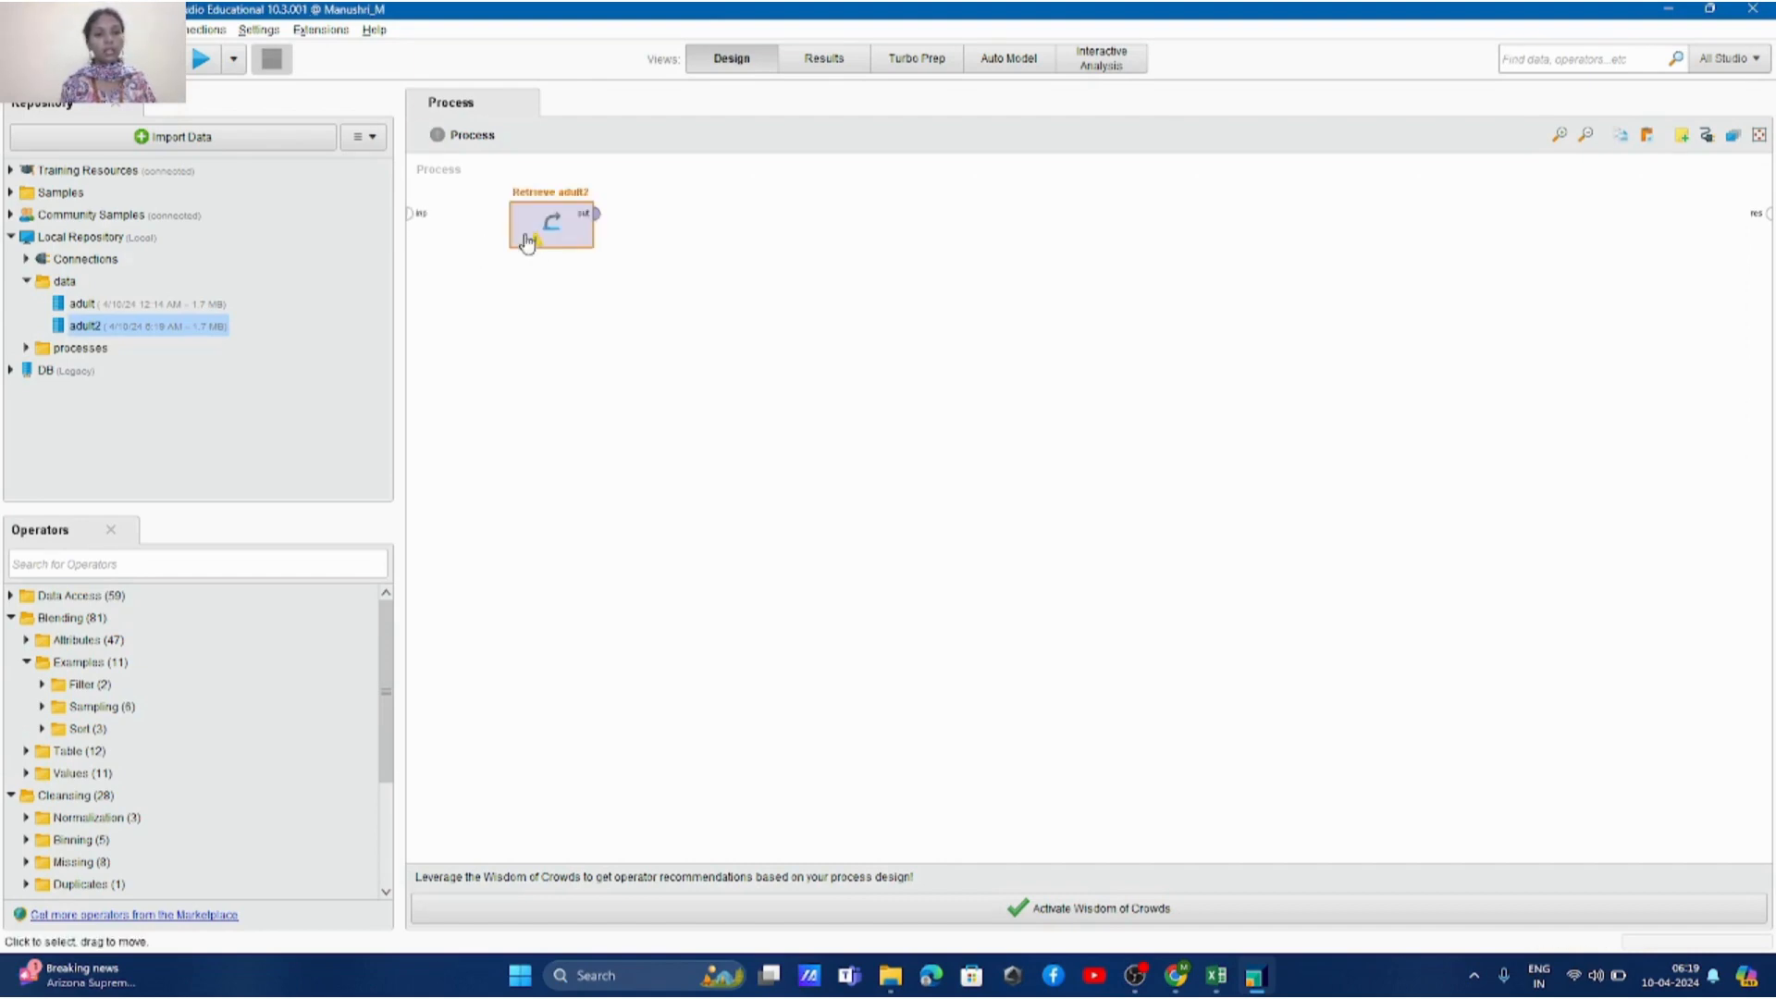
{"action": "left_click", "coordinate": [598, 218]}
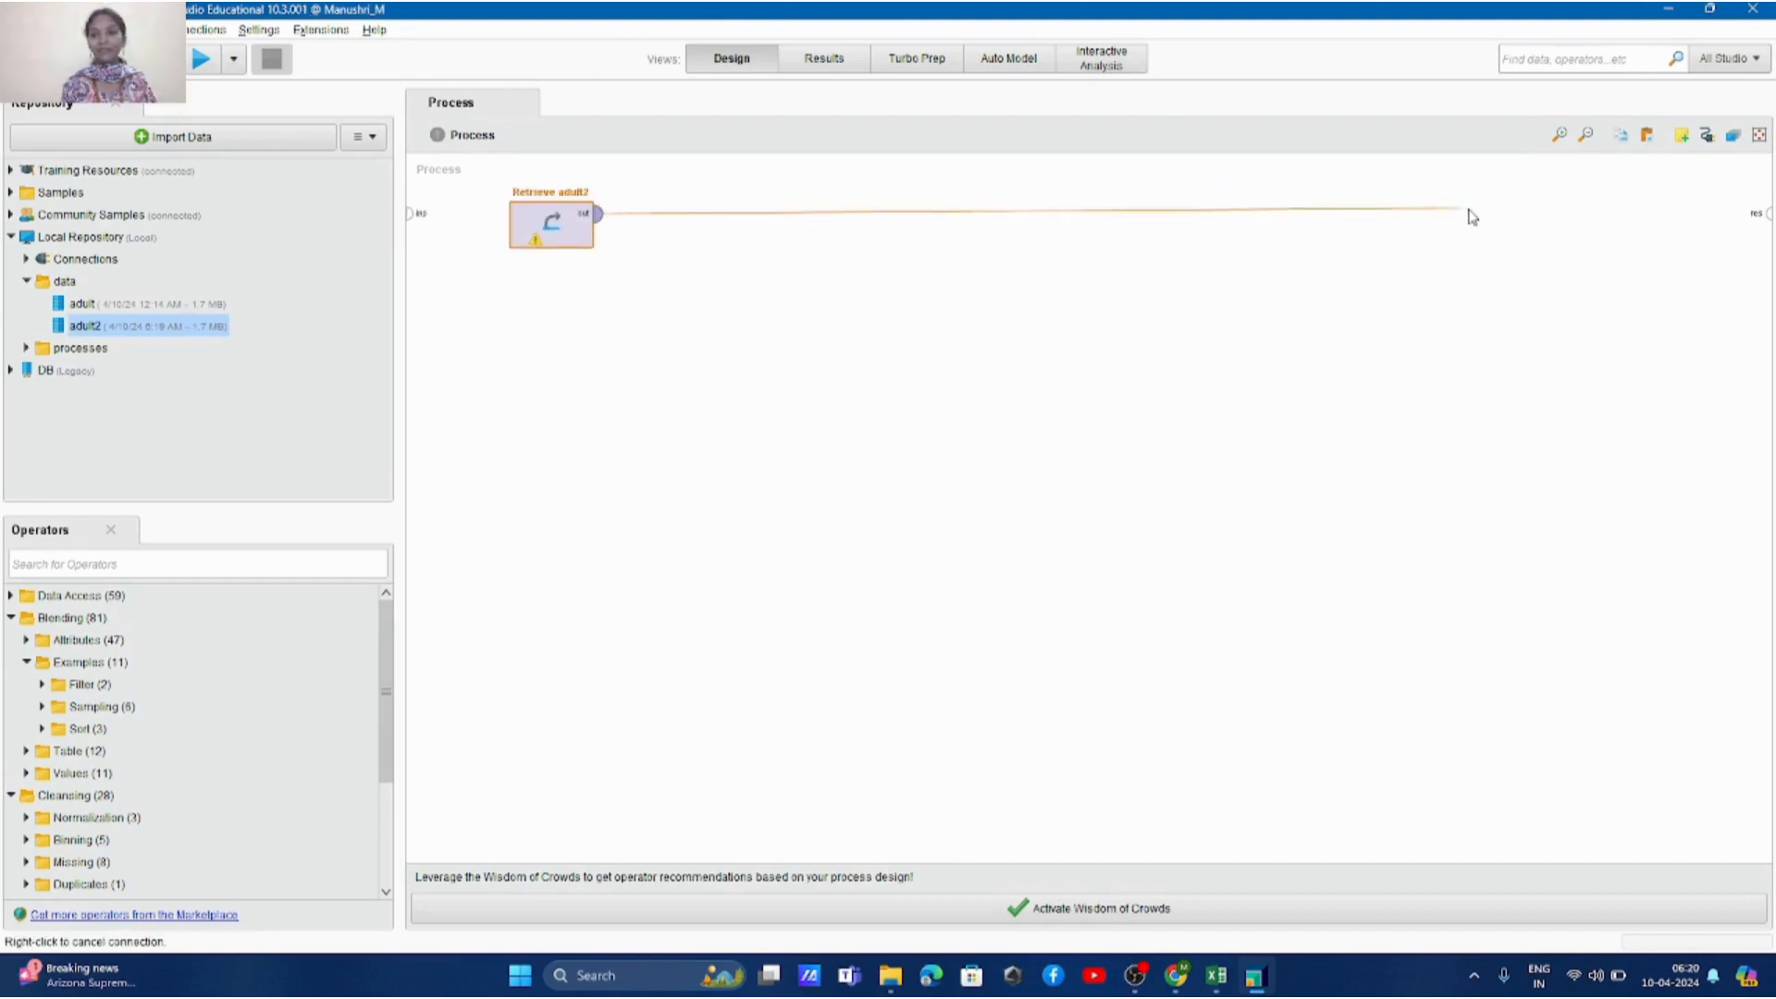
{"action": "left_click", "coordinate": [1756, 222]}
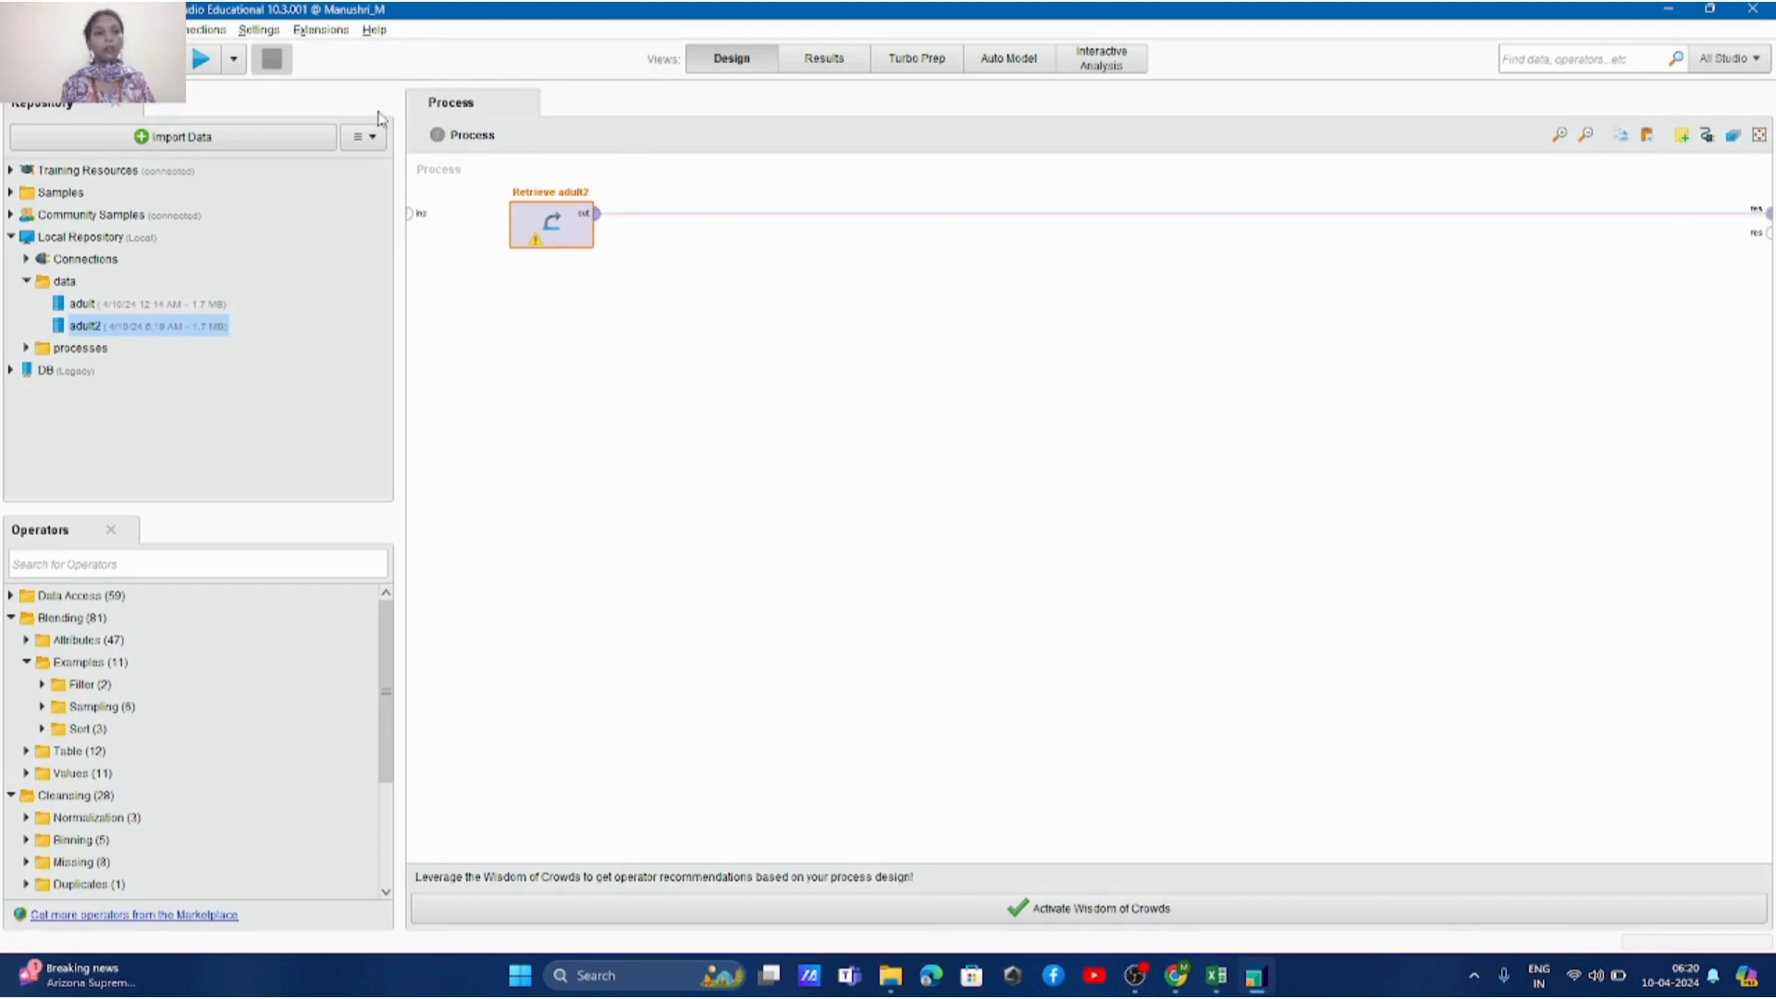
{"action": "left_click", "coordinate": [199, 61]}
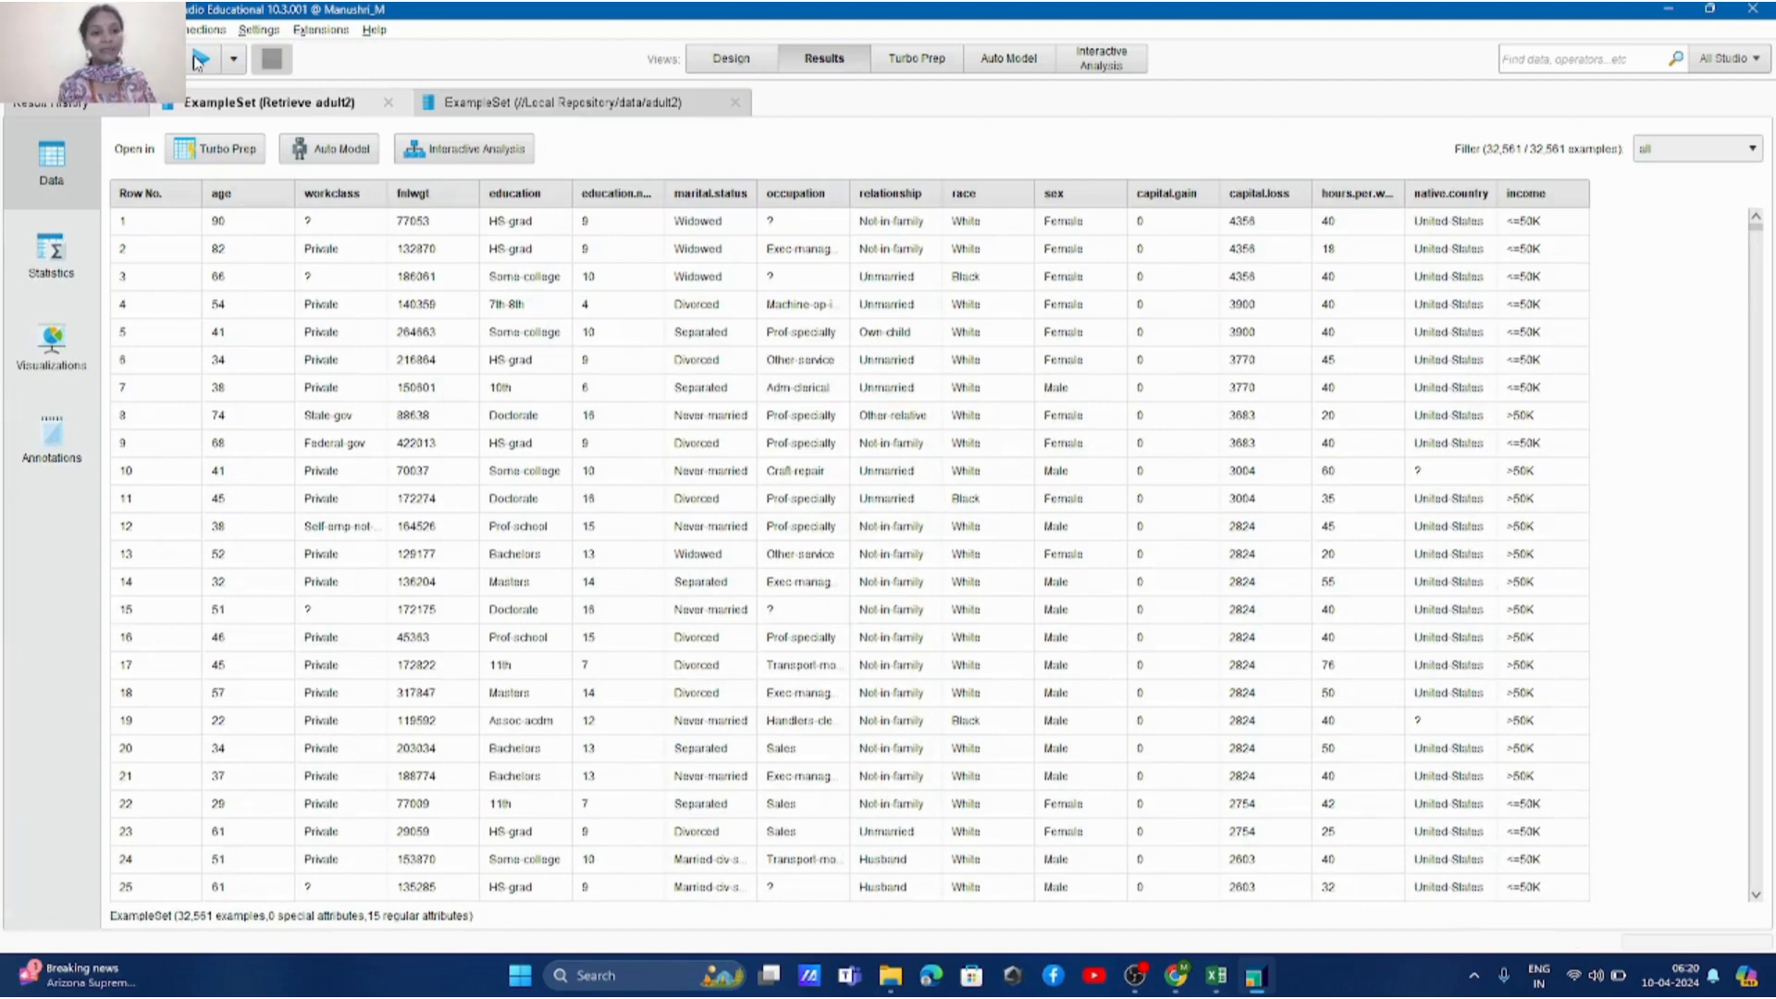
Step: Close the imported data set's separate result and examine the retrieved data's statistics, expanding the workclass attribute
{"action": "left_click", "coordinate": [736, 101]}
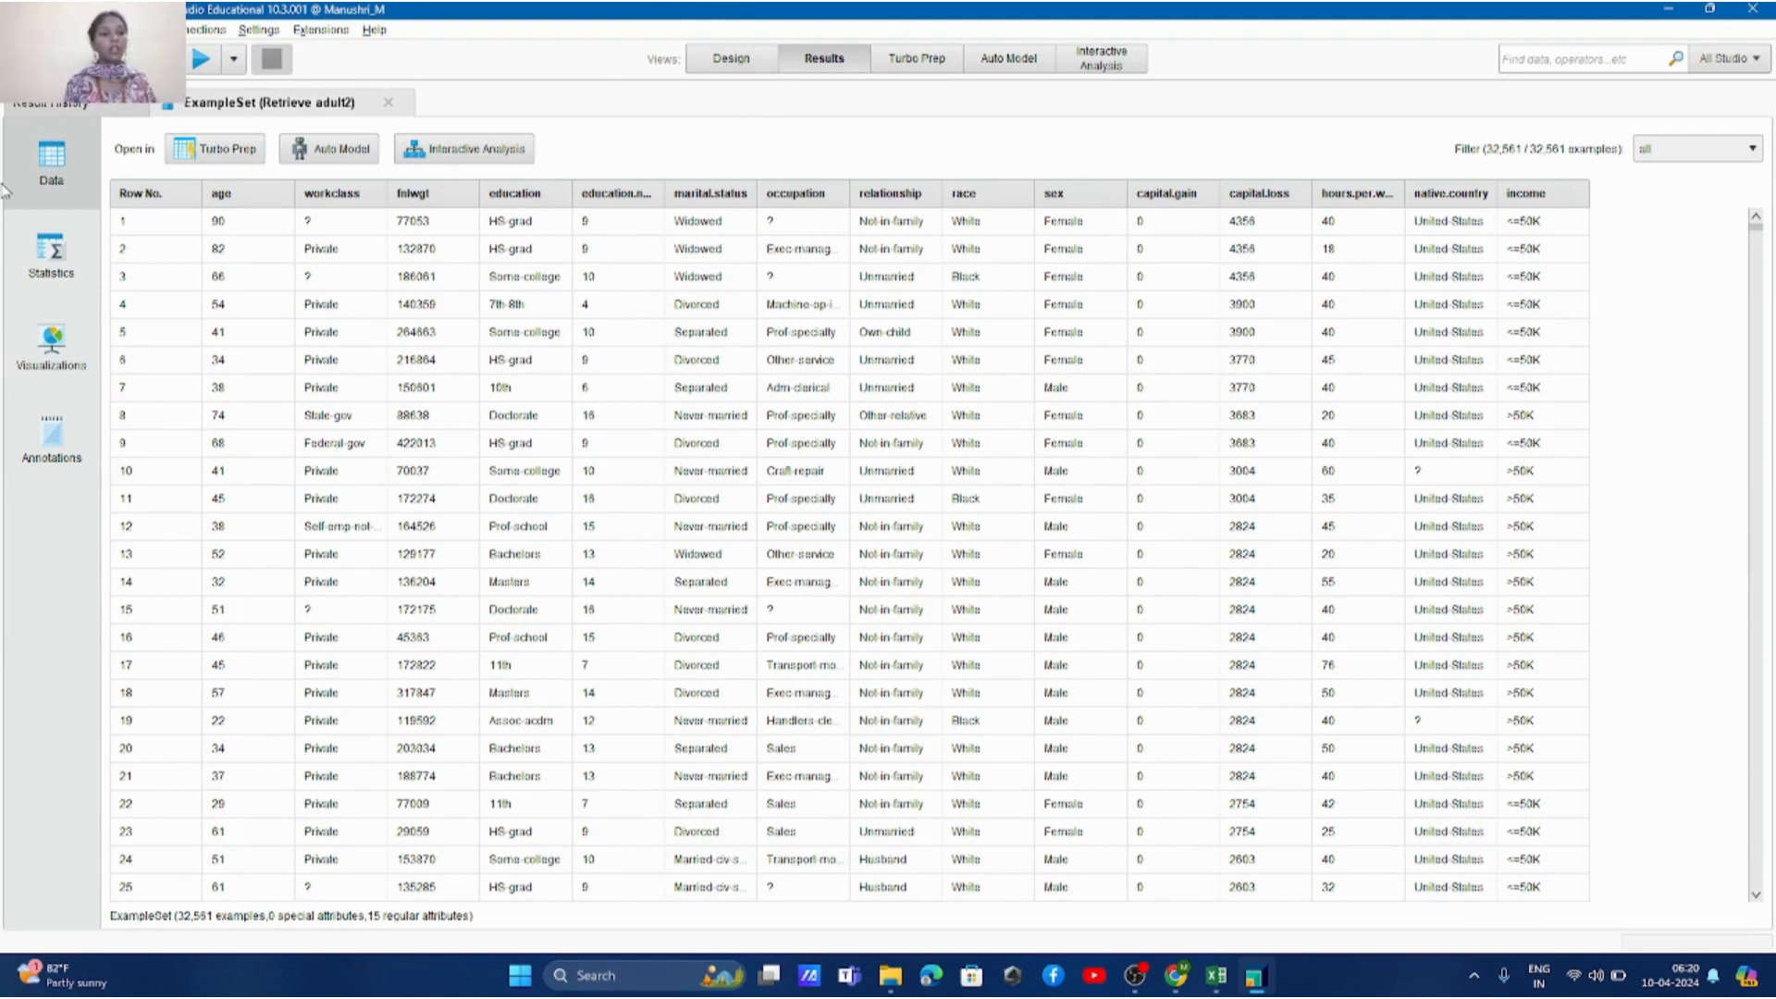
{"action": "left_click", "coordinate": [47, 292]}
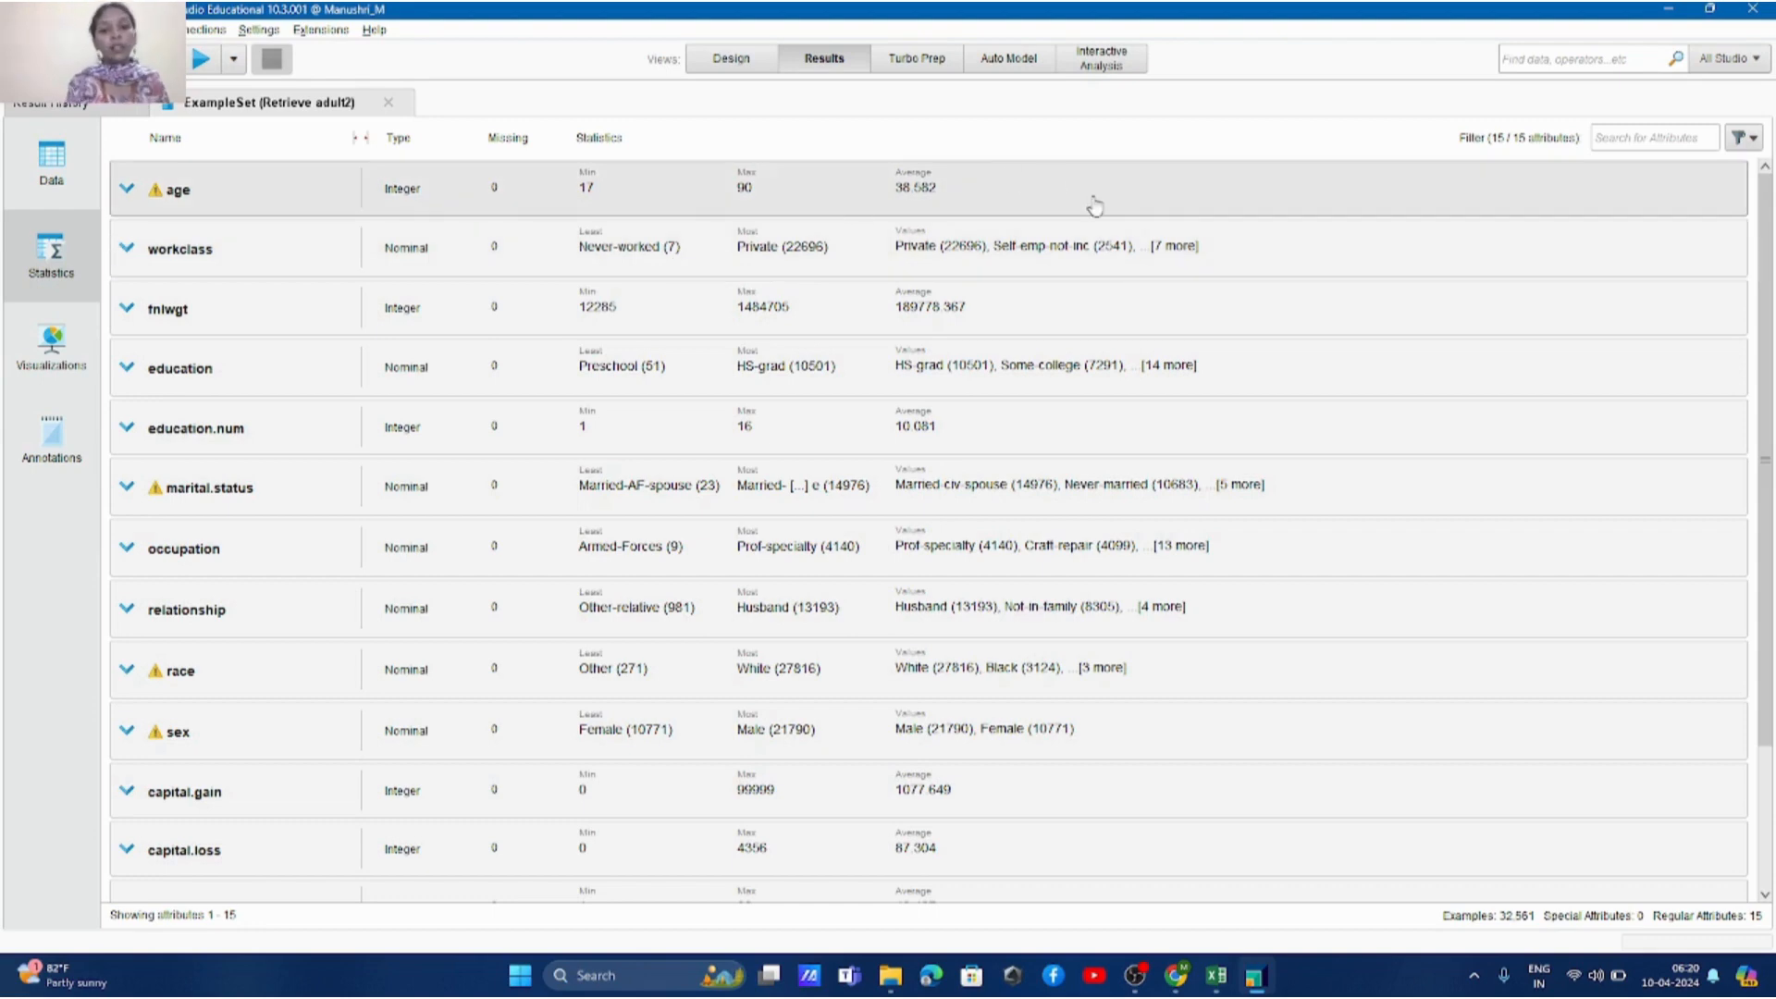
{"action": "left_click", "coordinate": [1167, 257]}
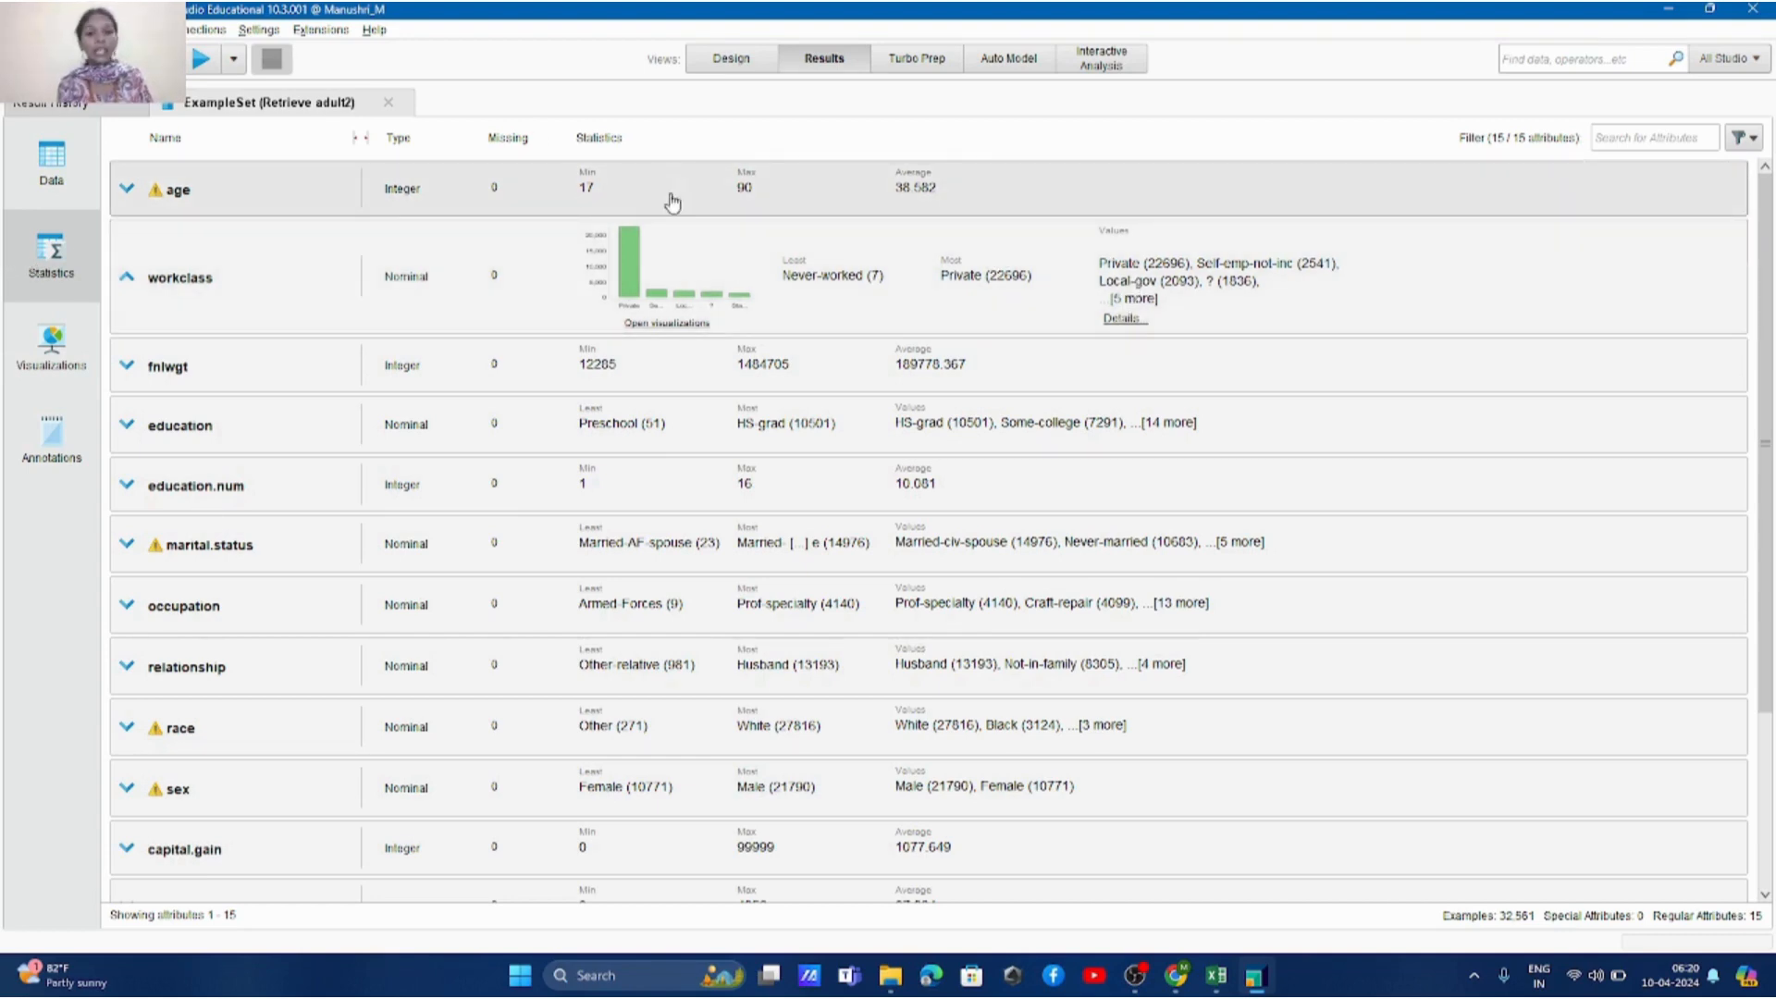
Step: Visualize the retrieved adult2 data as a histogram with age as the value column
{"action": "left_click", "coordinate": [37, 354]}
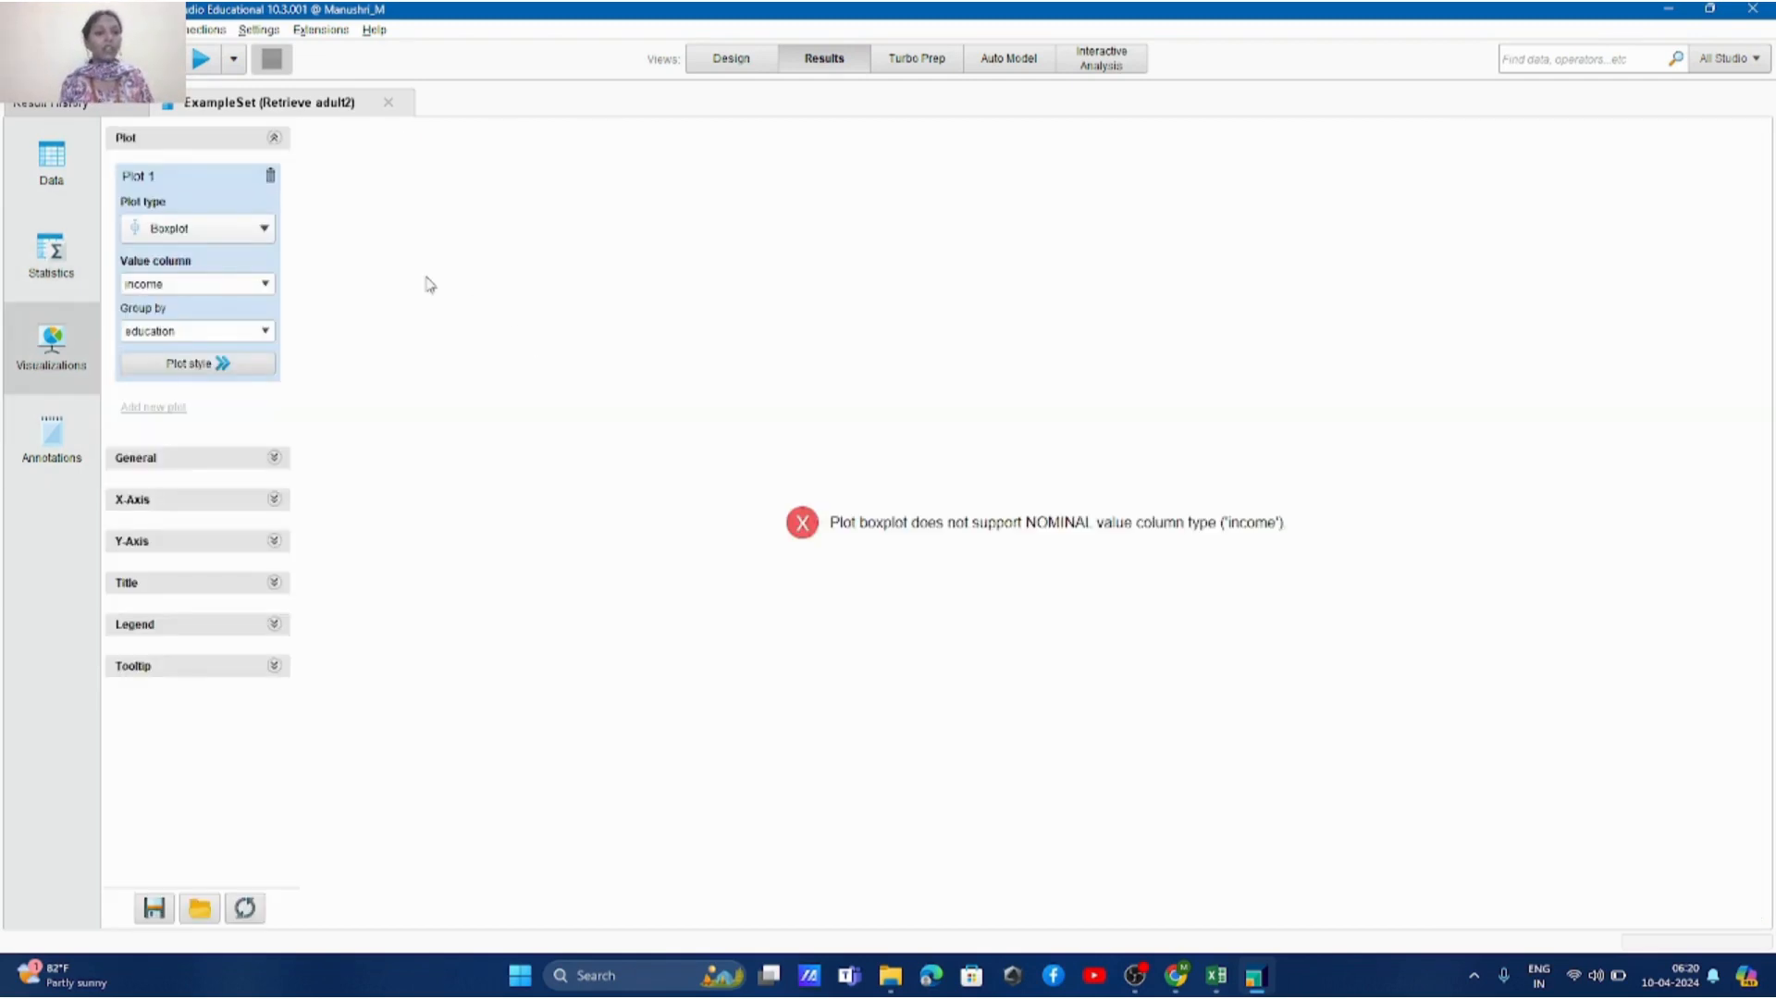
{"action": "left_click", "coordinate": [260, 234]}
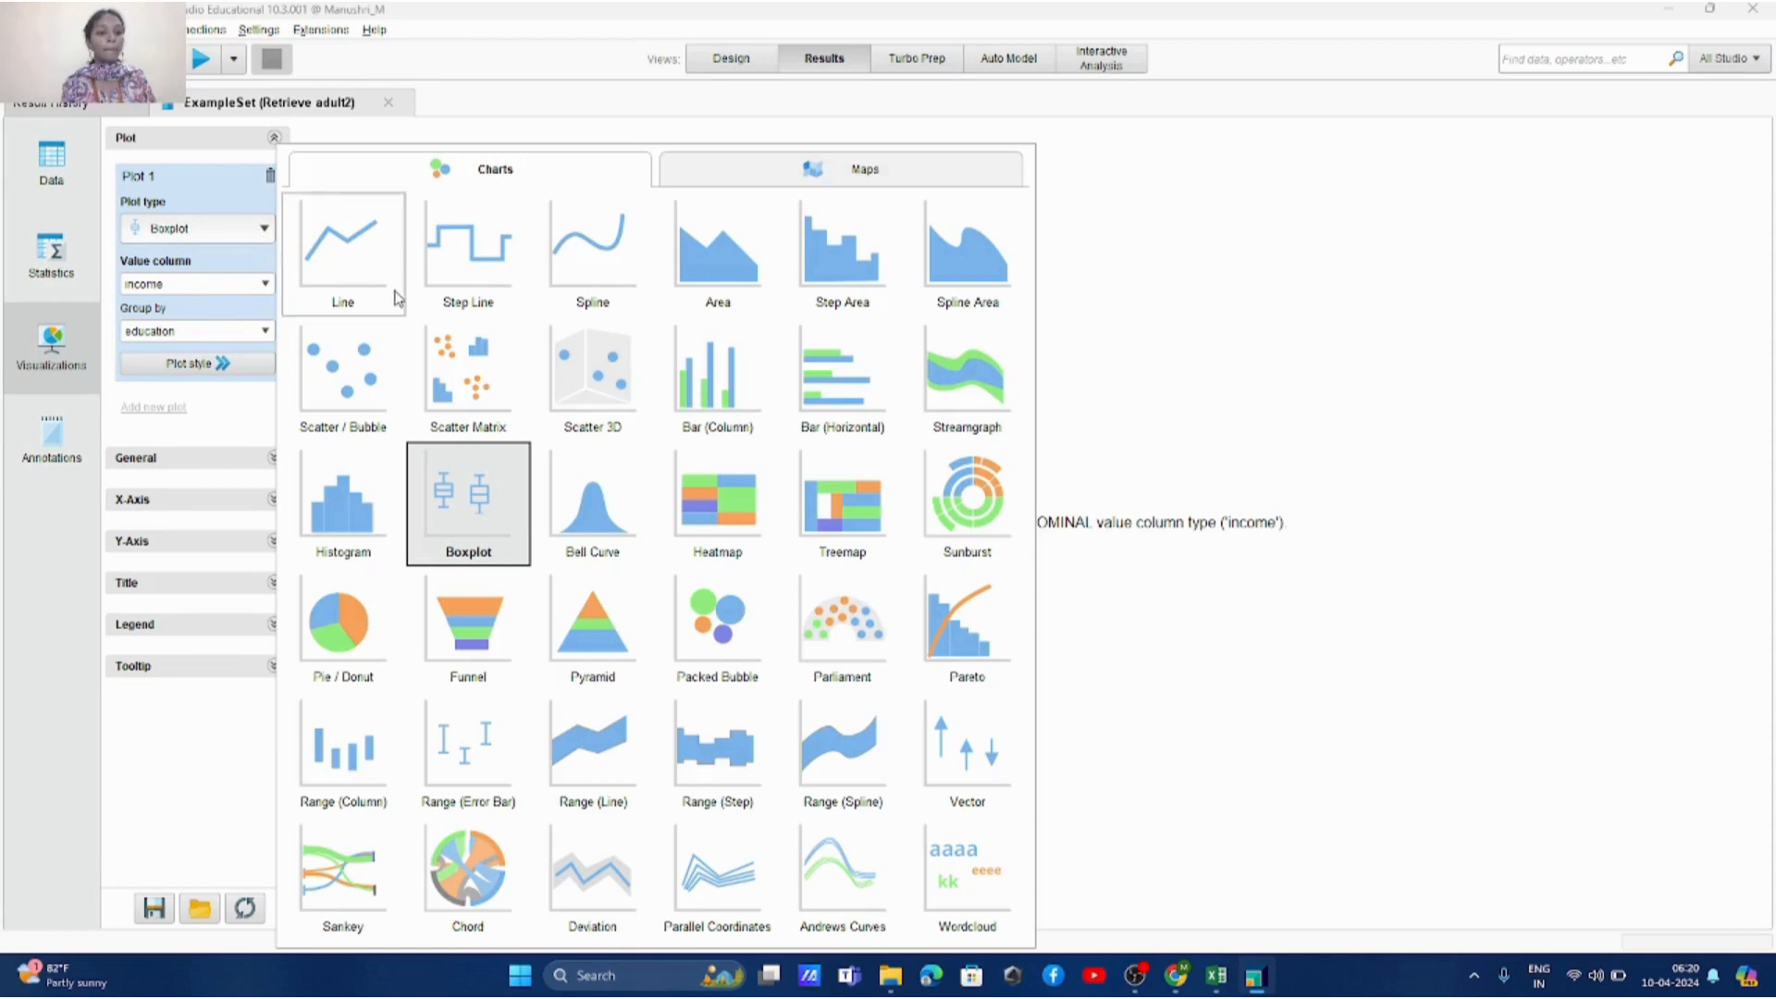
{"action": "left_click", "coordinate": [352, 502]}
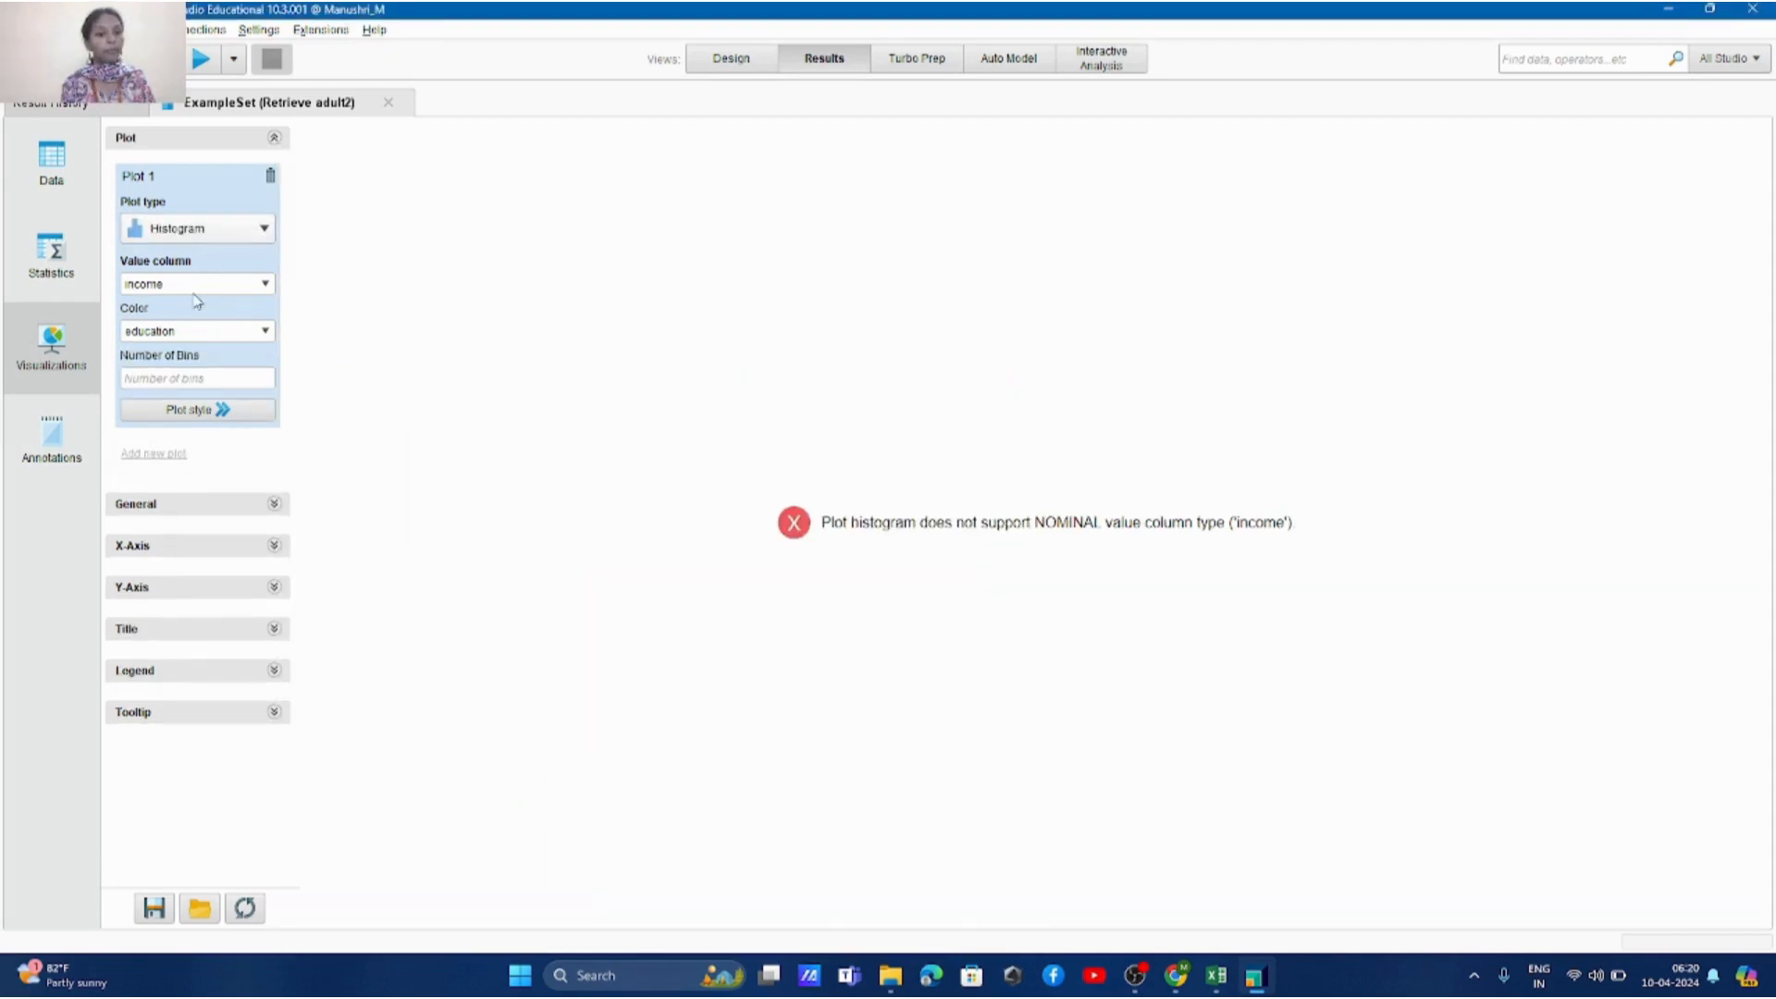
{"action": "left_click", "coordinate": [193, 329]}
{"action": "left_click", "coordinate": [220, 282]}
{"action": "left_click", "coordinate": [266, 284]}
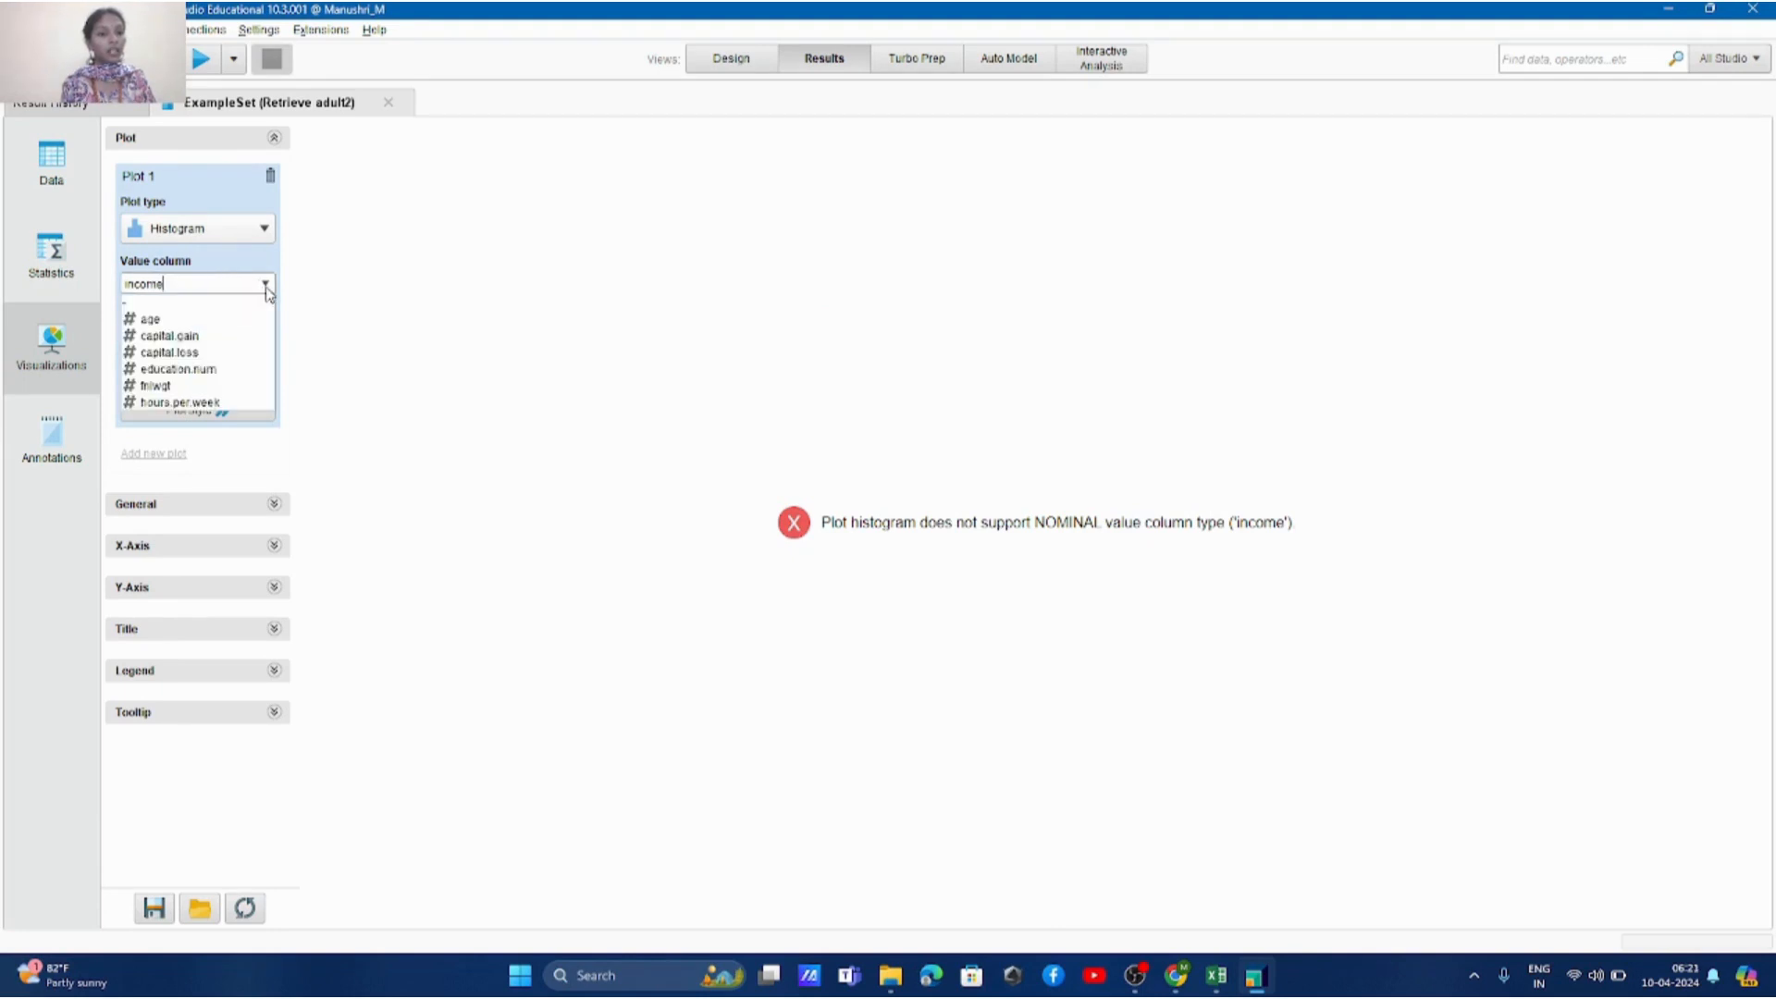
{"action": "left_click", "coordinate": [204, 321]}
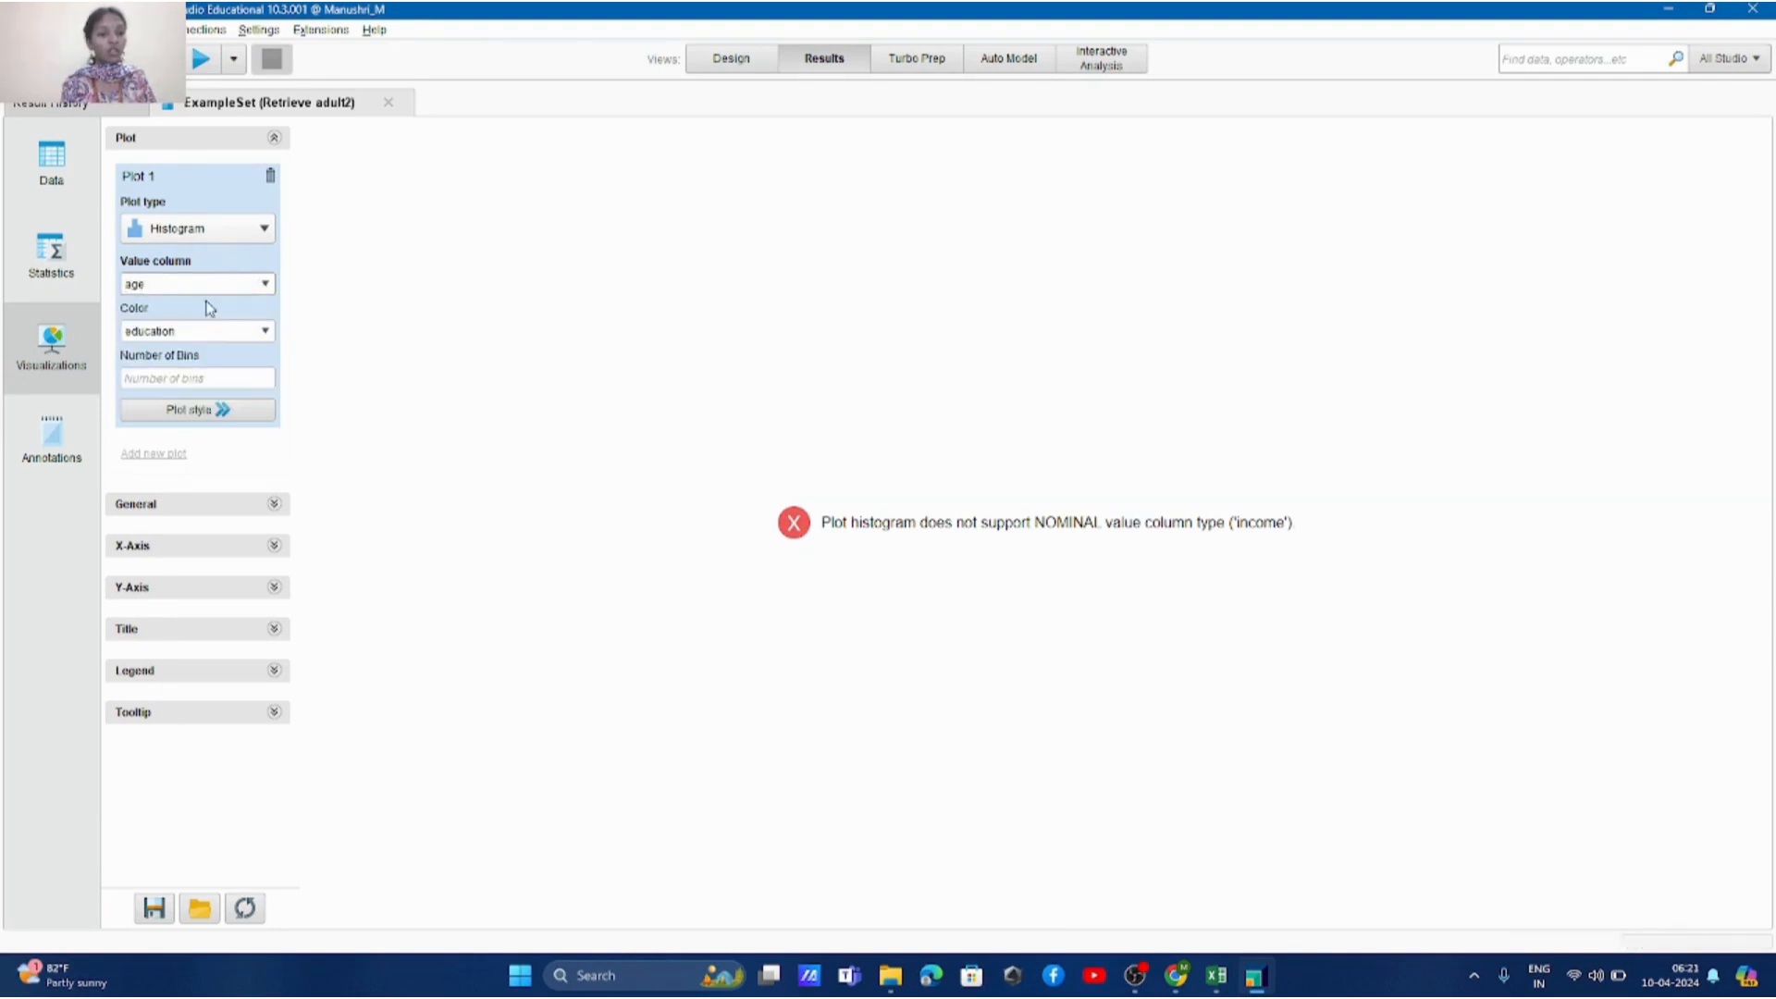
{"action": "left_click", "coordinate": [267, 284]}
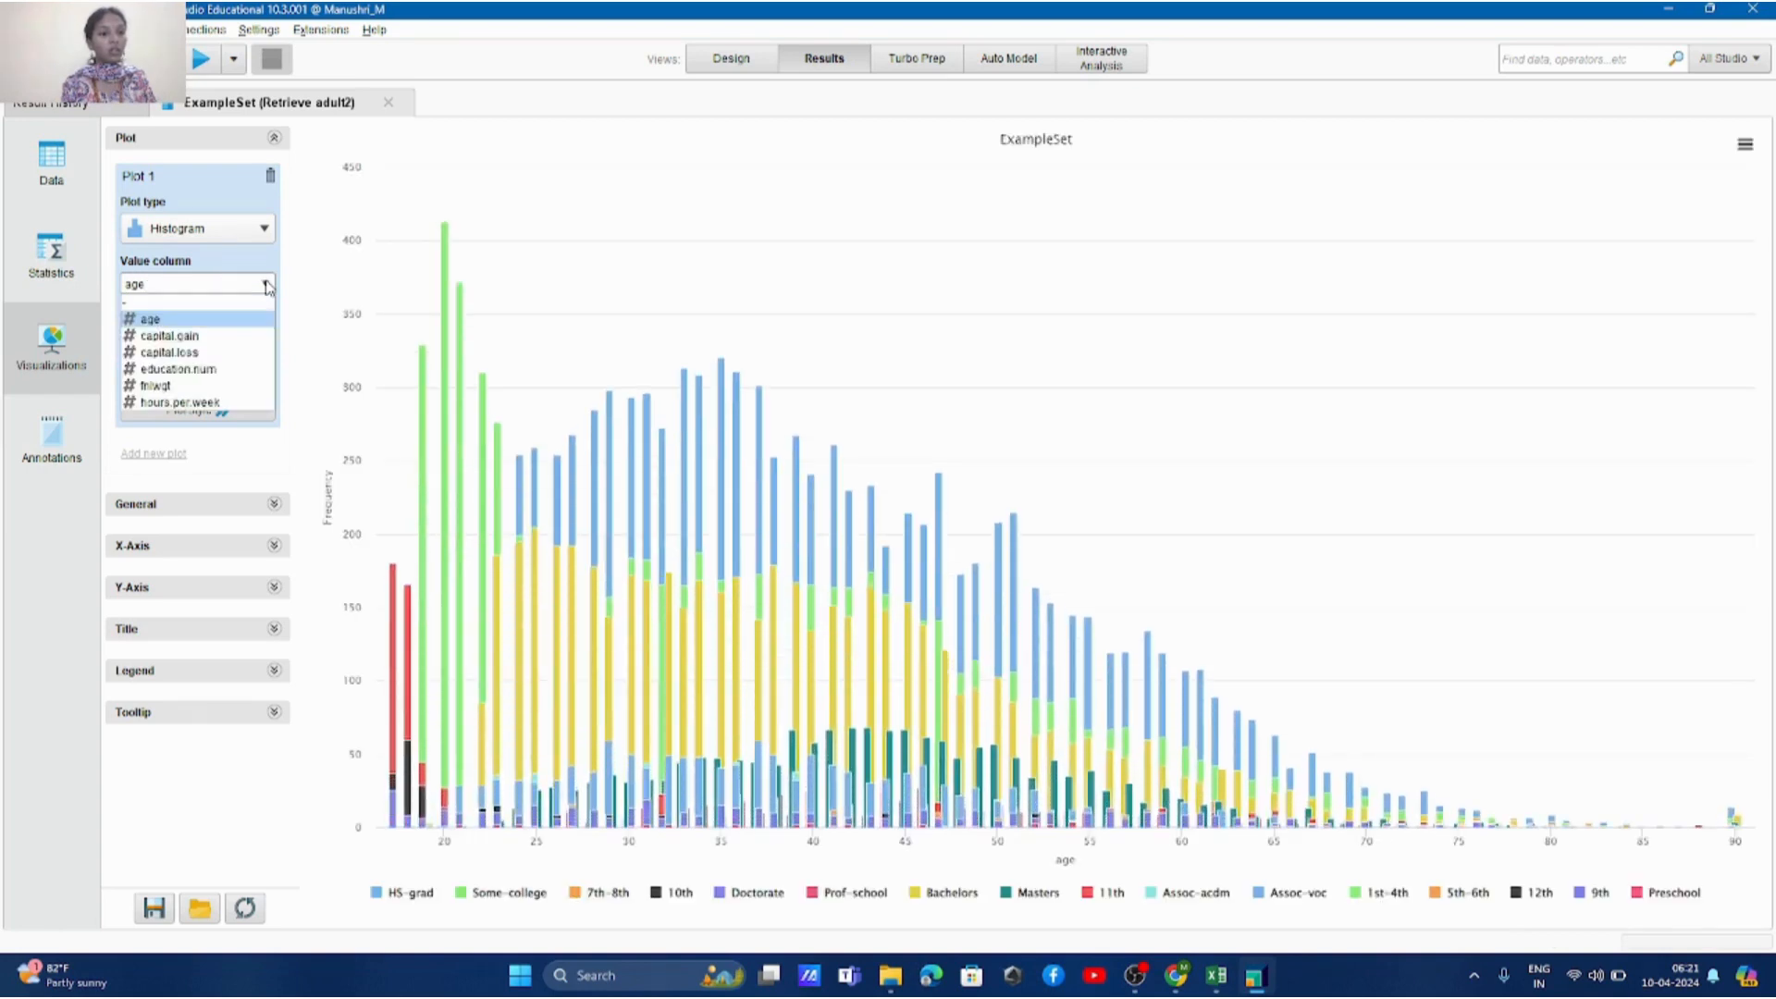
{"action": "left_click", "coordinate": [238, 319]}
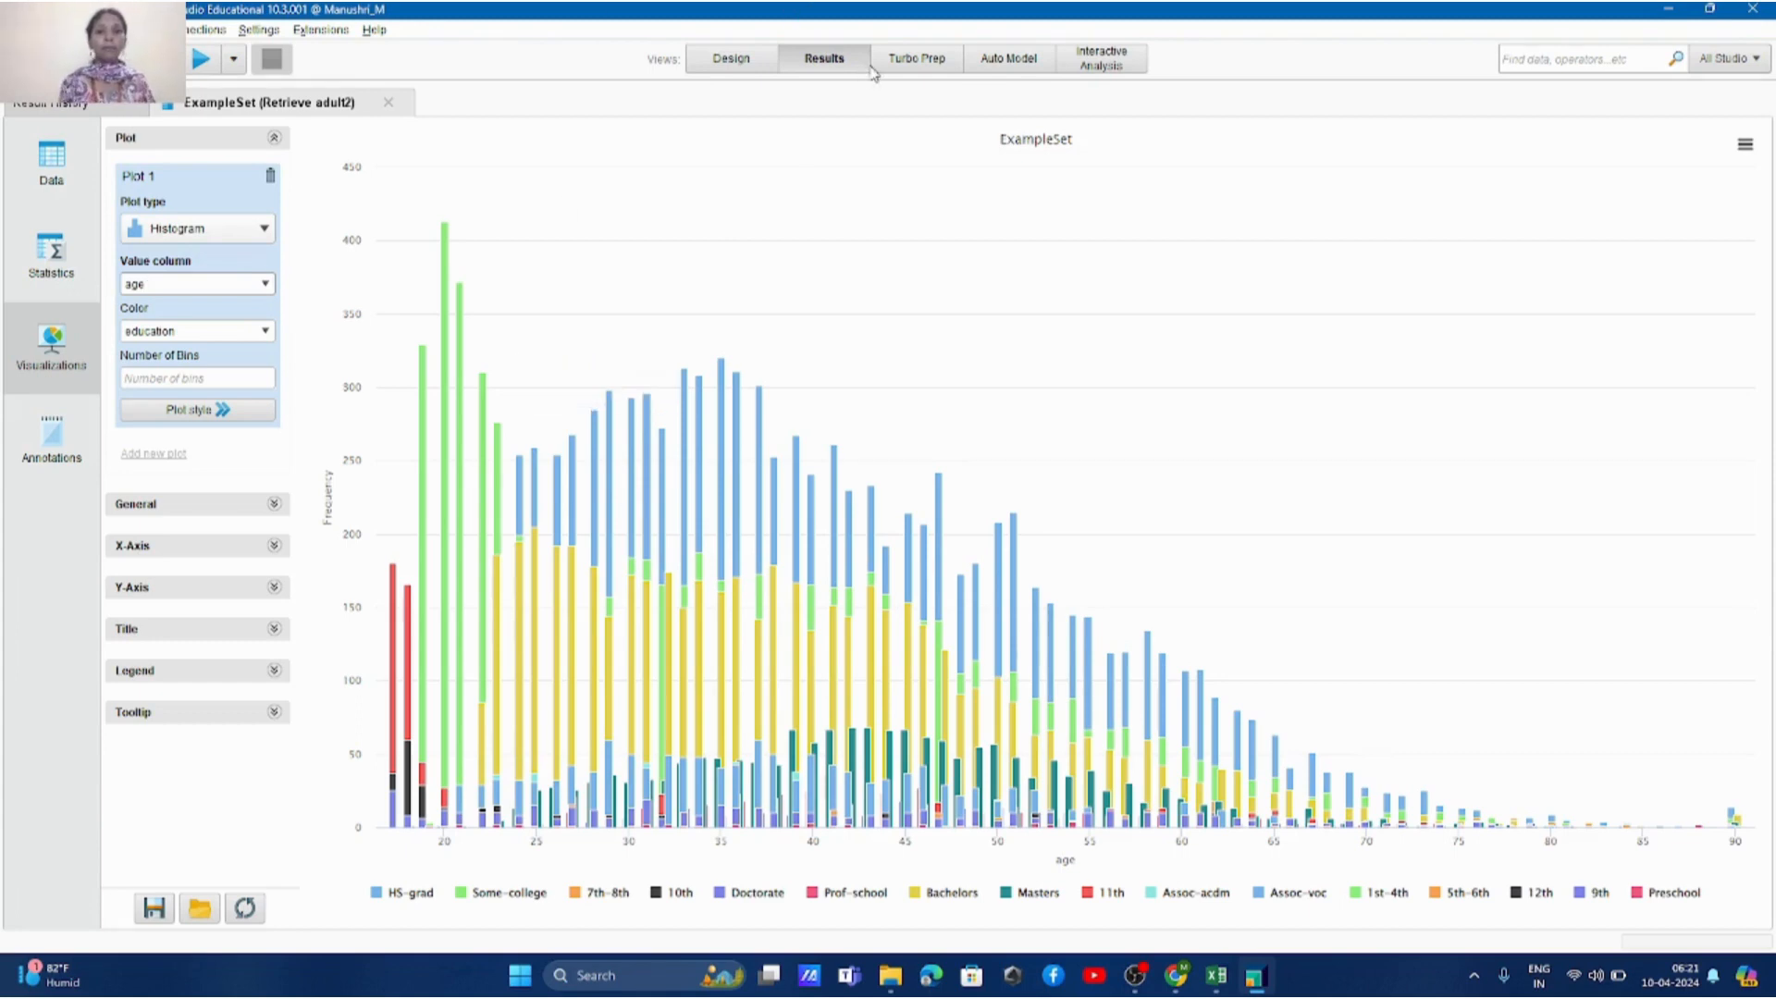
Step: Load the adult2 data set from the Local Repository's data folder into Turbo Prep
{"action": "left_click", "coordinate": [918, 69]}
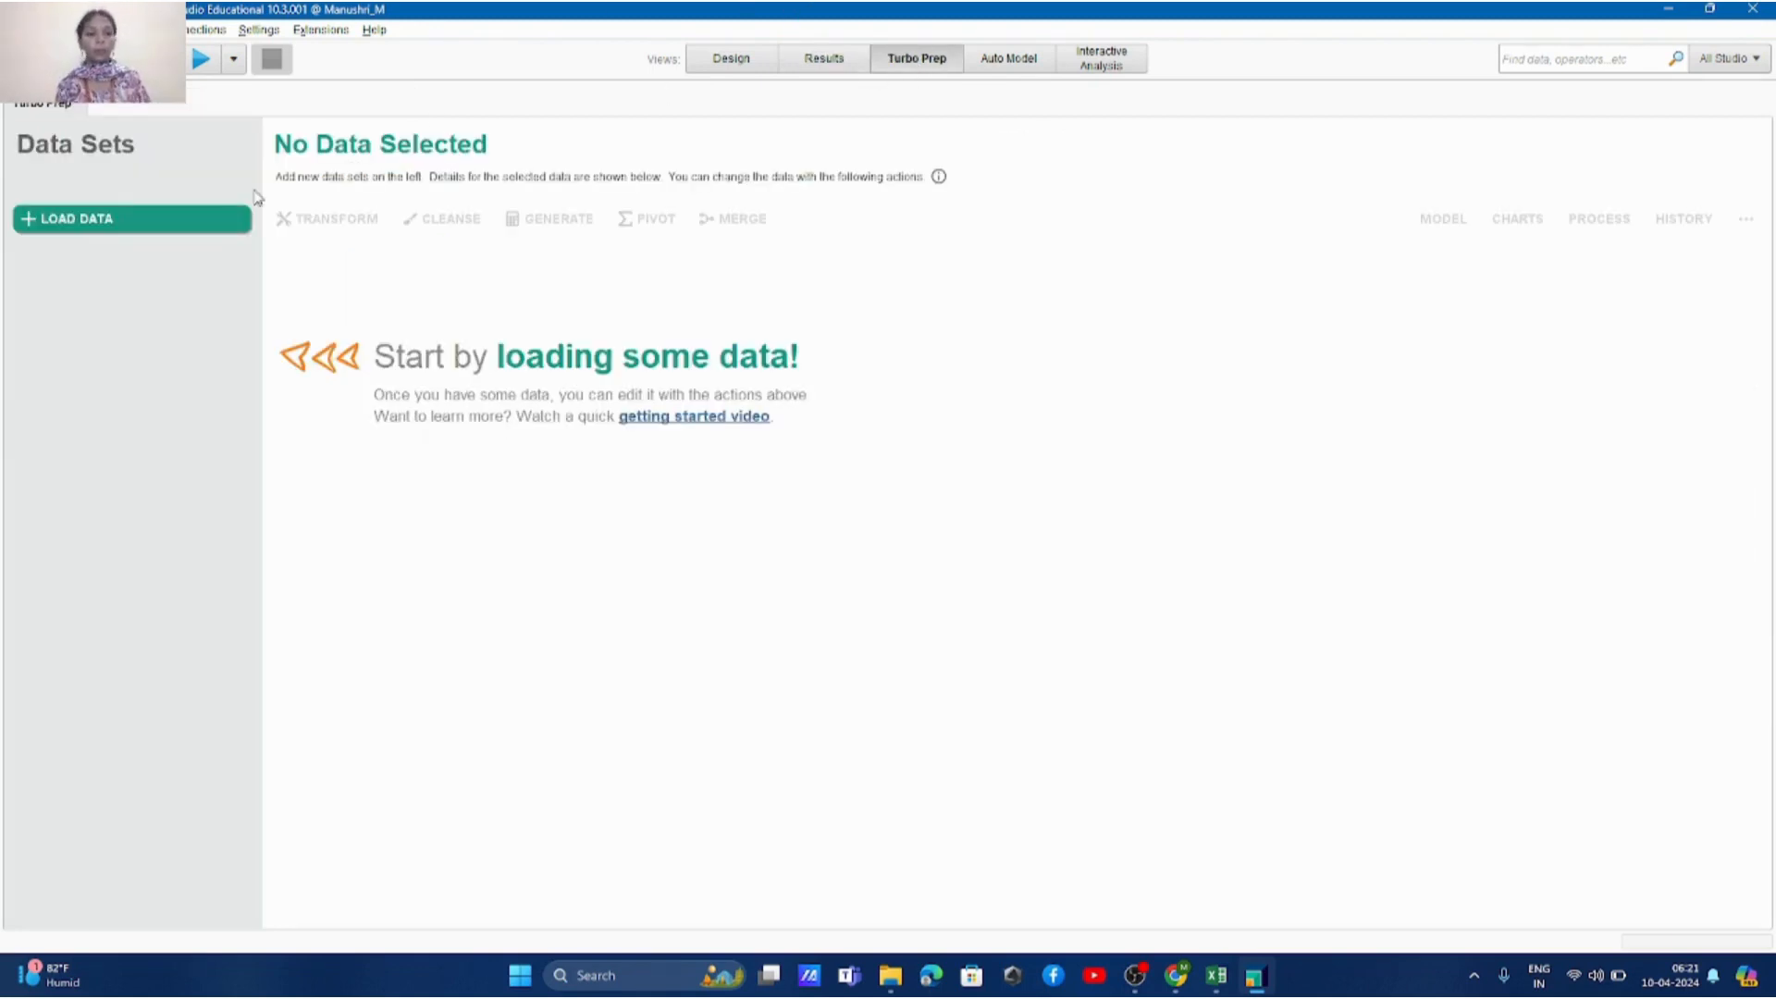
{"action": "left_click", "coordinate": [216, 222]}
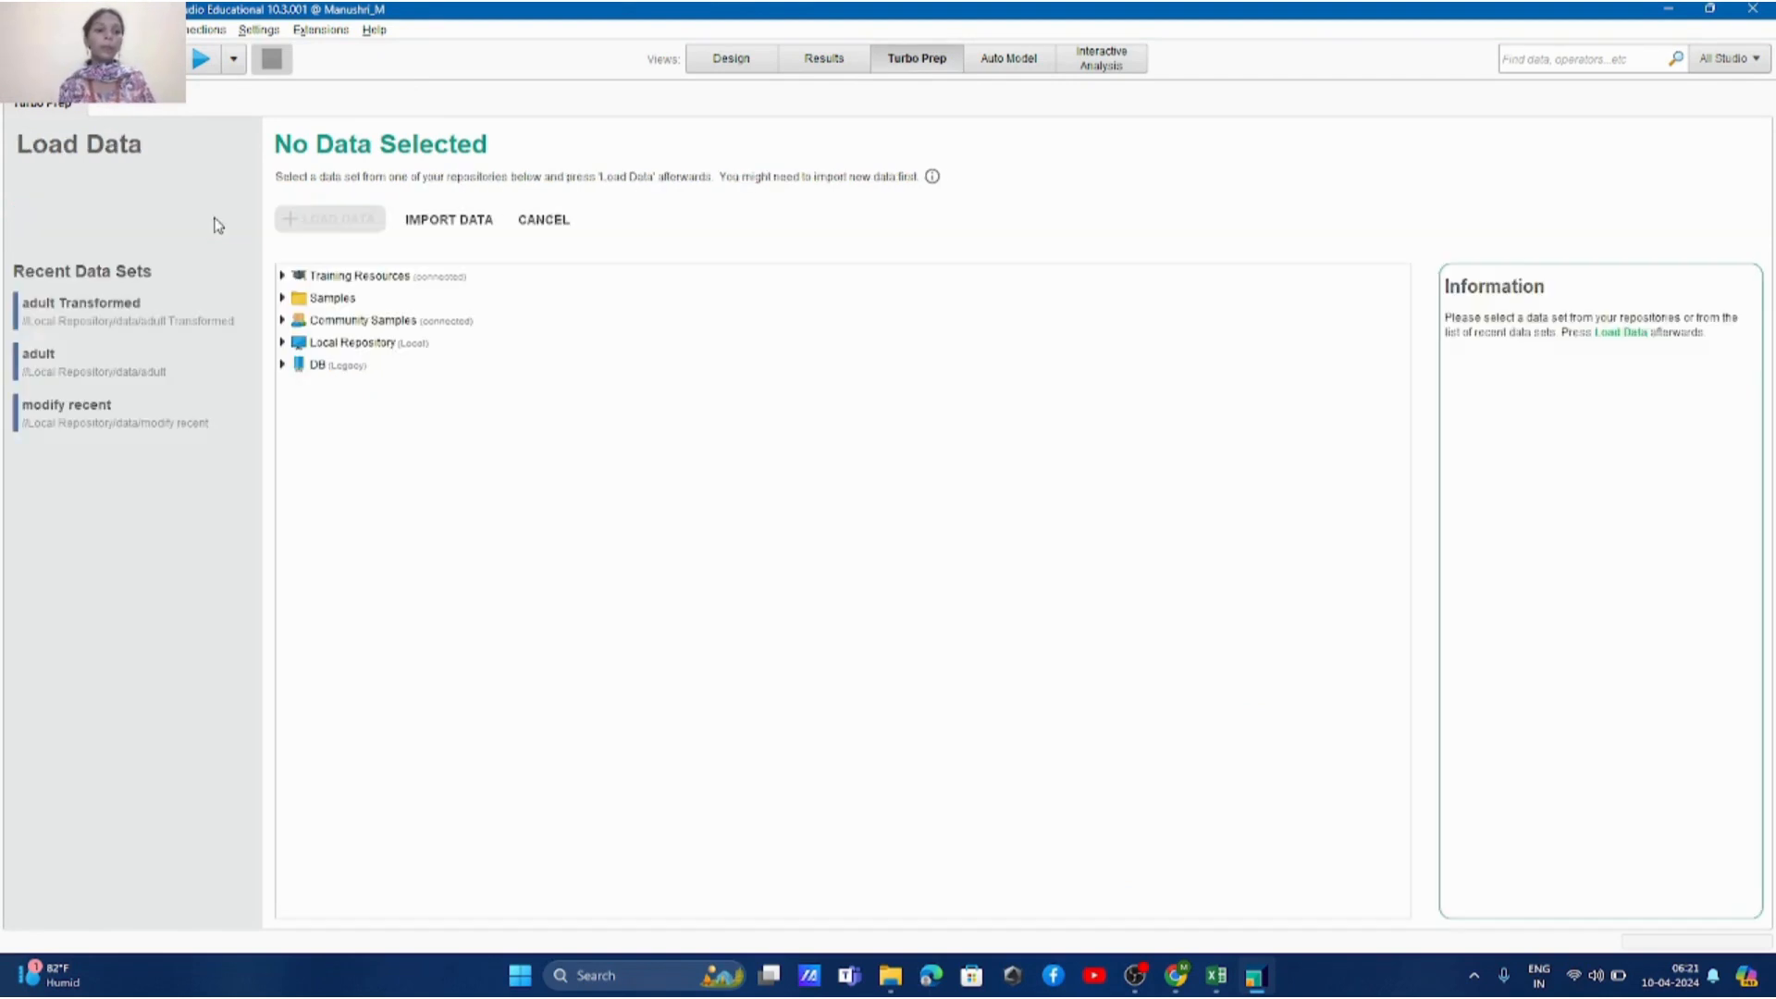
{"action": "left_click", "coordinate": [283, 346]}
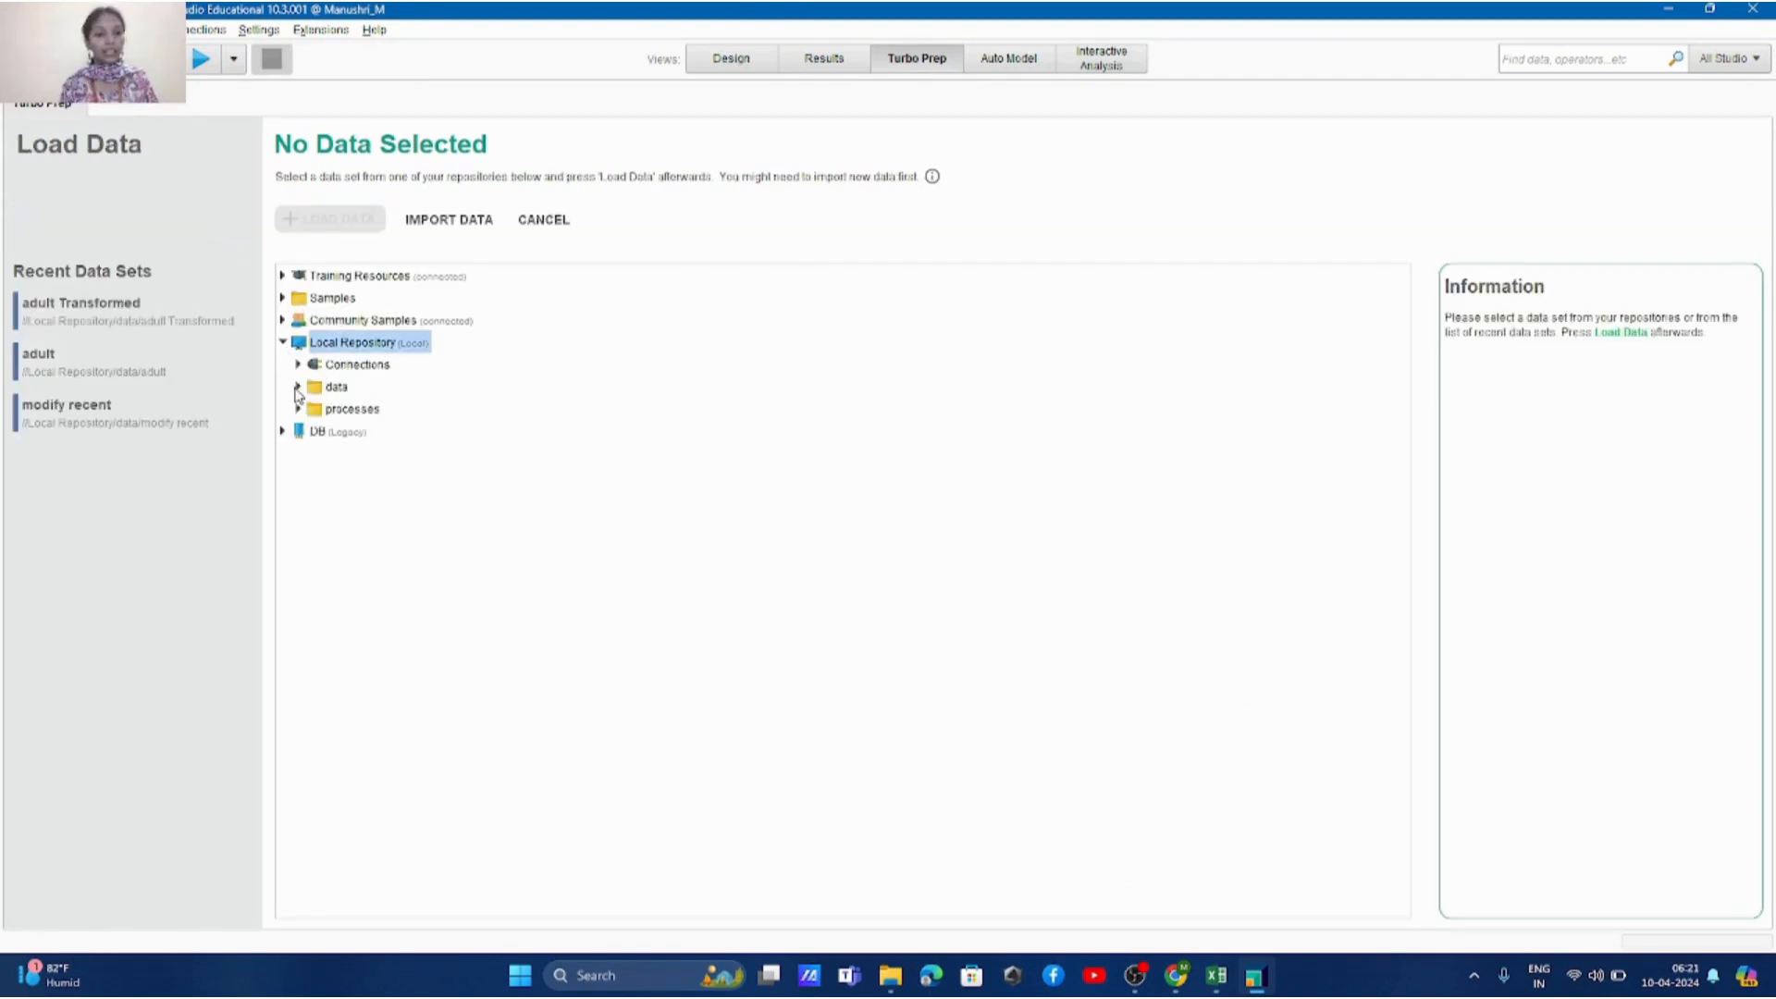
{"action": "left_click", "coordinate": [298, 386]}
{"action": "left_click", "coordinate": [357, 433]}
{"action": "double_click", "coordinate": [357, 432]}
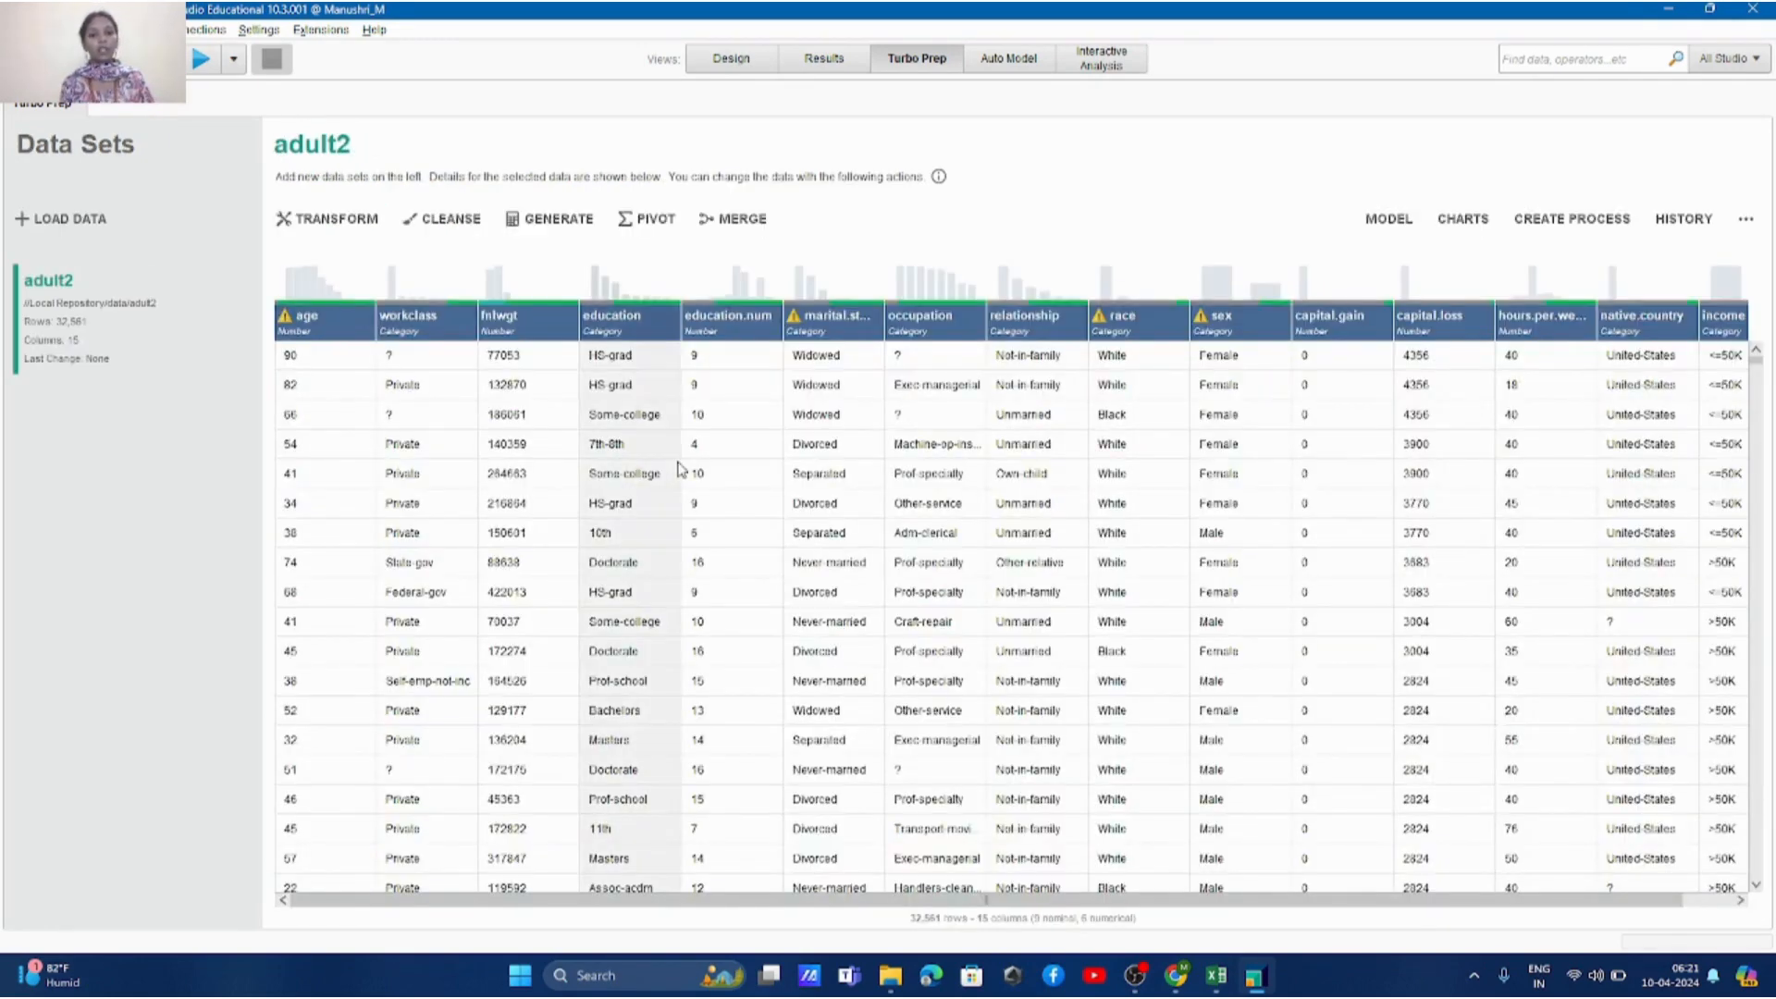
Step: Remove the race column from the adult2 data set with a Turbo Prep transformation
{"action": "scroll", "coordinate": [671, 465], "scroll_direction": "right", "scroll_amount": 1}
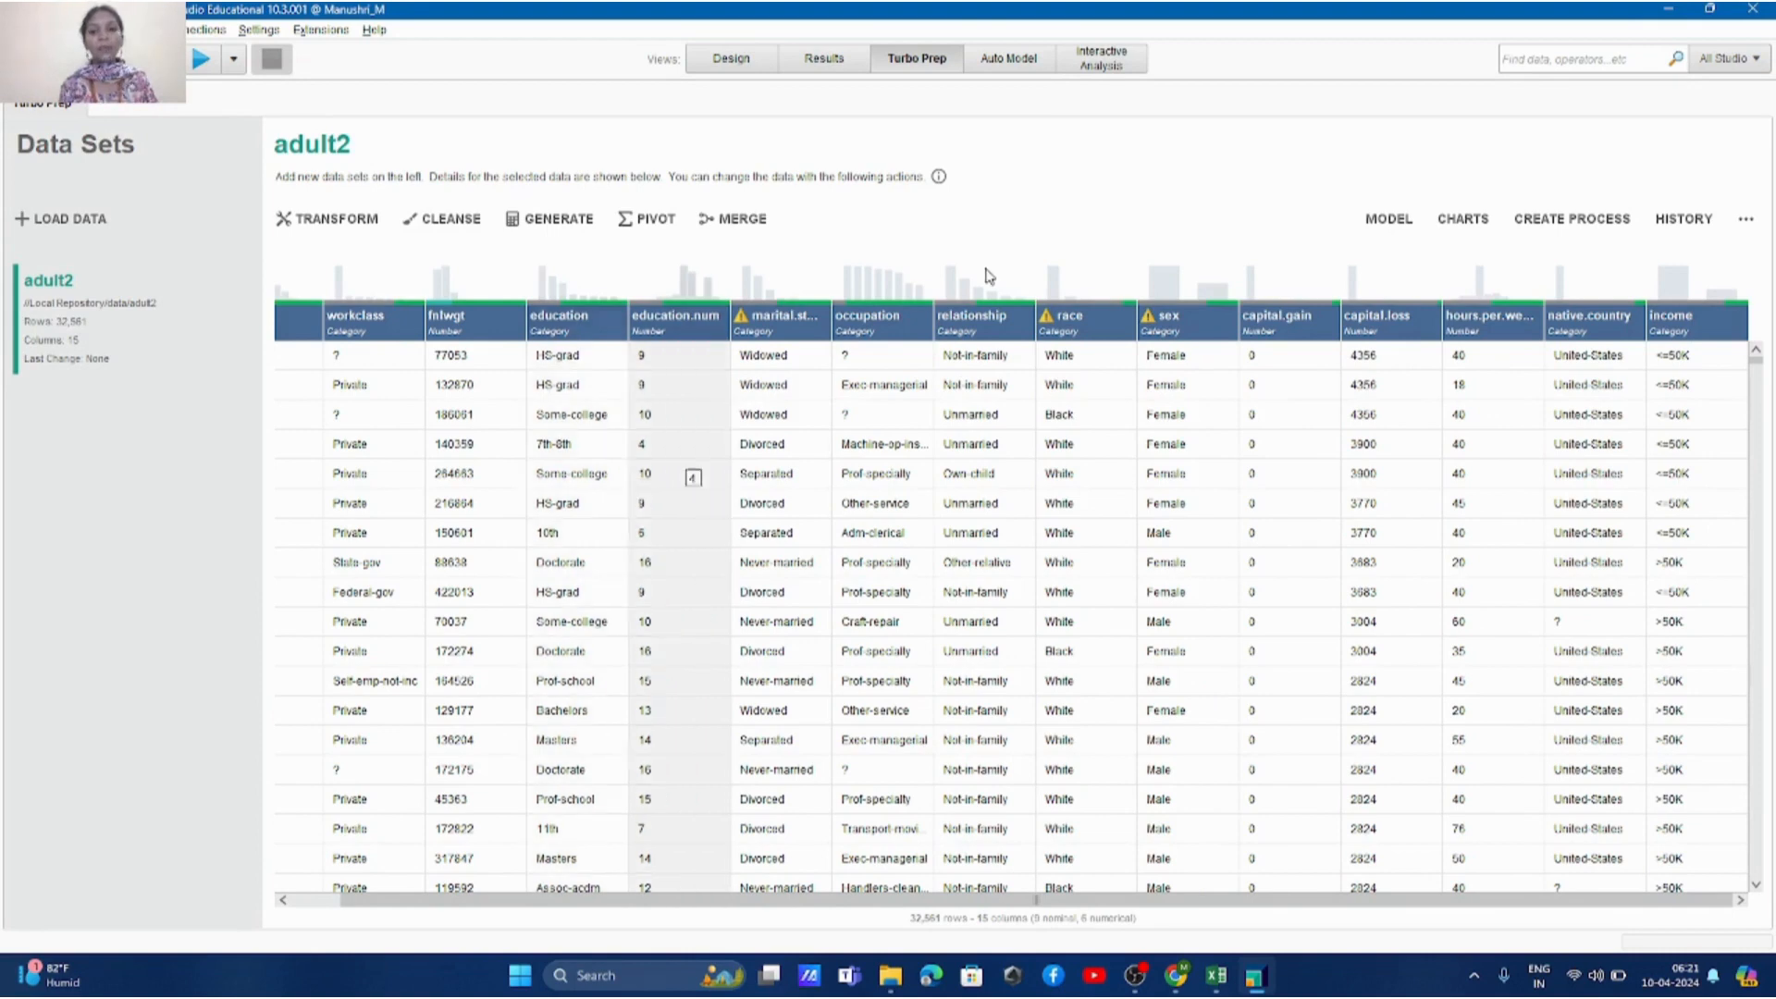
{"action": "left_click", "coordinate": [1180, 322]}
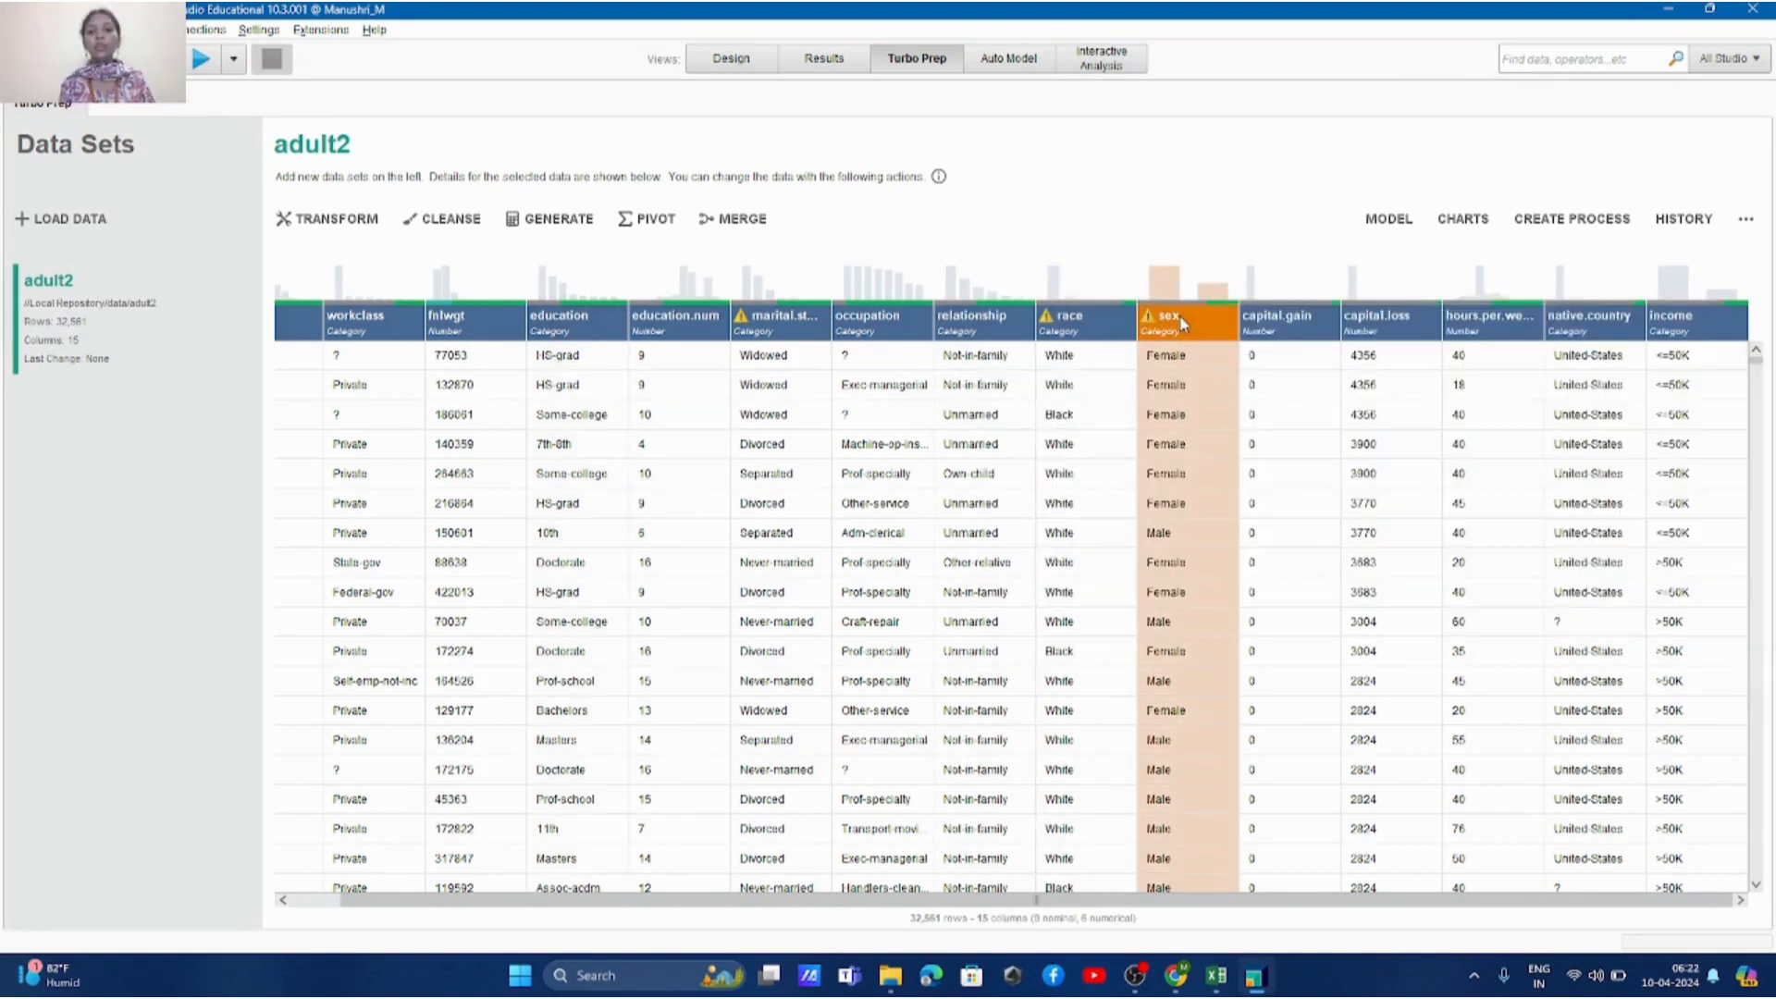
{"action": "left_click", "coordinate": [1086, 324]}
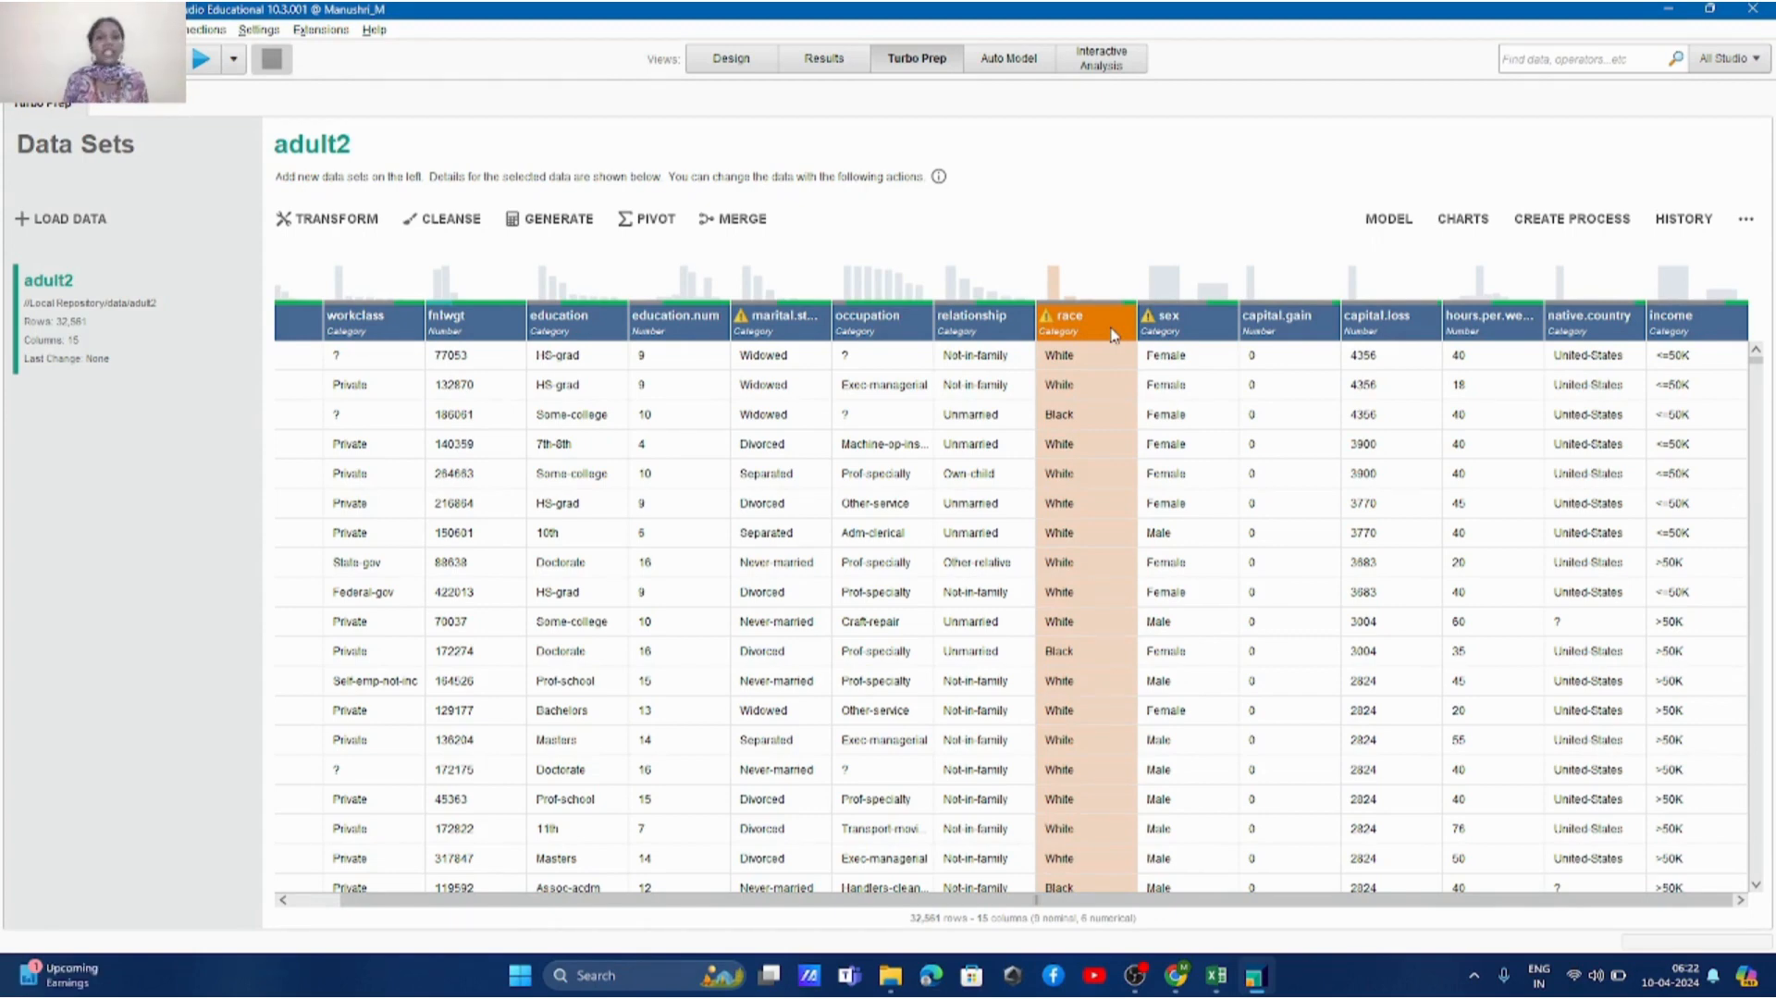
{"action": "right_click", "coordinate": [1112, 334]}
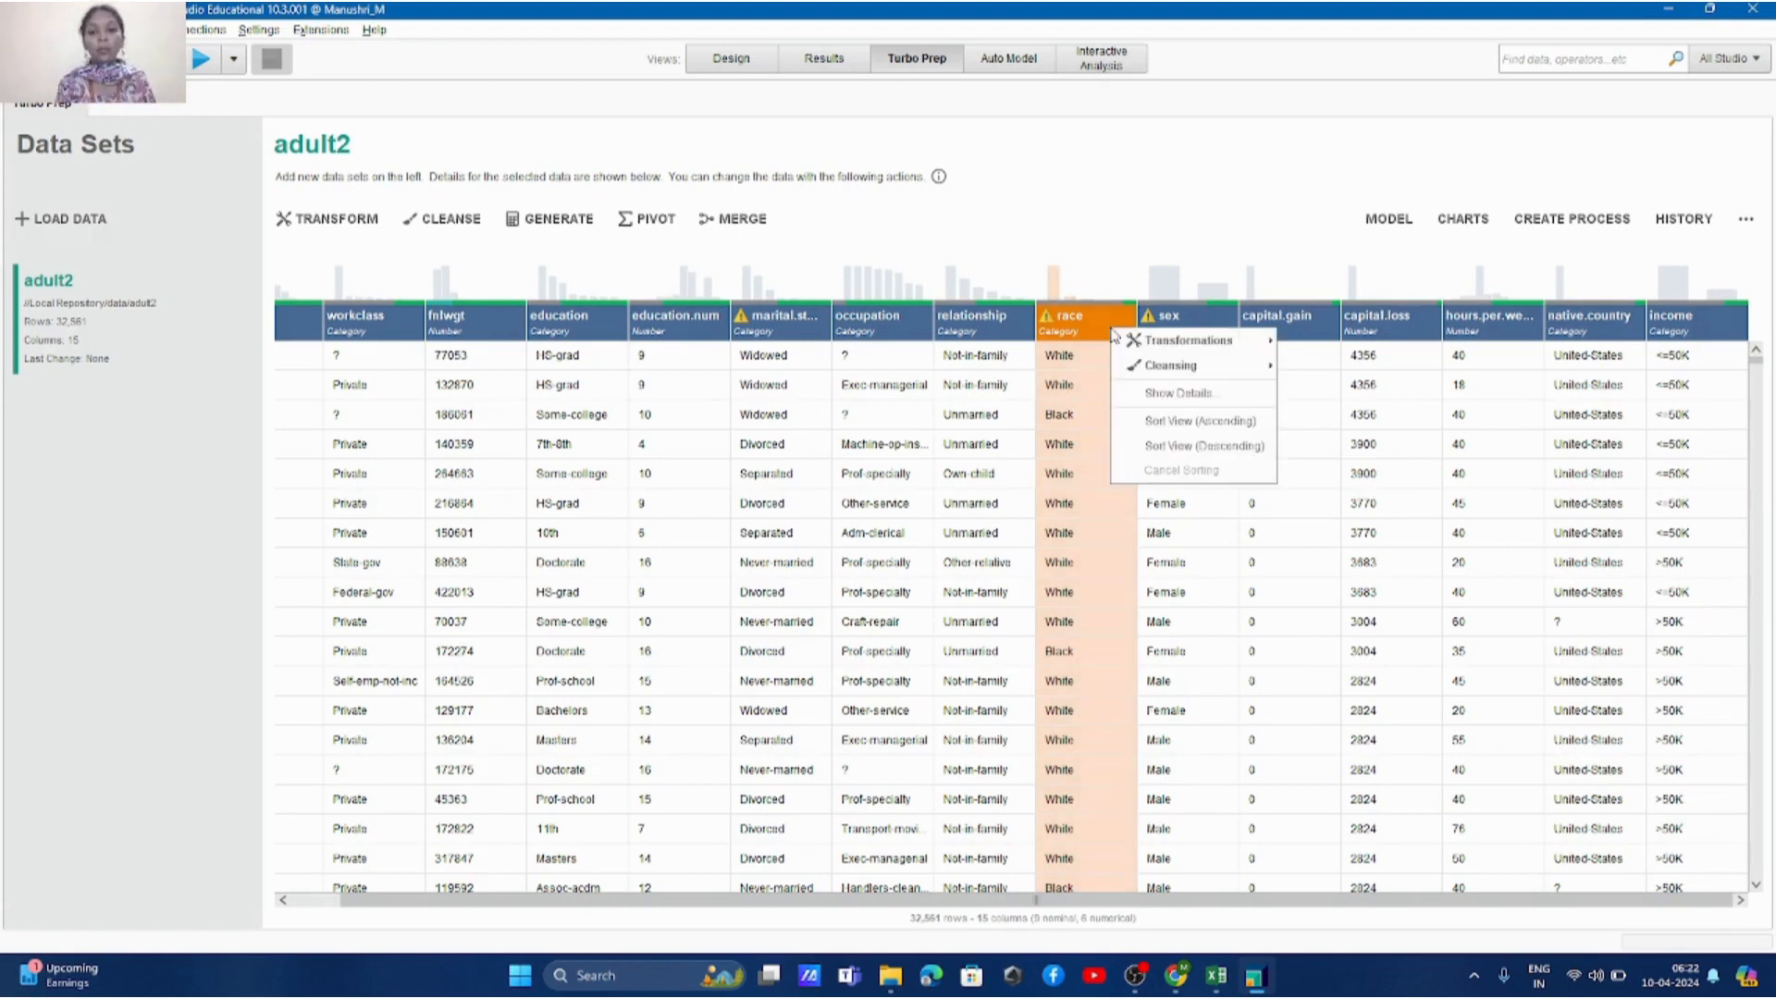
{"action": "mouse_move", "coordinate": [1169, 340]}
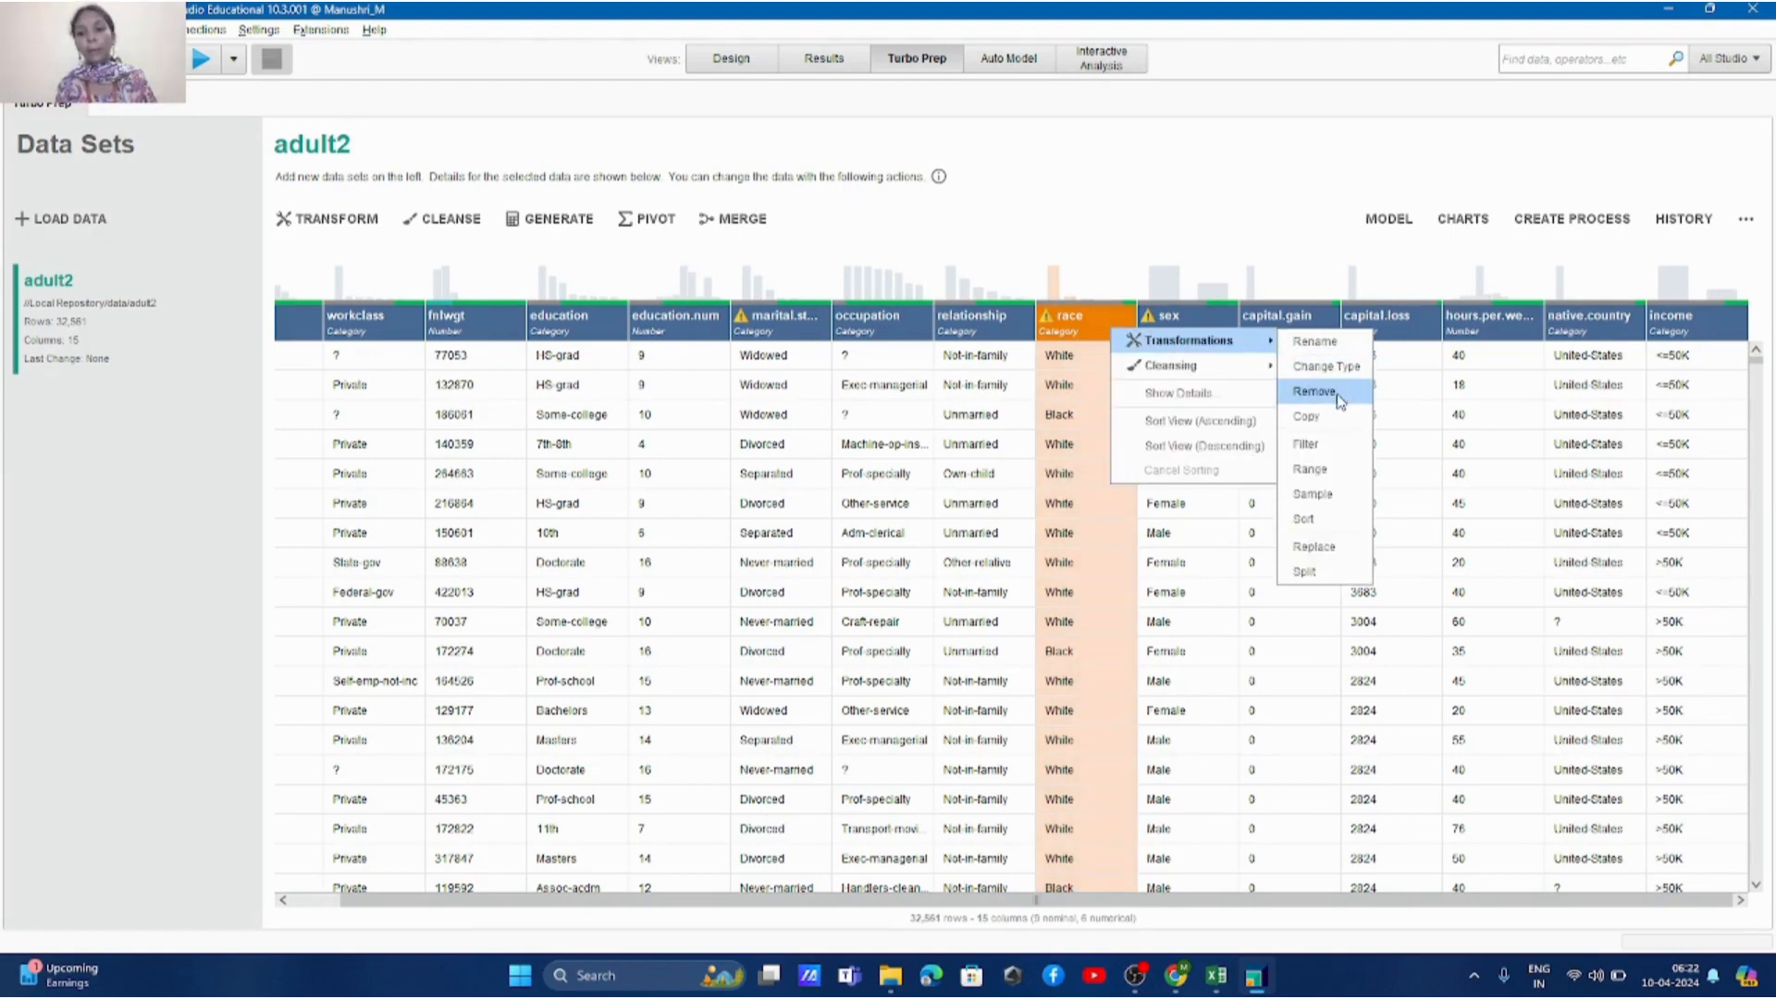
{"action": "left_click", "coordinate": [1313, 391]}
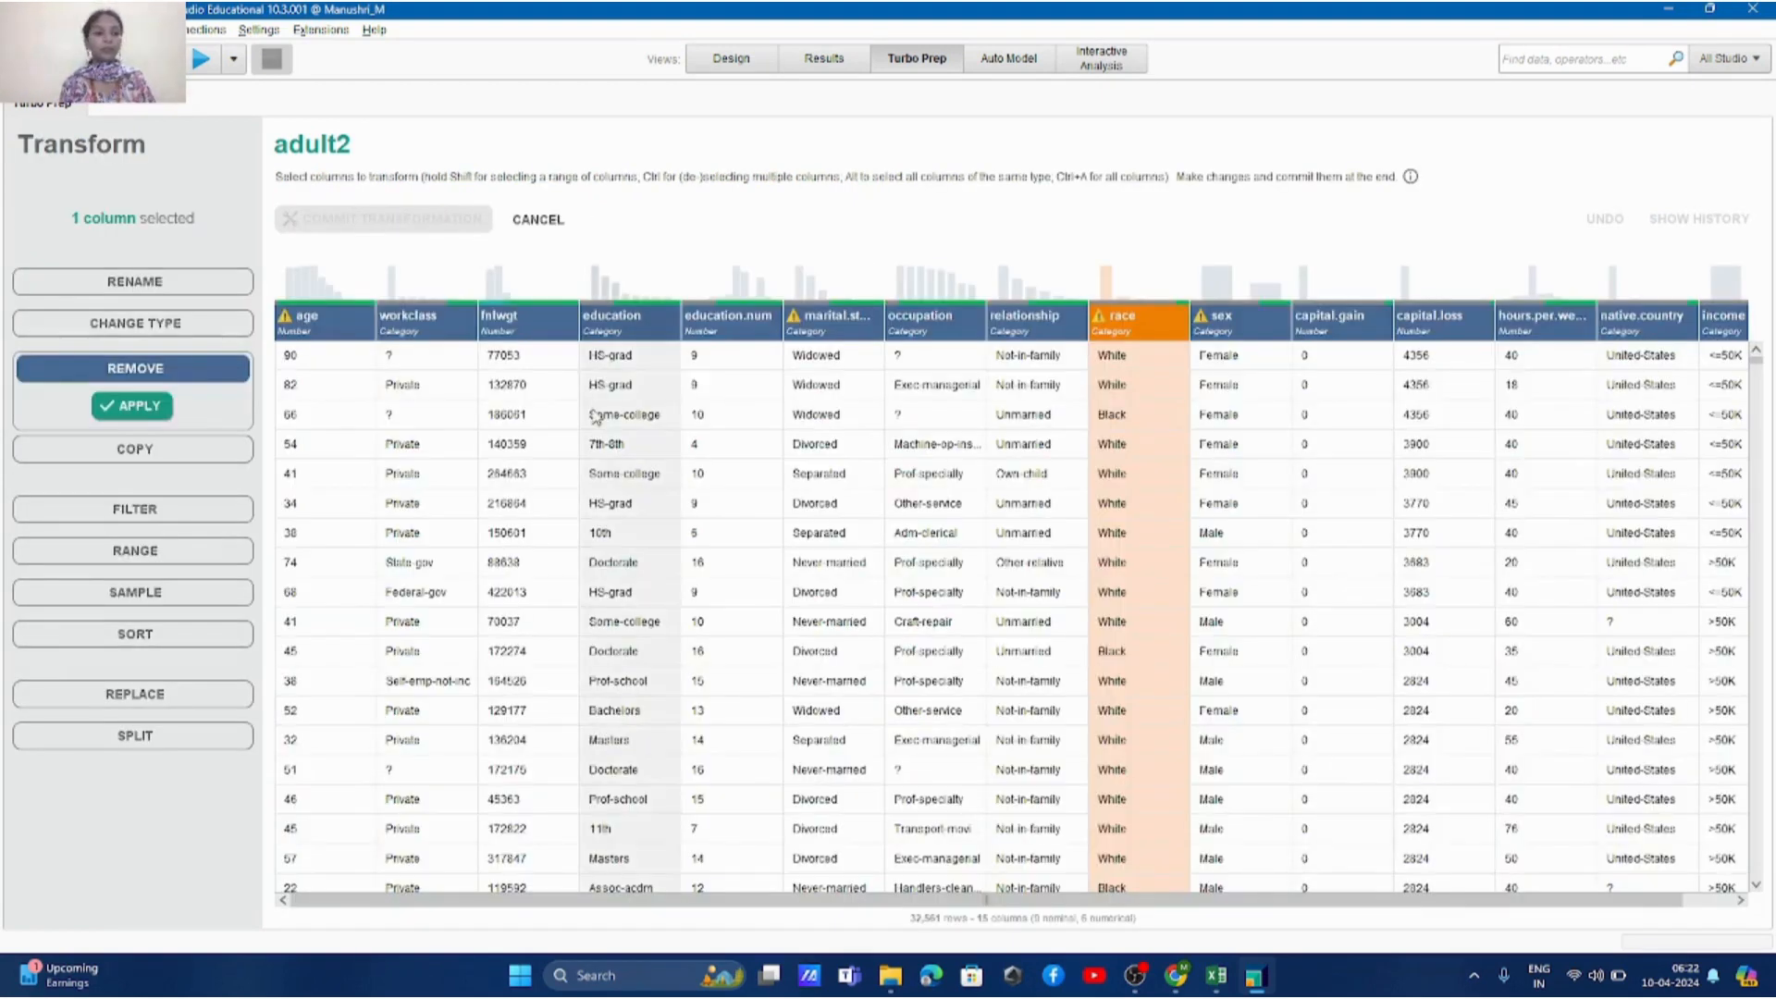
{"action": "left_click", "coordinate": [115, 410]}
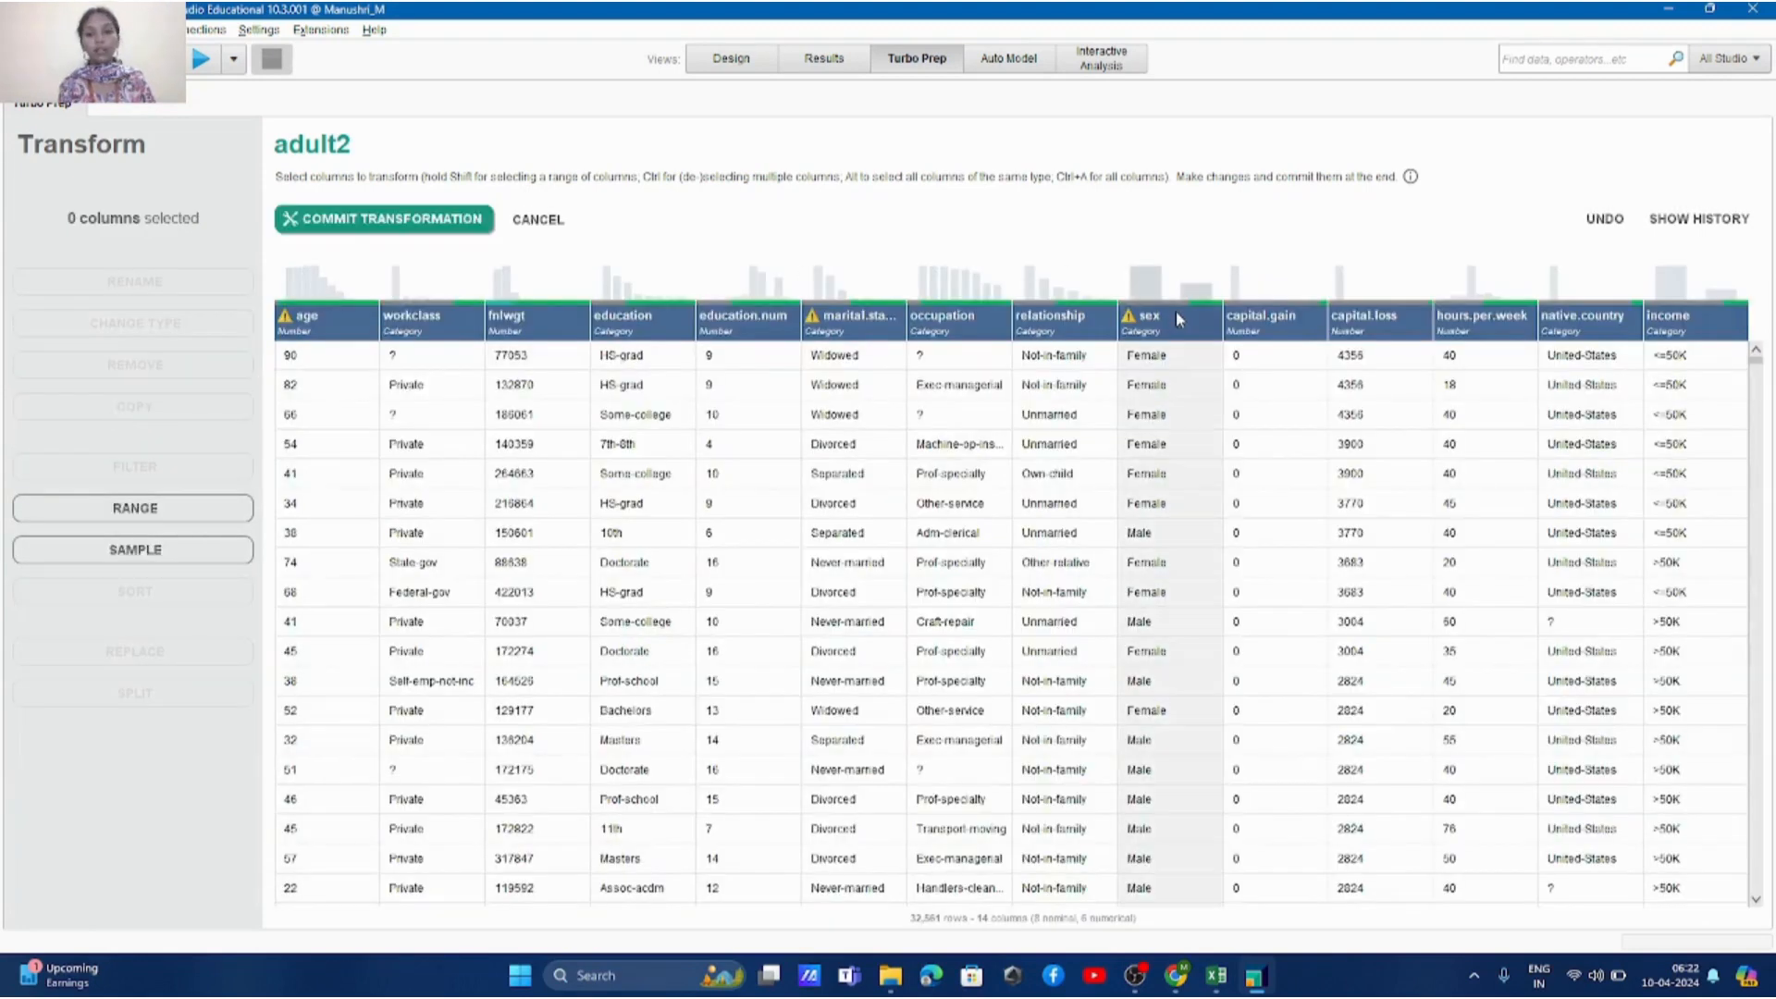
Step: Remove the sex column from the adult2 data set and commit the transformation
{"action": "right_click", "coordinate": [1177, 322]}
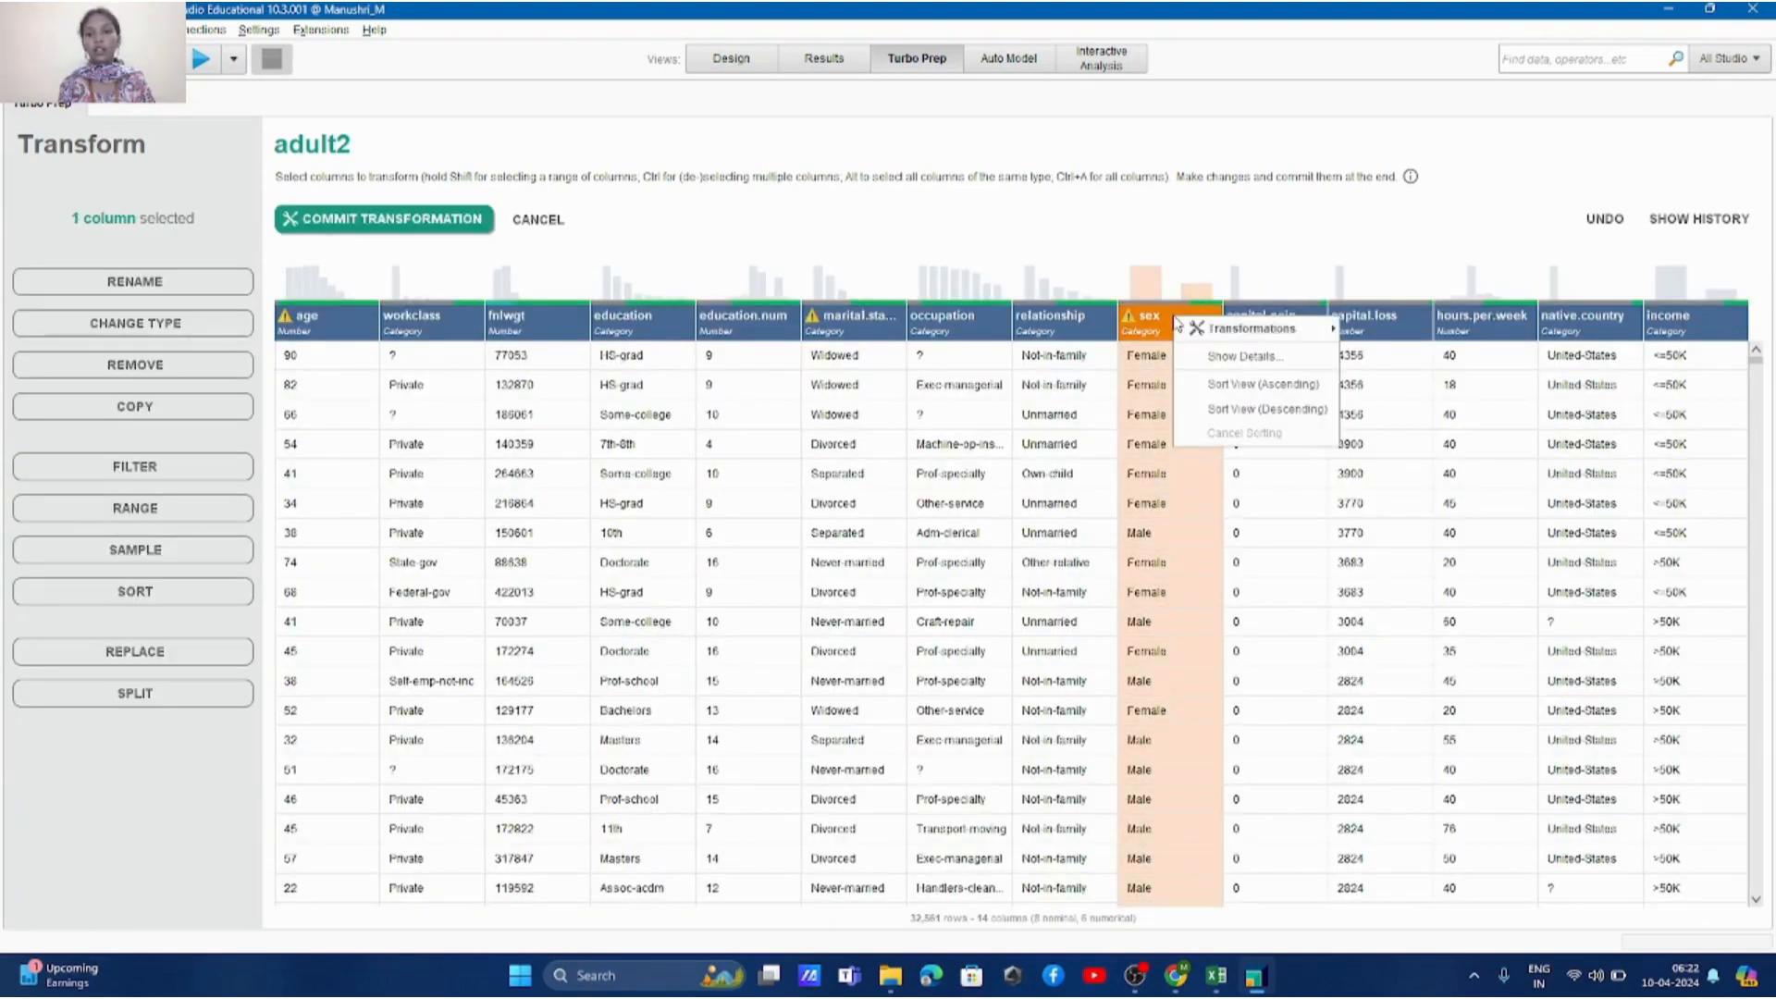
{"action": "mouse_move", "coordinate": [1221, 333]}
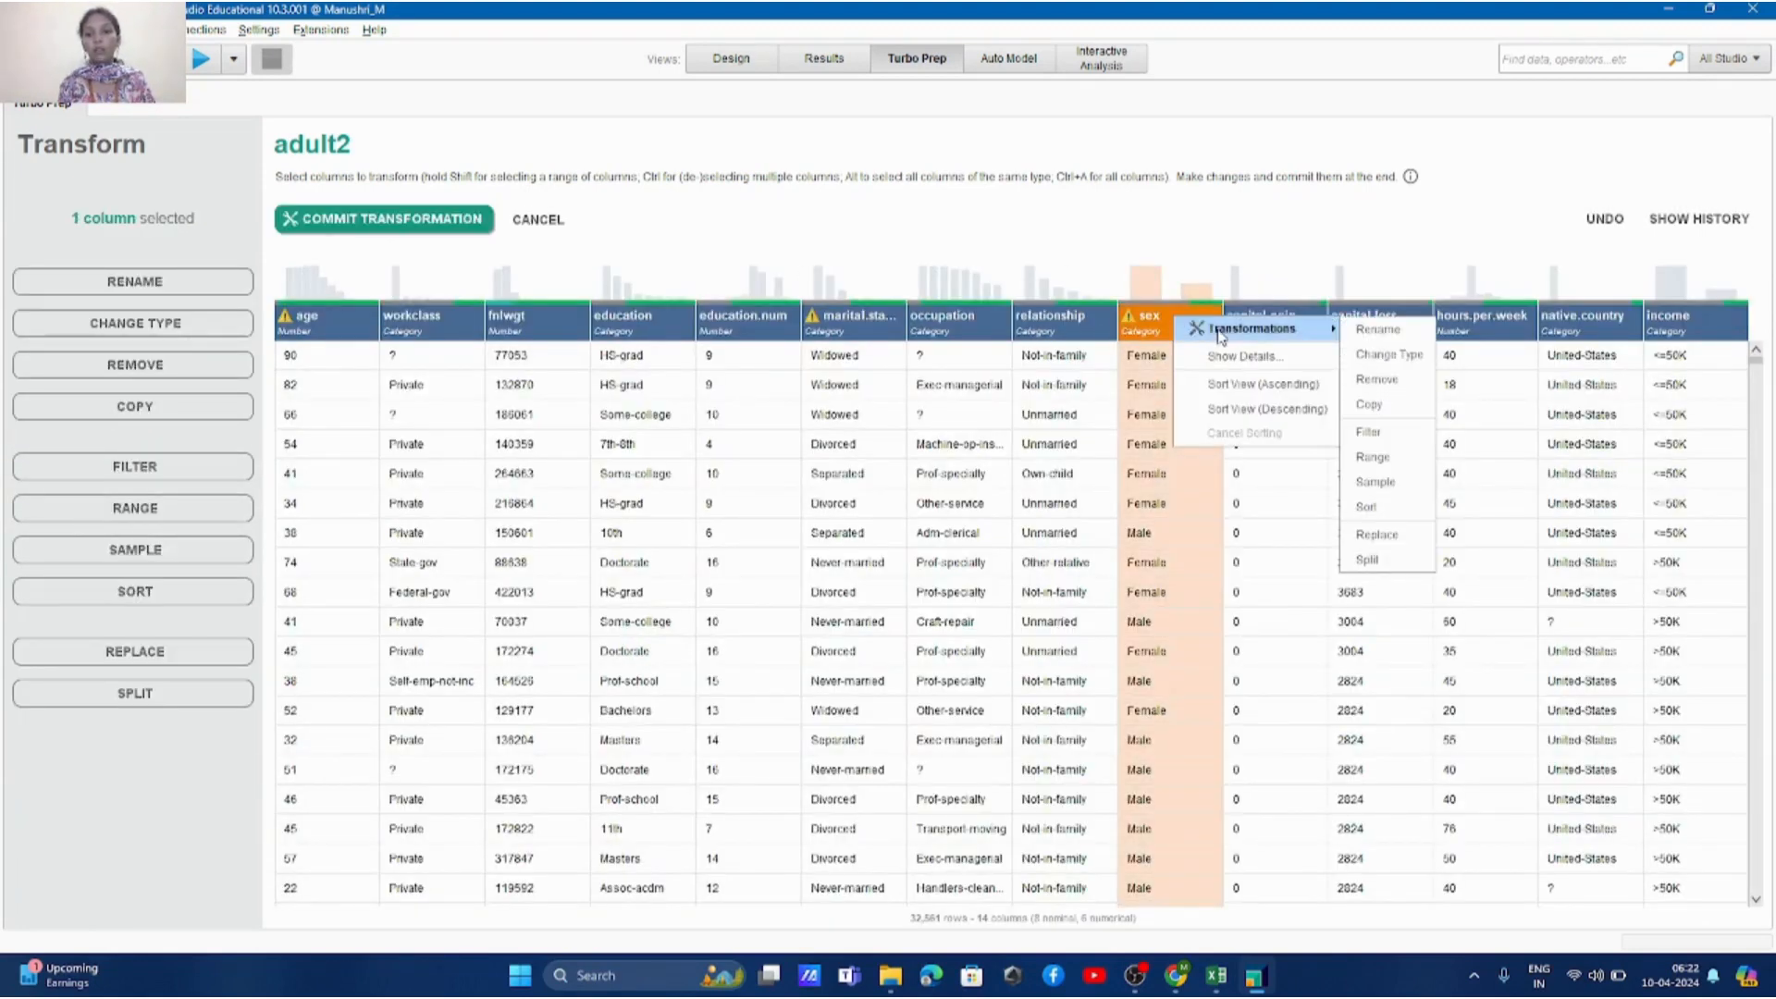
{"action": "left_click", "coordinate": [1377, 380]}
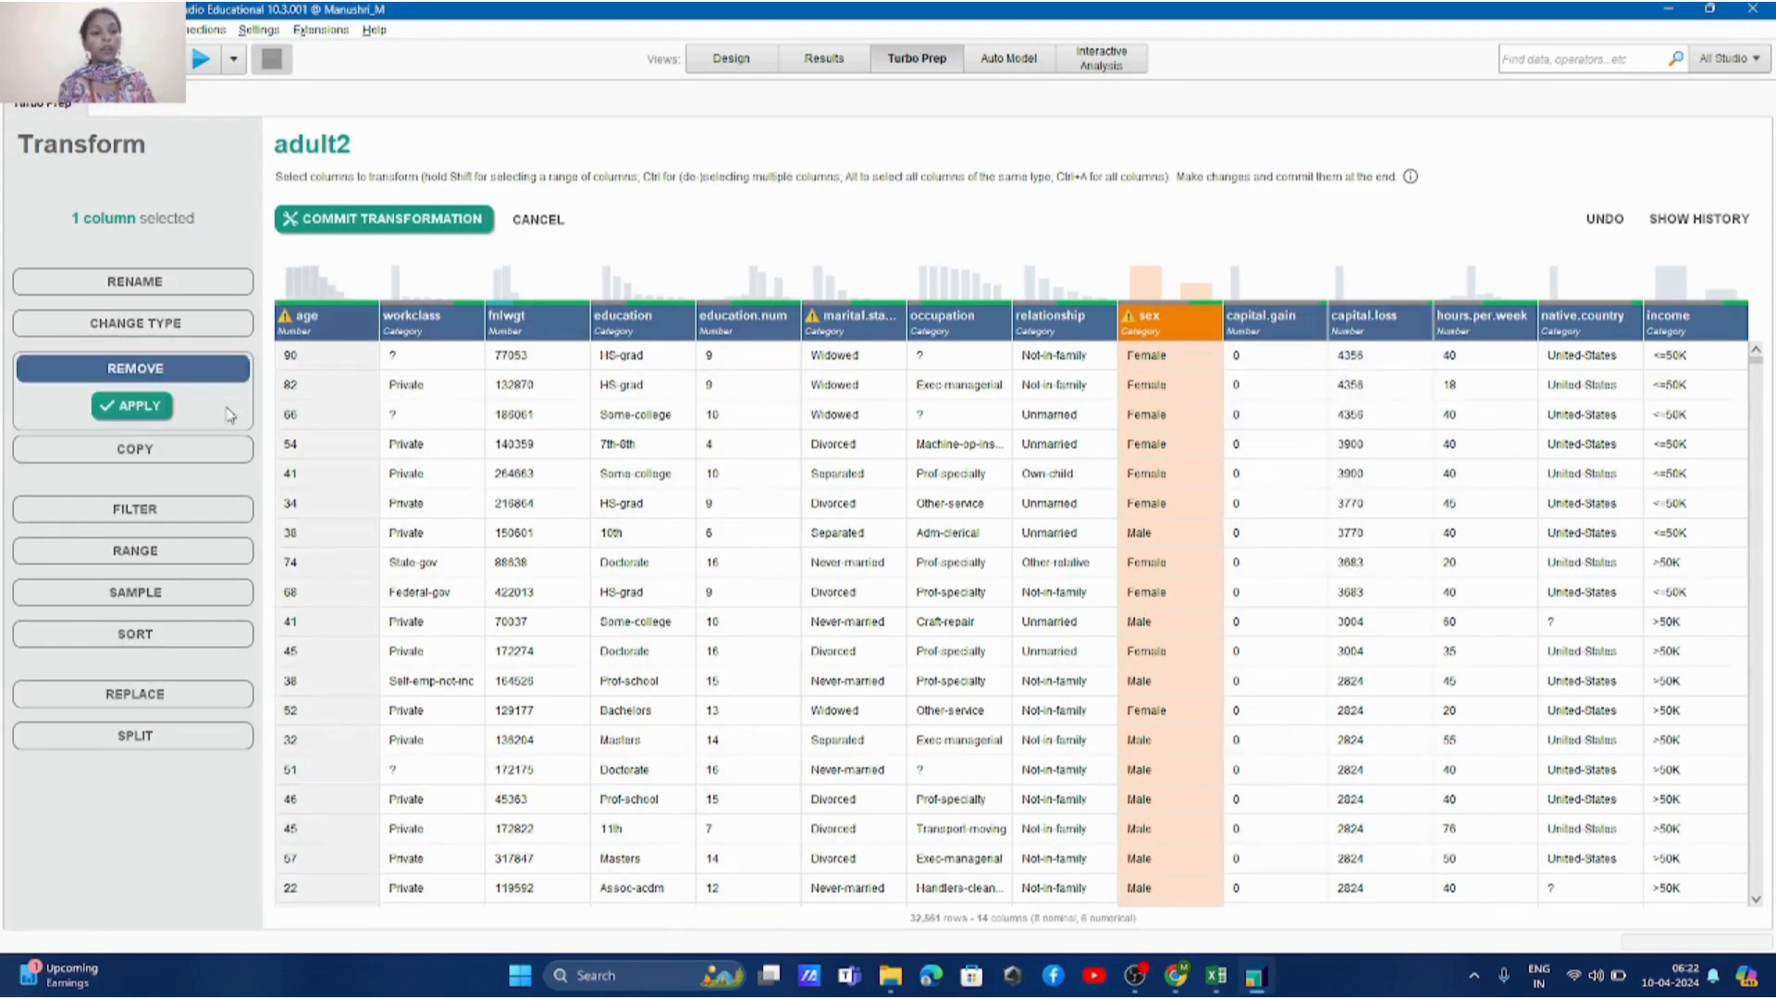
{"action": "left_click", "coordinate": [141, 405]}
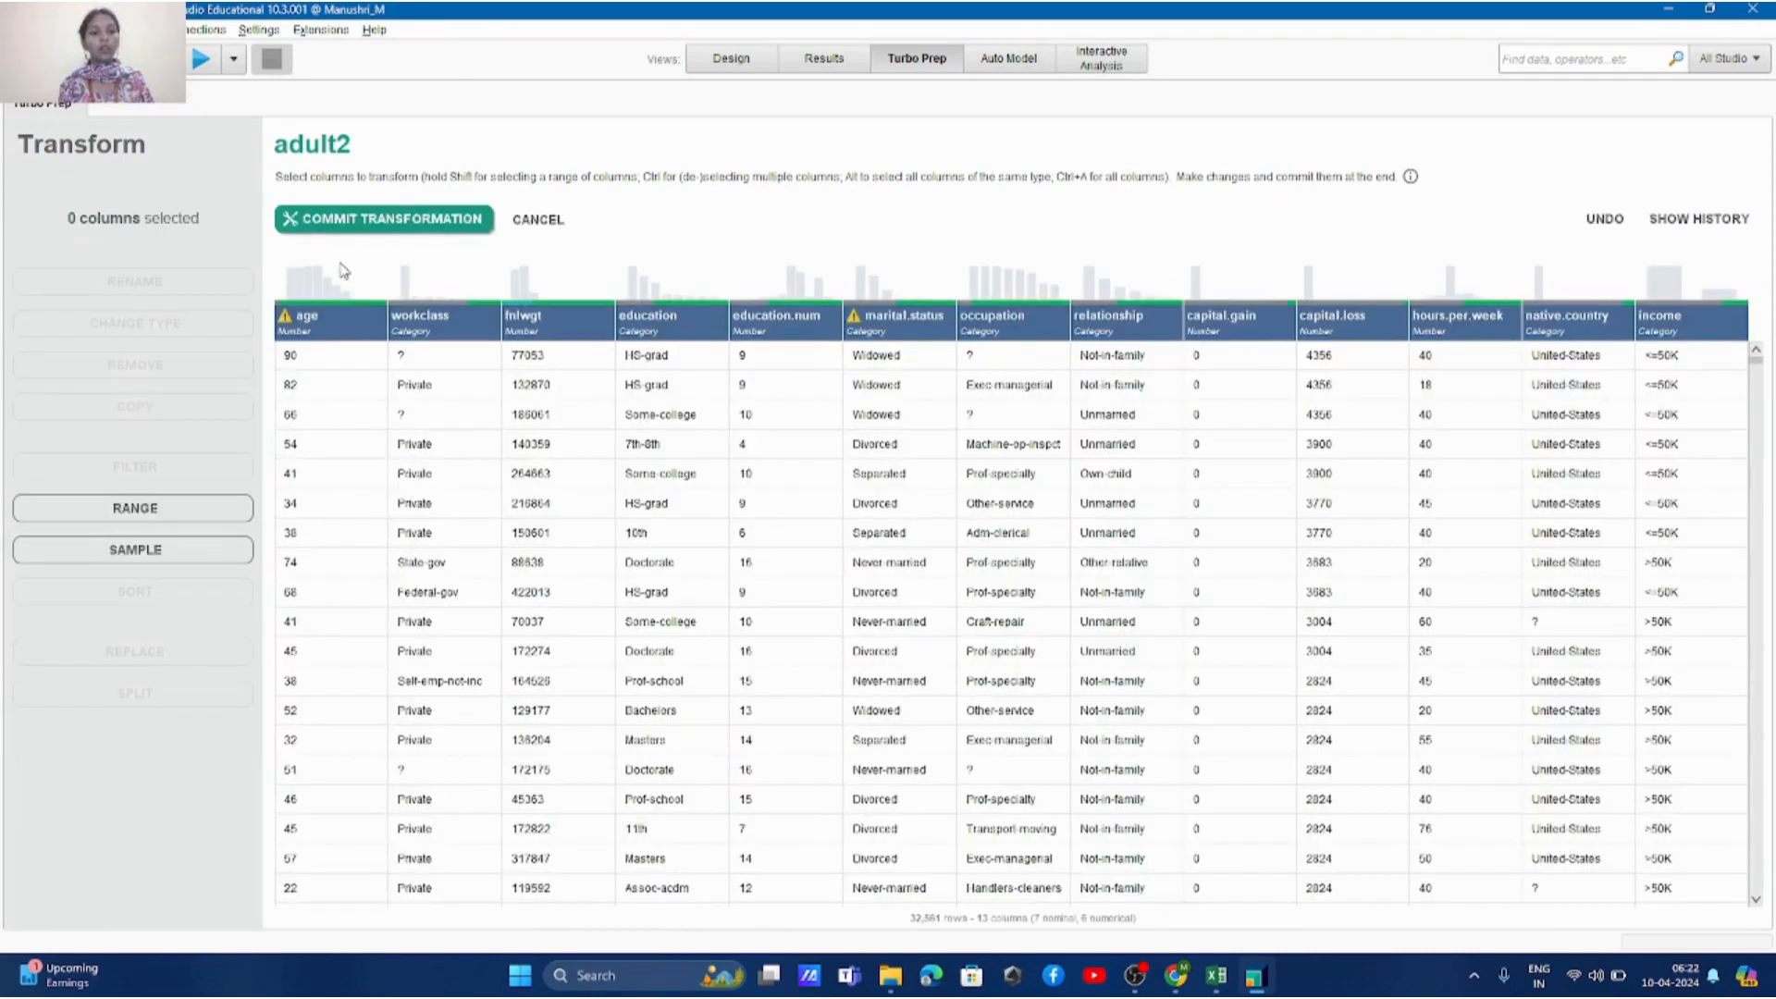
{"action": "left_click", "coordinate": [403, 225]}
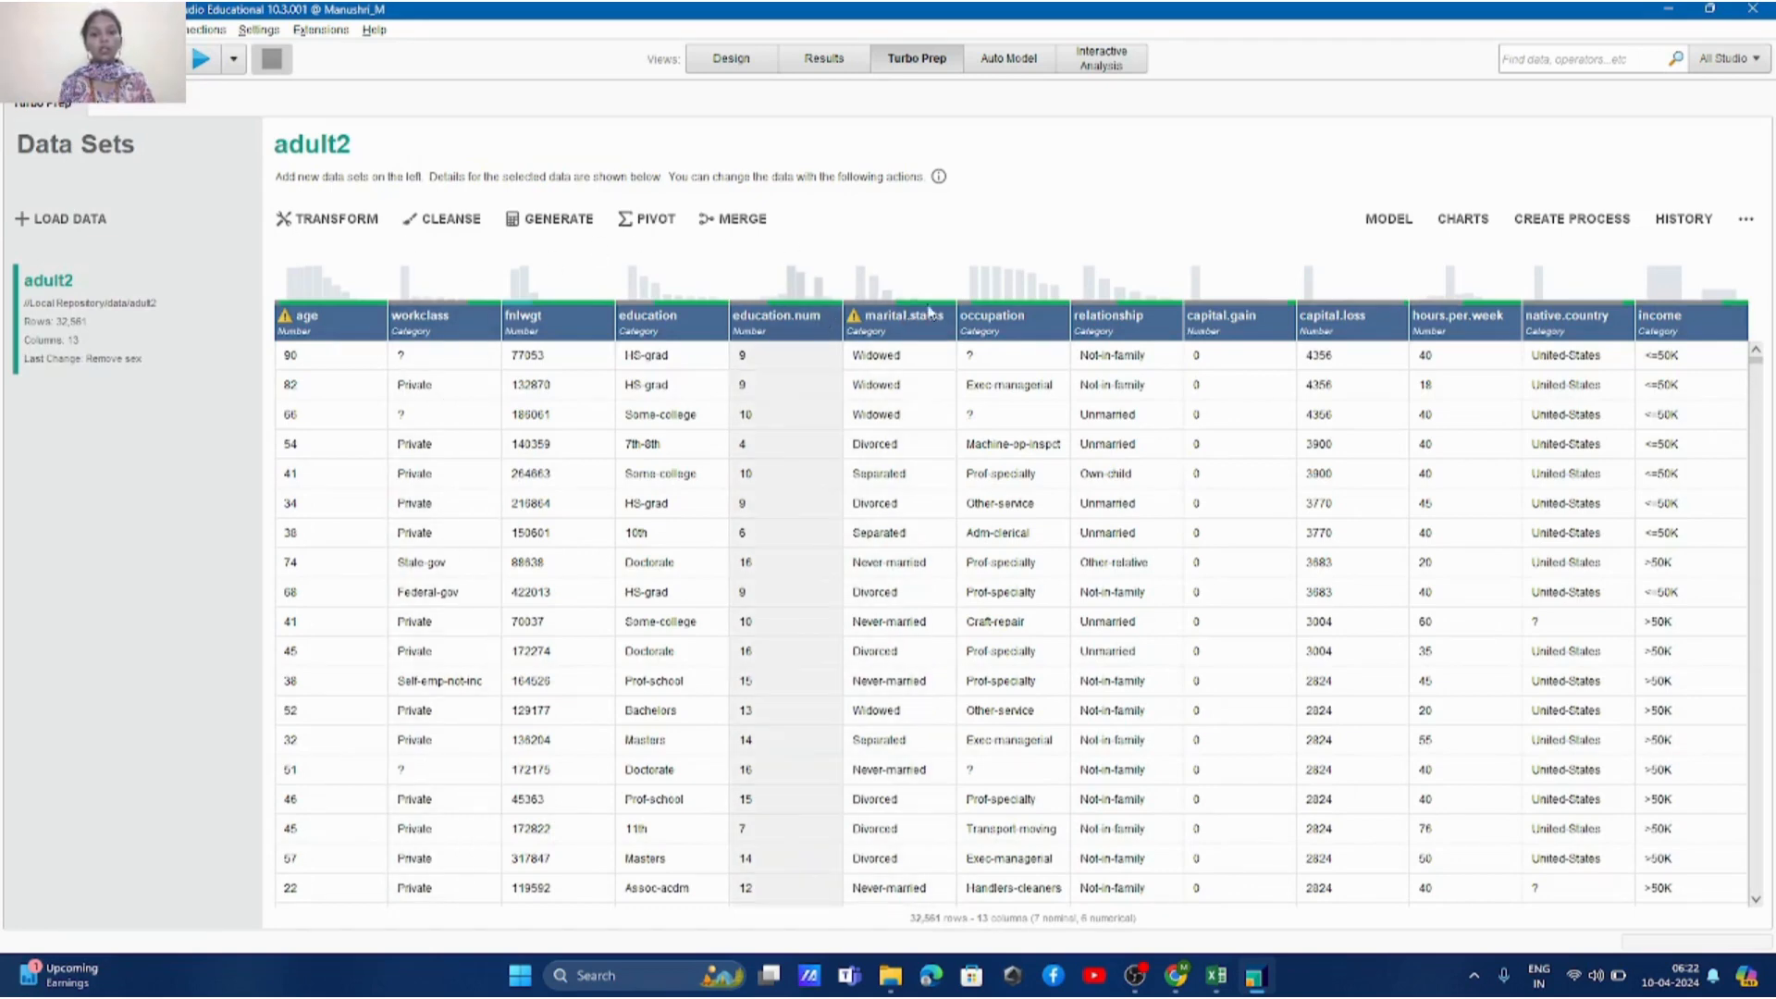
Step: Cleanse adult2 by removing low-quality columns with the preset thresholds, starting from the age column, and commit the cleansing
{"action": "left_click", "coordinate": [340, 337]}
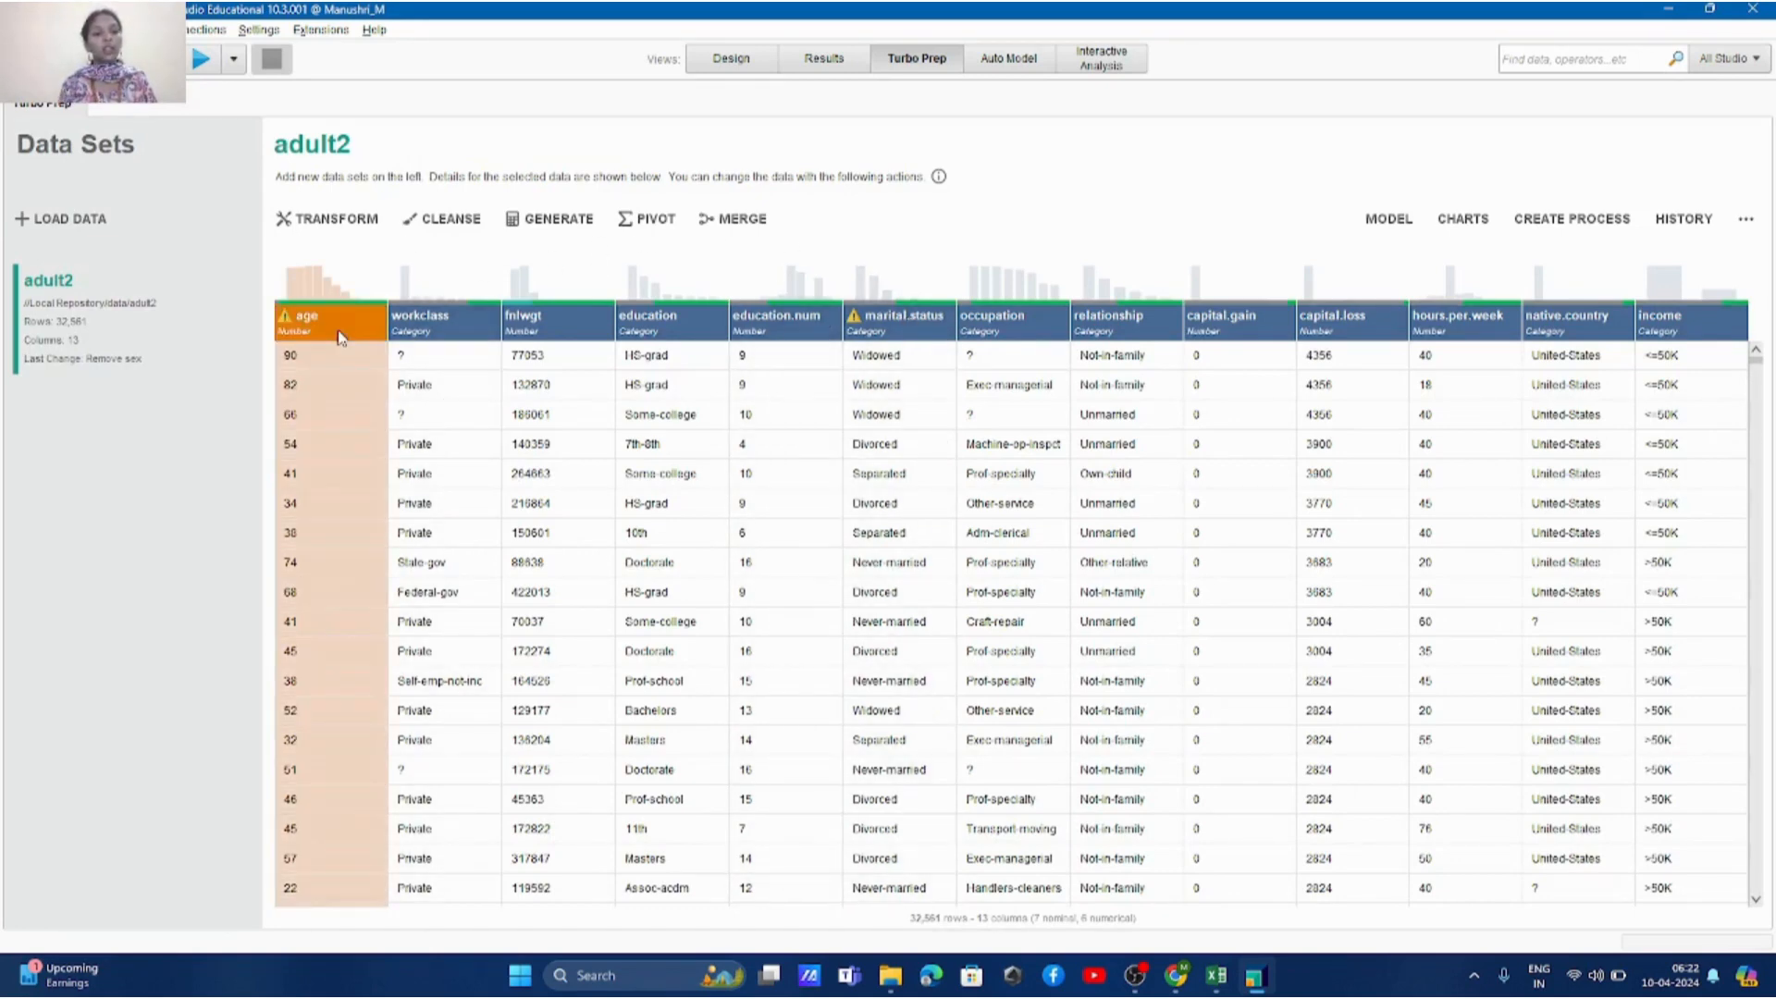
{"action": "right_click", "coordinate": [340, 339]}
{"action": "mouse_move", "coordinate": [400, 372]}
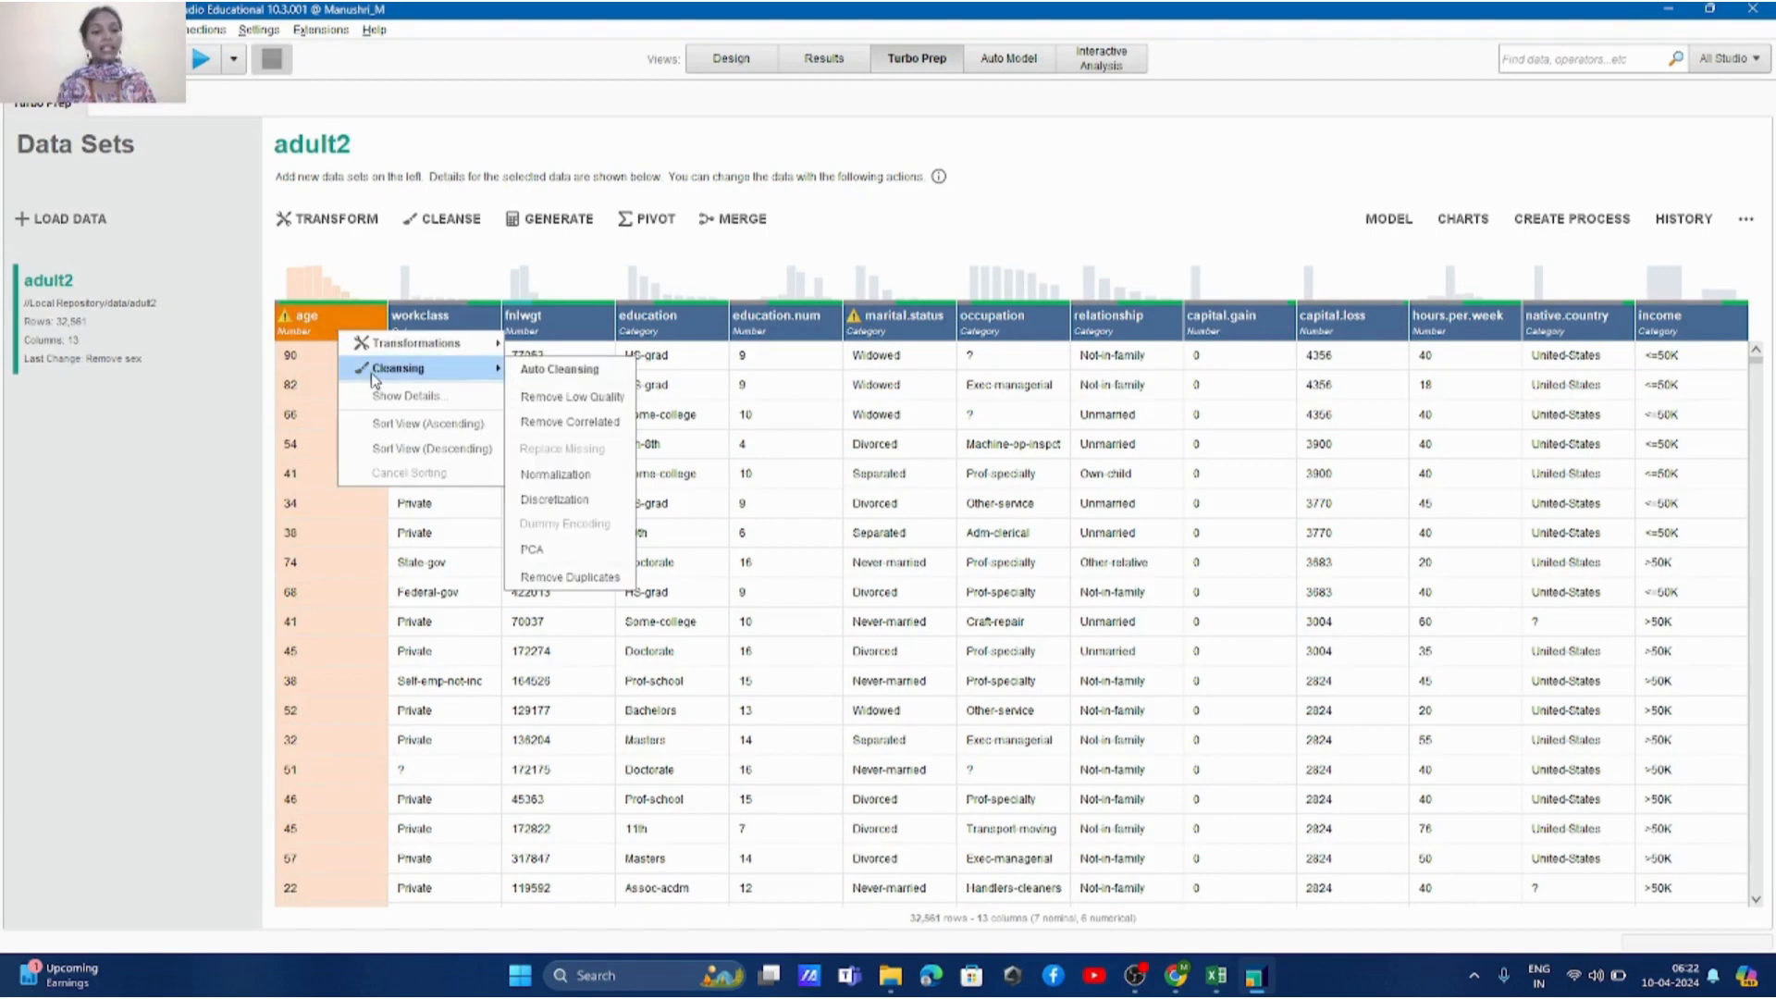
{"action": "left_click", "coordinate": [588, 403]}
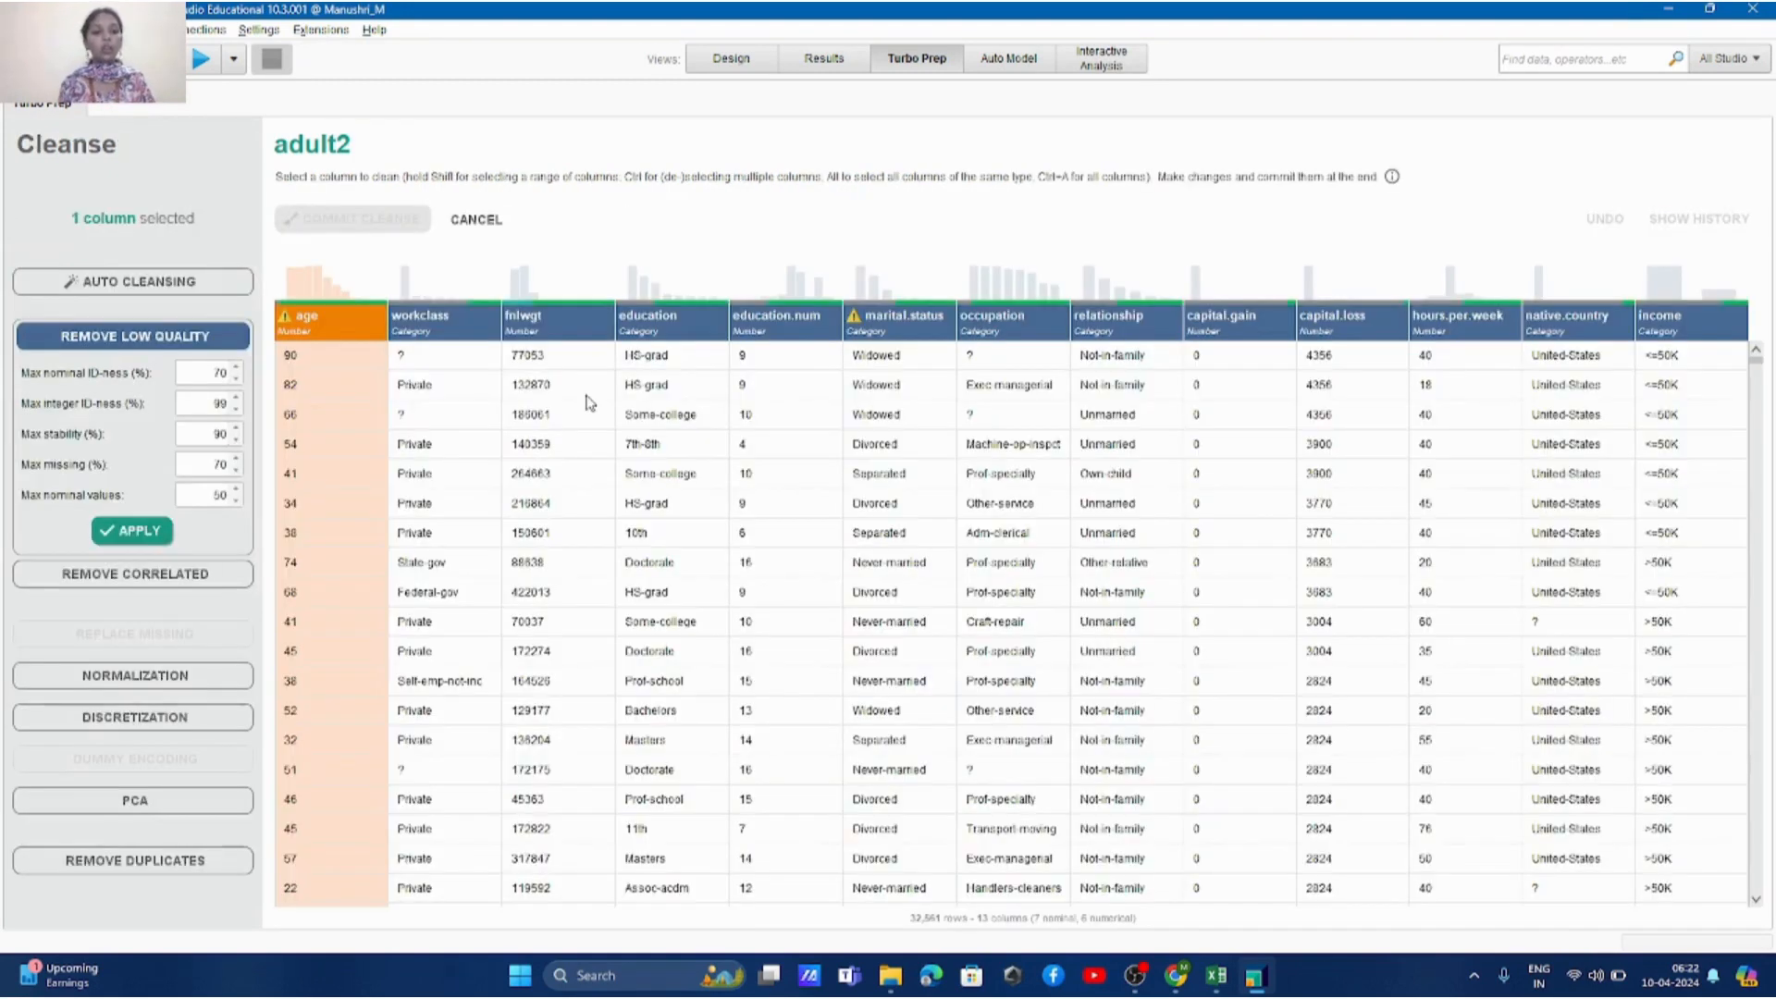
{"action": "left_click", "coordinate": [131, 531]}
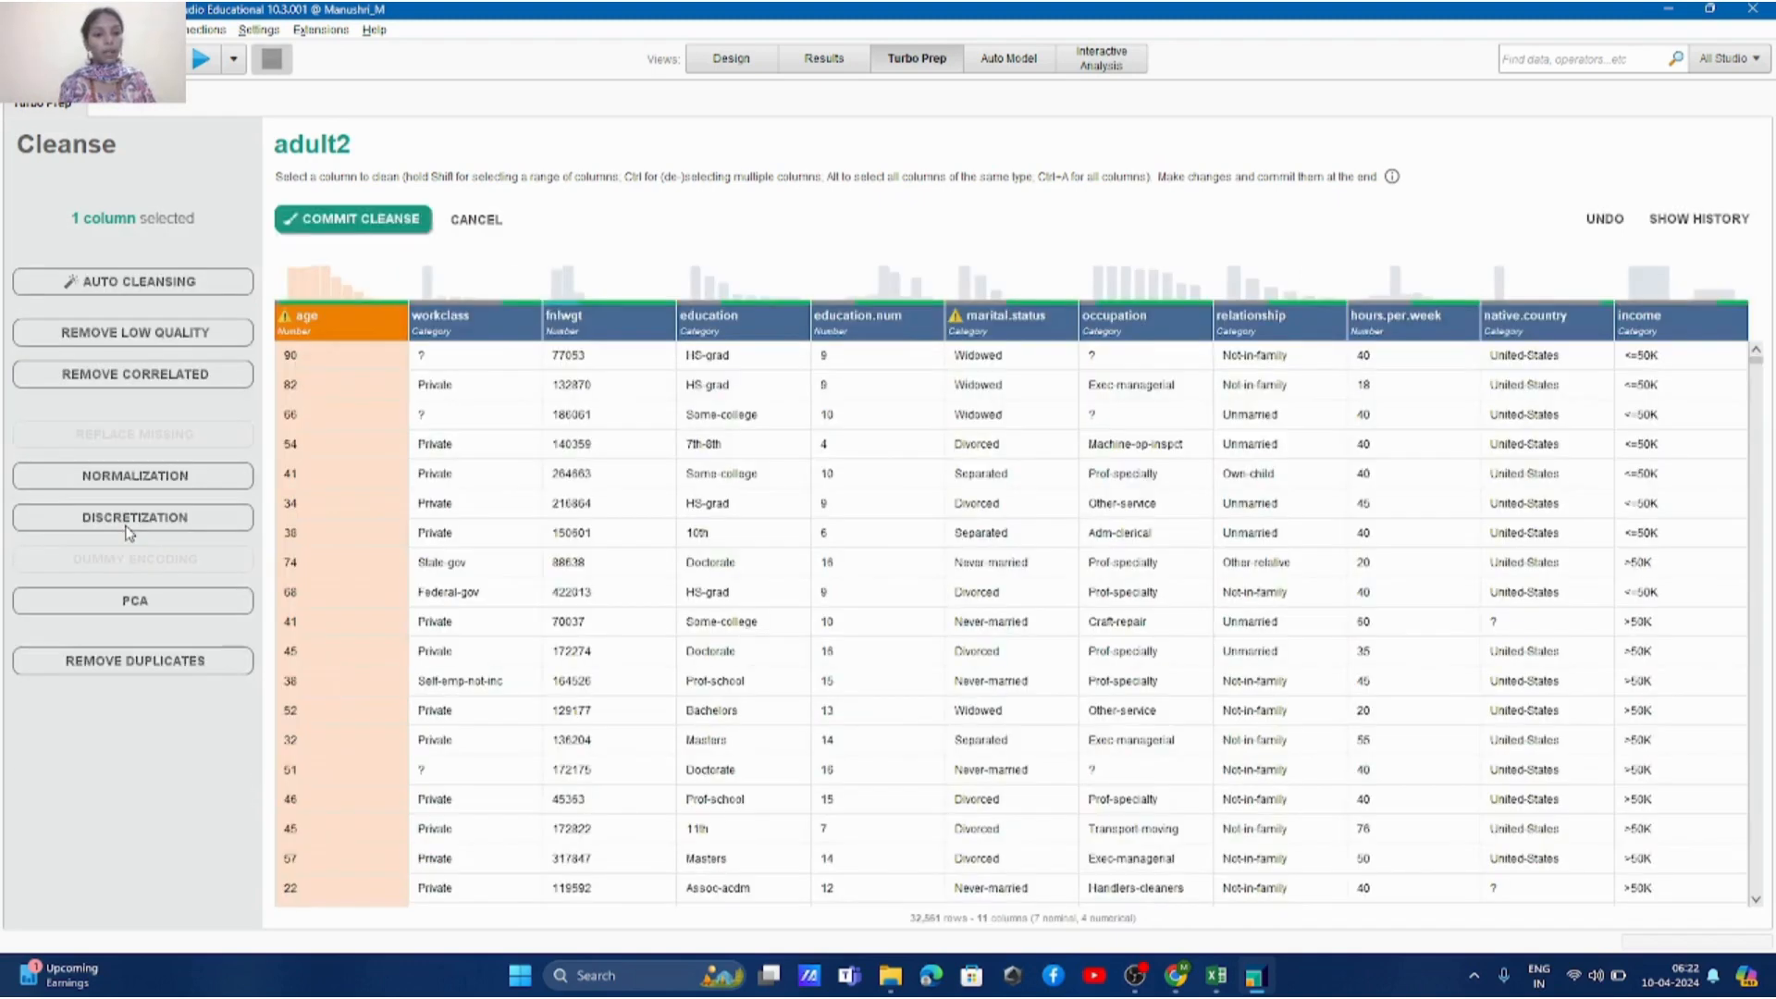
{"action": "left_click", "coordinate": [360, 222]}
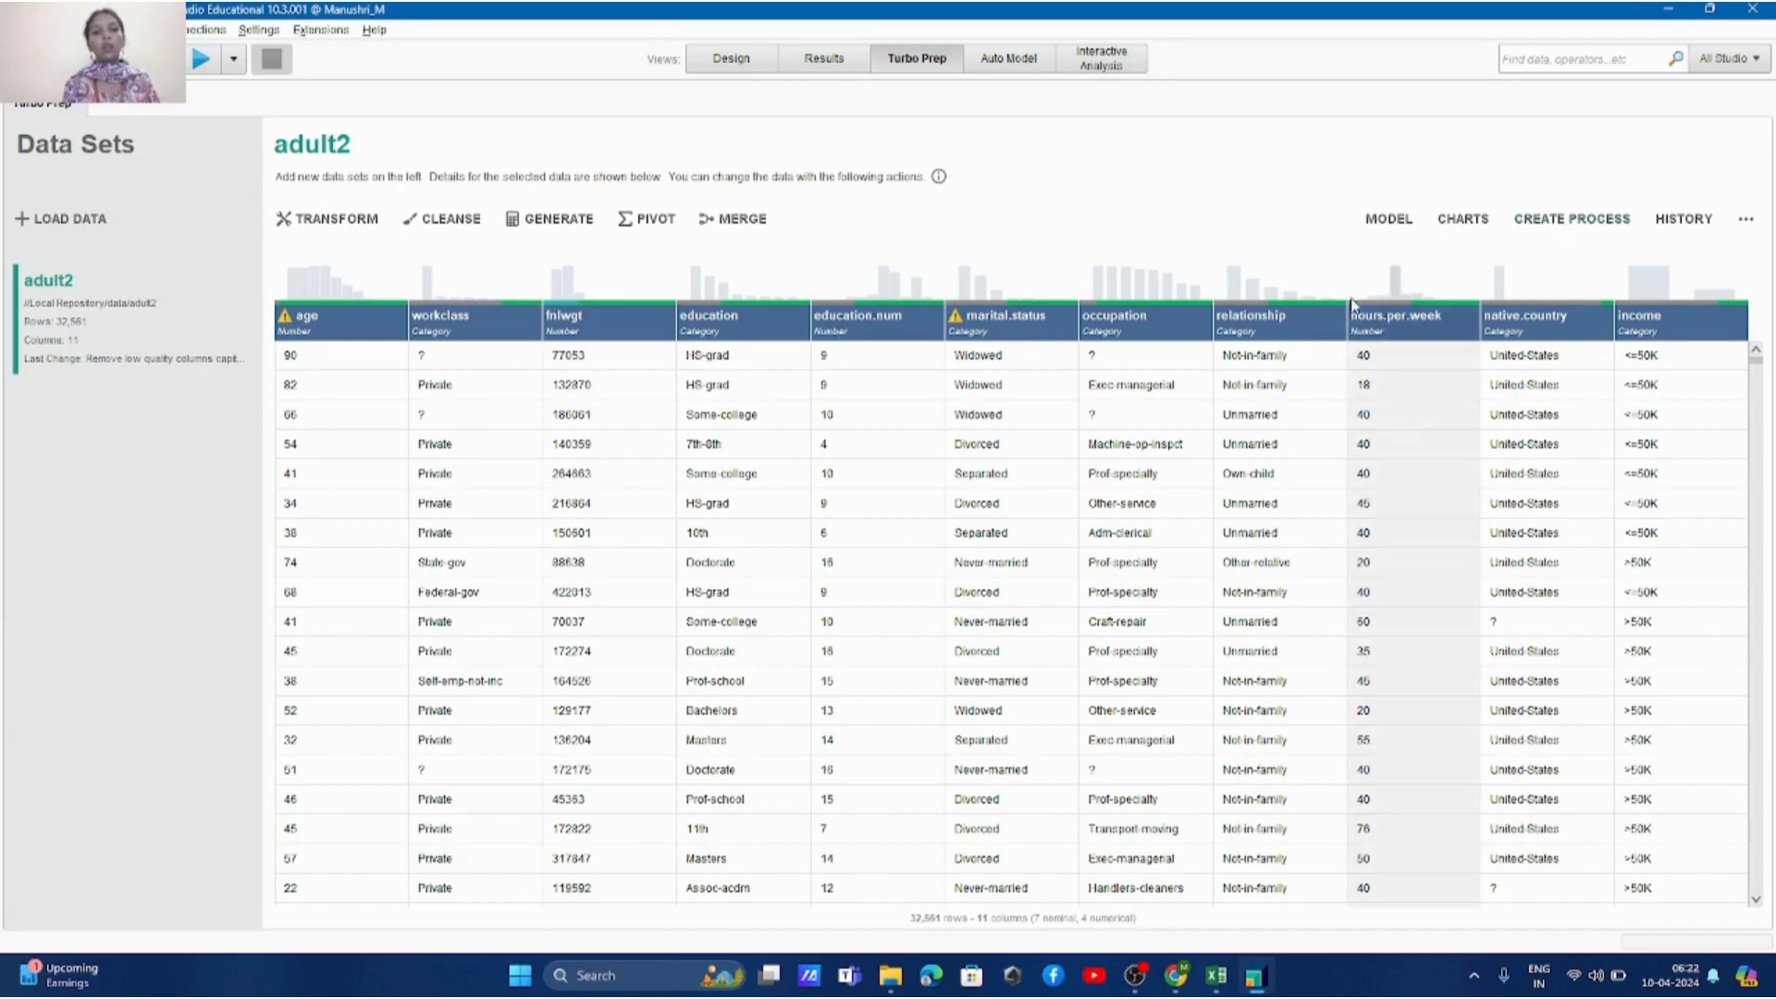
Step: Create a process from the adult2 preparation, saving the unnamed process as "process part1" in the Local Repository's data folder
{"action": "left_click", "coordinate": [1583, 227]}
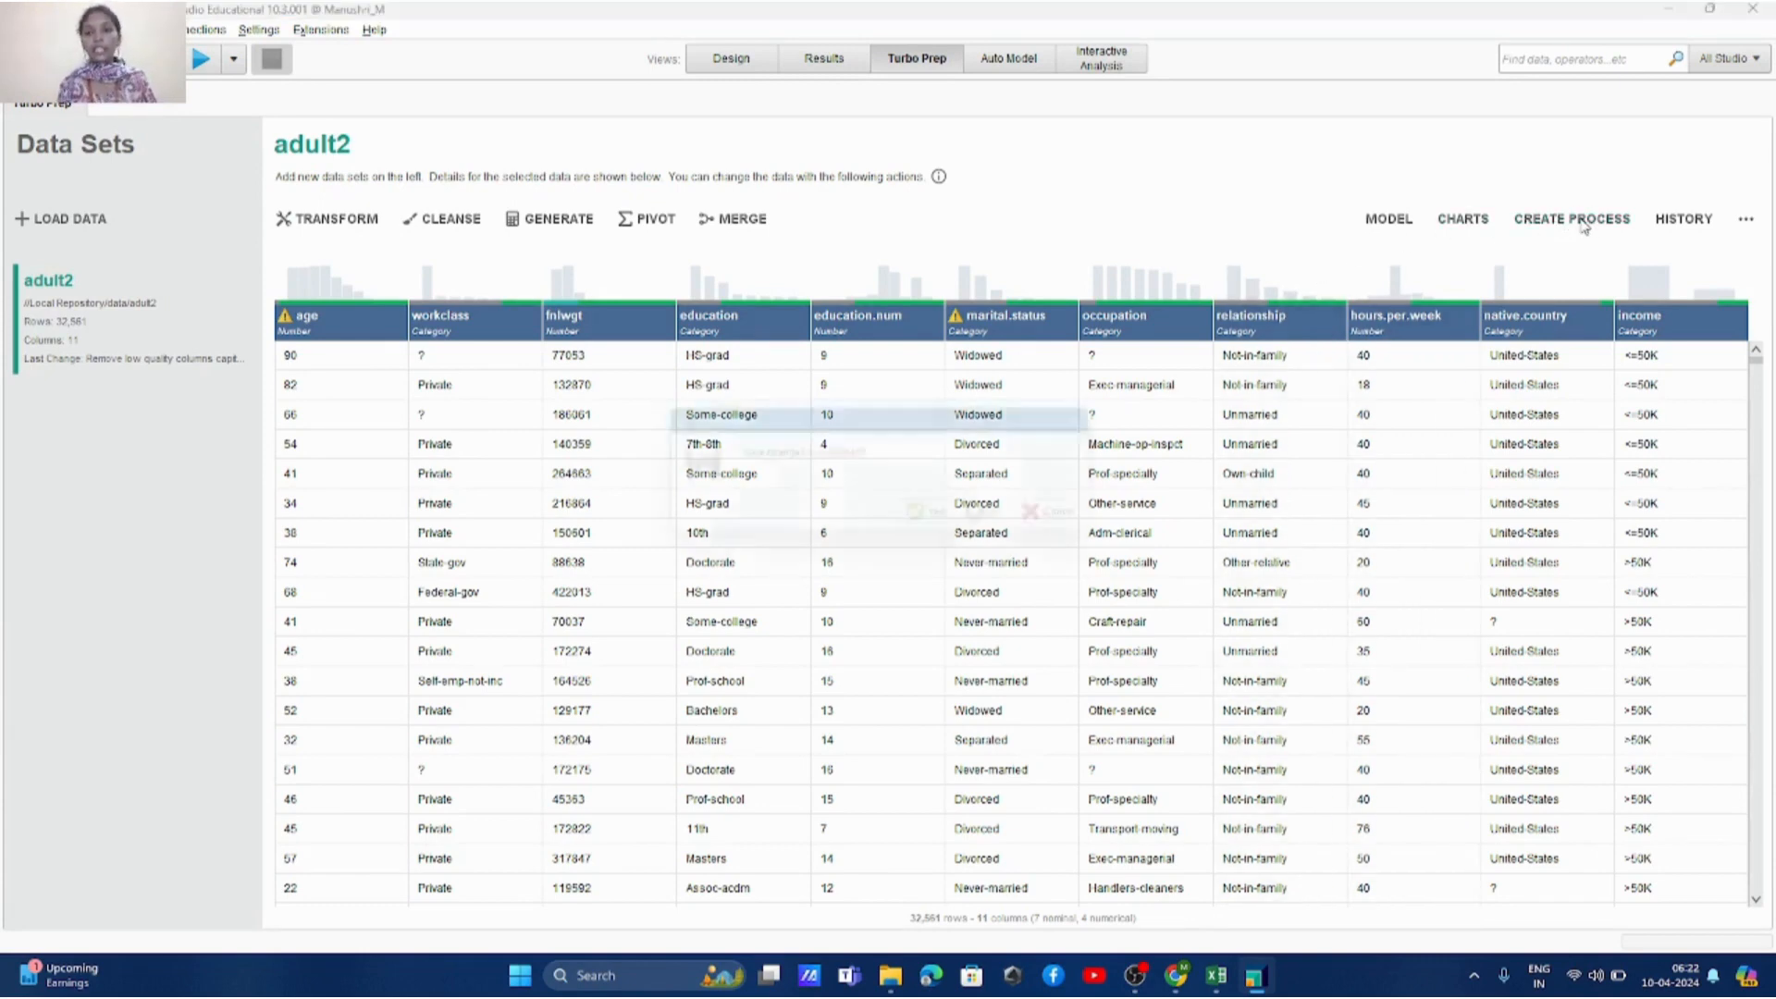
{"action": "left_click", "coordinate": [926, 520]}
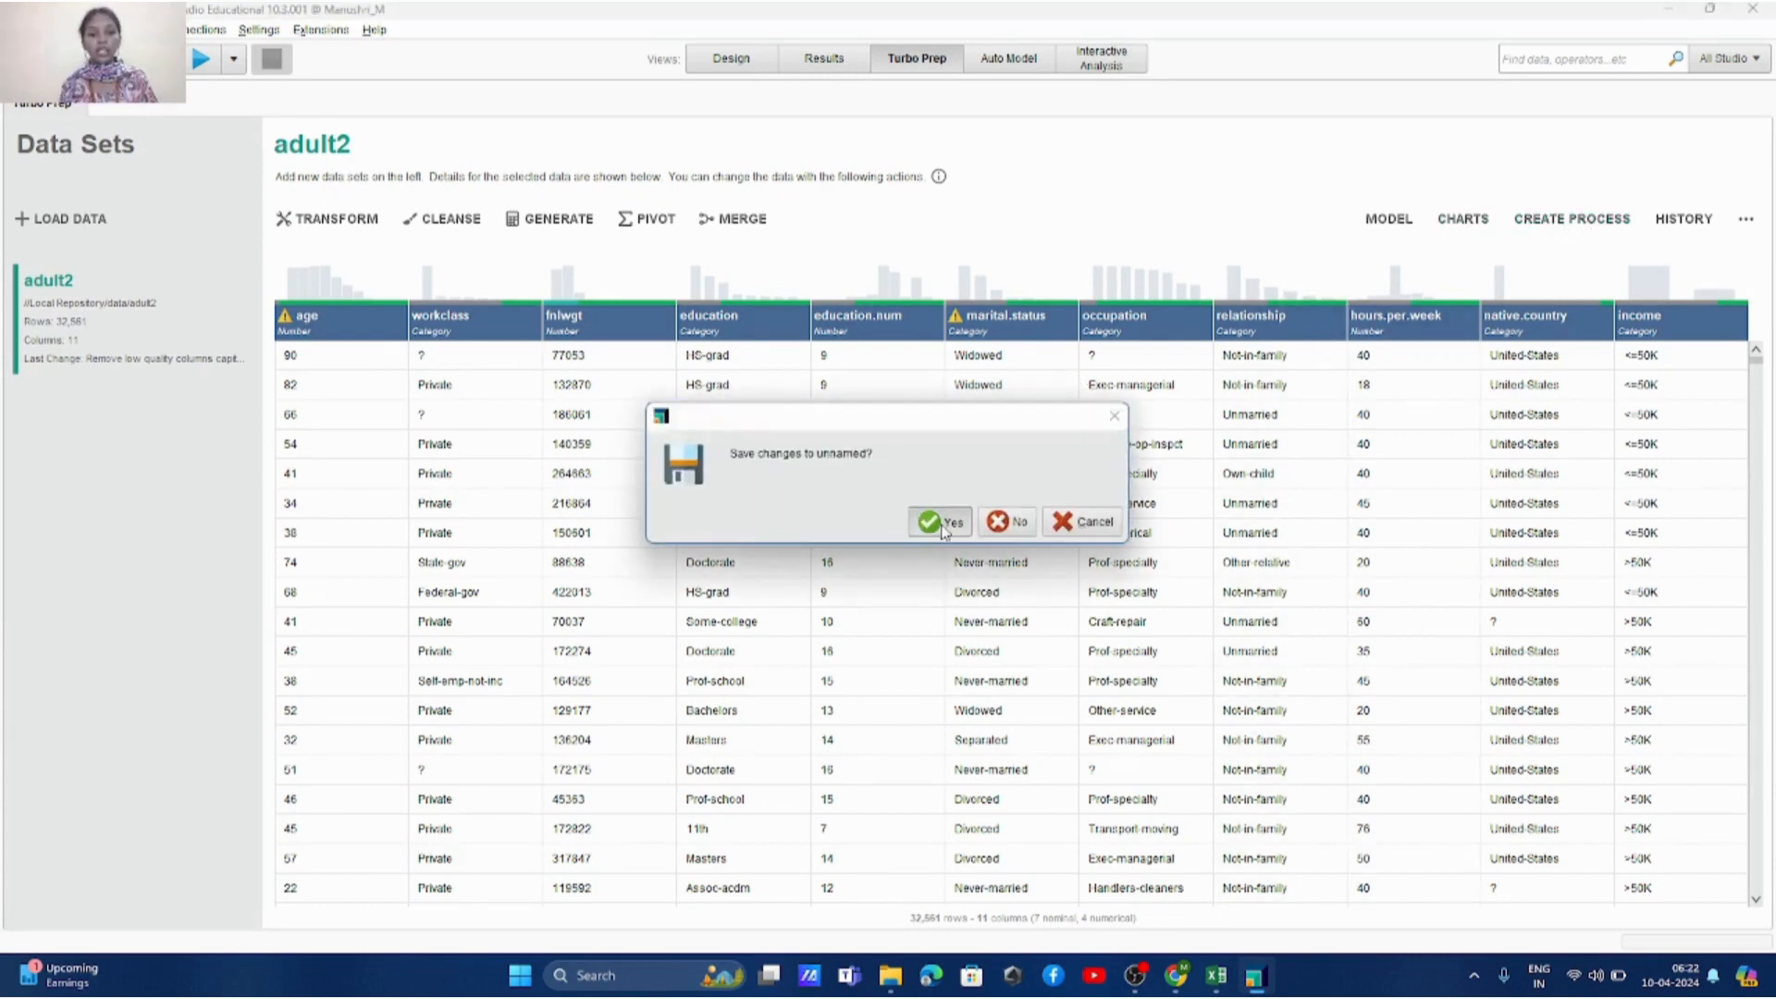
{"action": "left_click", "coordinate": [575, 340]}
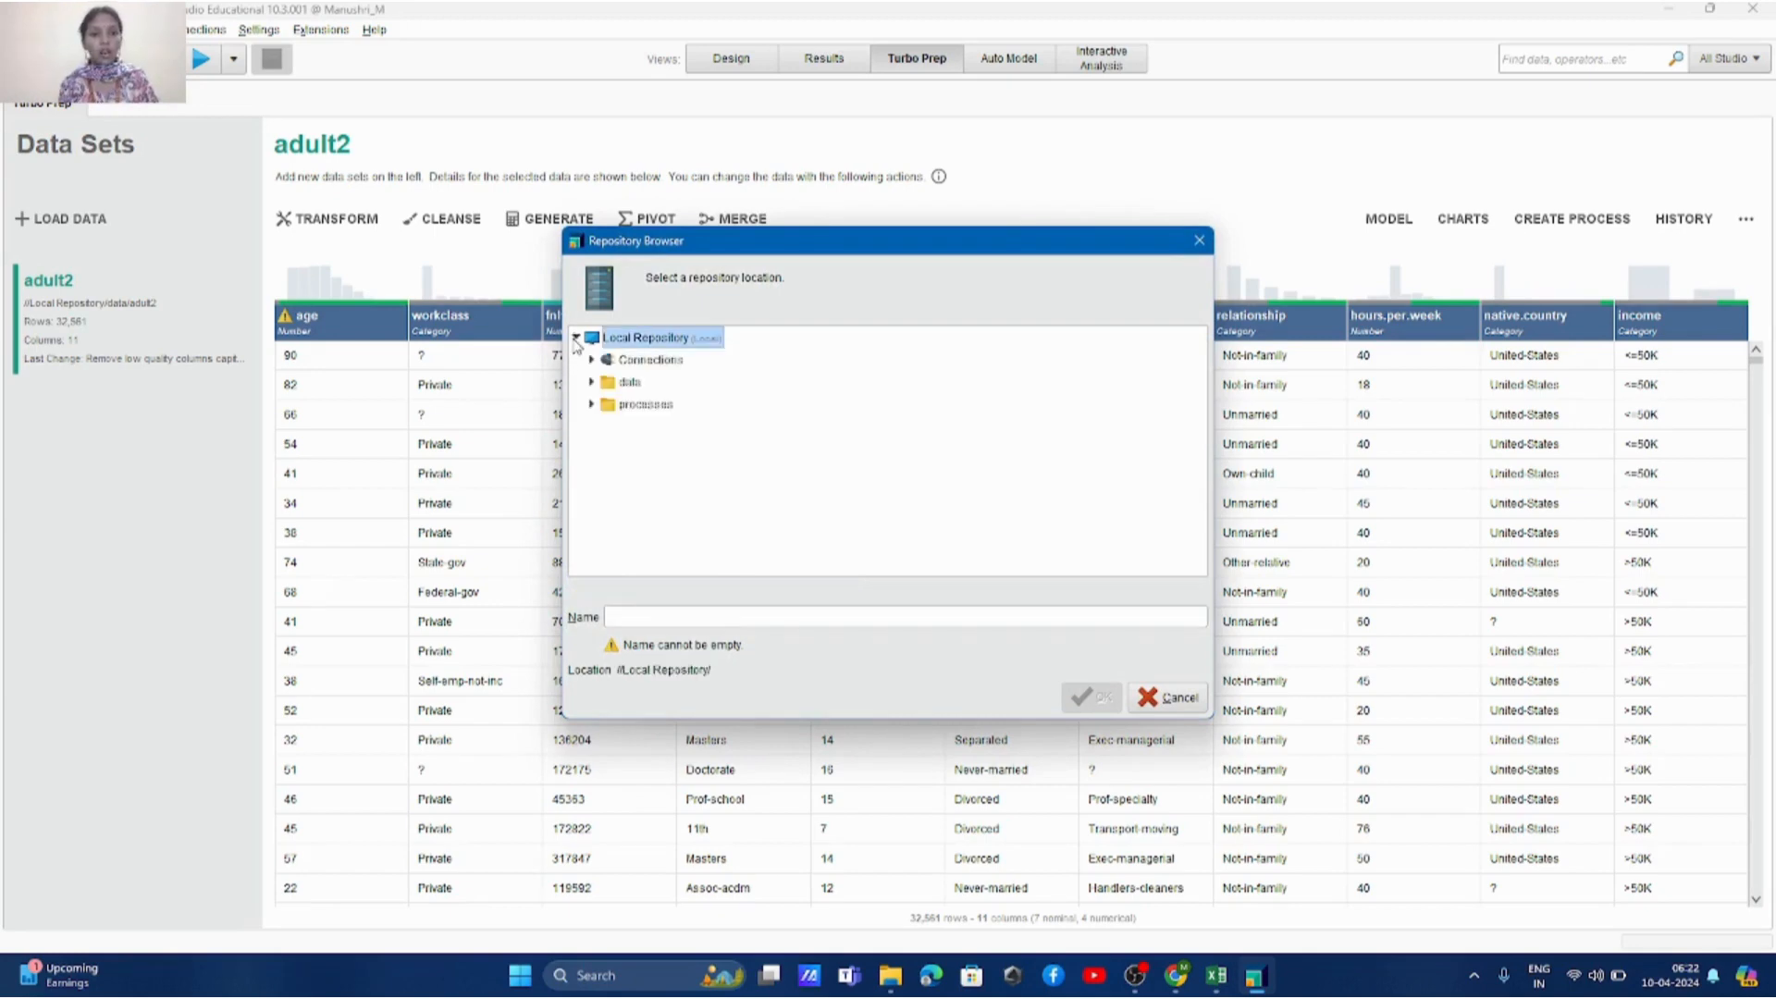
{"action": "left_click", "coordinate": [593, 382]}
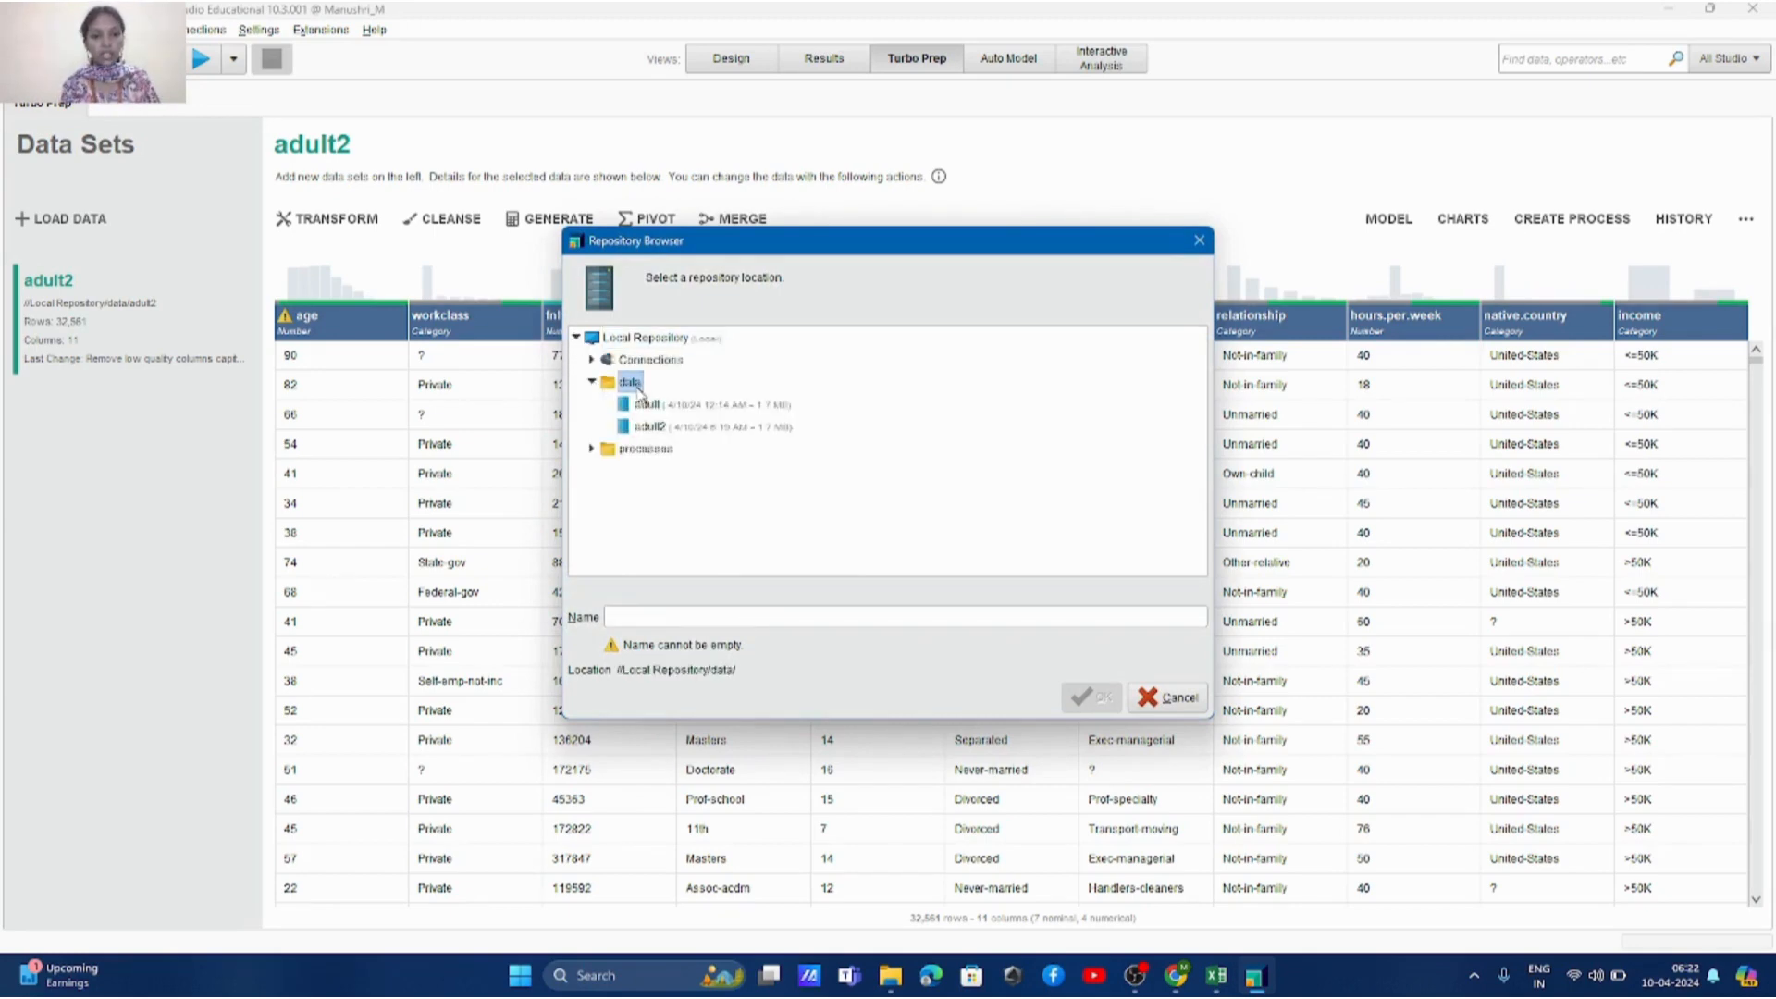
{"action": "left_click", "coordinate": [687, 616]}
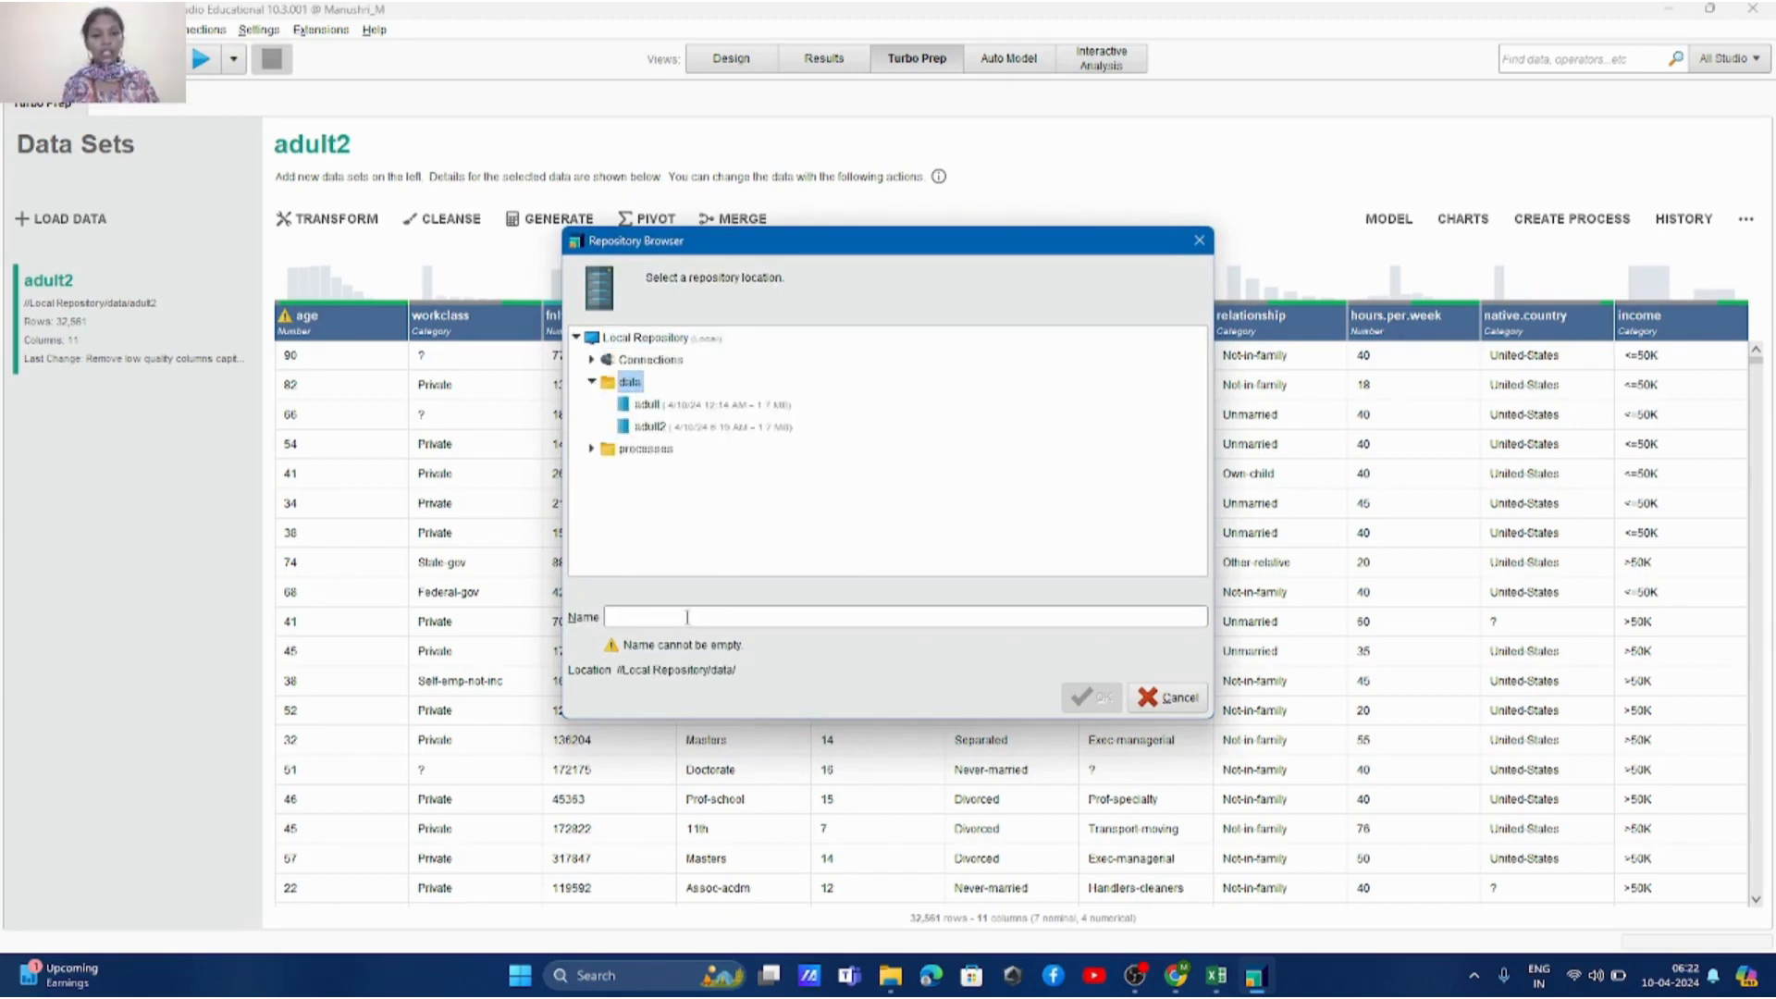
{"action": "type", "text": "pro"}
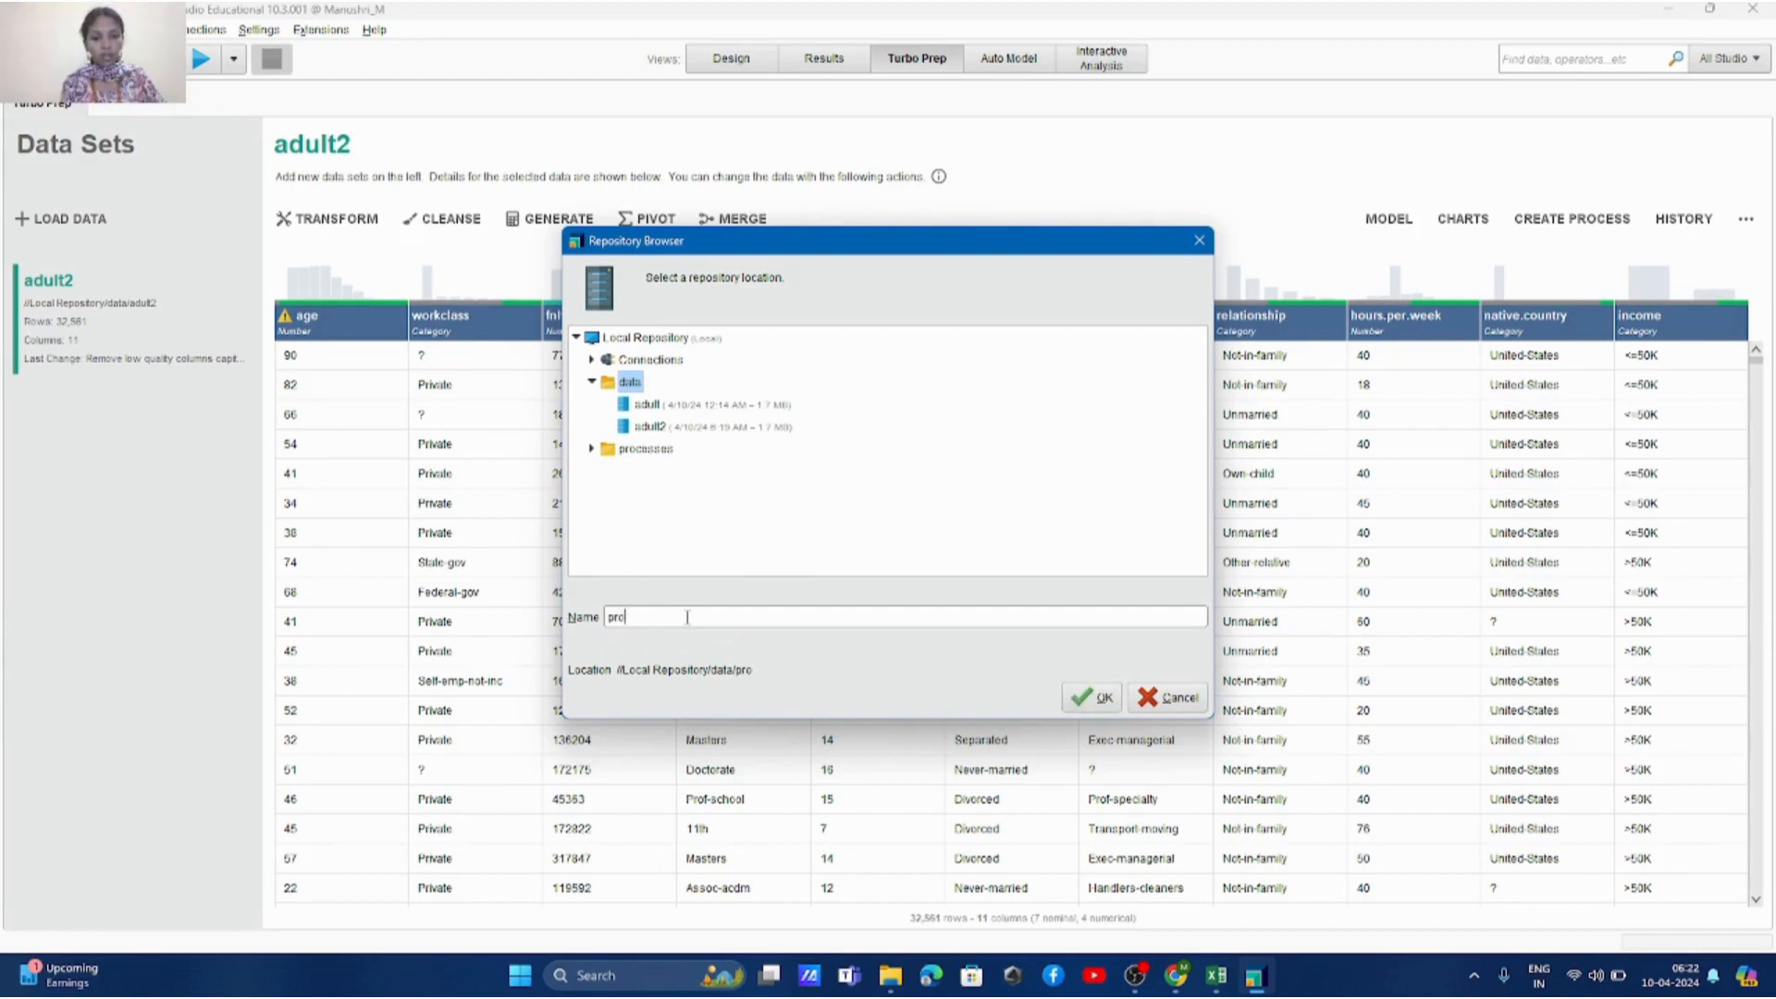
{"action": "type", "text": "cess"}
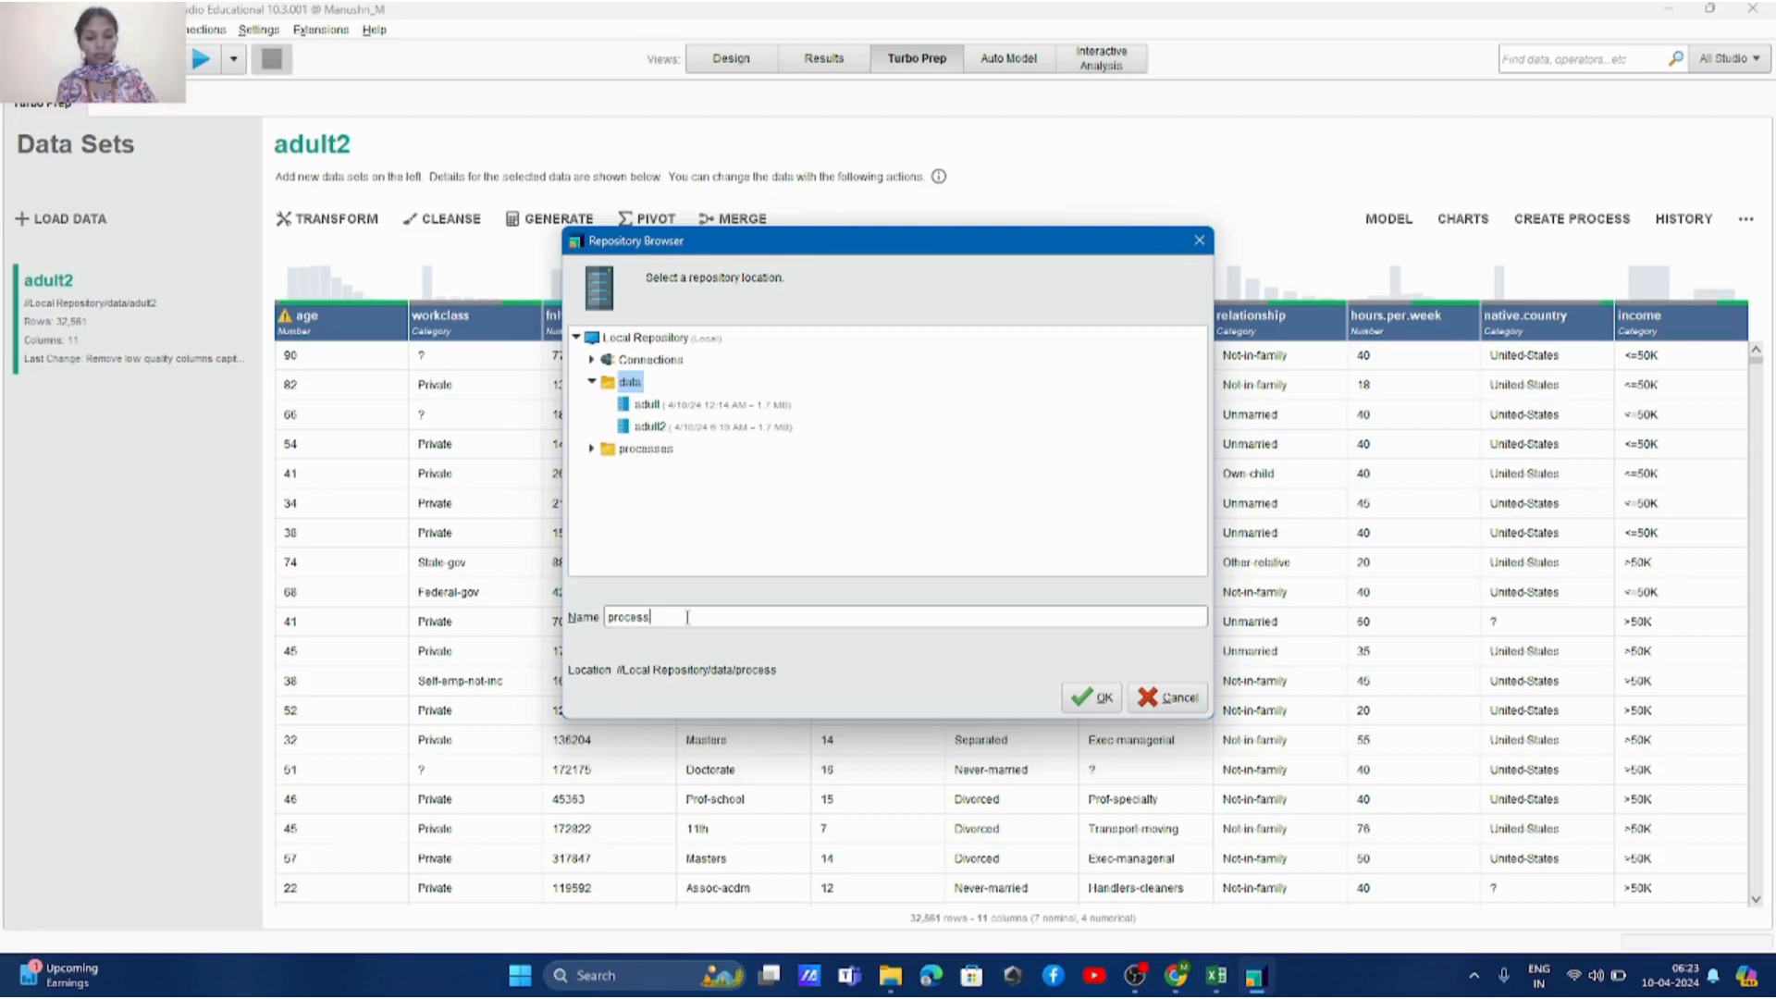
{"action": "type", "text": " part1"}
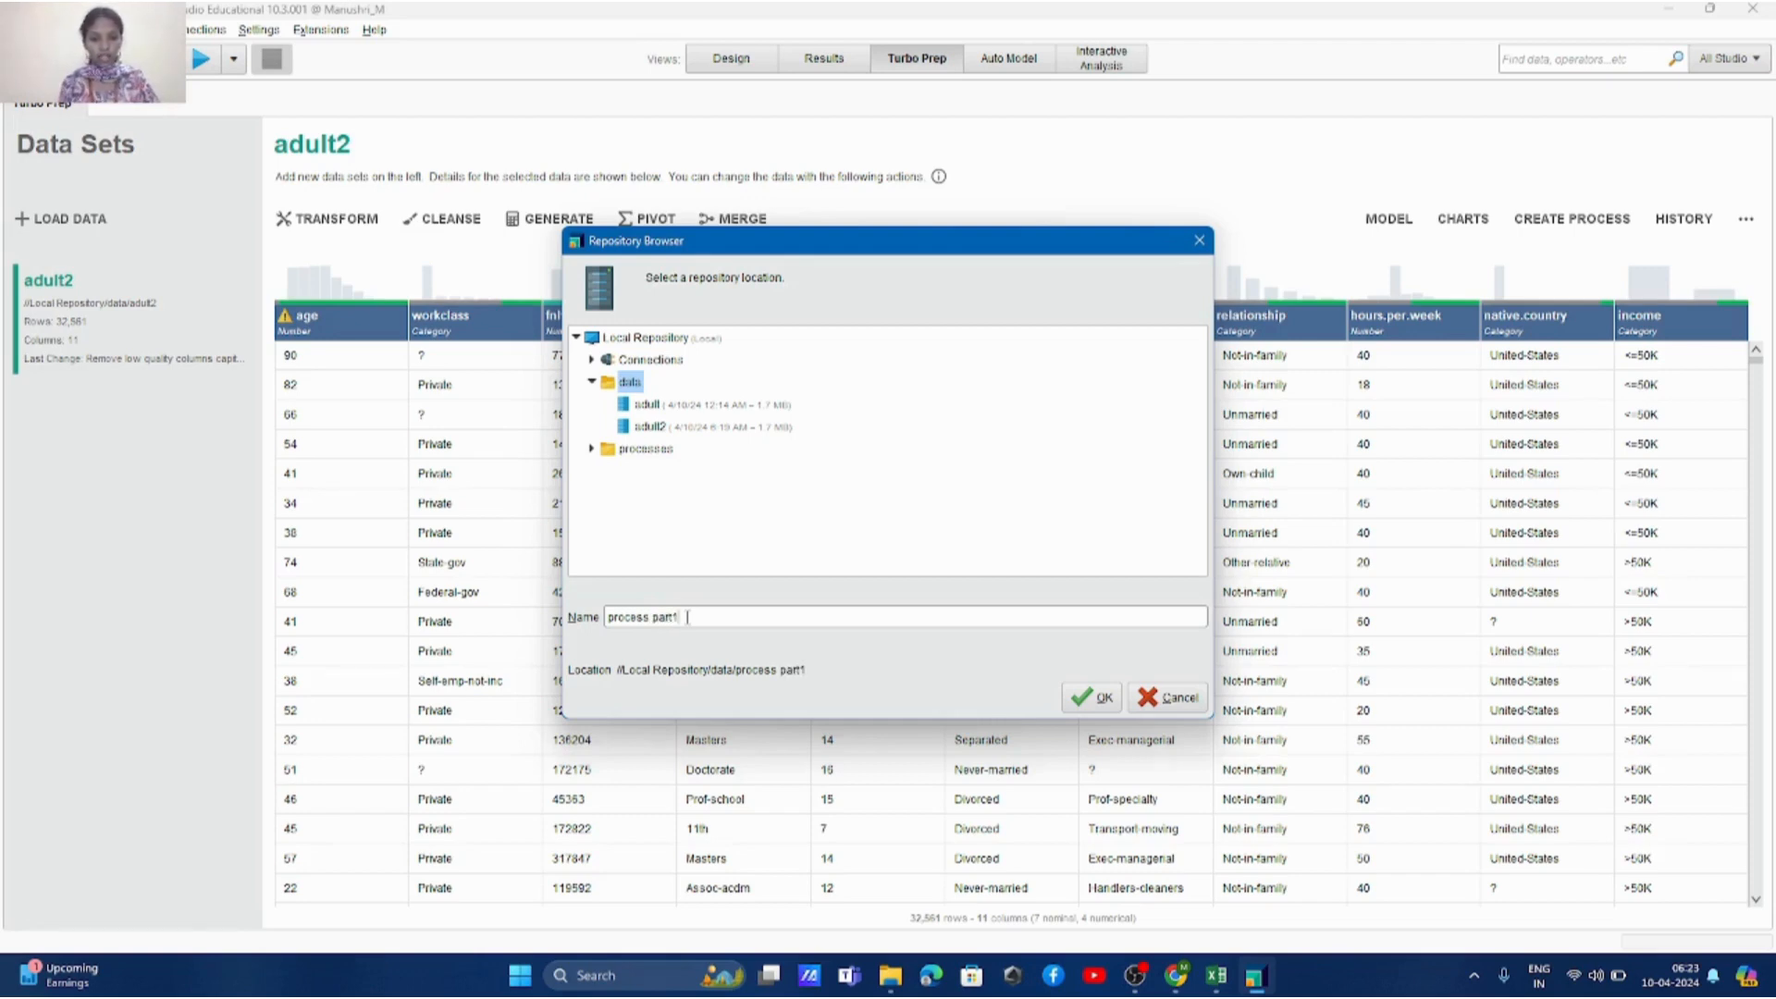
{"action": "left_click", "coordinate": [1092, 698]}
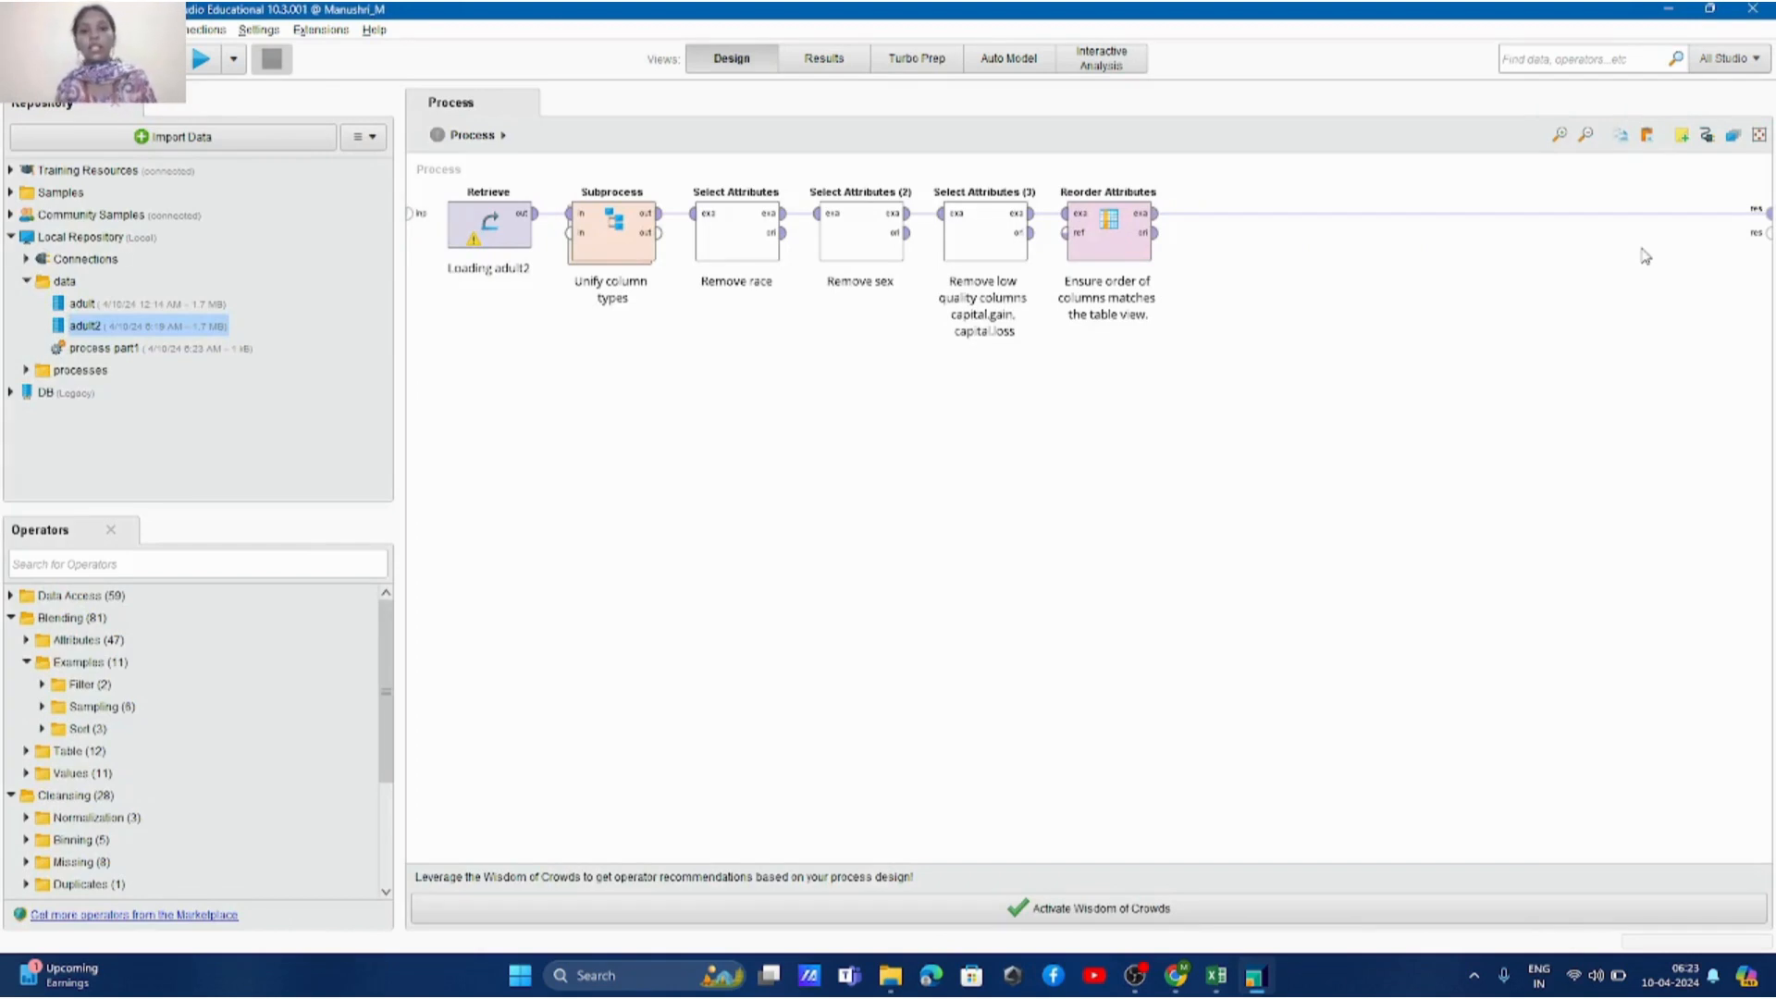
Step: Export the prepared adult2 data from Turbo Prep to the Local Repository's data folder as "adult2 Transformed"
{"action": "left_click", "coordinate": [899, 61]}
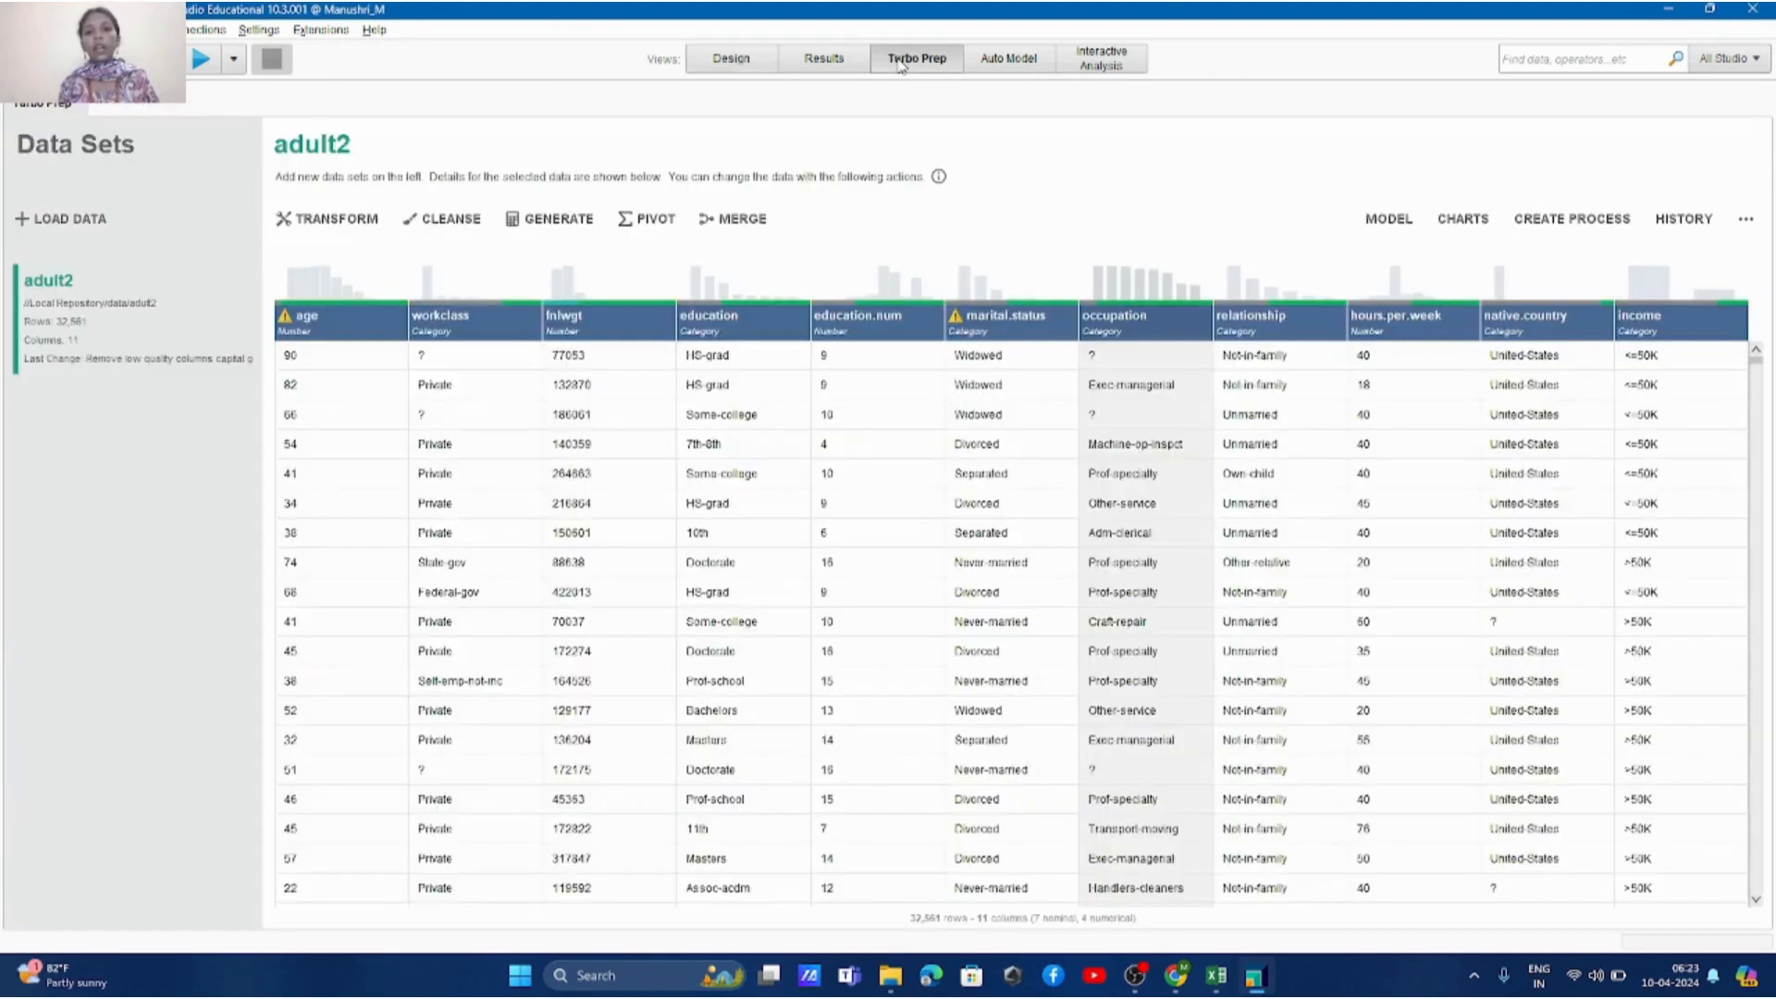
{"action": "left_click", "coordinate": [1746, 222]}
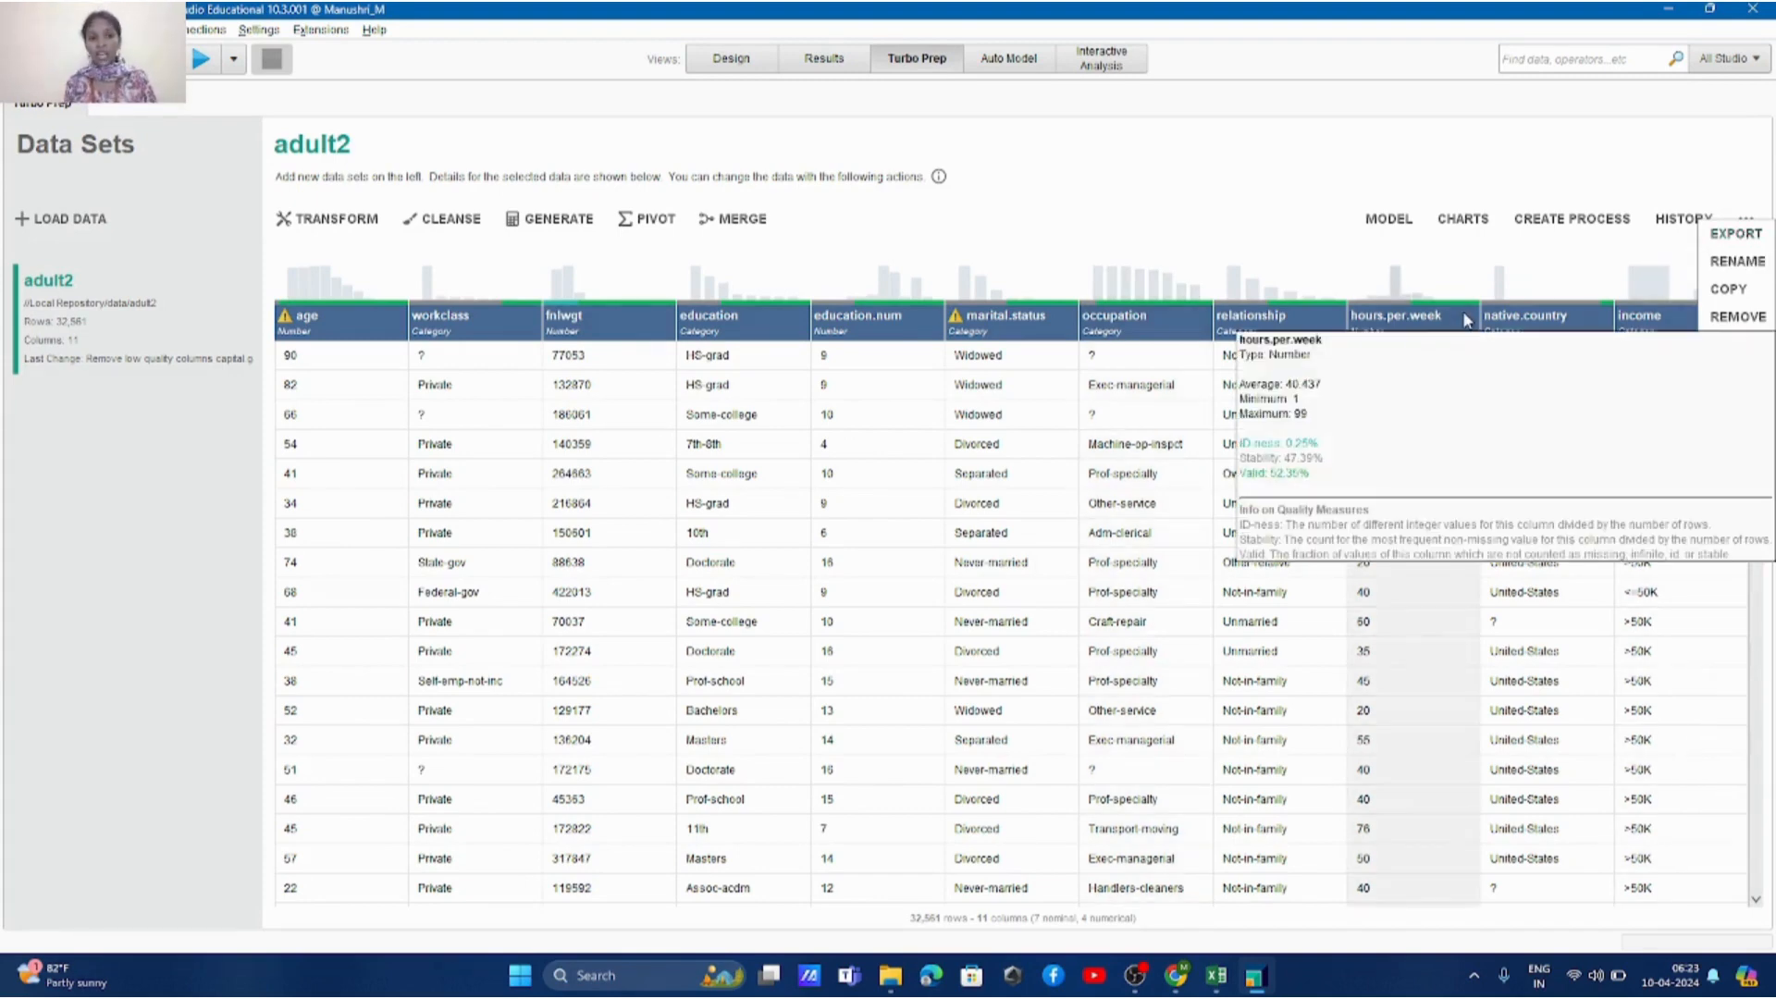
{"action": "left_click", "coordinate": [1736, 234]}
{"action": "left_click", "coordinate": [667, 435]}
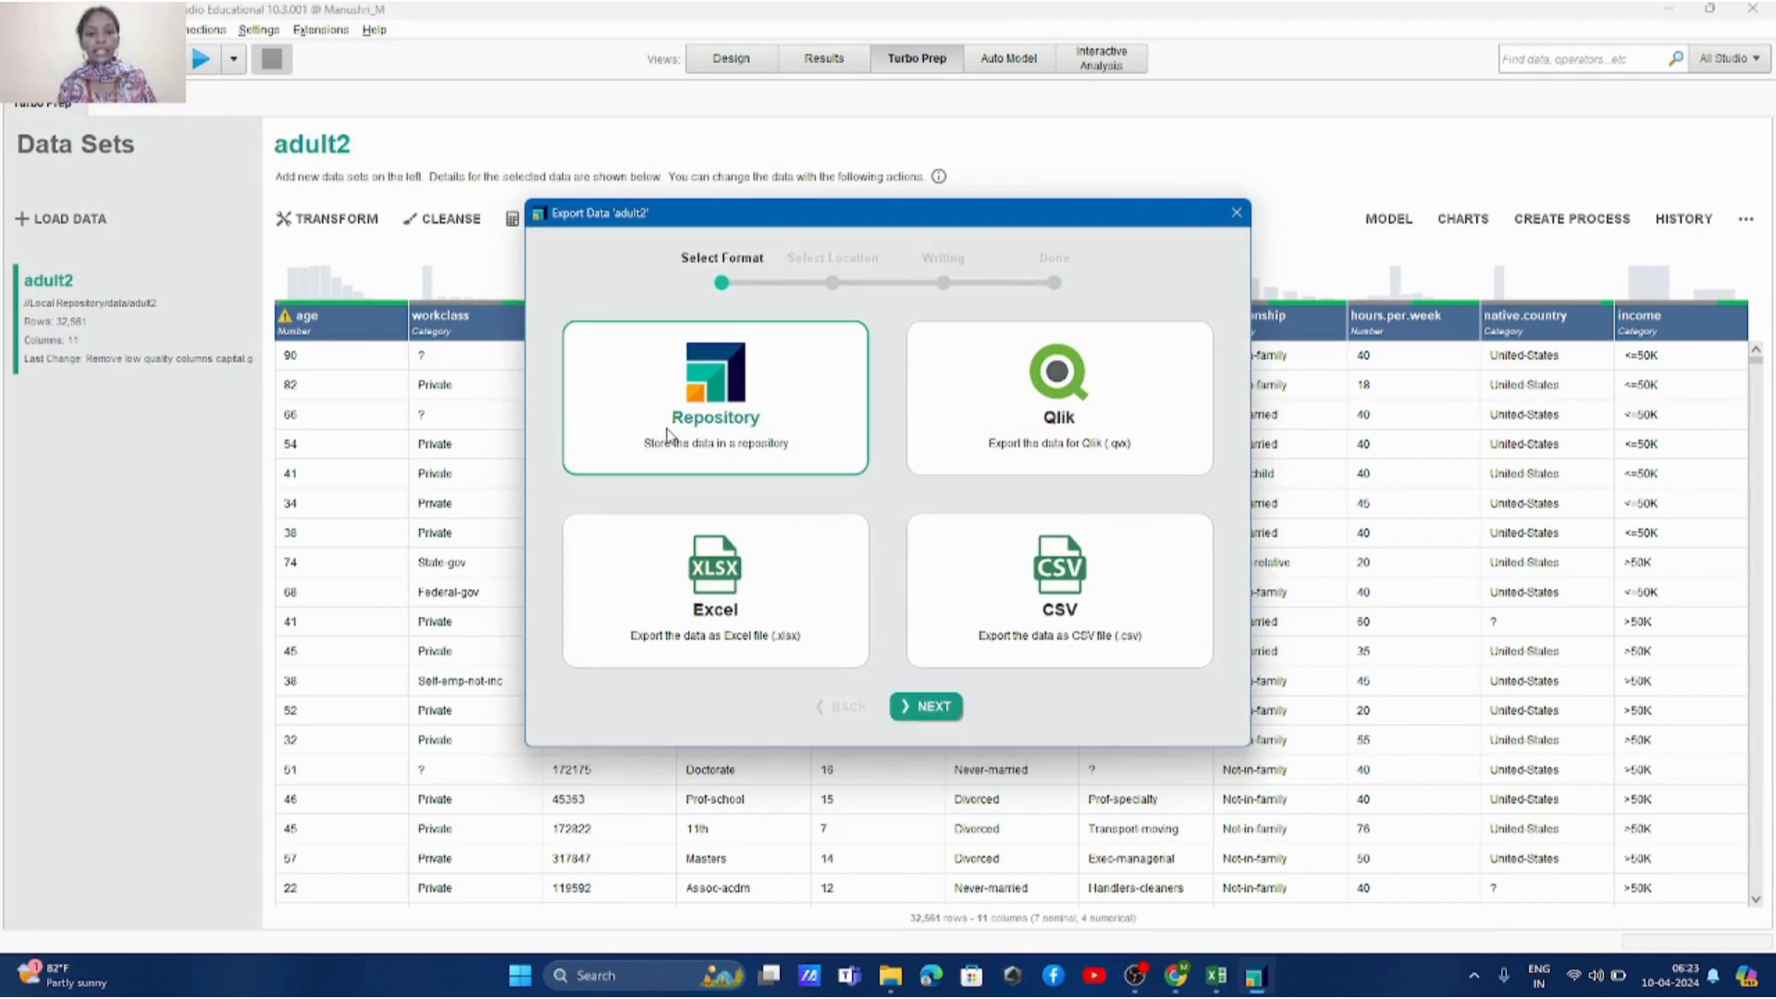
{"action": "left_click", "coordinate": [948, 712]}
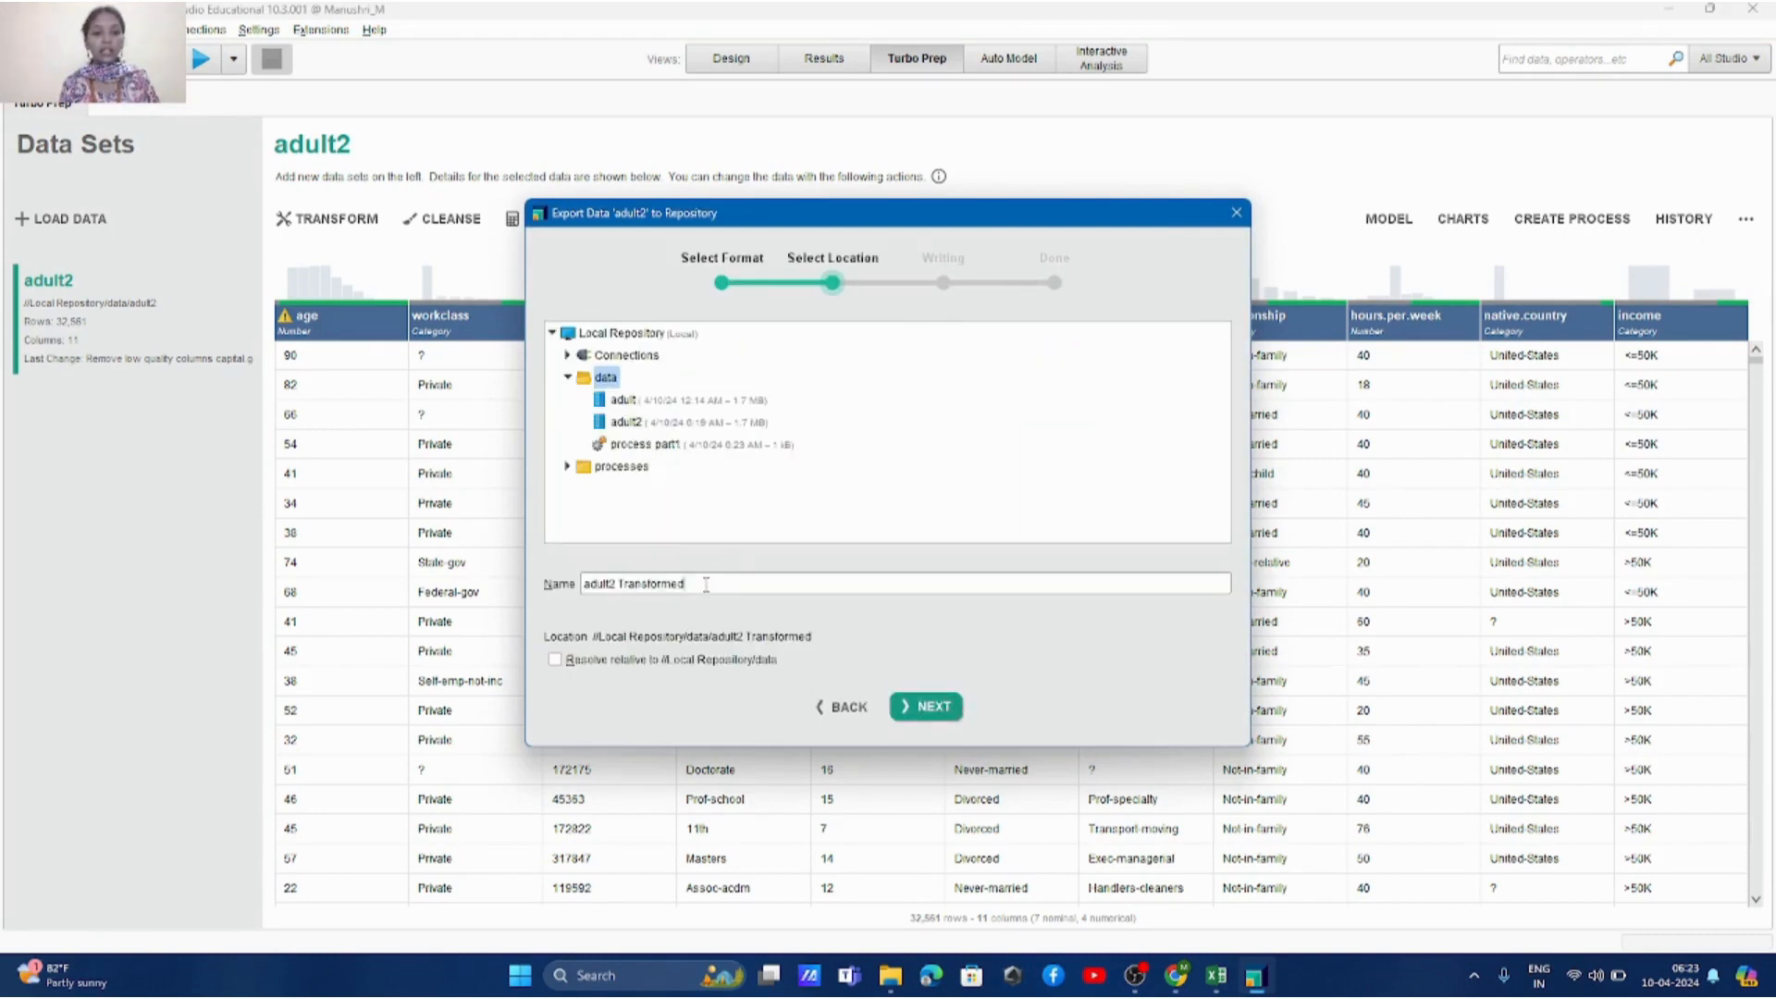
{"action": "left_click", "coordinate": [928, 708]}
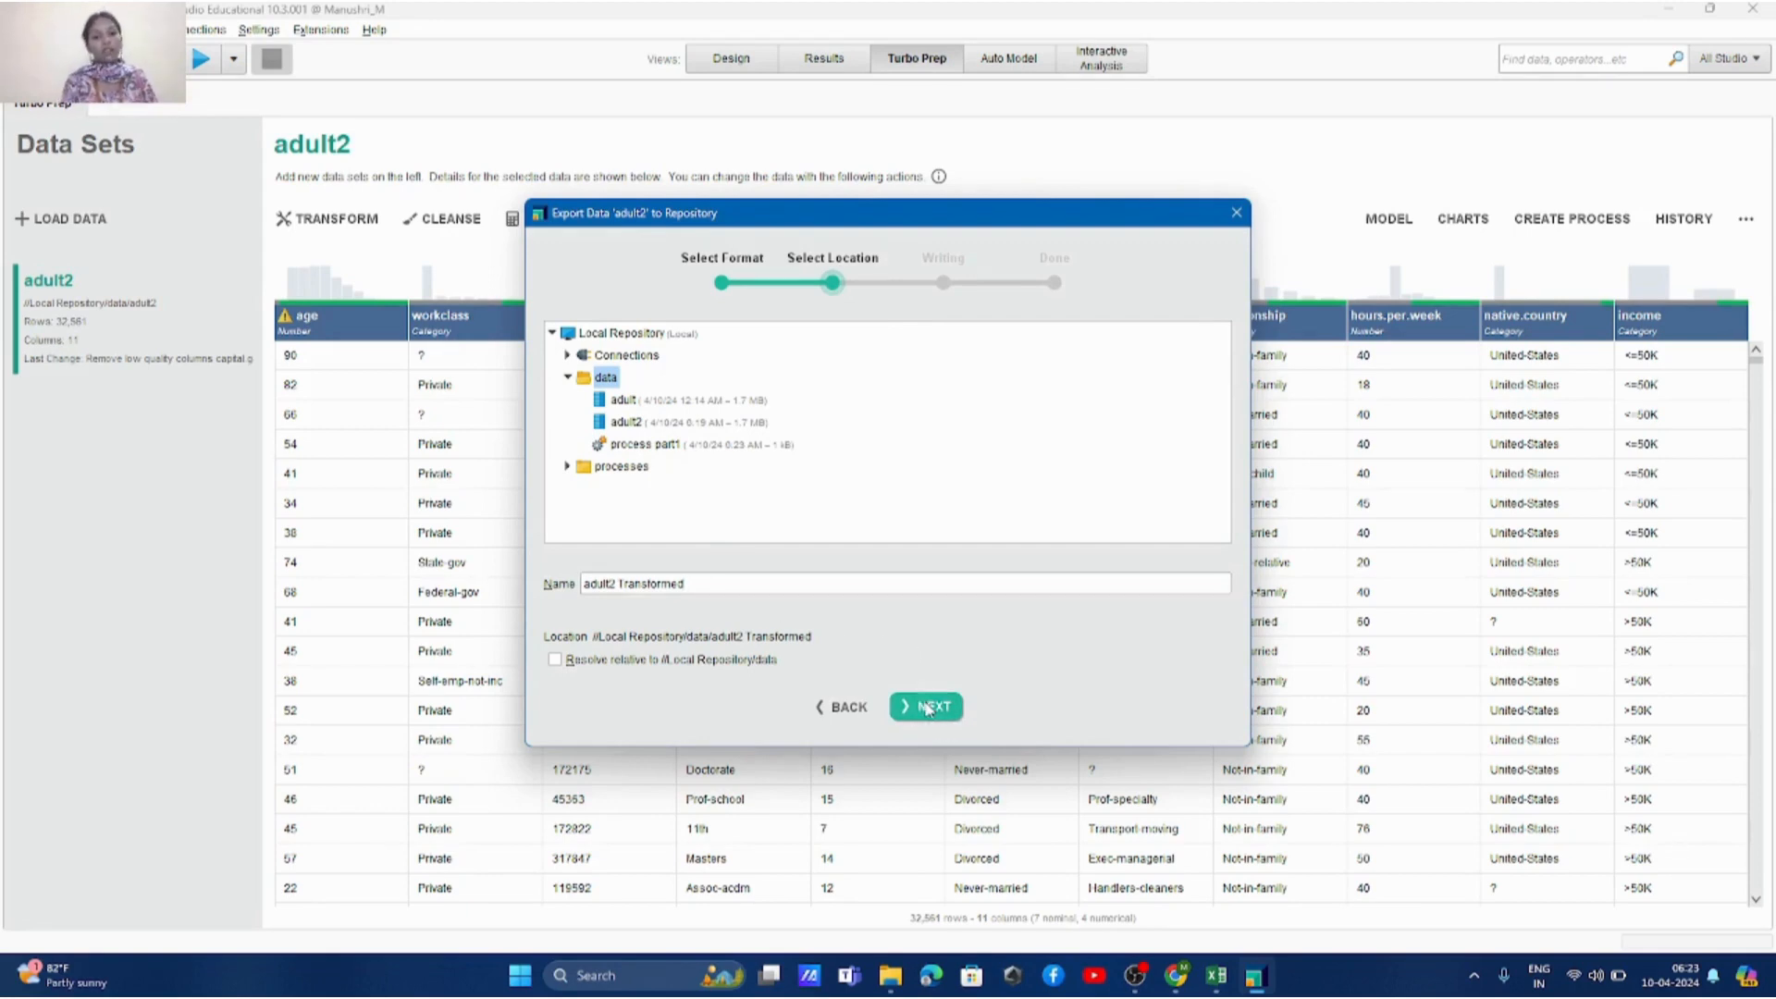
{"action": "left_click", "coordinate": [926, 708]}
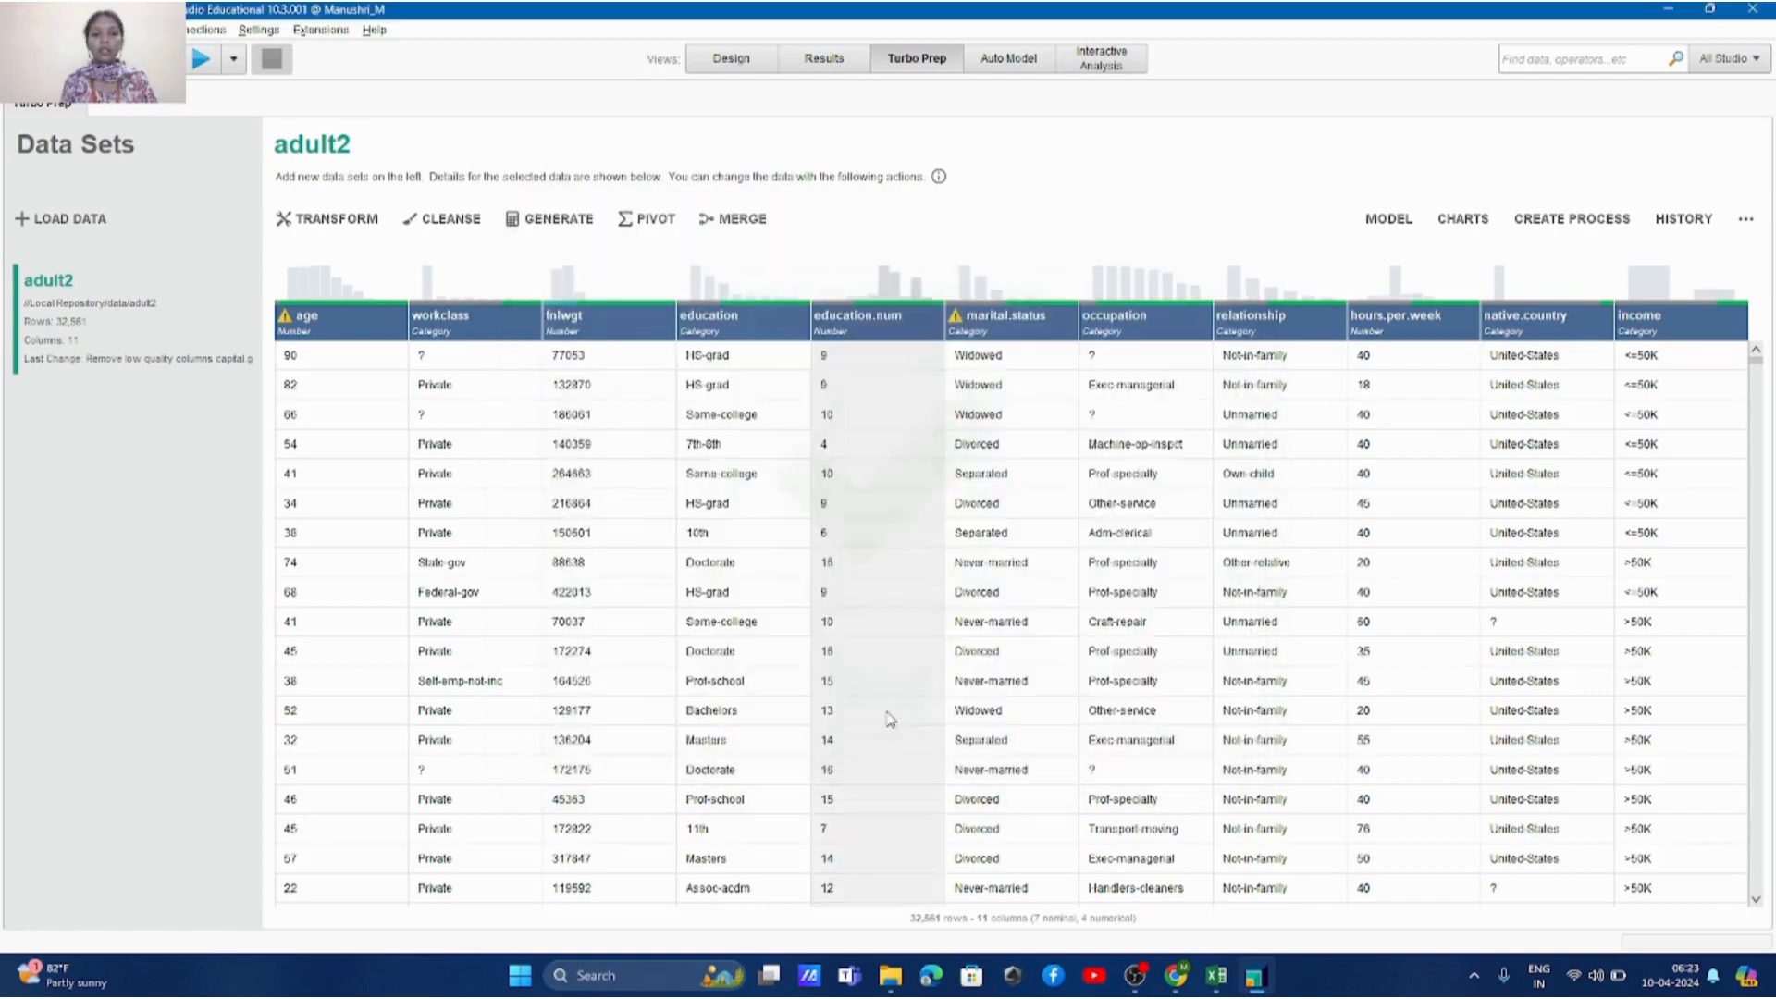
Step: Load adult2 Transformed from the Local Repository's data folder into Auto Model for a new model
{"action": "left_click", "coordinate": [1010, 59]}
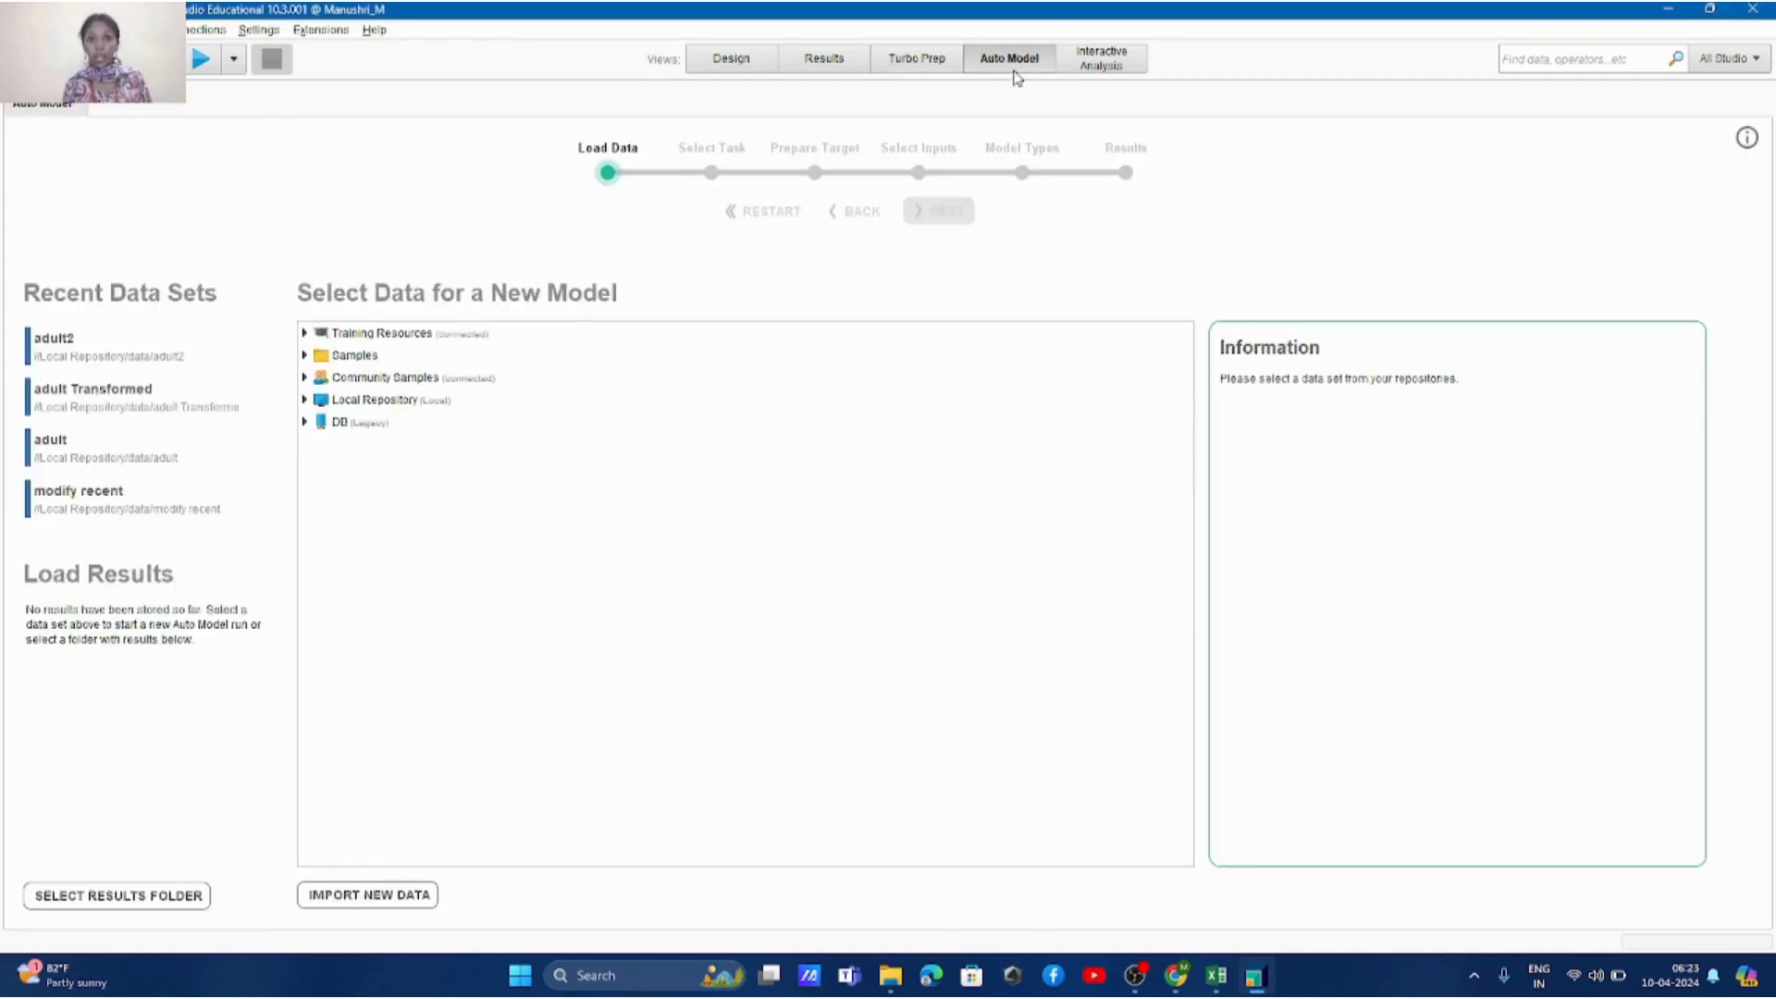
{"action": "left_click", "coordinate": [305, 400]}
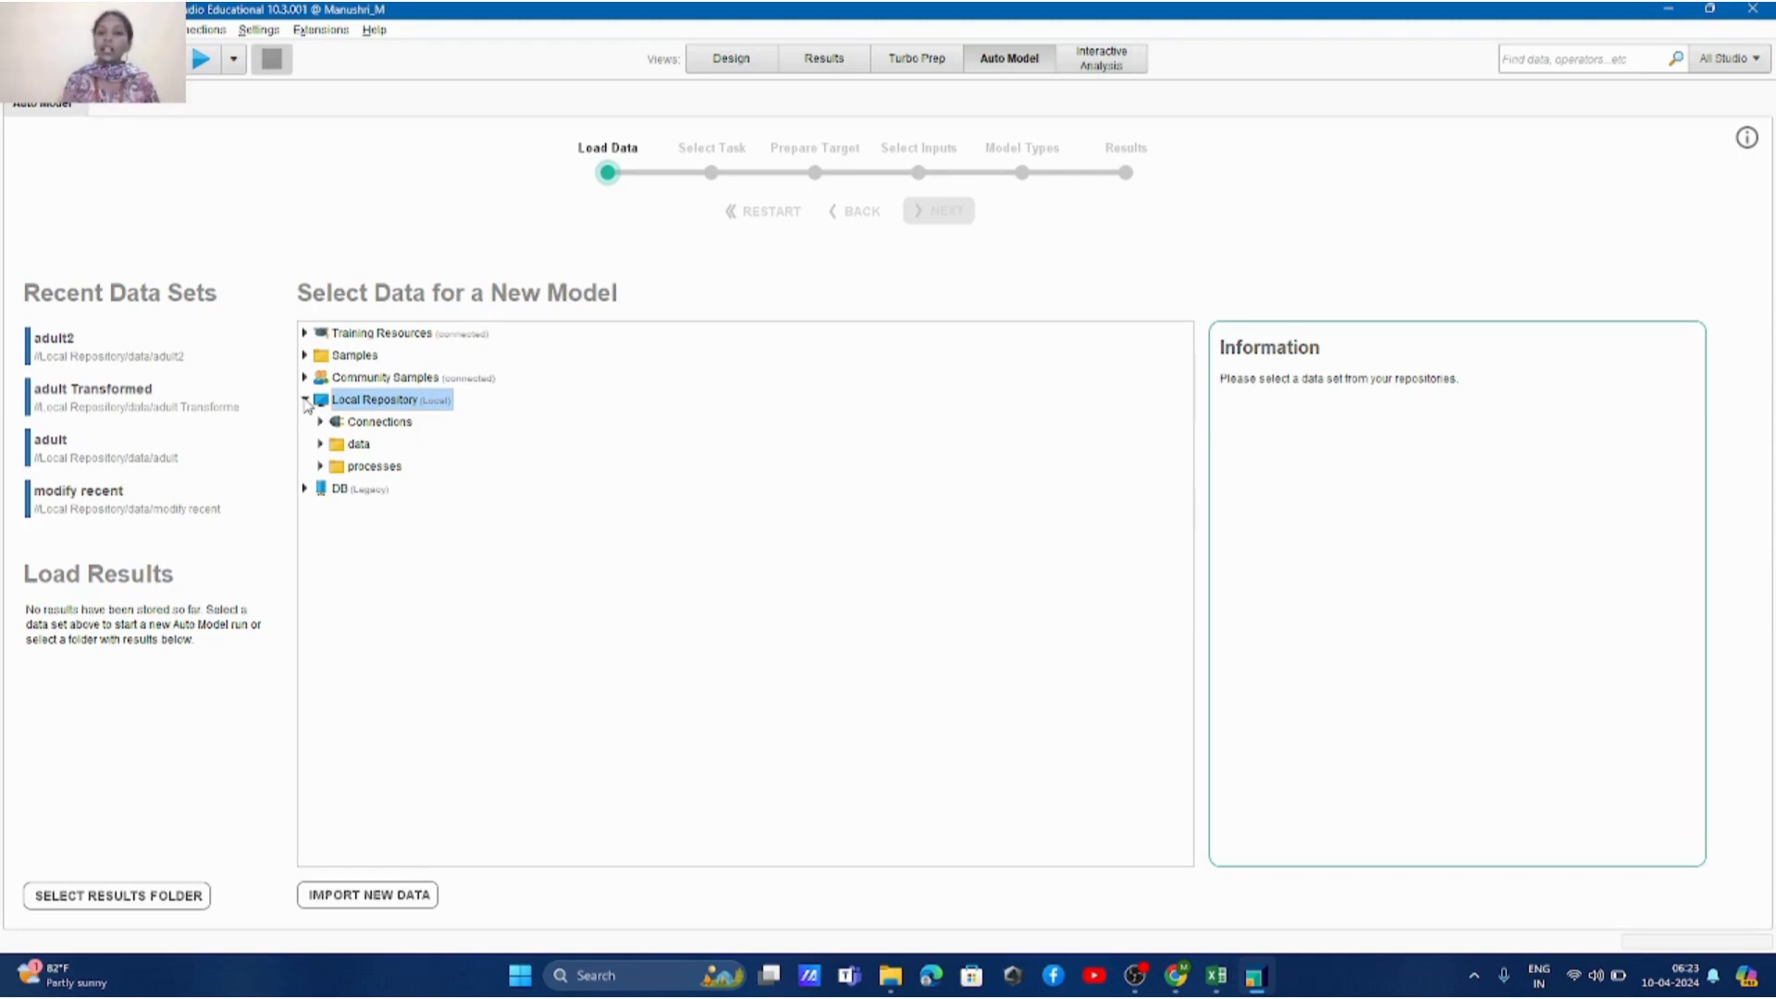
{"action": "left_click", "coordinate": [321, 445]}
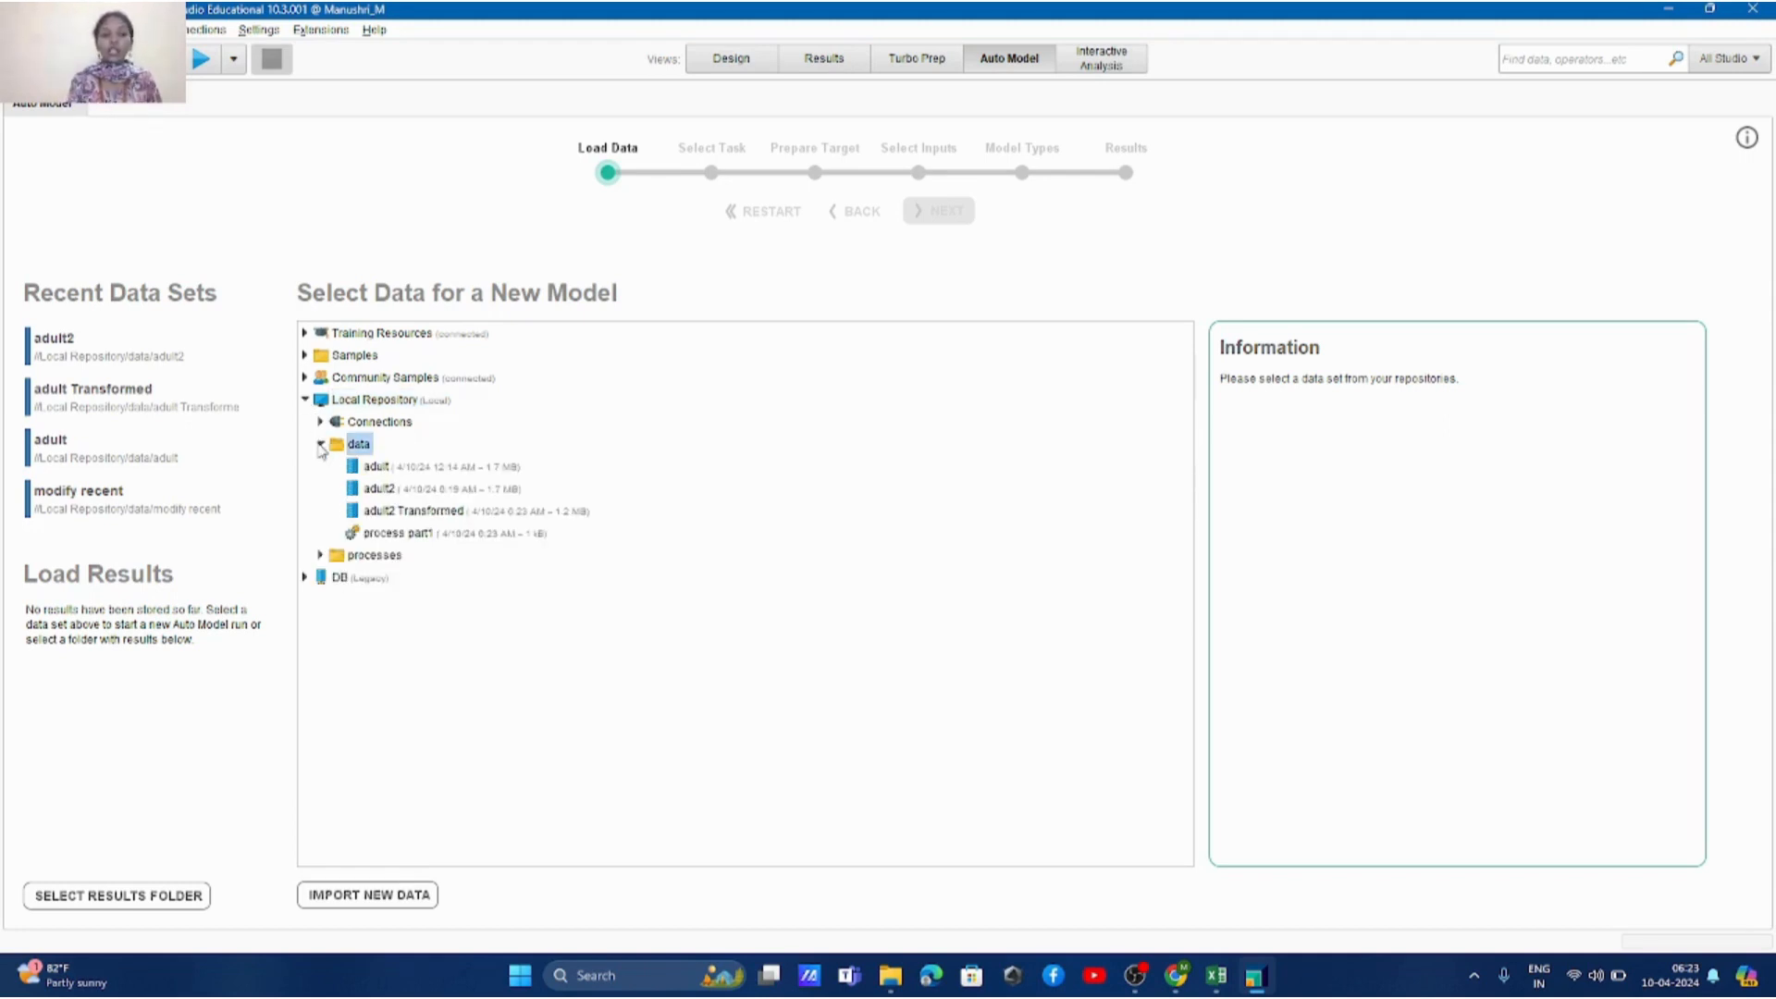
{"action": "left_click", "coordinate": [418, 514]}
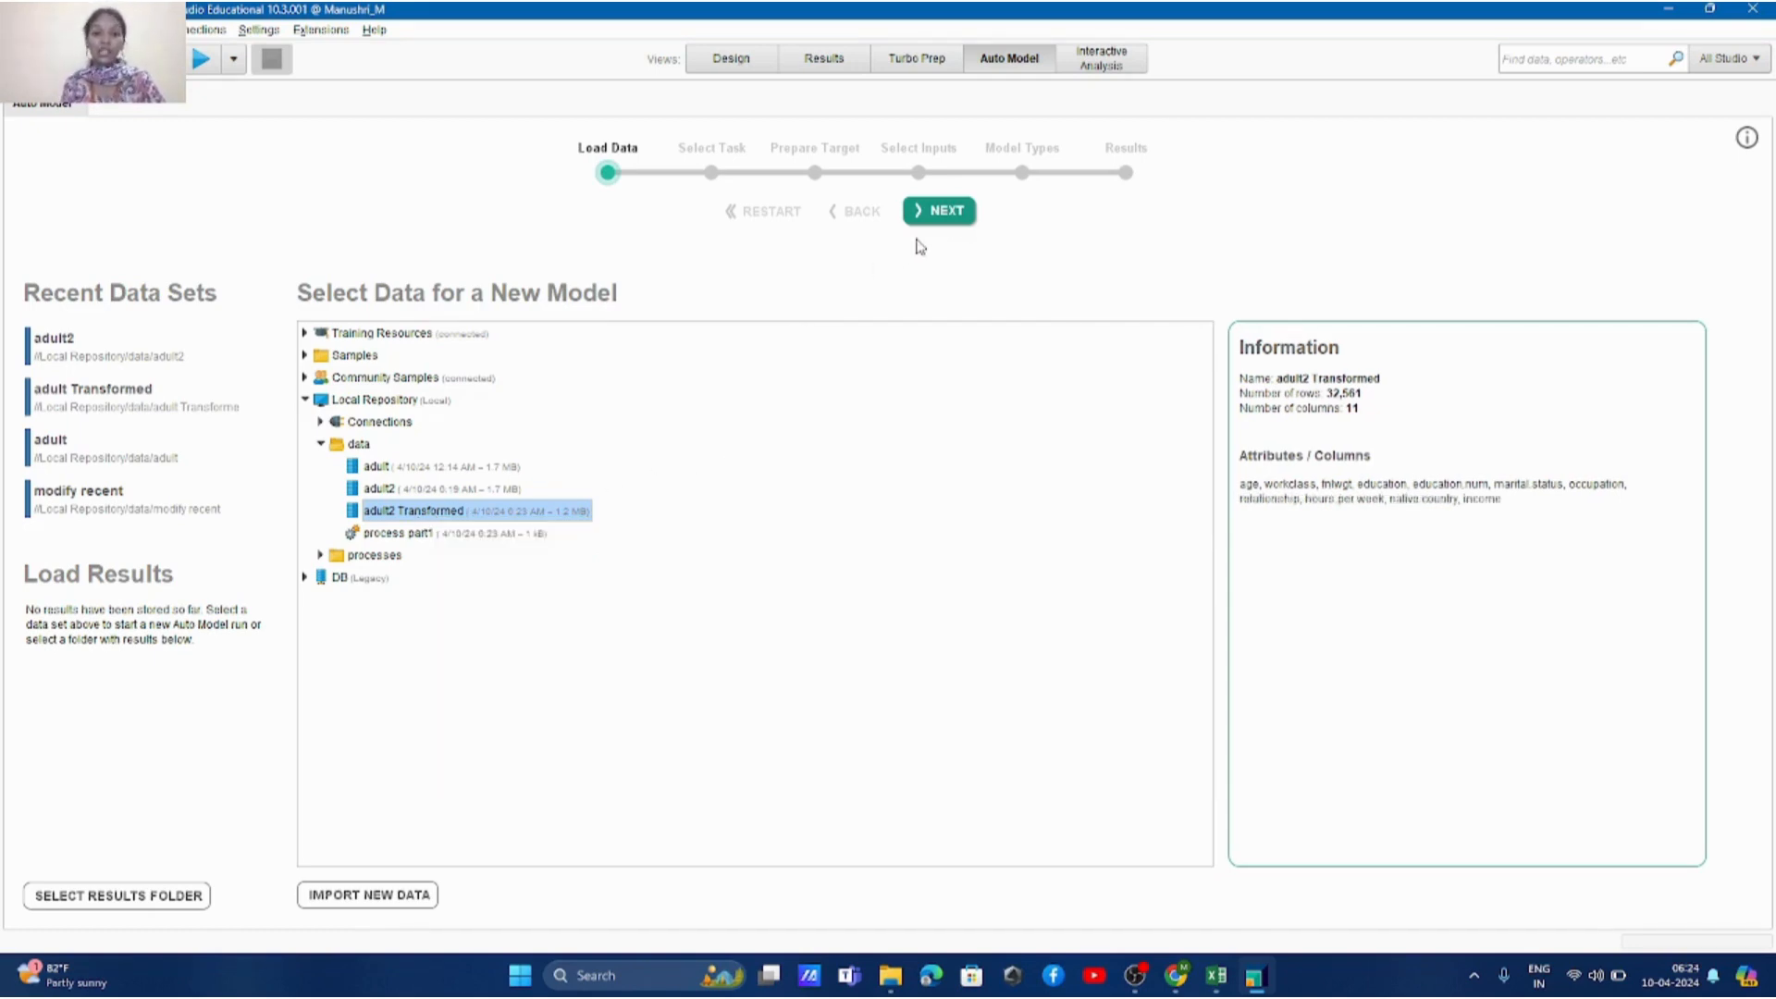
{"action": "left_click", "coordinate": [944, 218]}
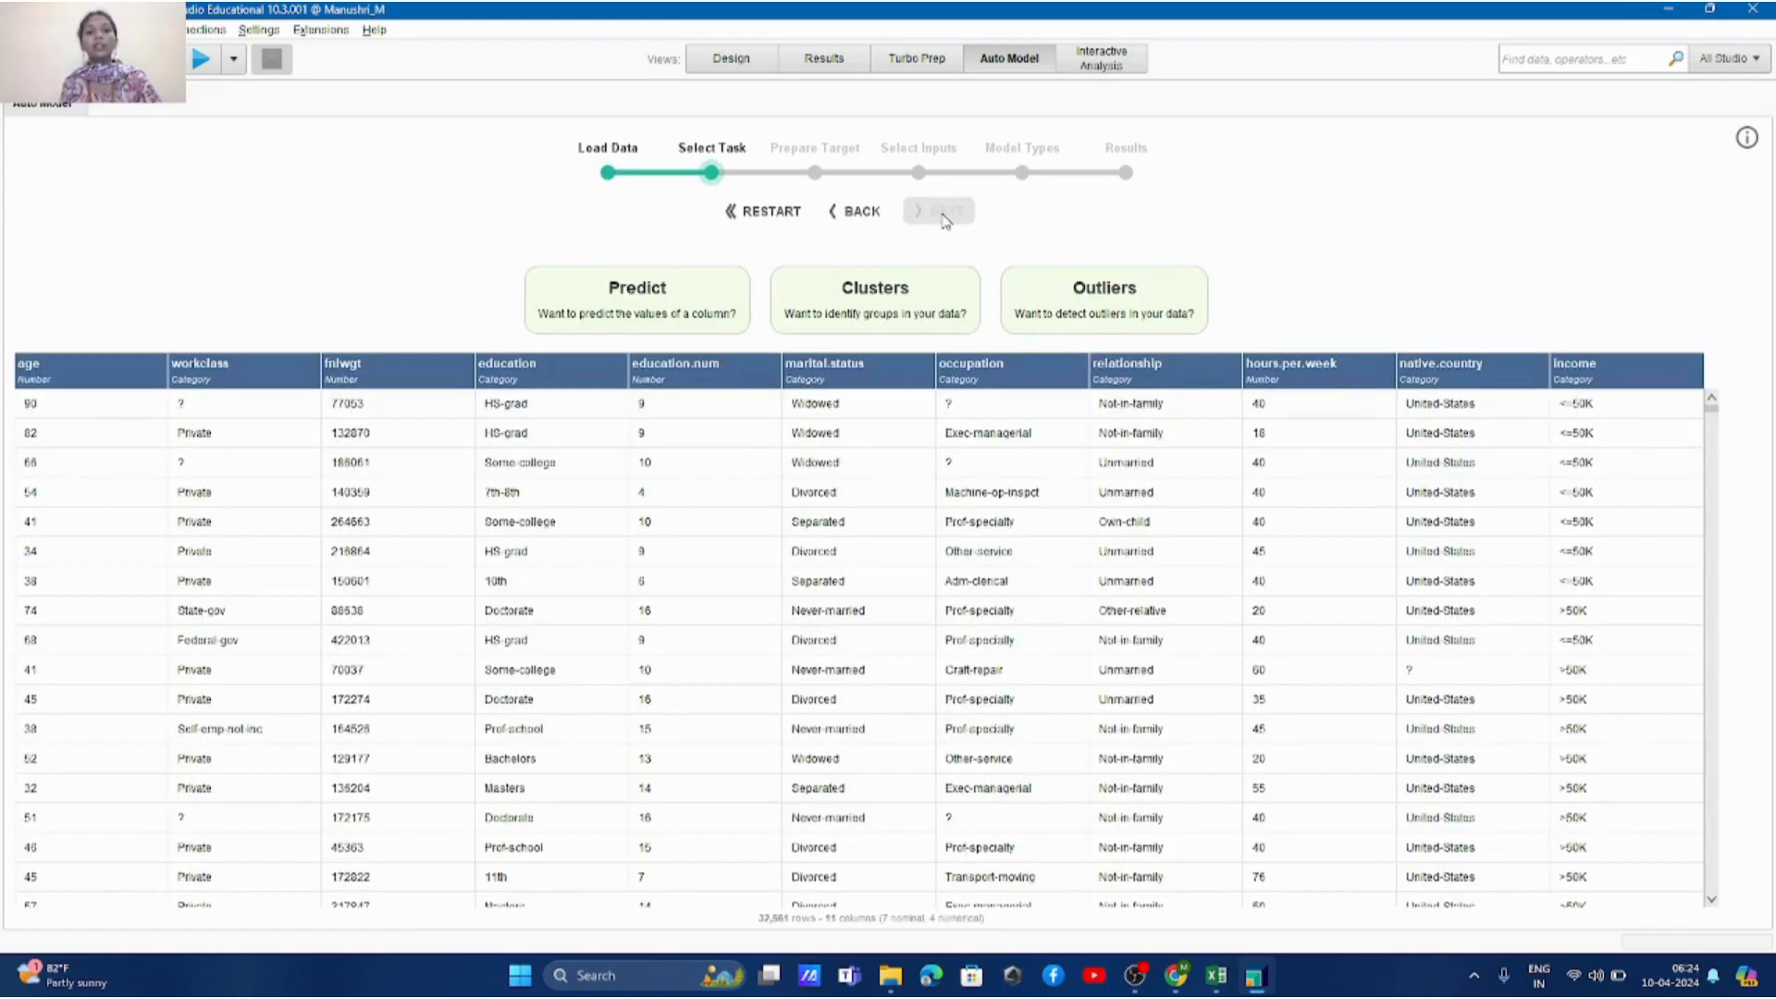
Step: Set the Auto Model task to predict the income column, keeping <=50K as the class of highest interest
{"action": "left_click", "coordinate": [683, 322]}
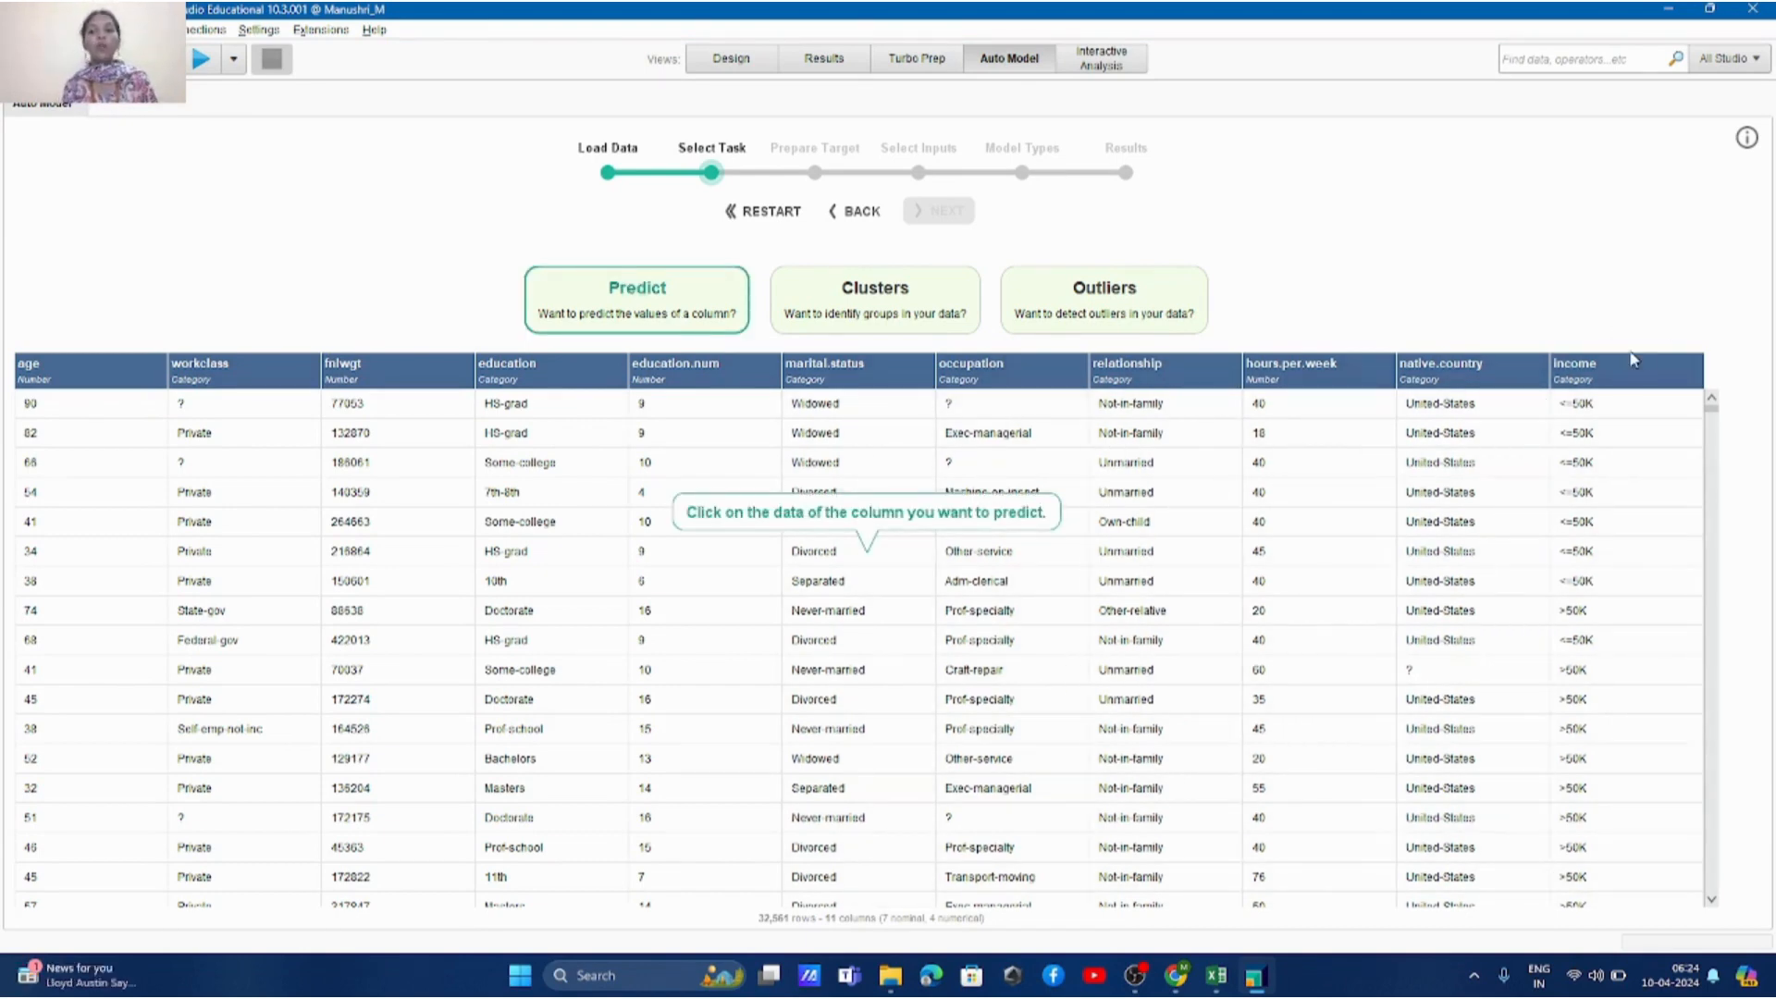
{"action": "left_click", "coordinate": [1616, 388]}
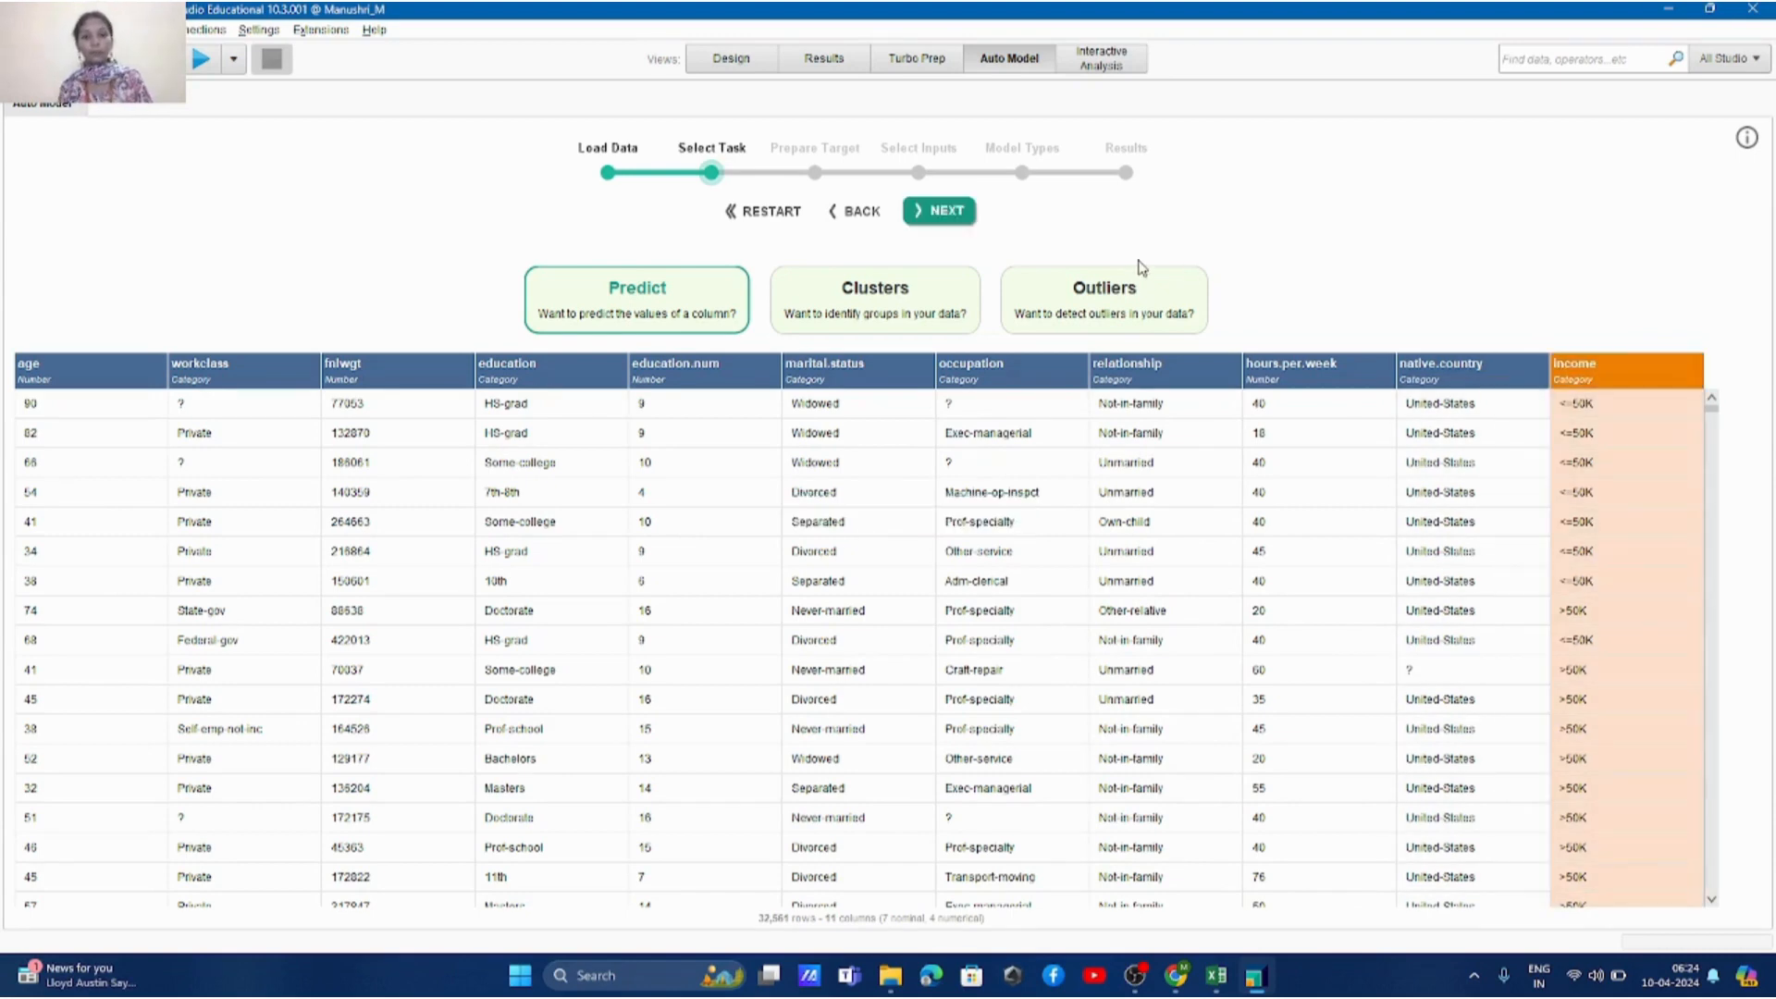
{"action": "left_click", "coordinate": [939, 211]}
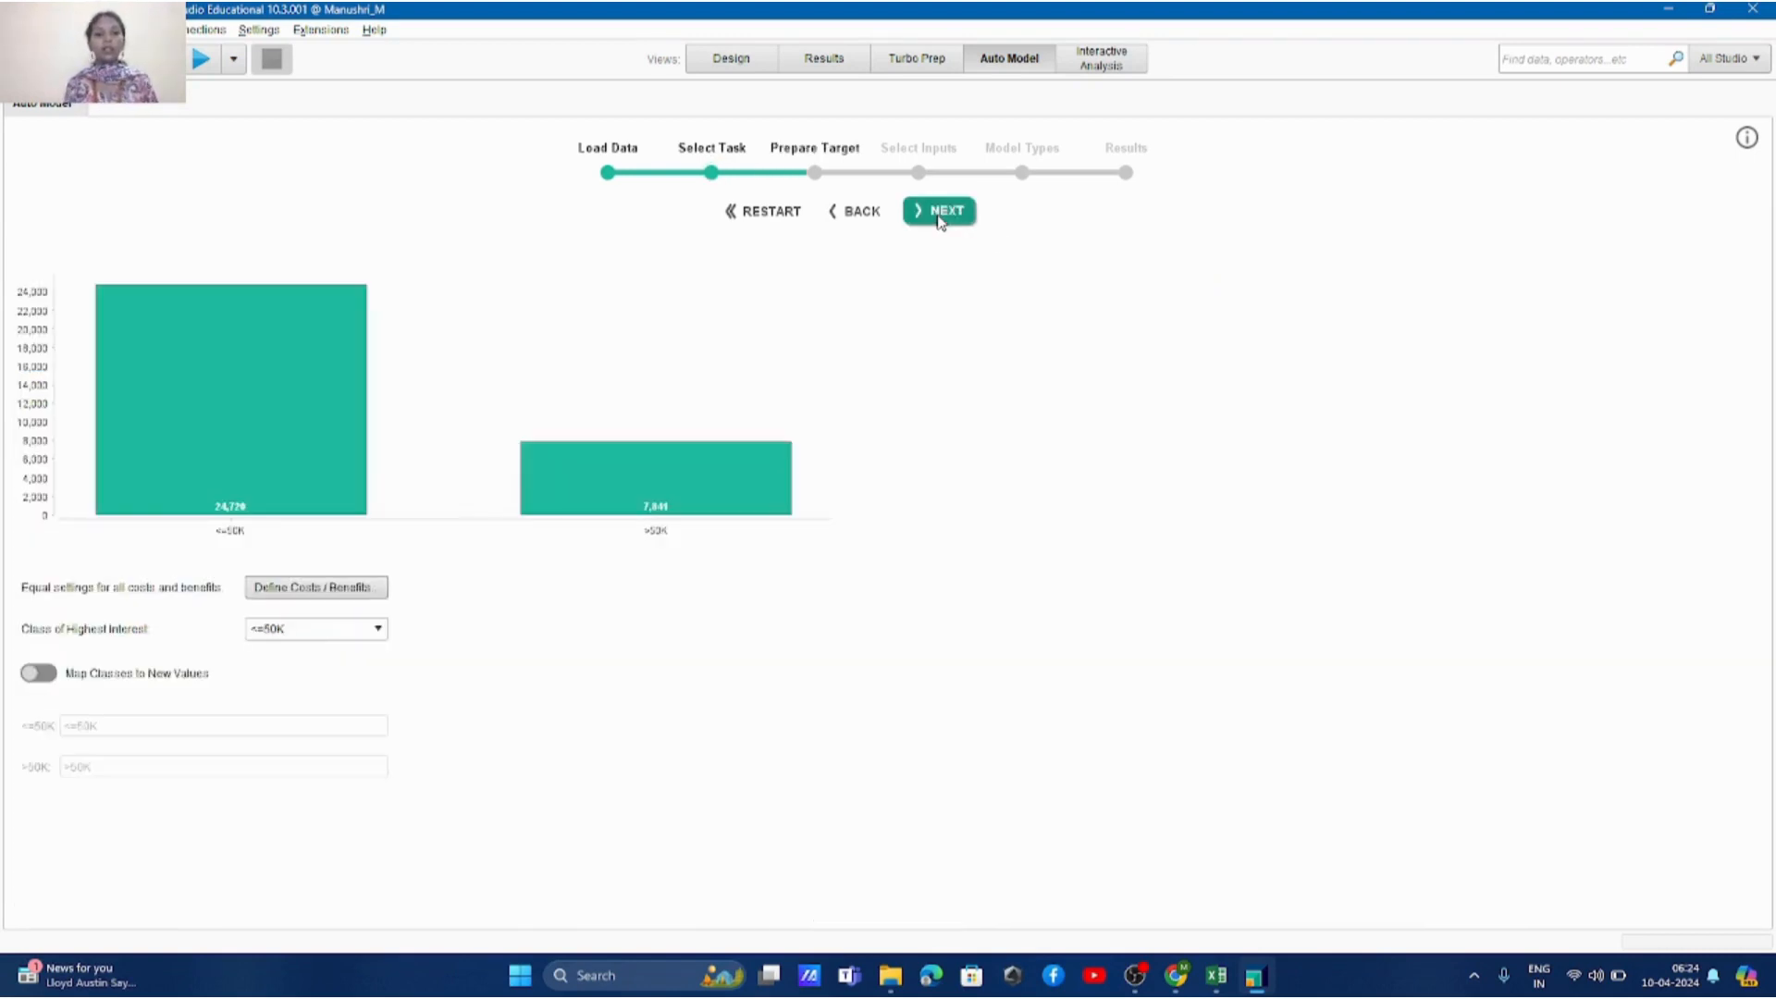
{"action": "left_click", "coordinate": [939, 211]}
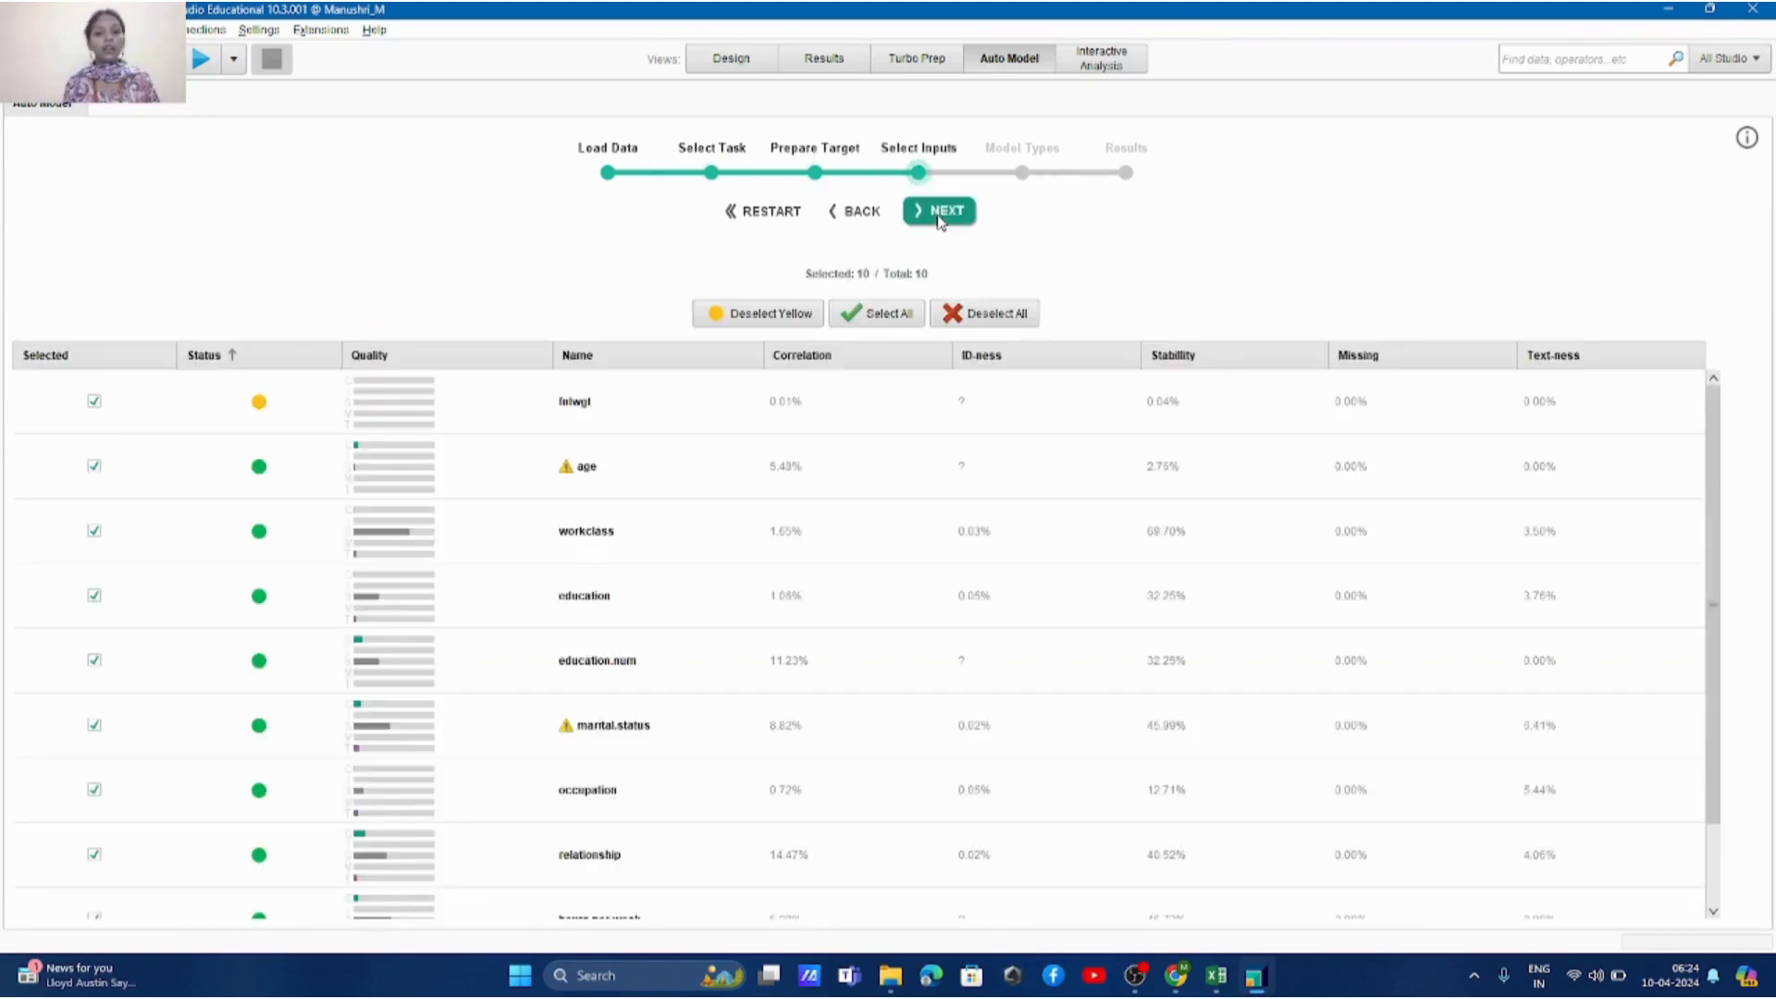
Step: Restrict the model inputs to the workclass, education and occupation columns and continue to the model types
{"action": "left_click", "coordinate": [962, 313]}
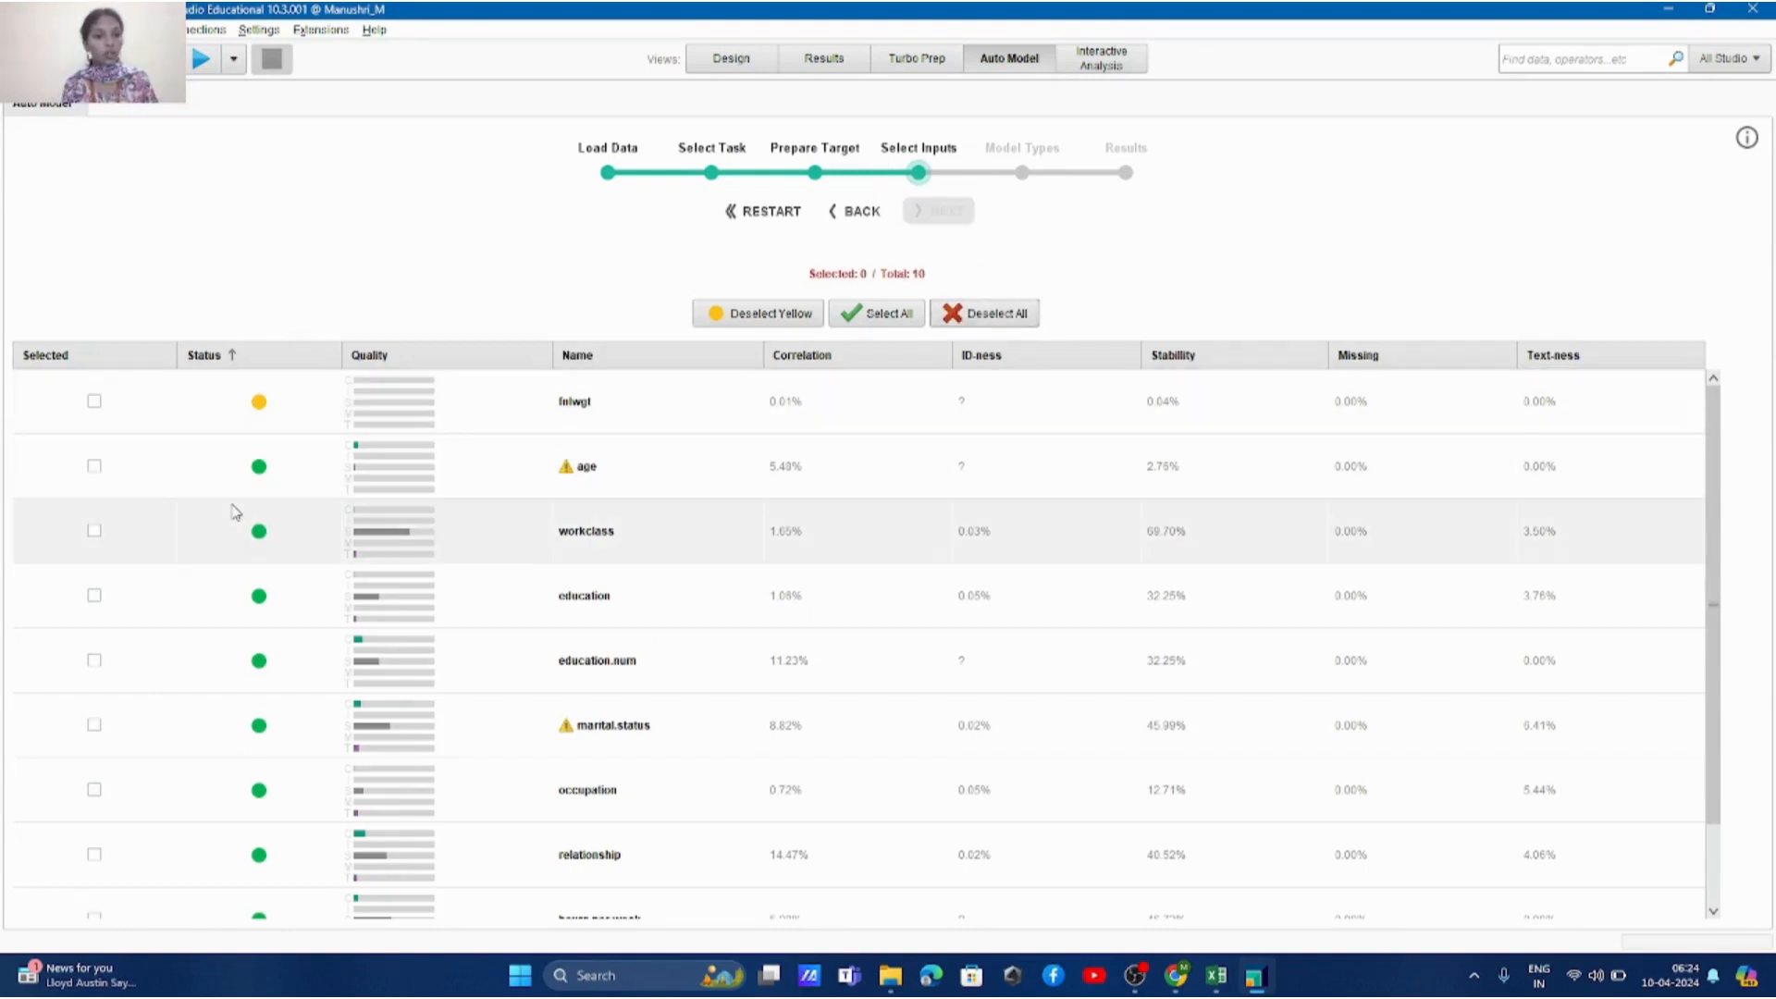
{"action": "left_click", "coordinate": [93, 530]}
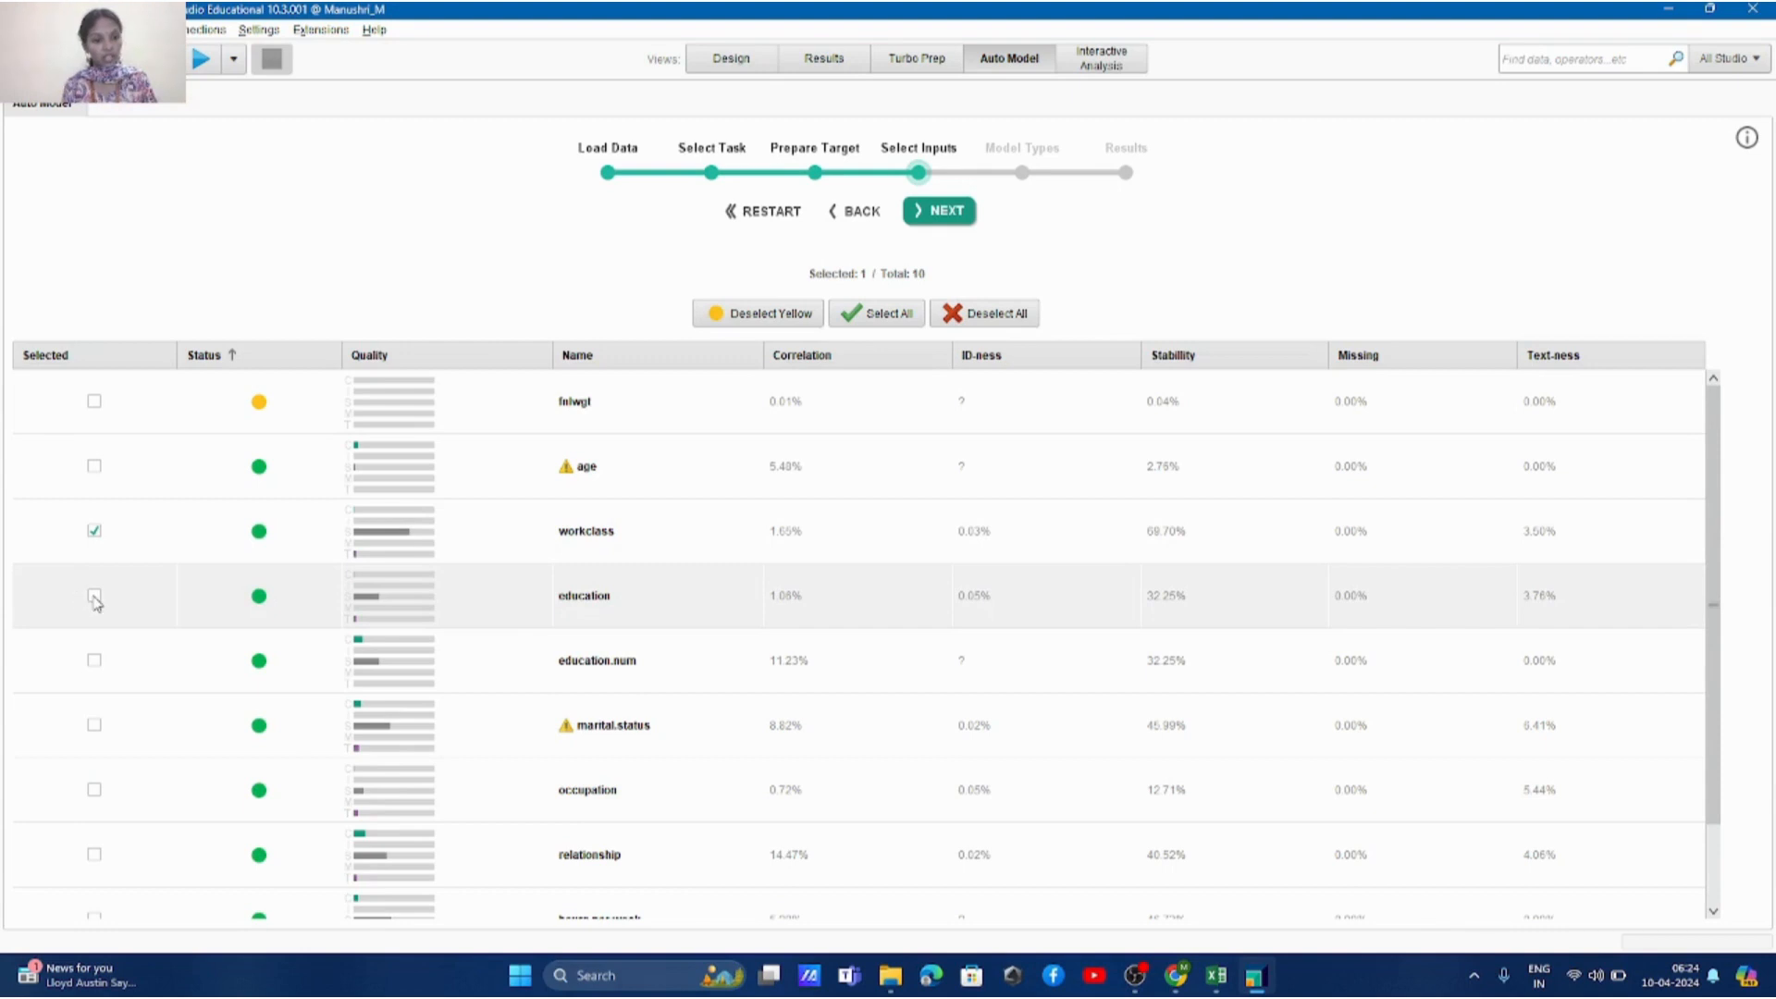
{"action": "scroll", "coordinate": [95, 601], "scroll_direction": "down", "scroll_amount": 1}
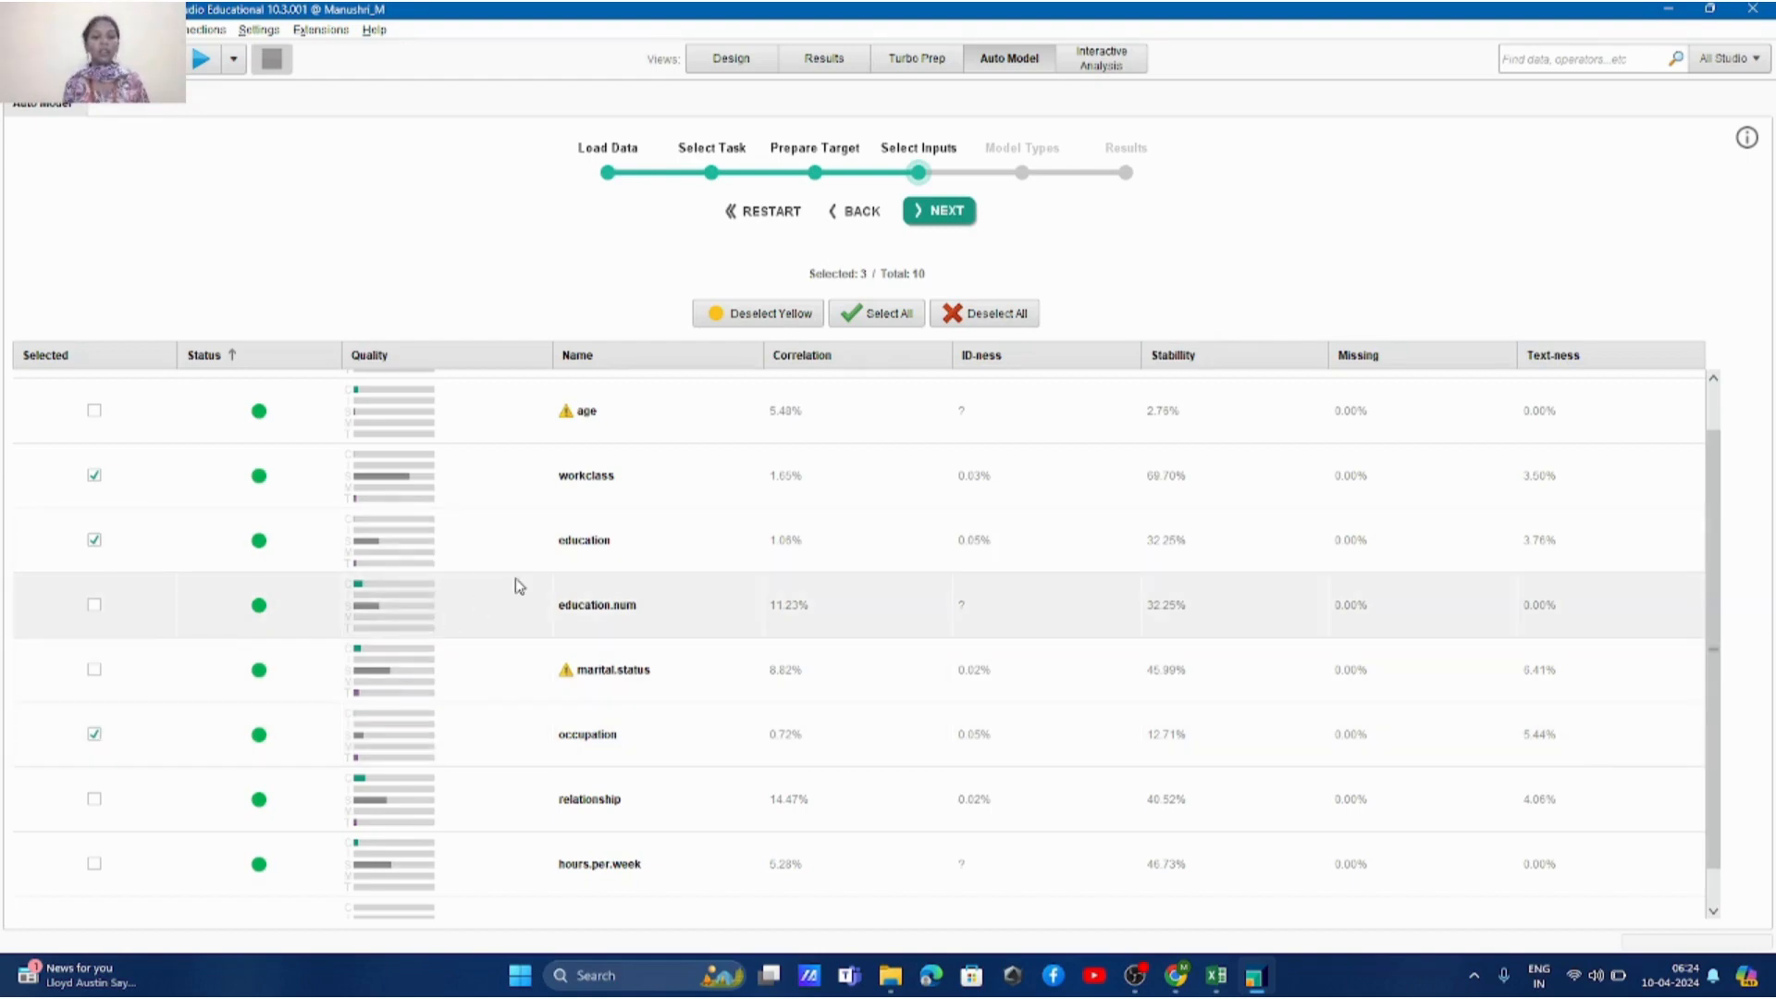
{"action": "mouse_move", "coordinate": [514, 579]}
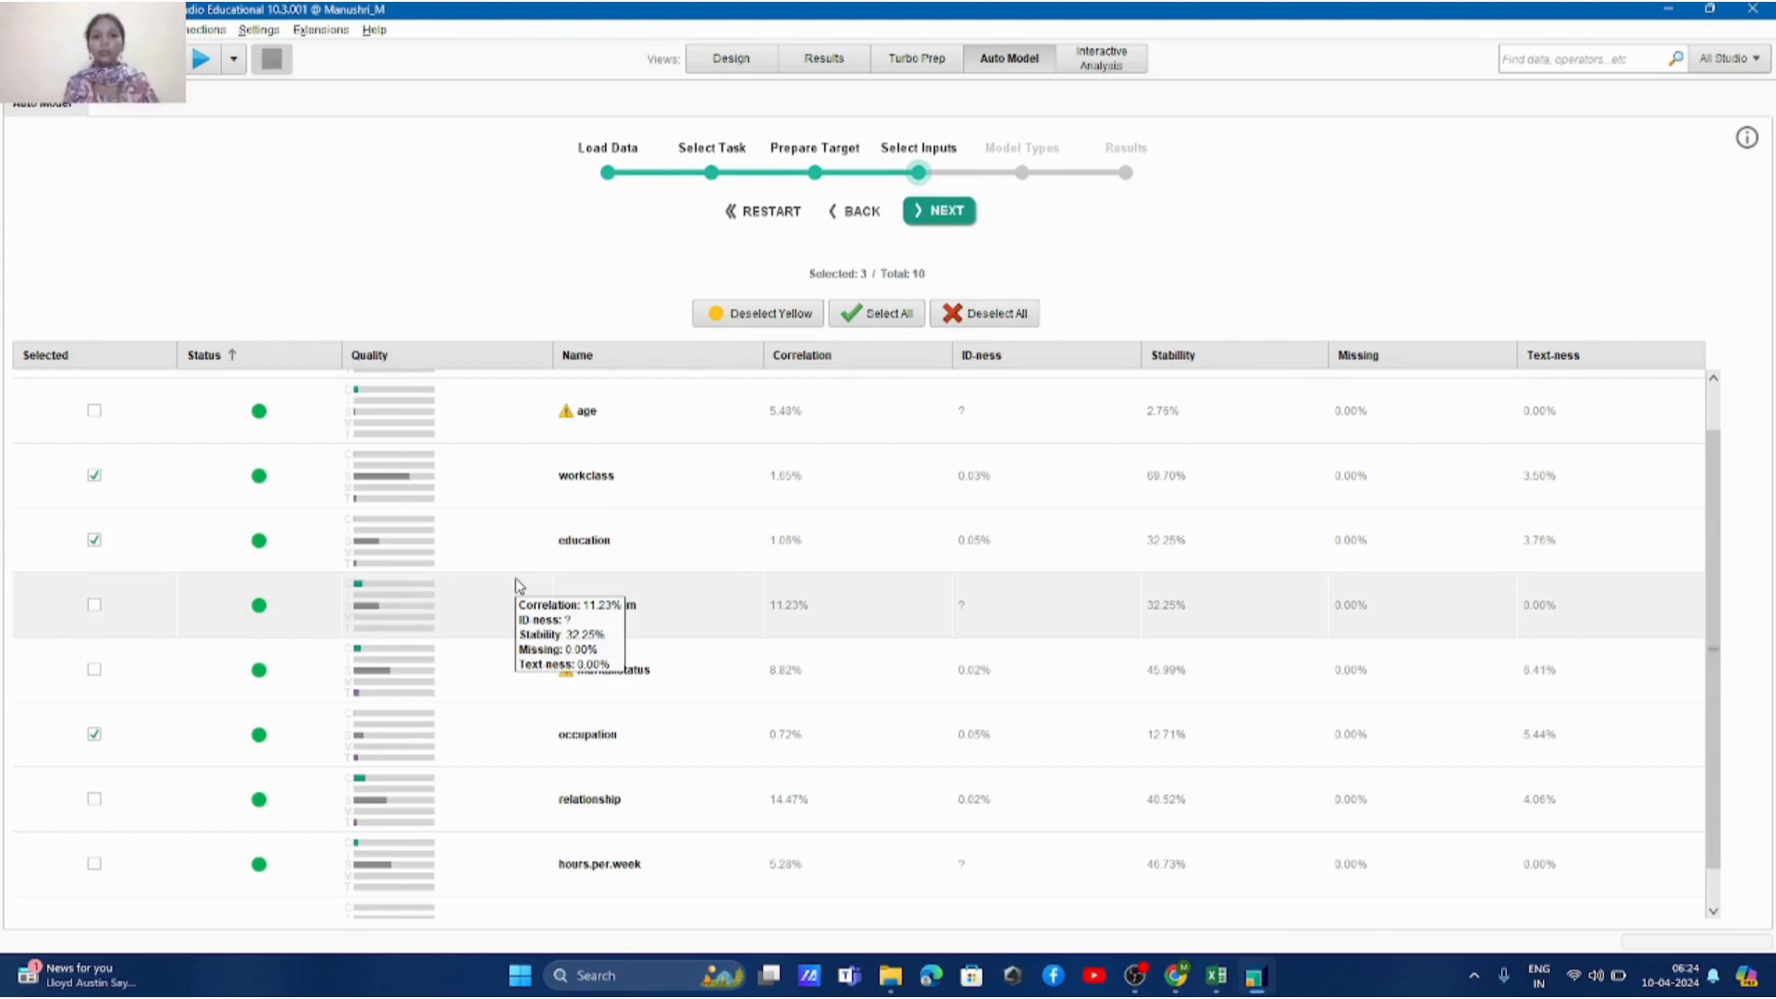
{"action": "left_click", "coordinate": [939, 222]}
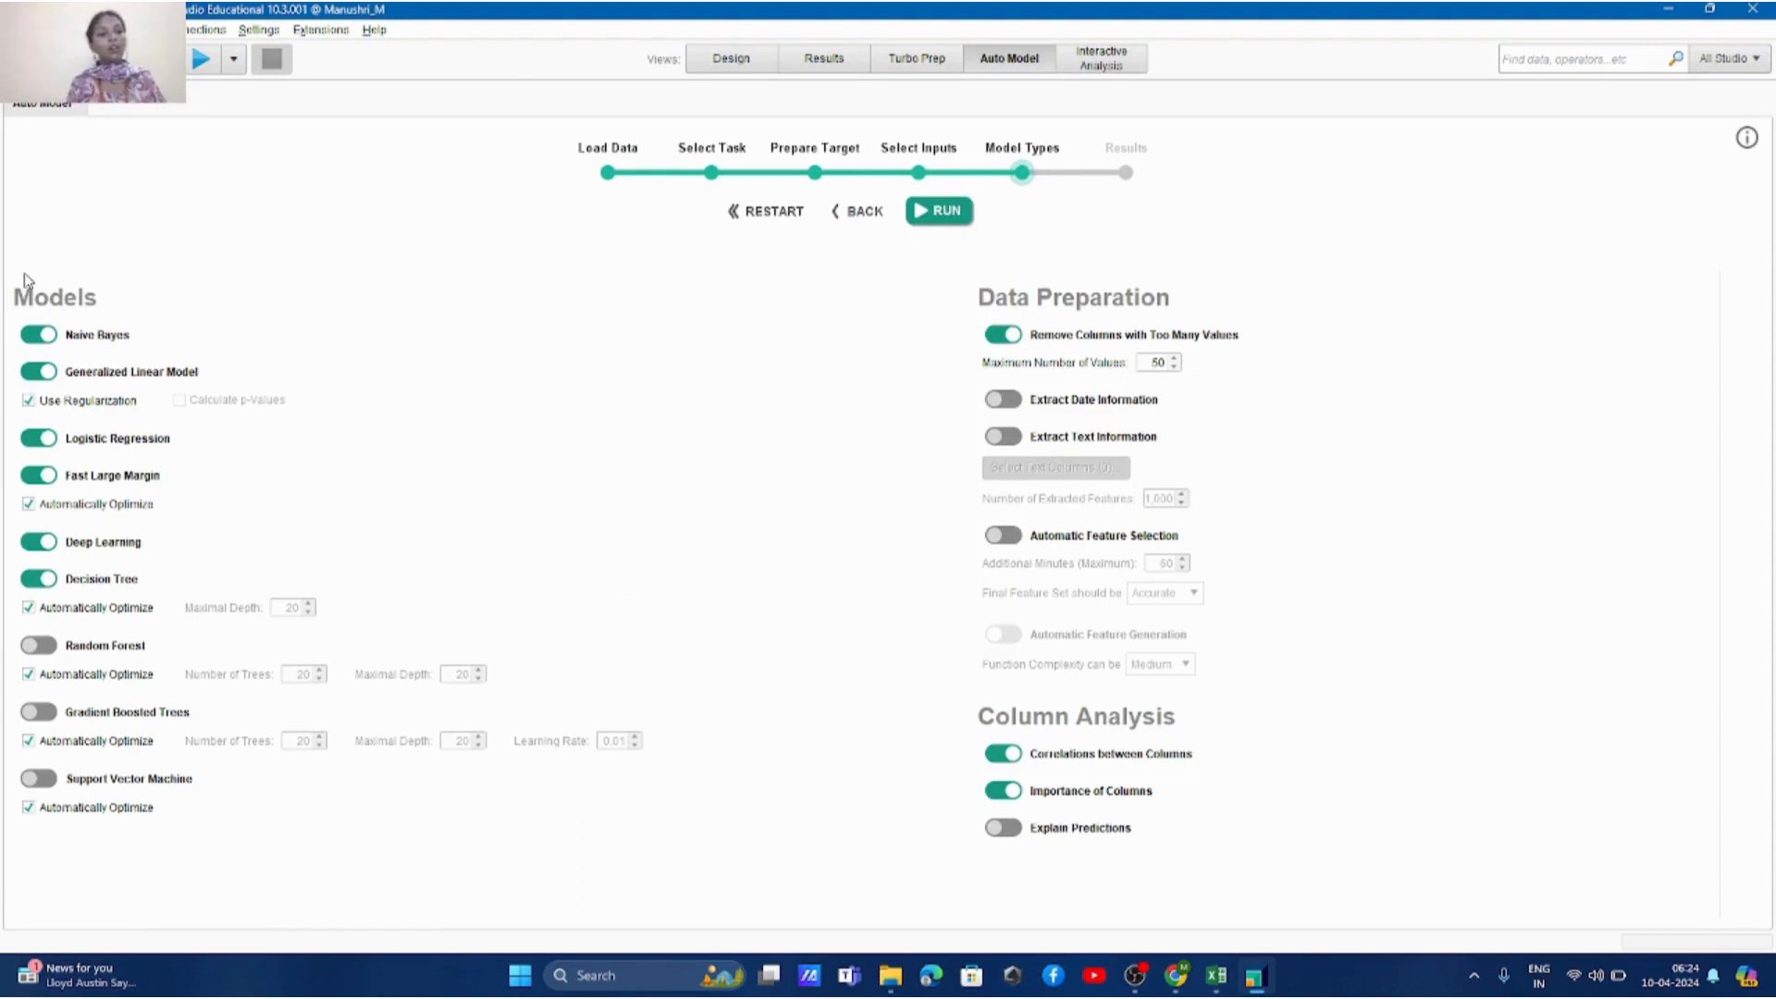
{"action": "left_click", "coordinate": [42, 342]}
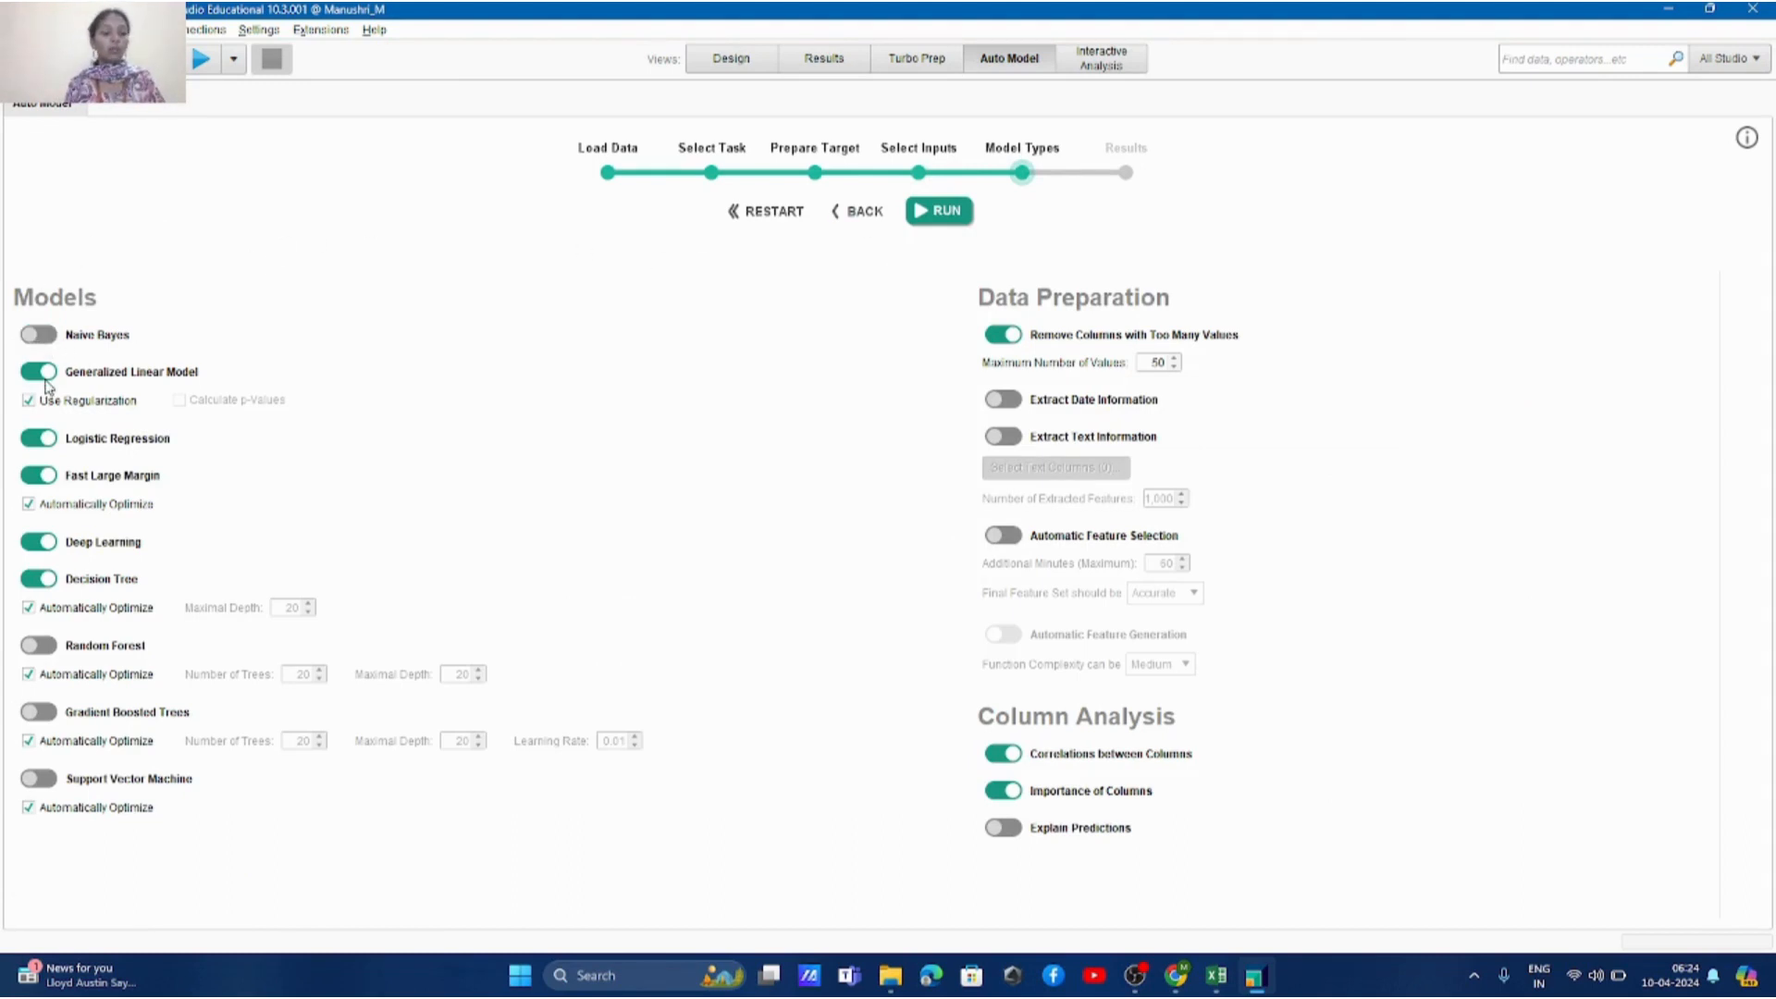
{"action": "left_click", "coordinate": [45, 379]}
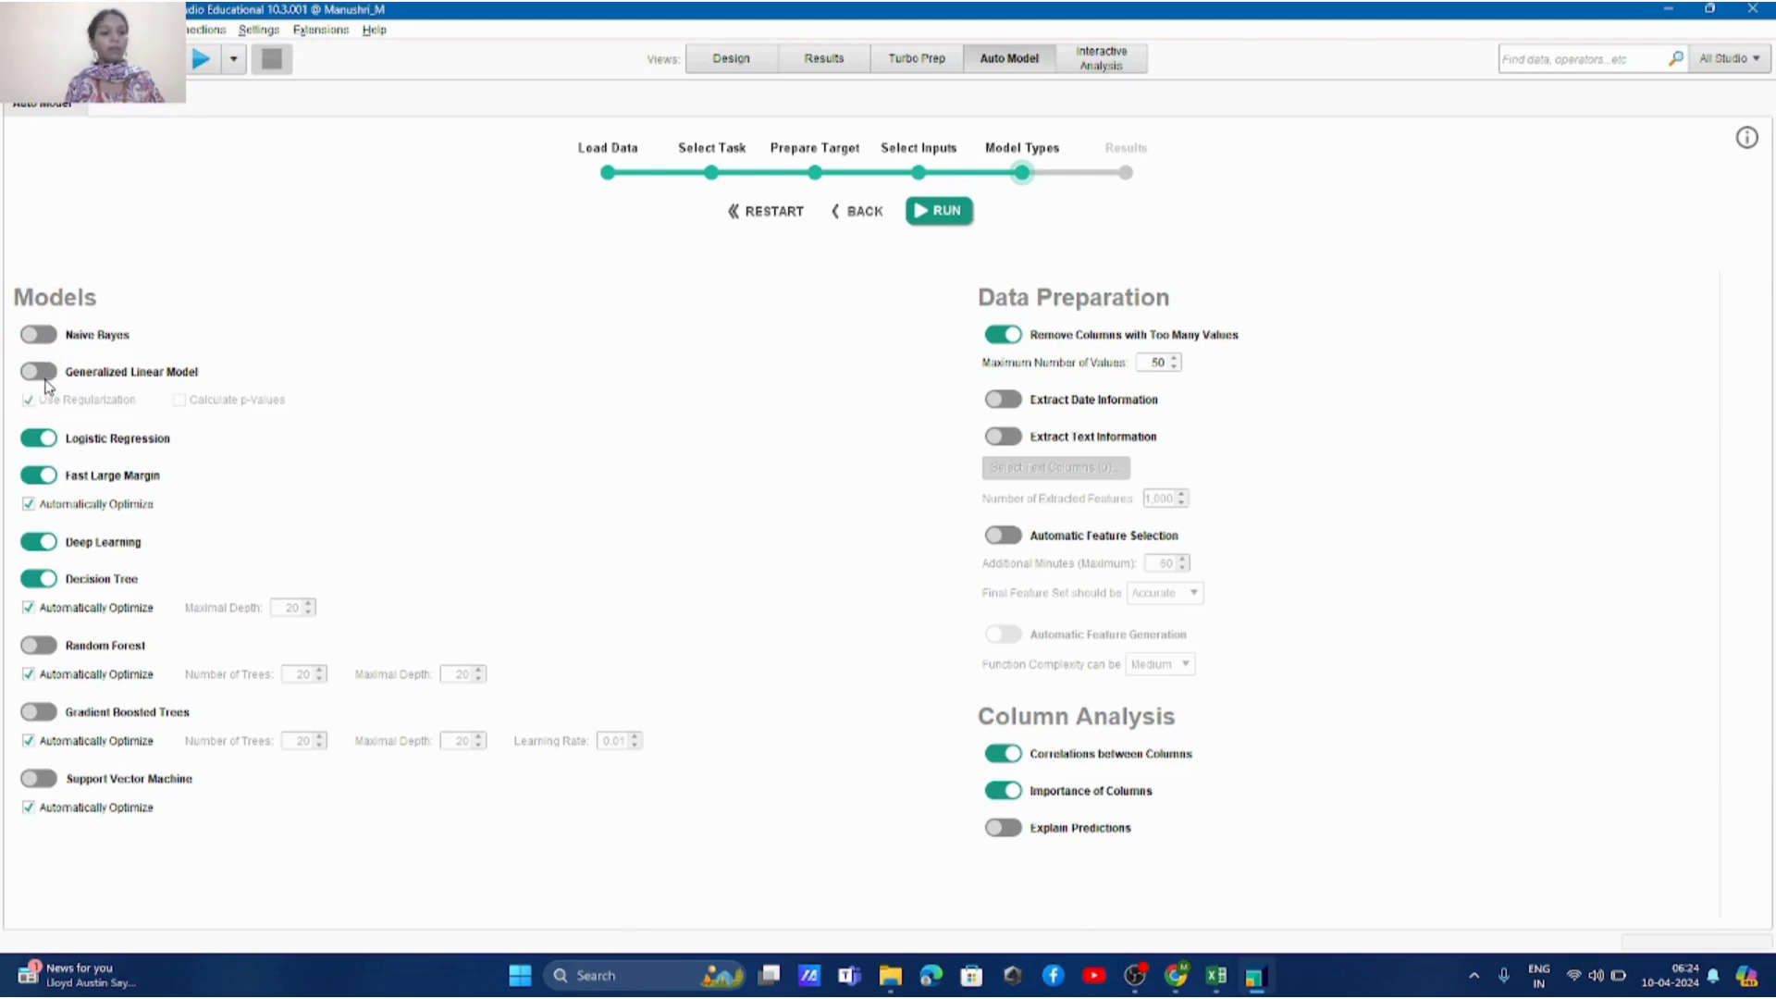
{"action": "left_click", "coordinate": [46, 440]}
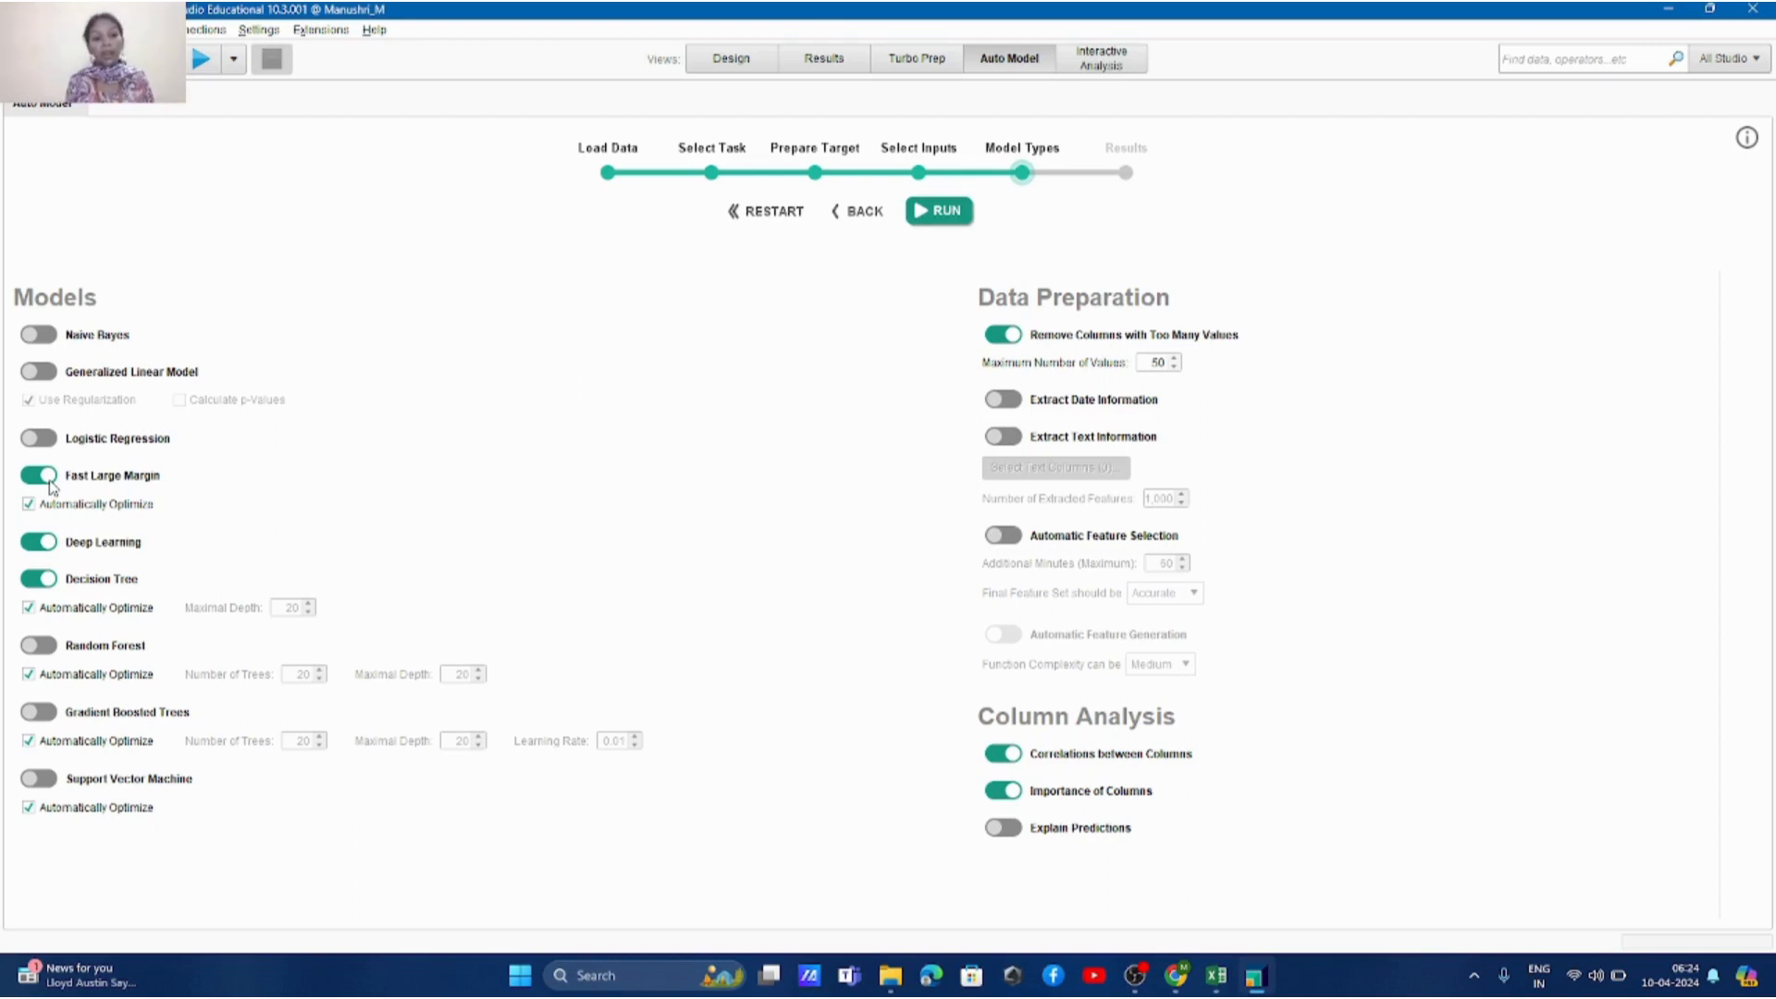
{"action": "left_click", "coordinate": [46, 477]}
{"action": "left_click", "coordinate": [44, 477]}
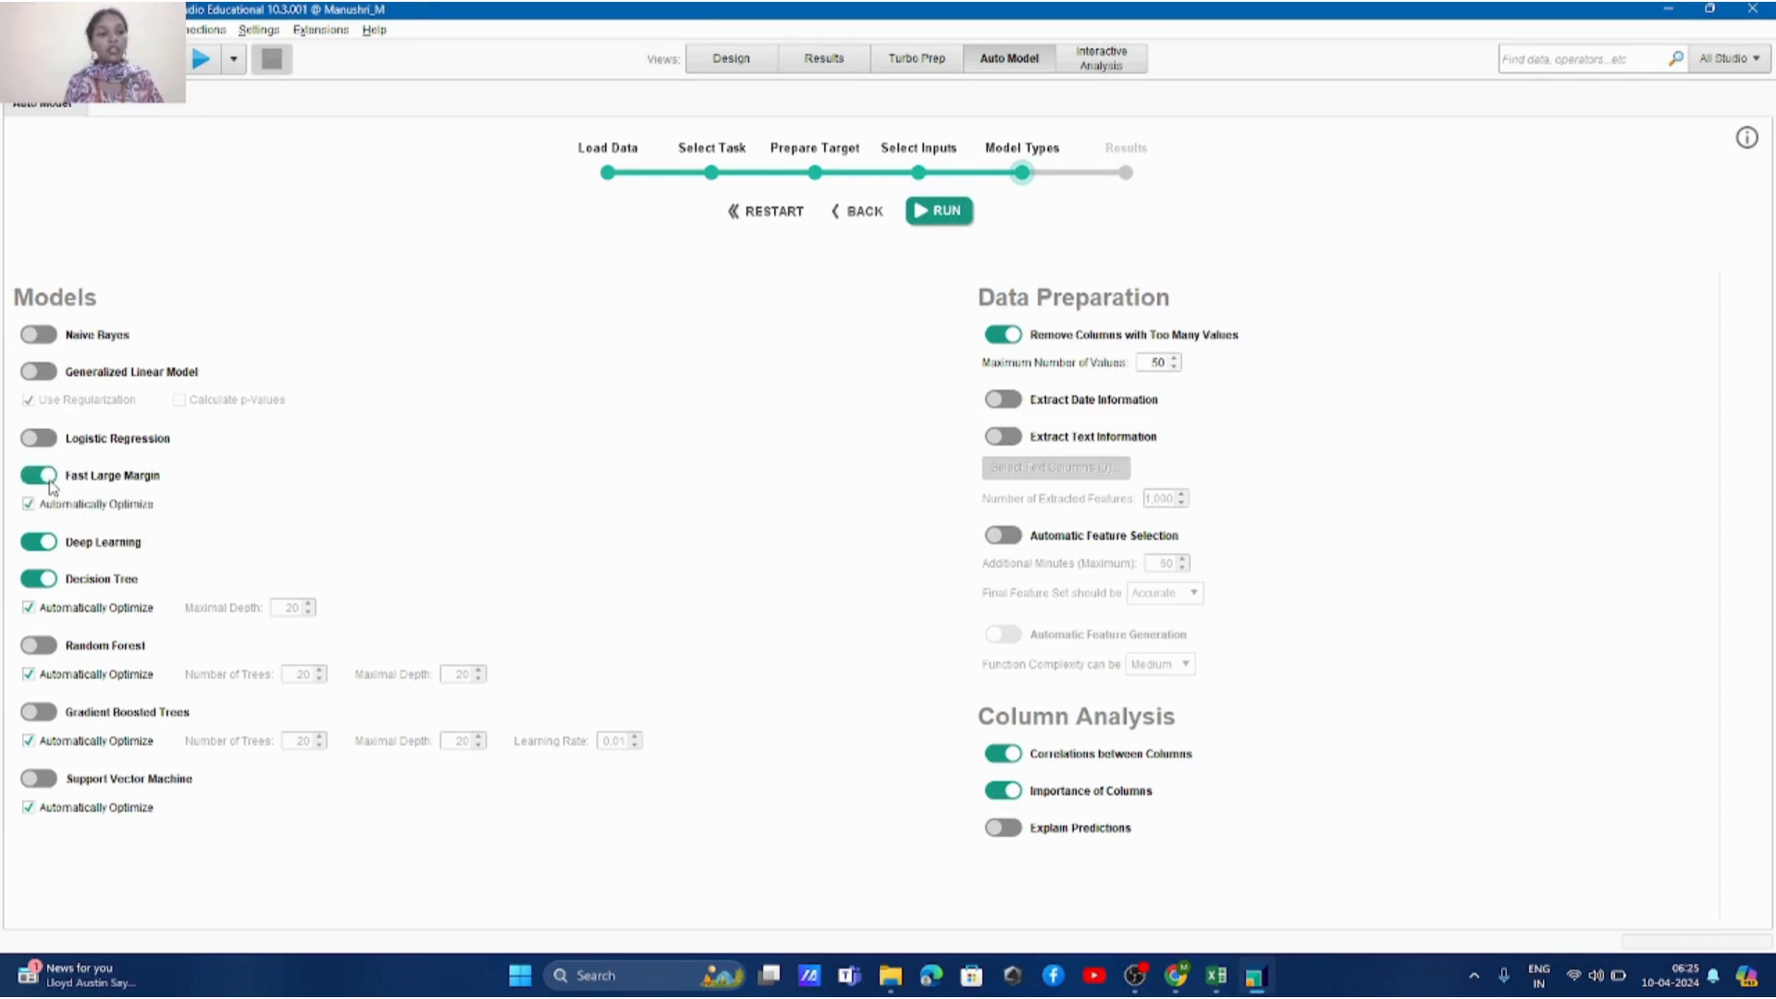
{"action": "left_click", "coordinate": [44, 440]}
{"action": "left_click", "coordinate": [47, 373]}
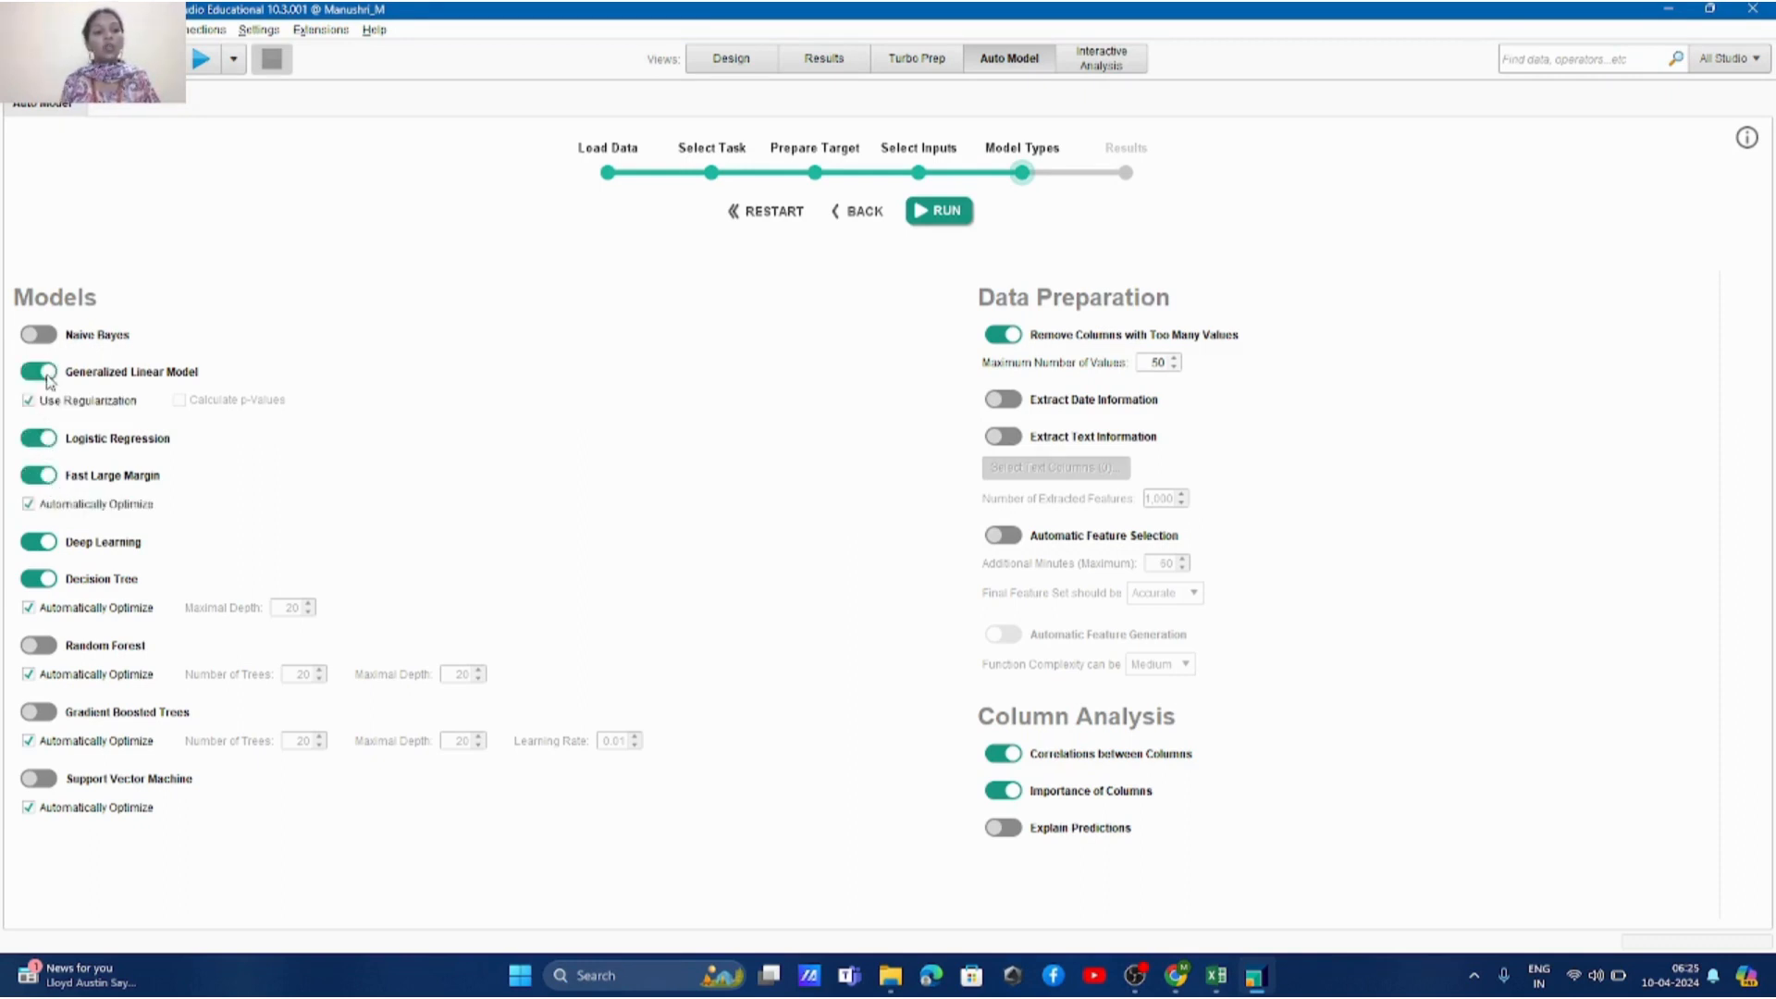
{"action": "left_click", "coordinate": [46, 336]}
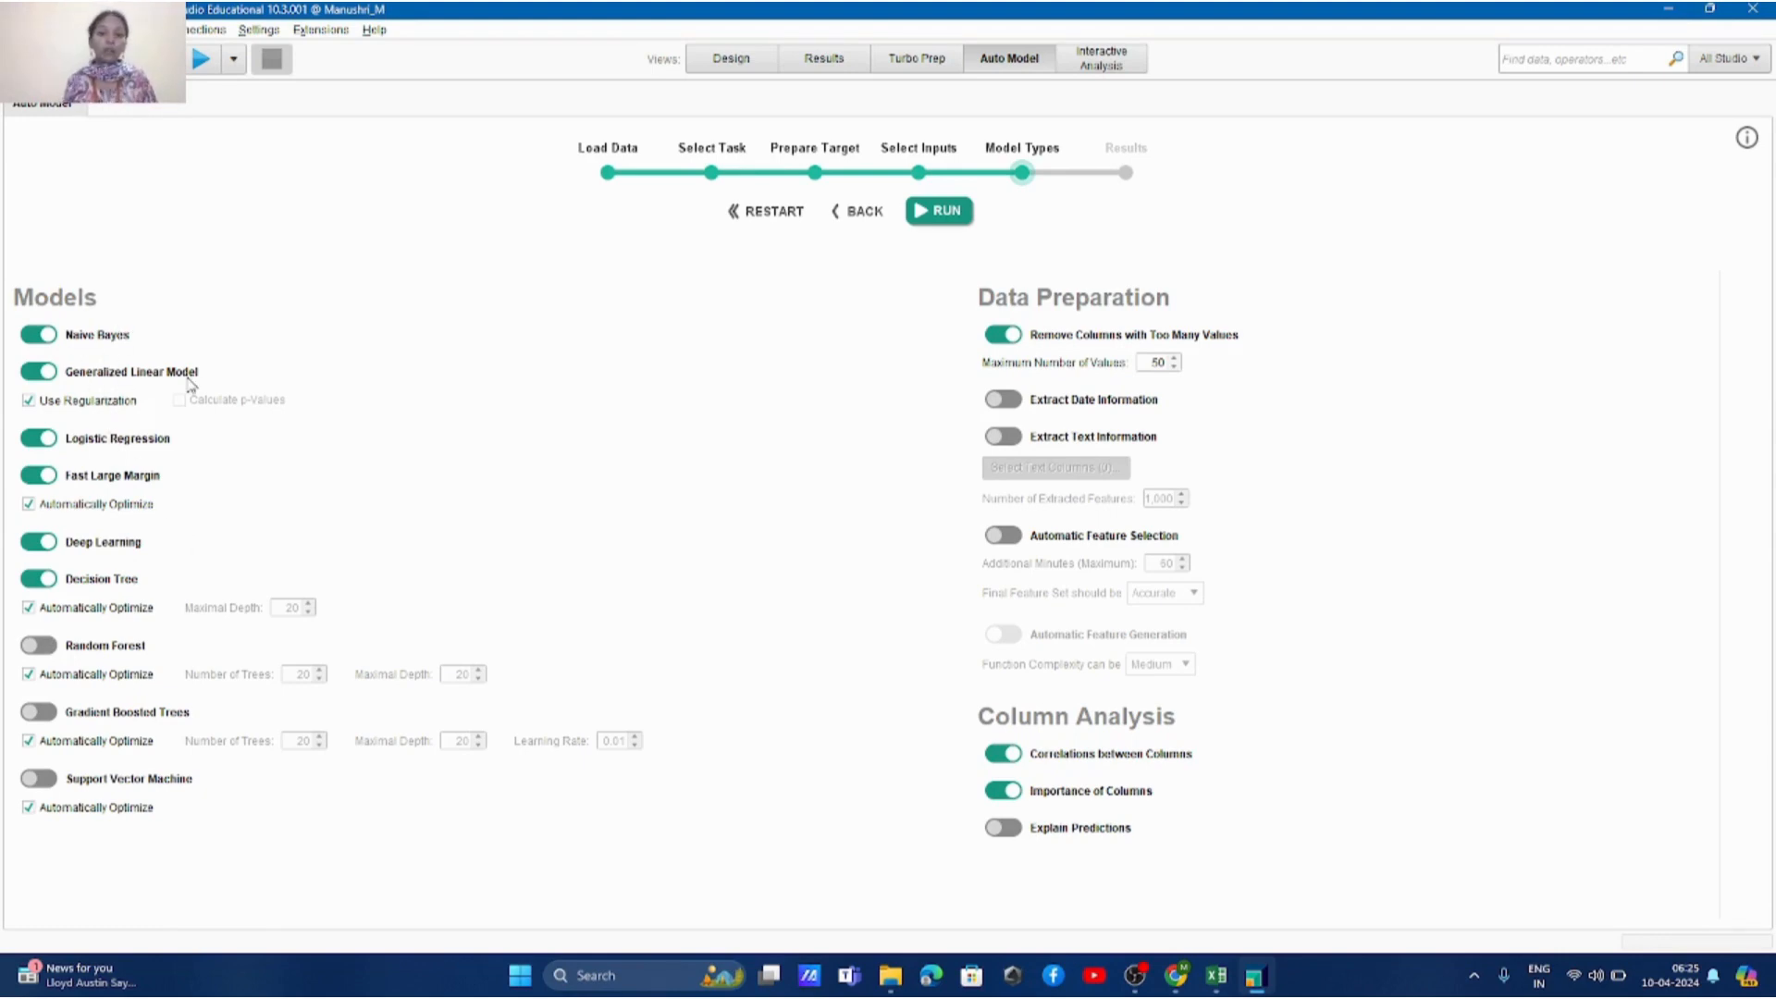
{"action": "left_click", "coordinate": [42, 645]}
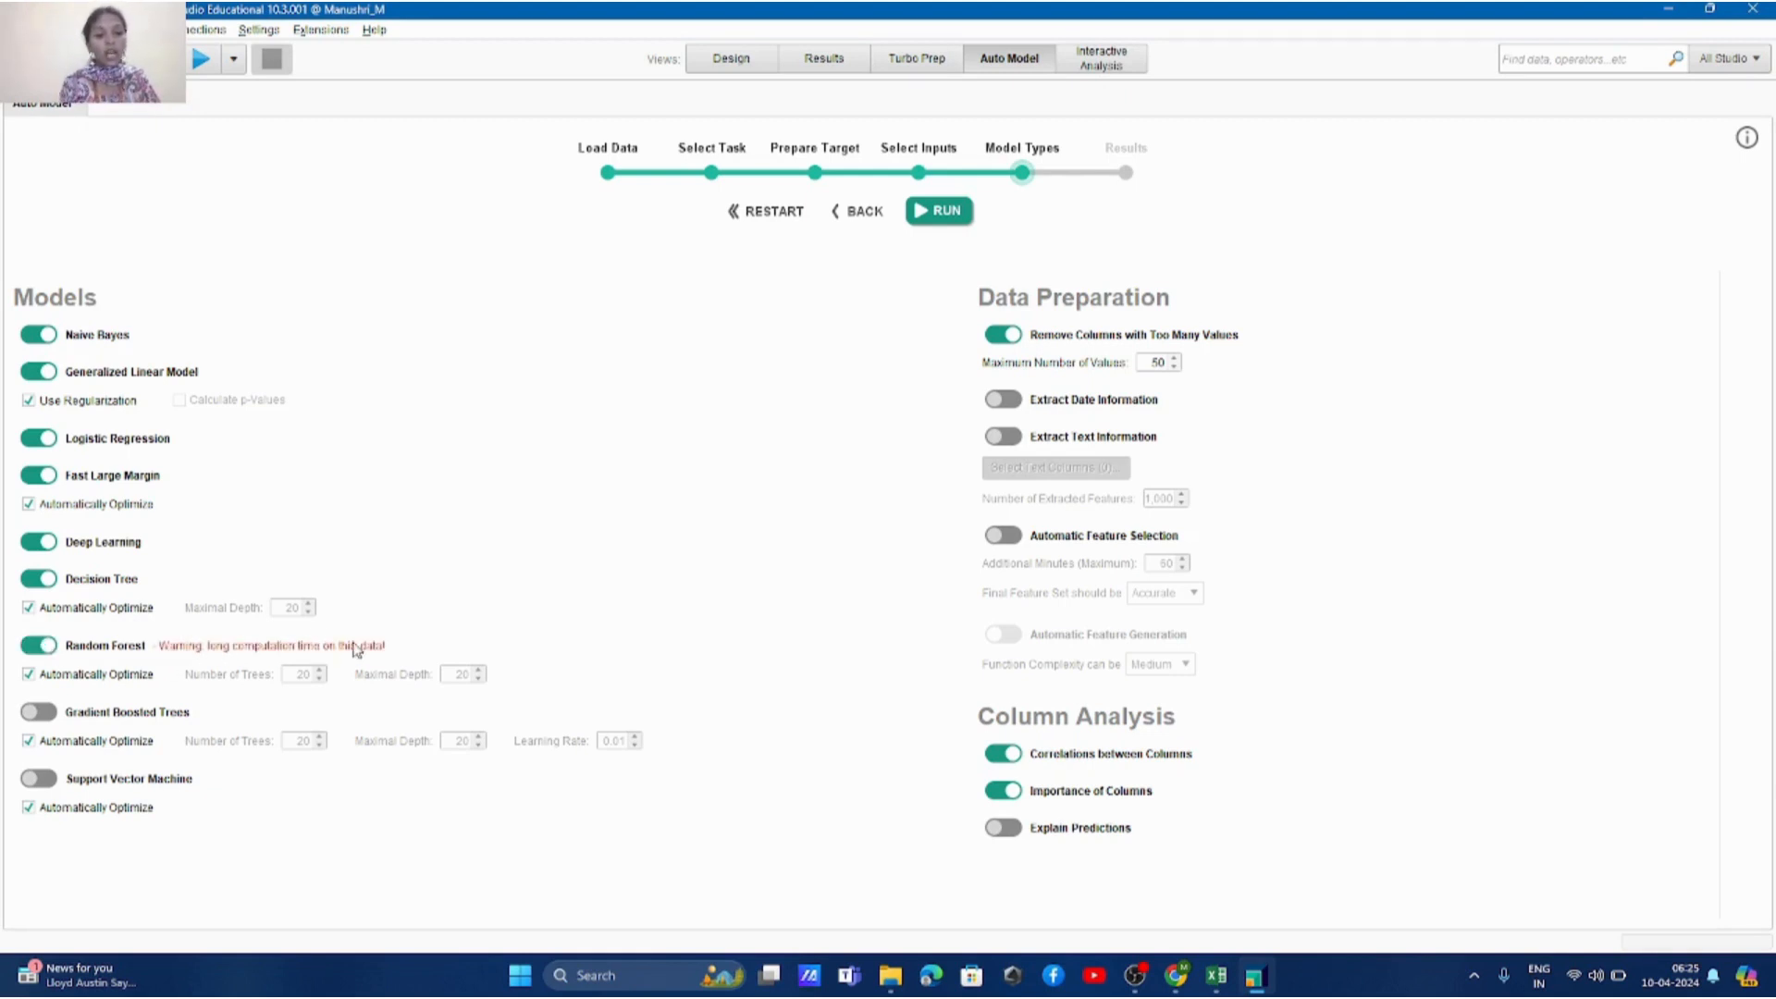
{"action": "left_click", "coordinate": [40, 655]}
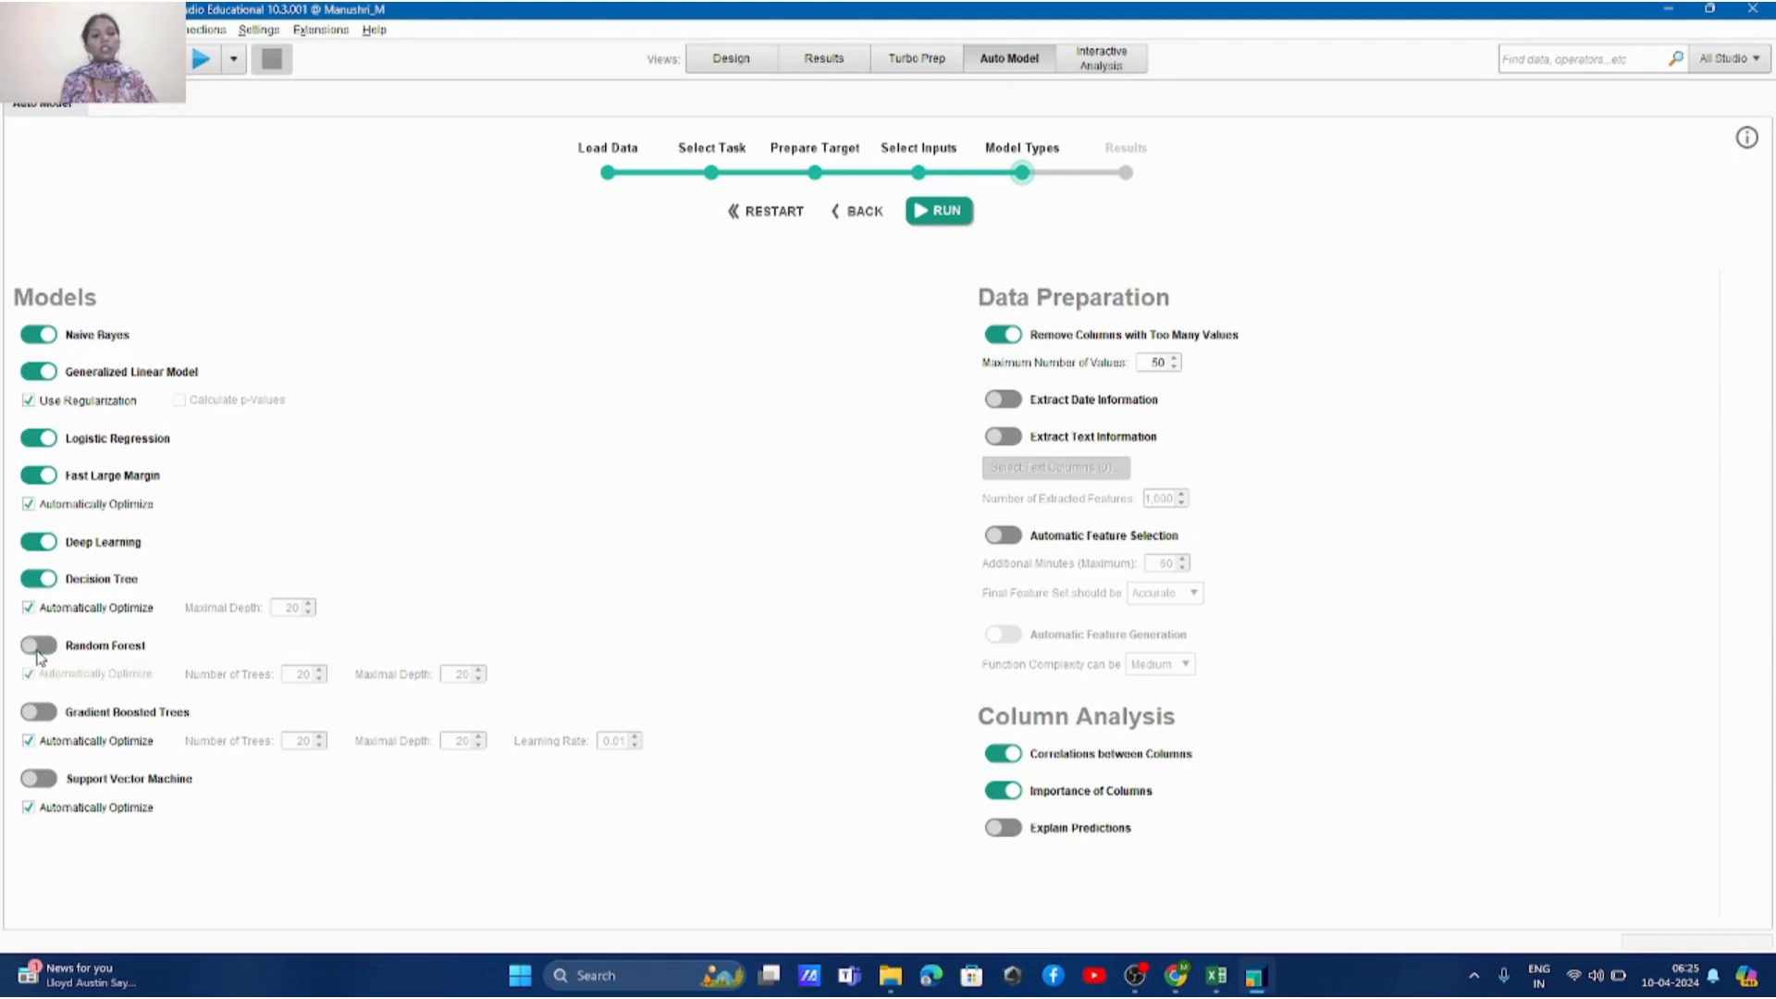
Step: Disable every enabled model except Deep Learning and run Auto Model
{"action": "left_click", "coordinate": [42, 477]}
{"action": "left_click", "coordinate": [53, 442]}
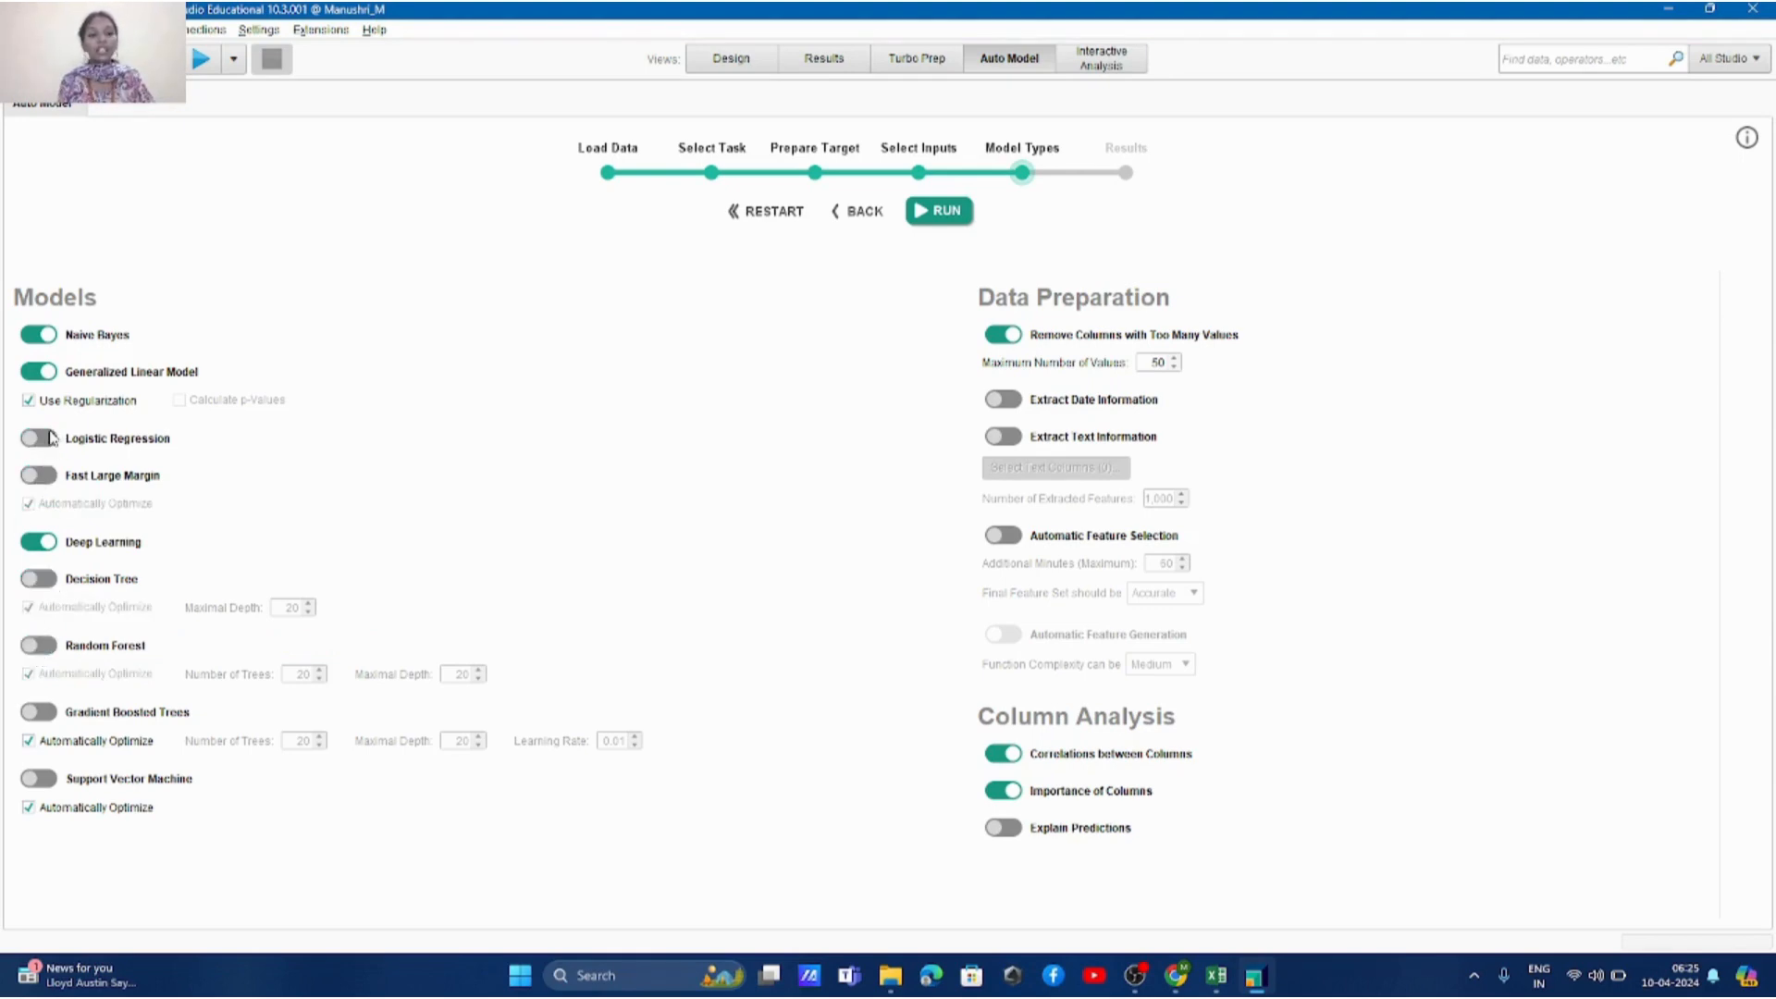
{"action": "left_click", "coordinate": [43, 374]}
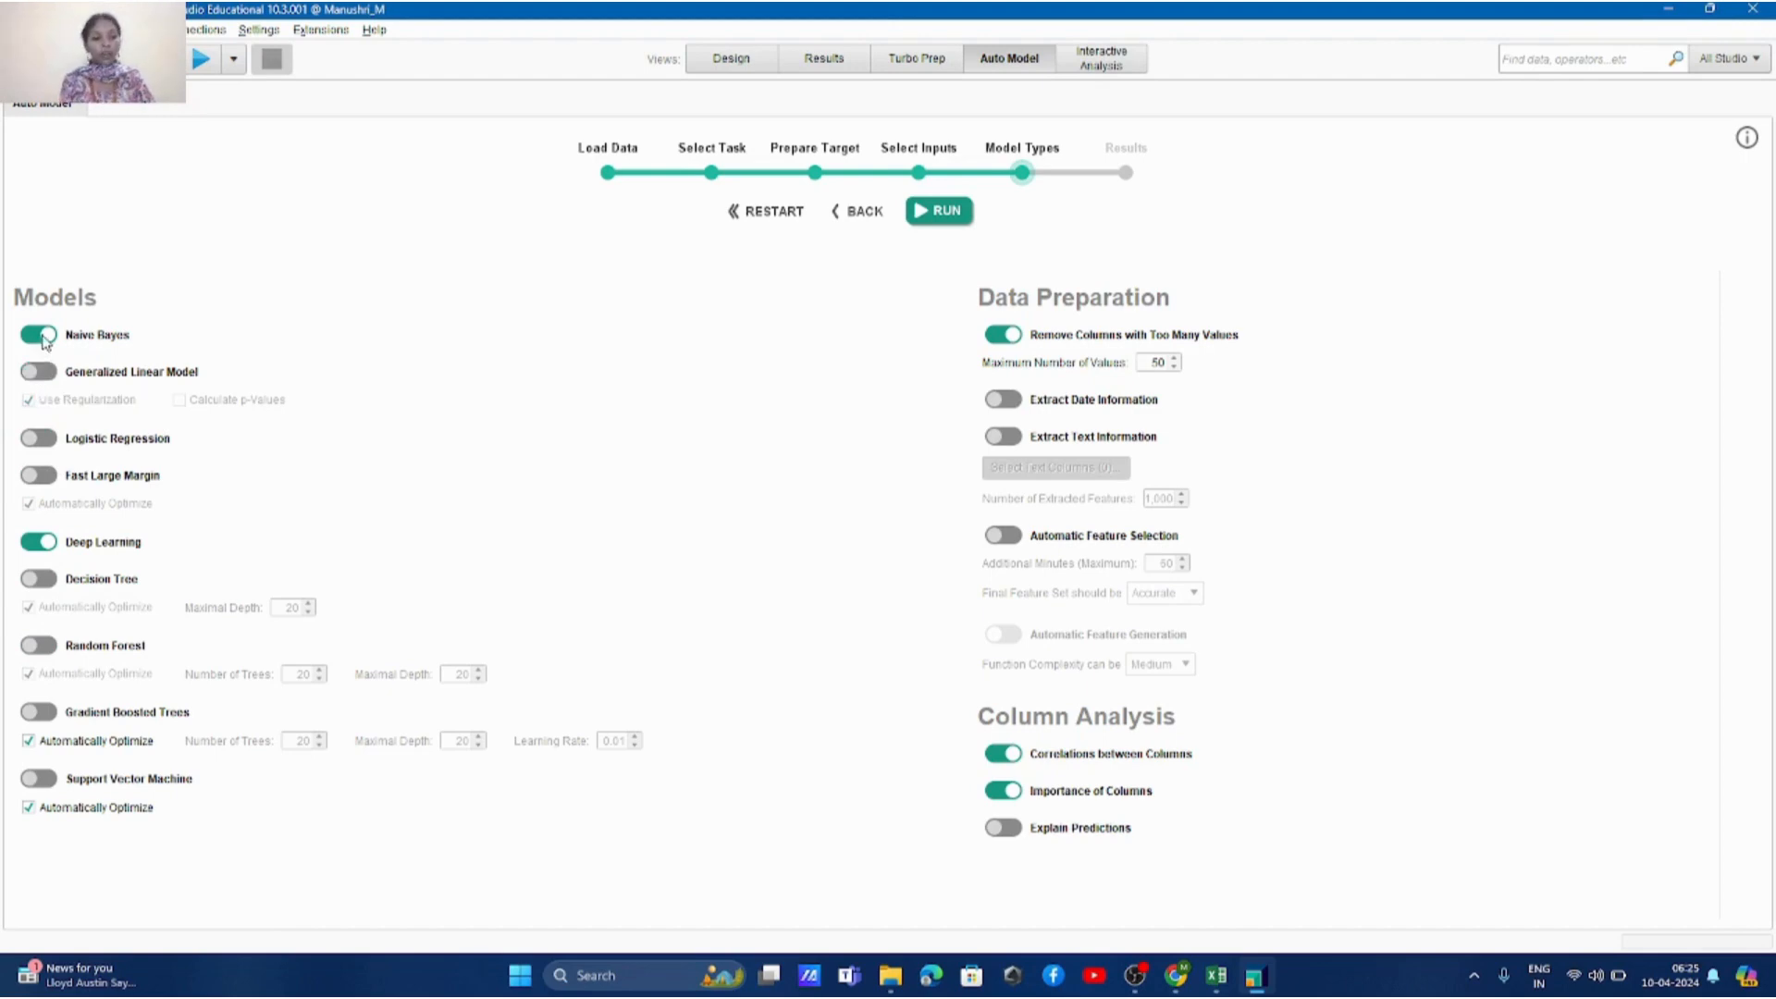
{"action": "left_click", "coordinate": [43, 338]}
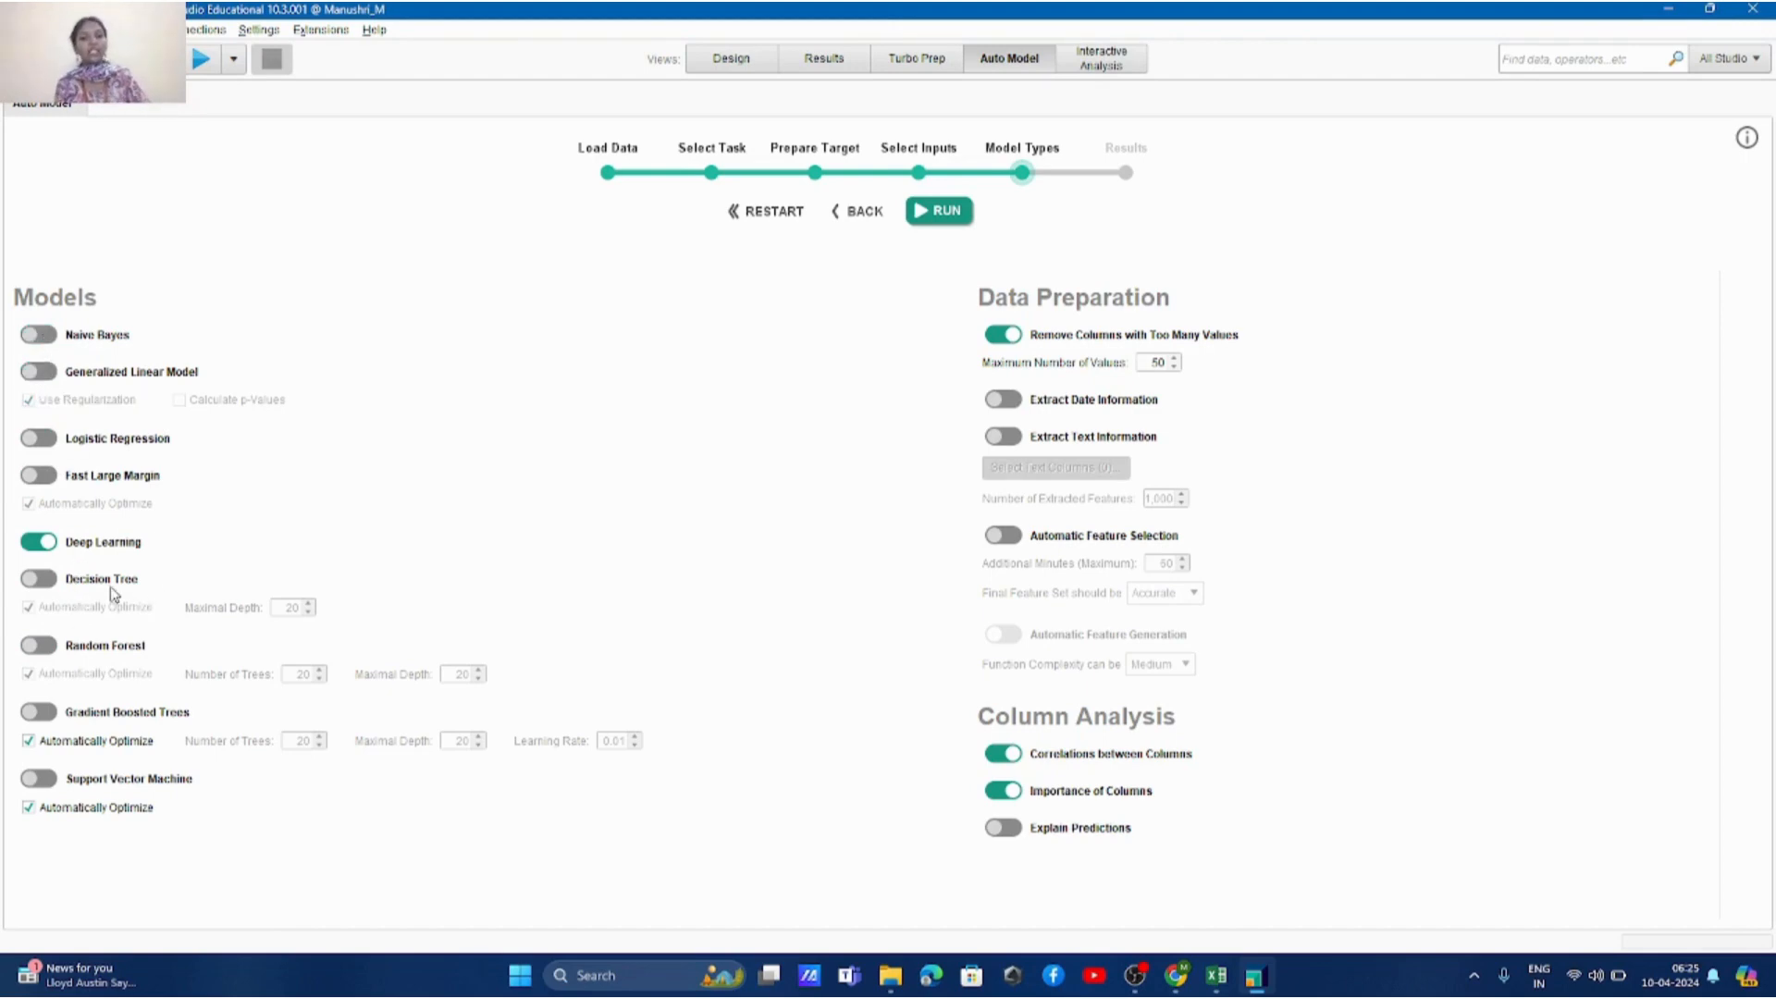
{"action": "left_click", "coordinate": [941, 211]}
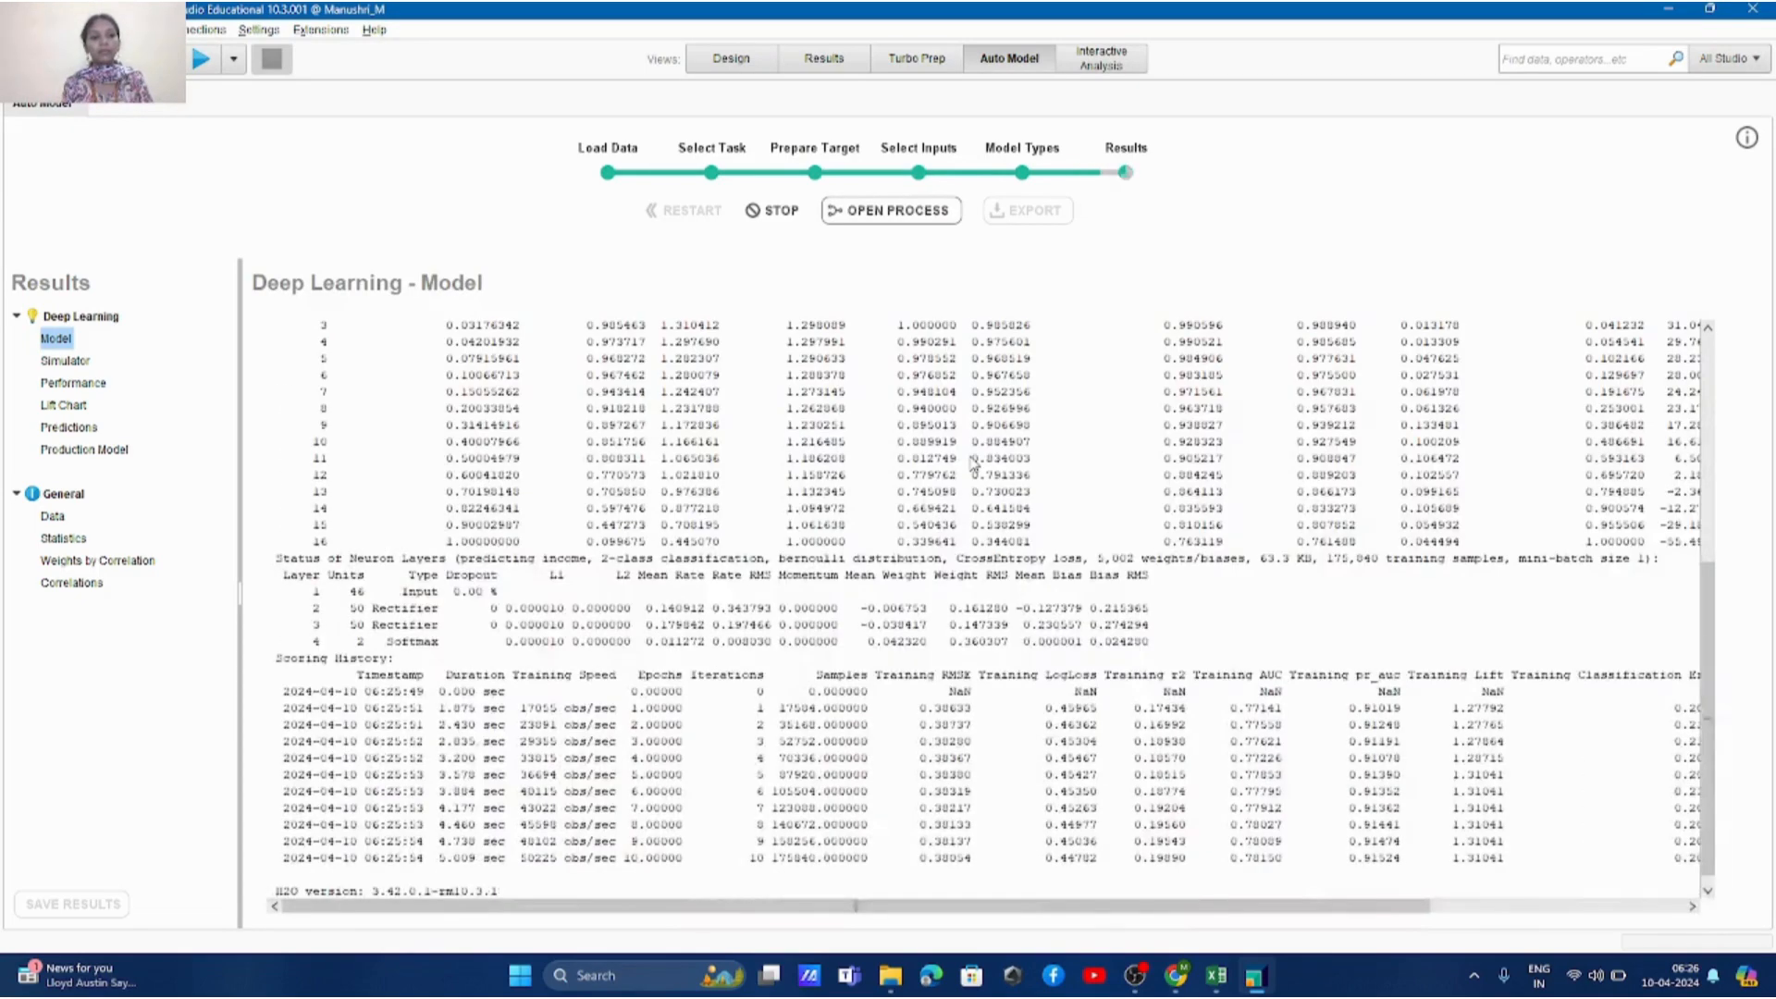
Step: Open the Deep Learning model's process, saving the unnamed process as "process part 2" in the Local Repository's data folder
{"action": "scroll", "coordinate": [775, 529], "scroll_direction": "up", "scroll_amount": 8}
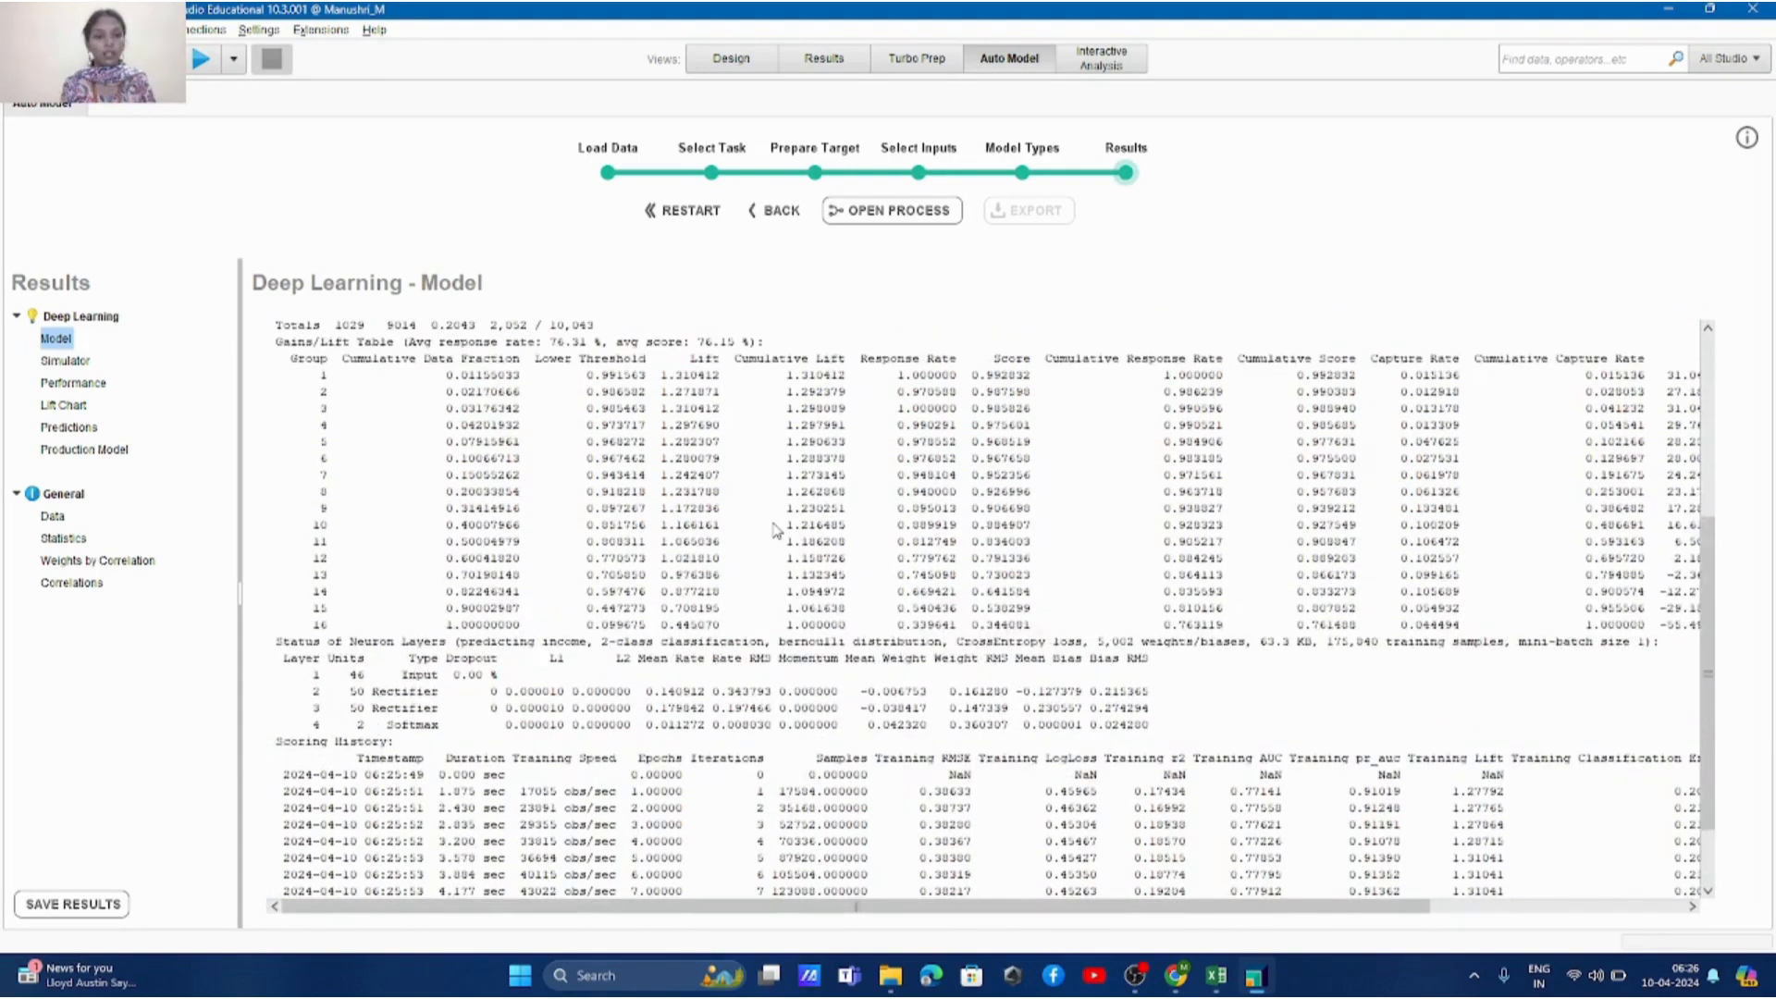
{"action": "scroll", "coordinate": [775, 529], "scroll_direction": "down", "scroll_amount": 8}
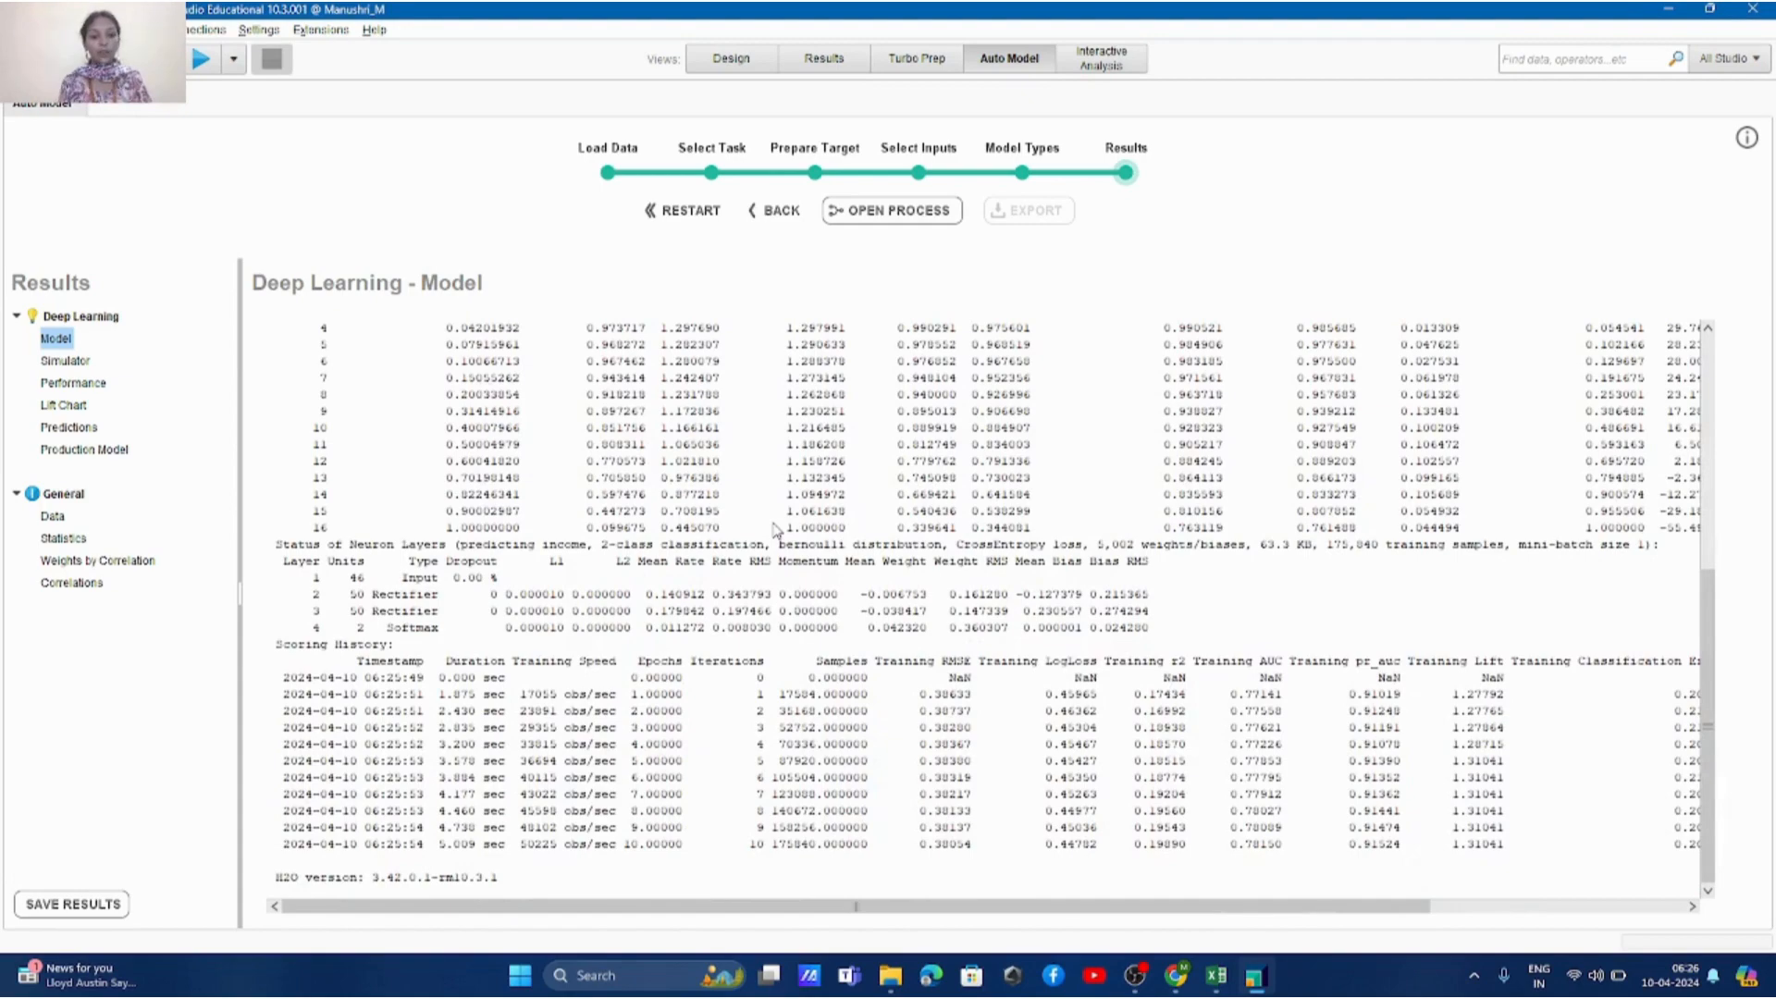
{"action": "scroll", "coordinate": [775, 529], "scroll_direction": "up", "scroll_amount": 8}
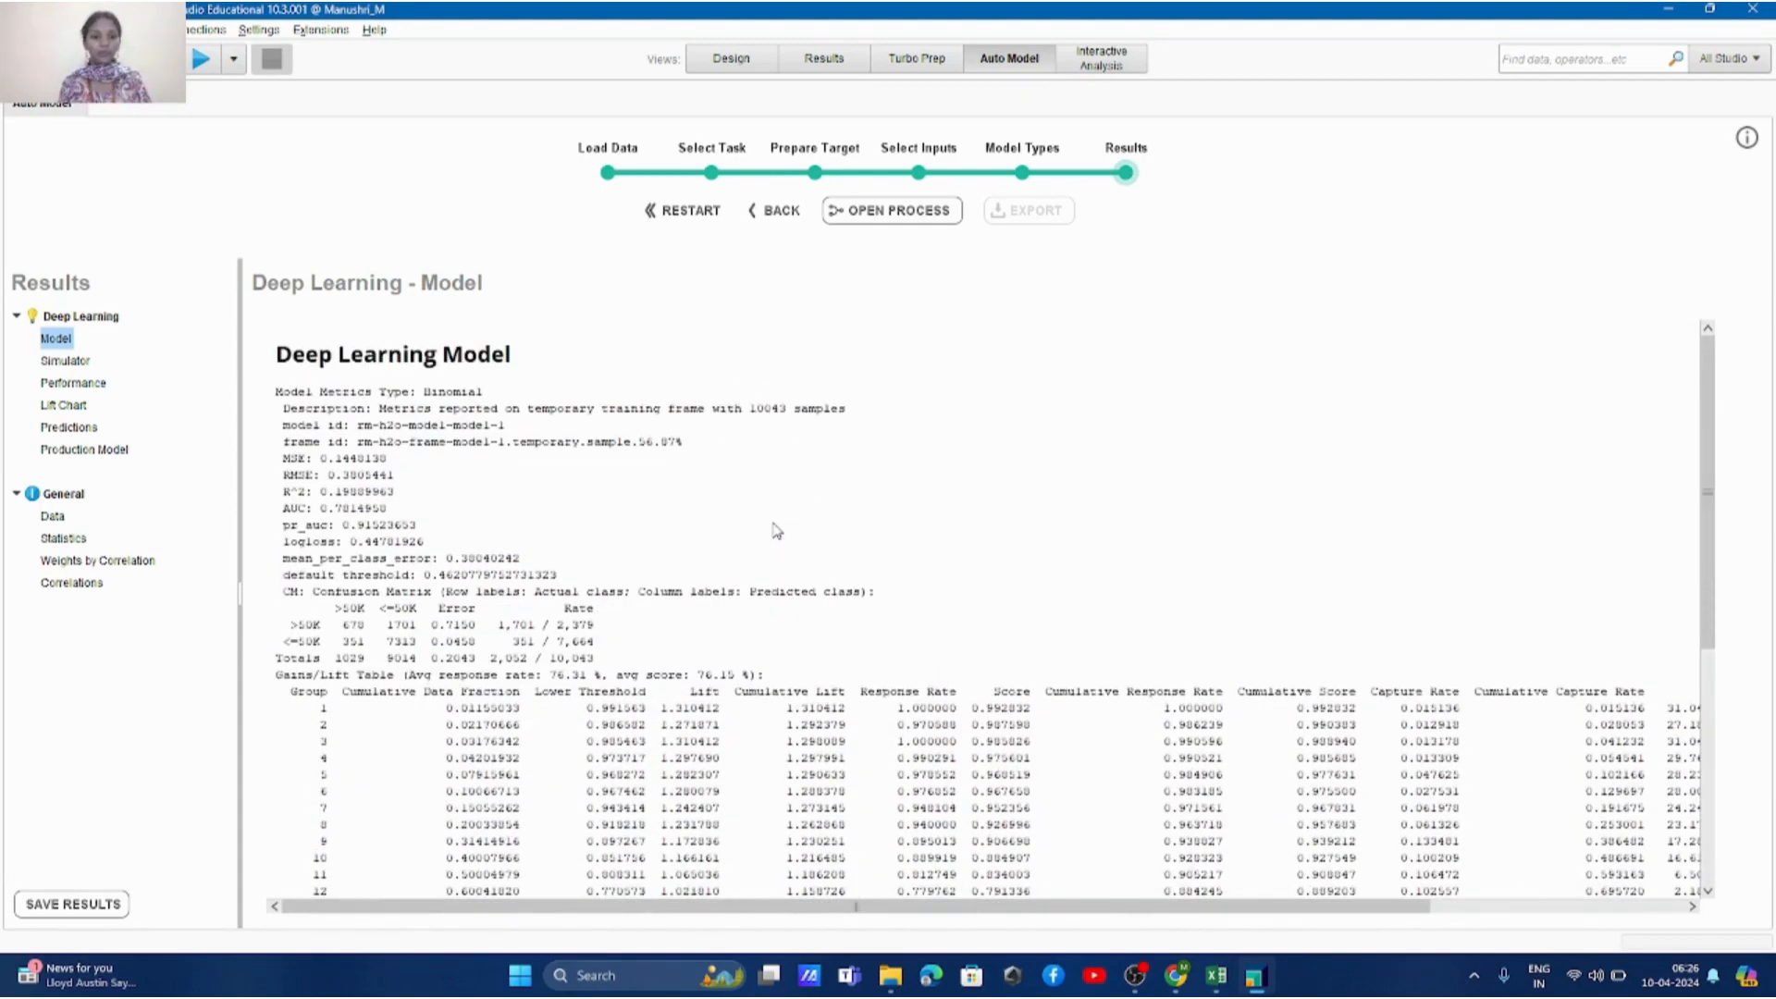
{"action": "scroll", "coordinate": [775, 529], "scroll_direction": "down", "scroll_amount": 8}
{"action": "left_click", "coordinate": [877, 211]}
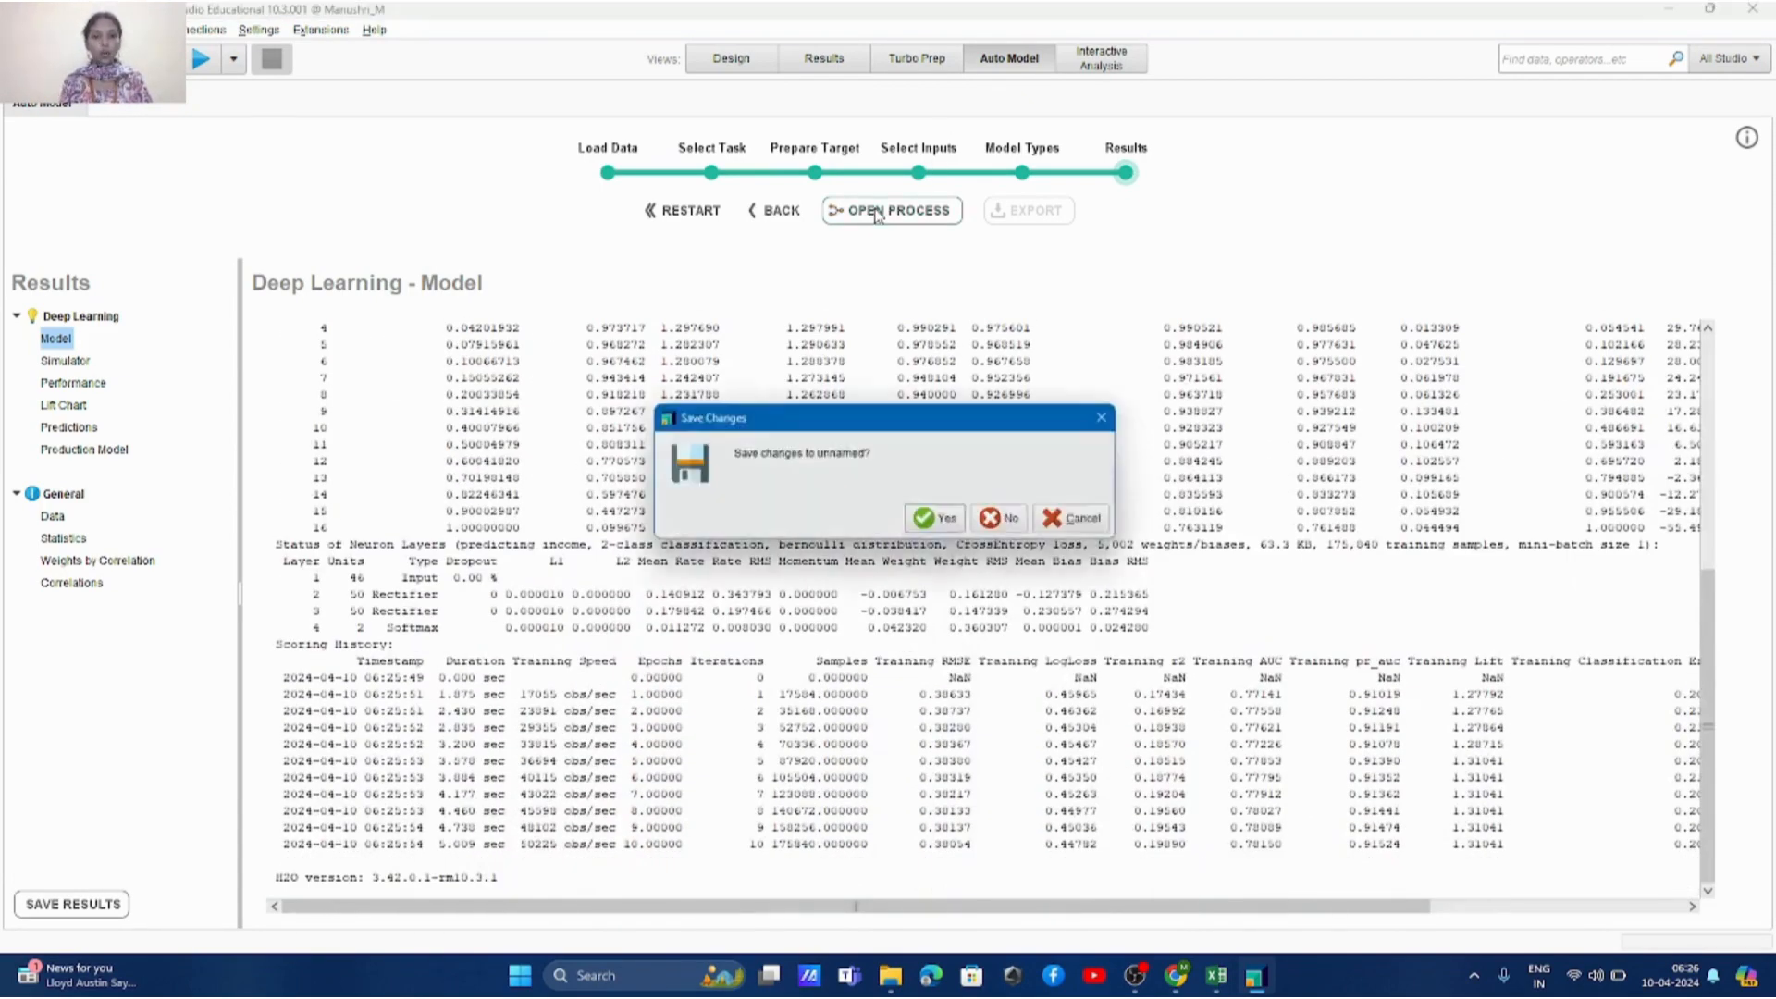
{"action": "left_click", "coordinate": [934, 520]}
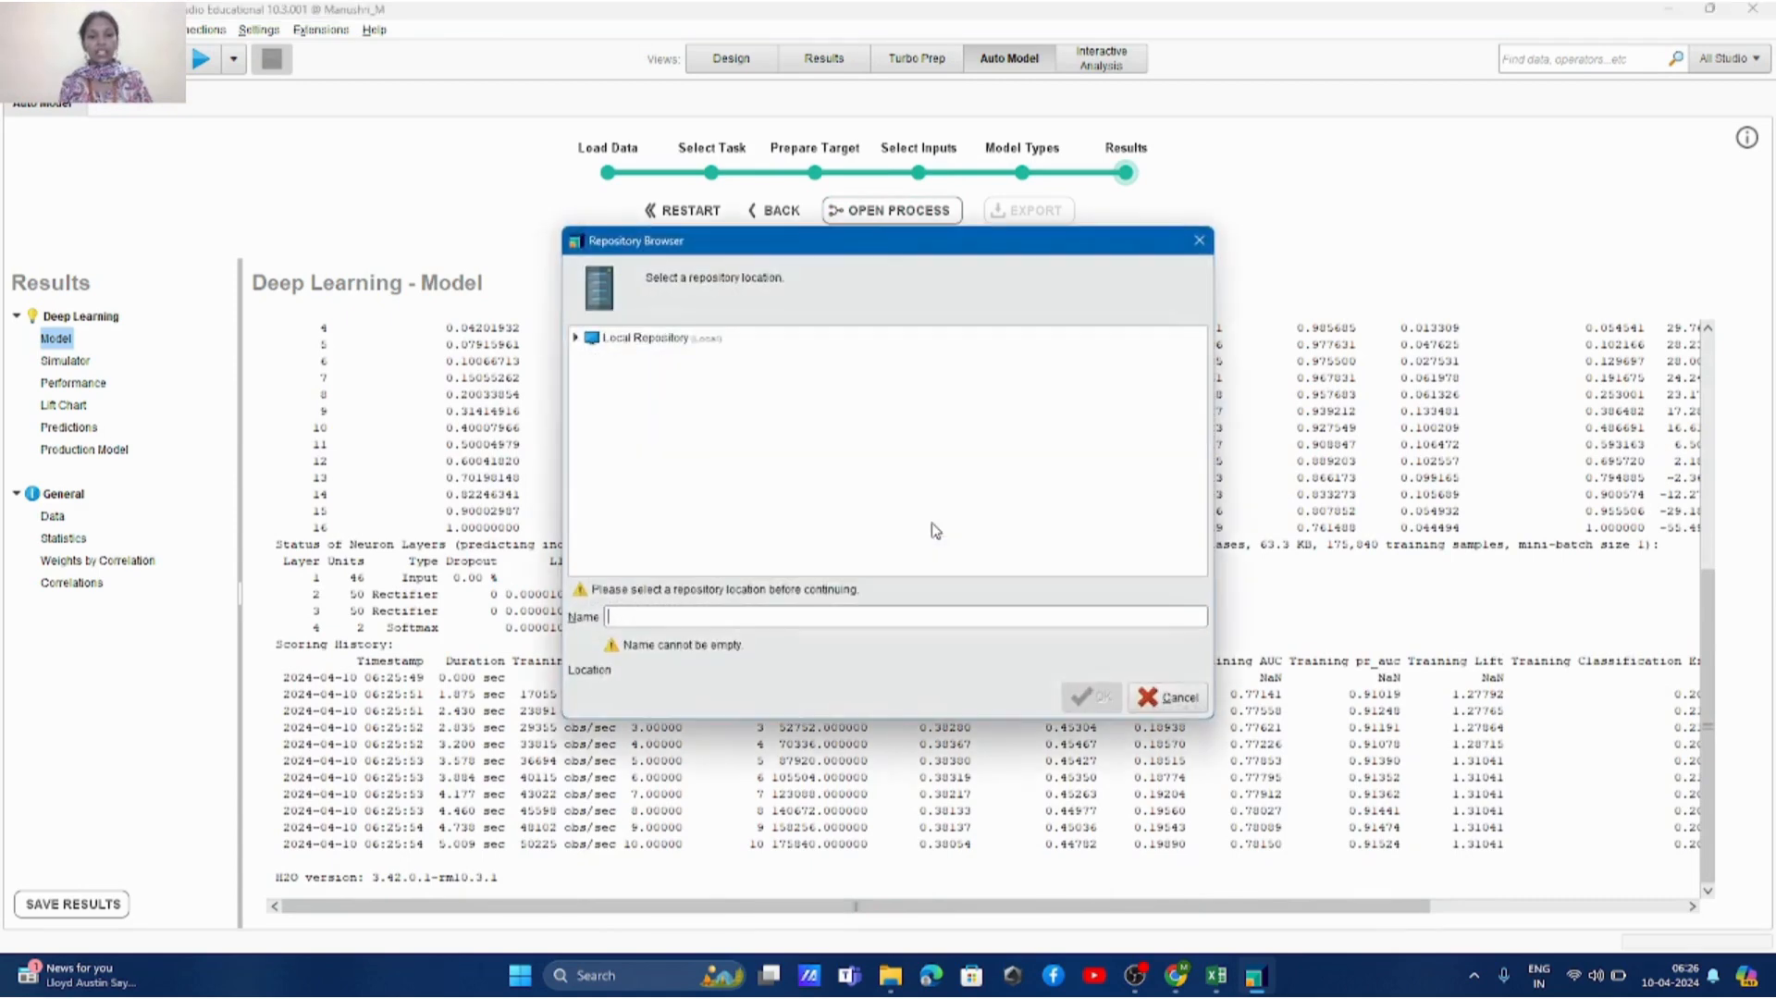
{"action": "left_click", "coordinate": [575, 339]}
{"action": "left_click", "coordinate": [593, 382]}
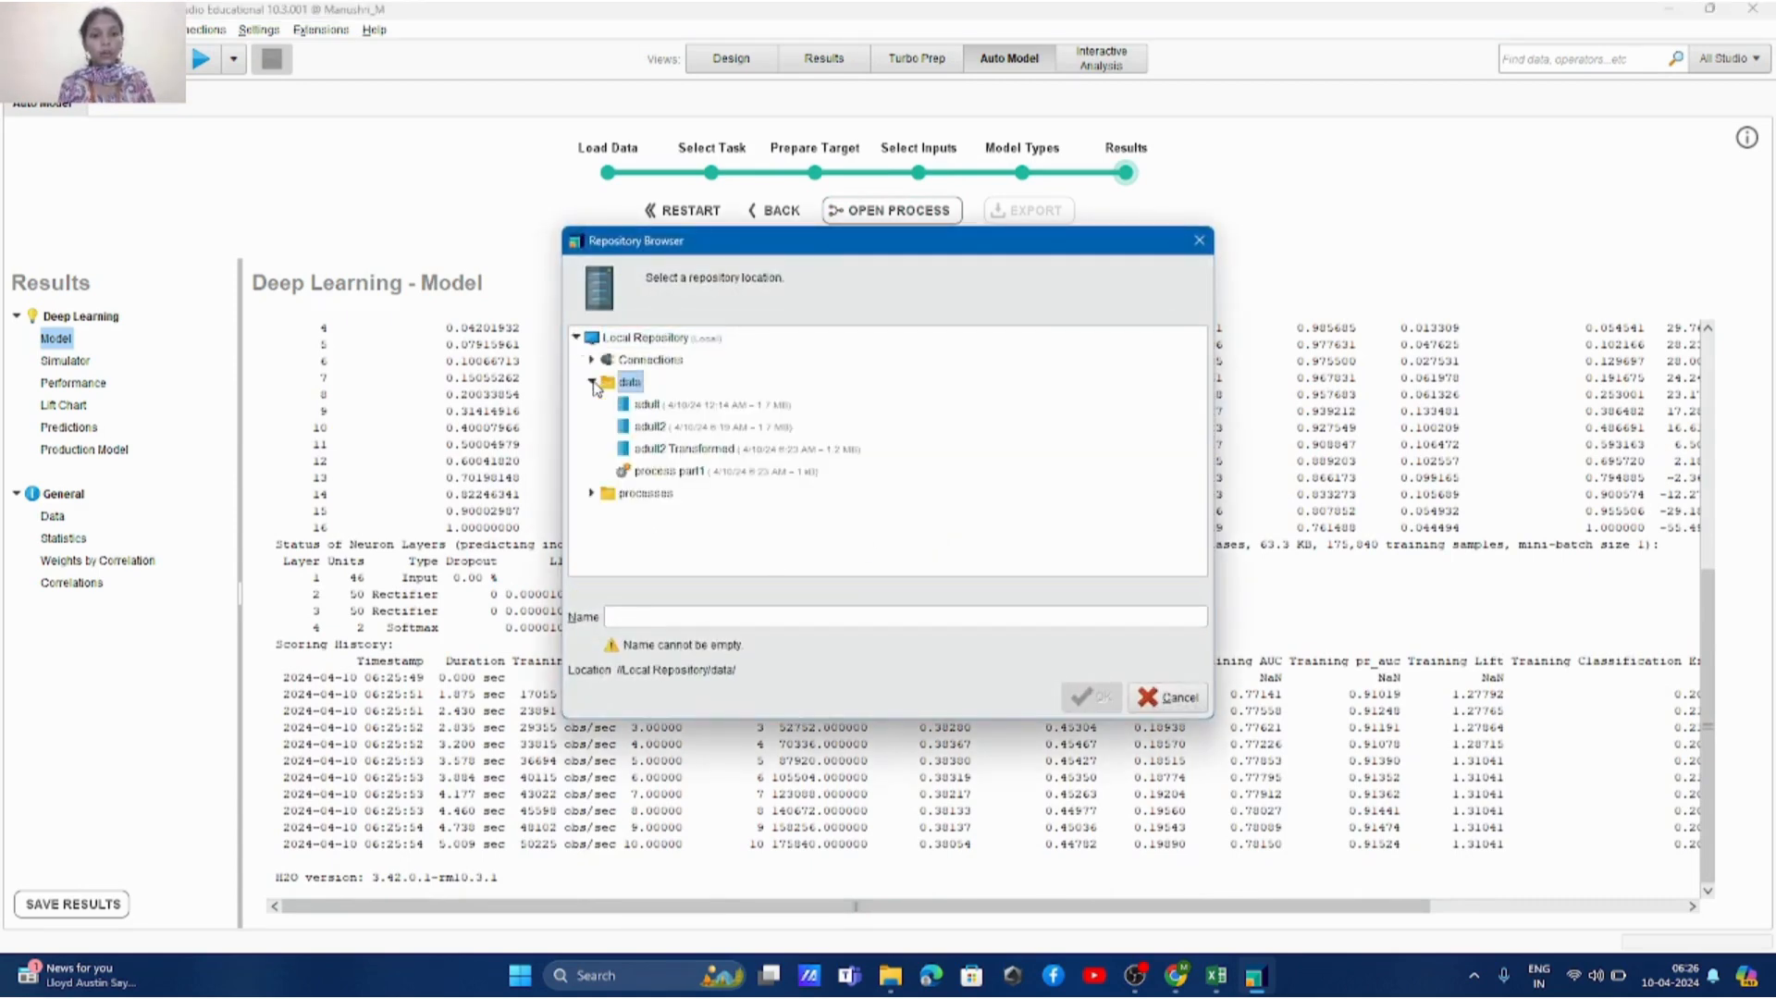
{"action": "left_click", "coordinate": [663, 614]}
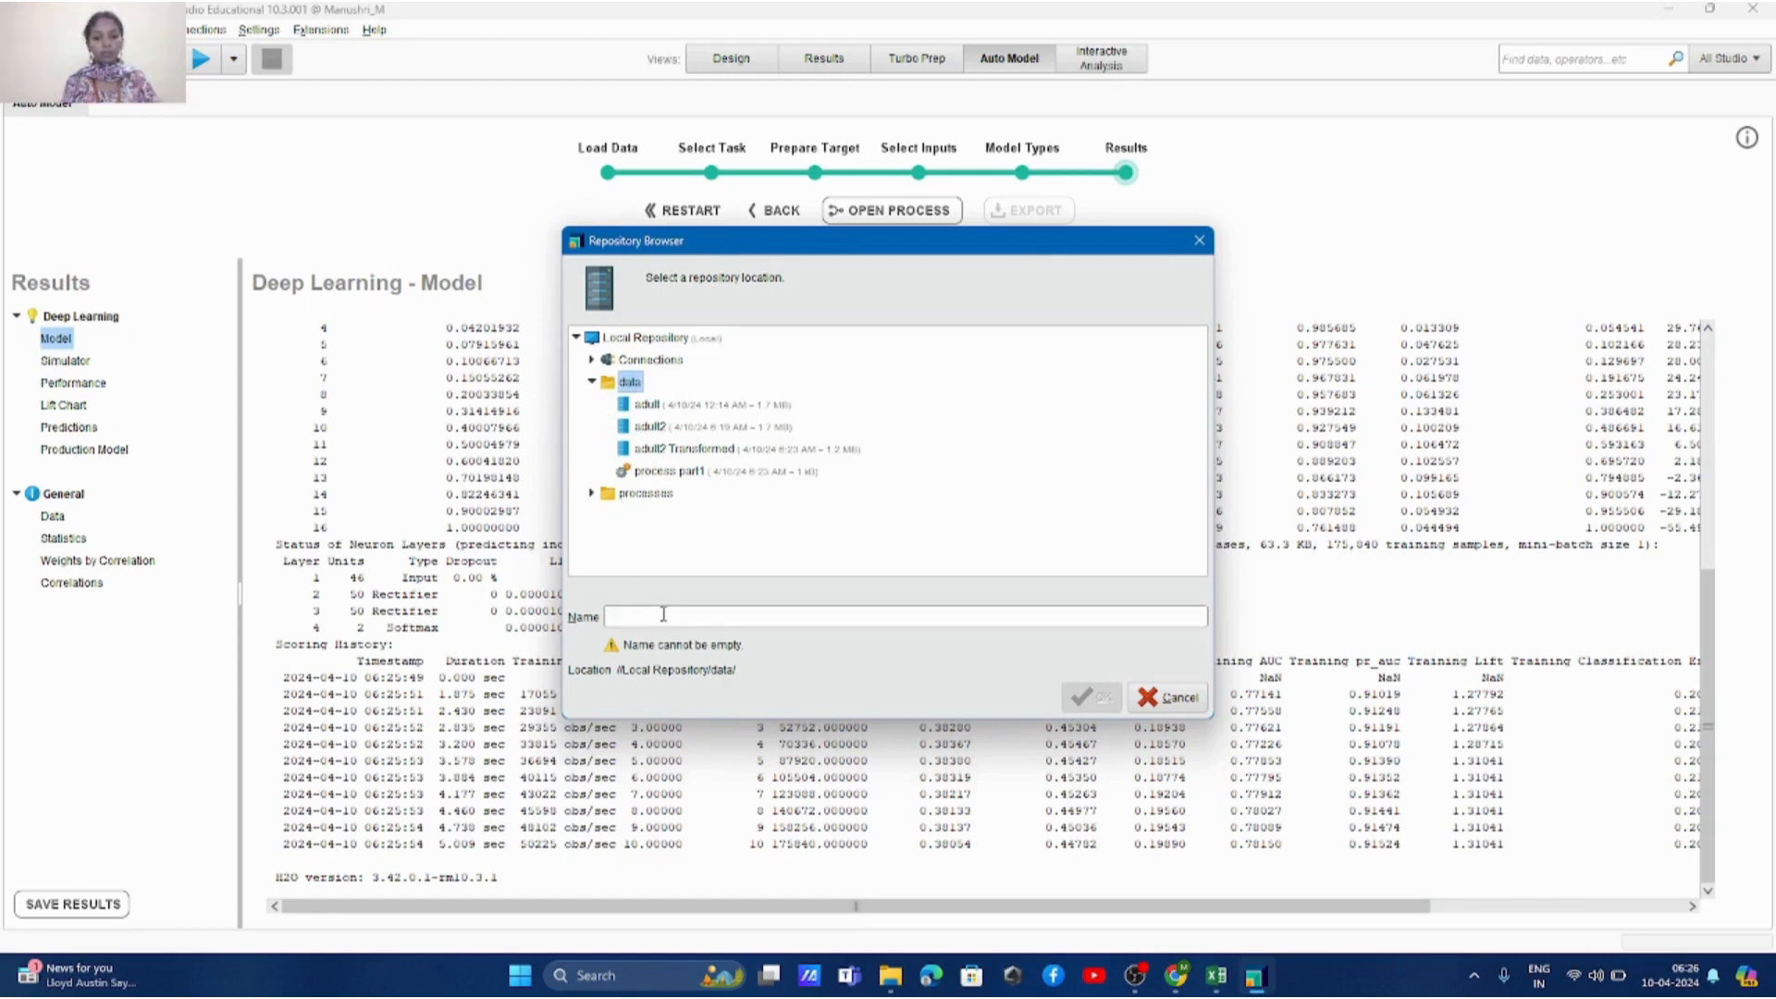
{"action": "type", "text": "process"}
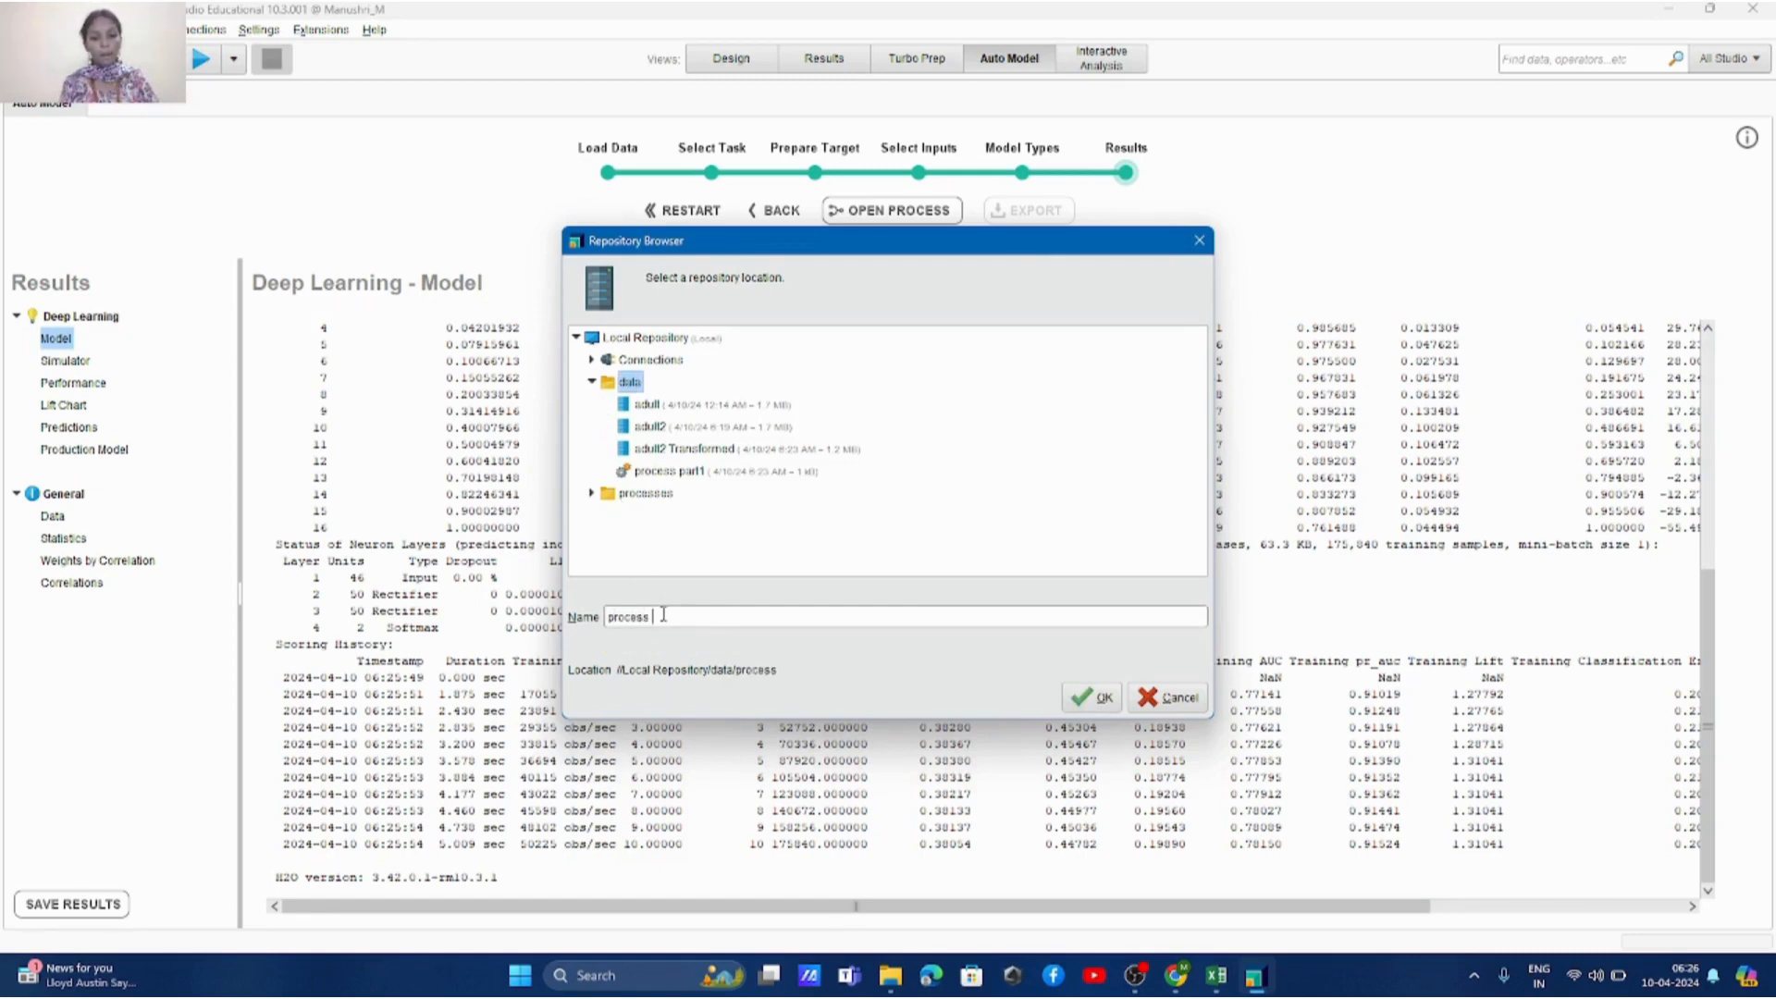
{"action": "type", "text": " part 2"}
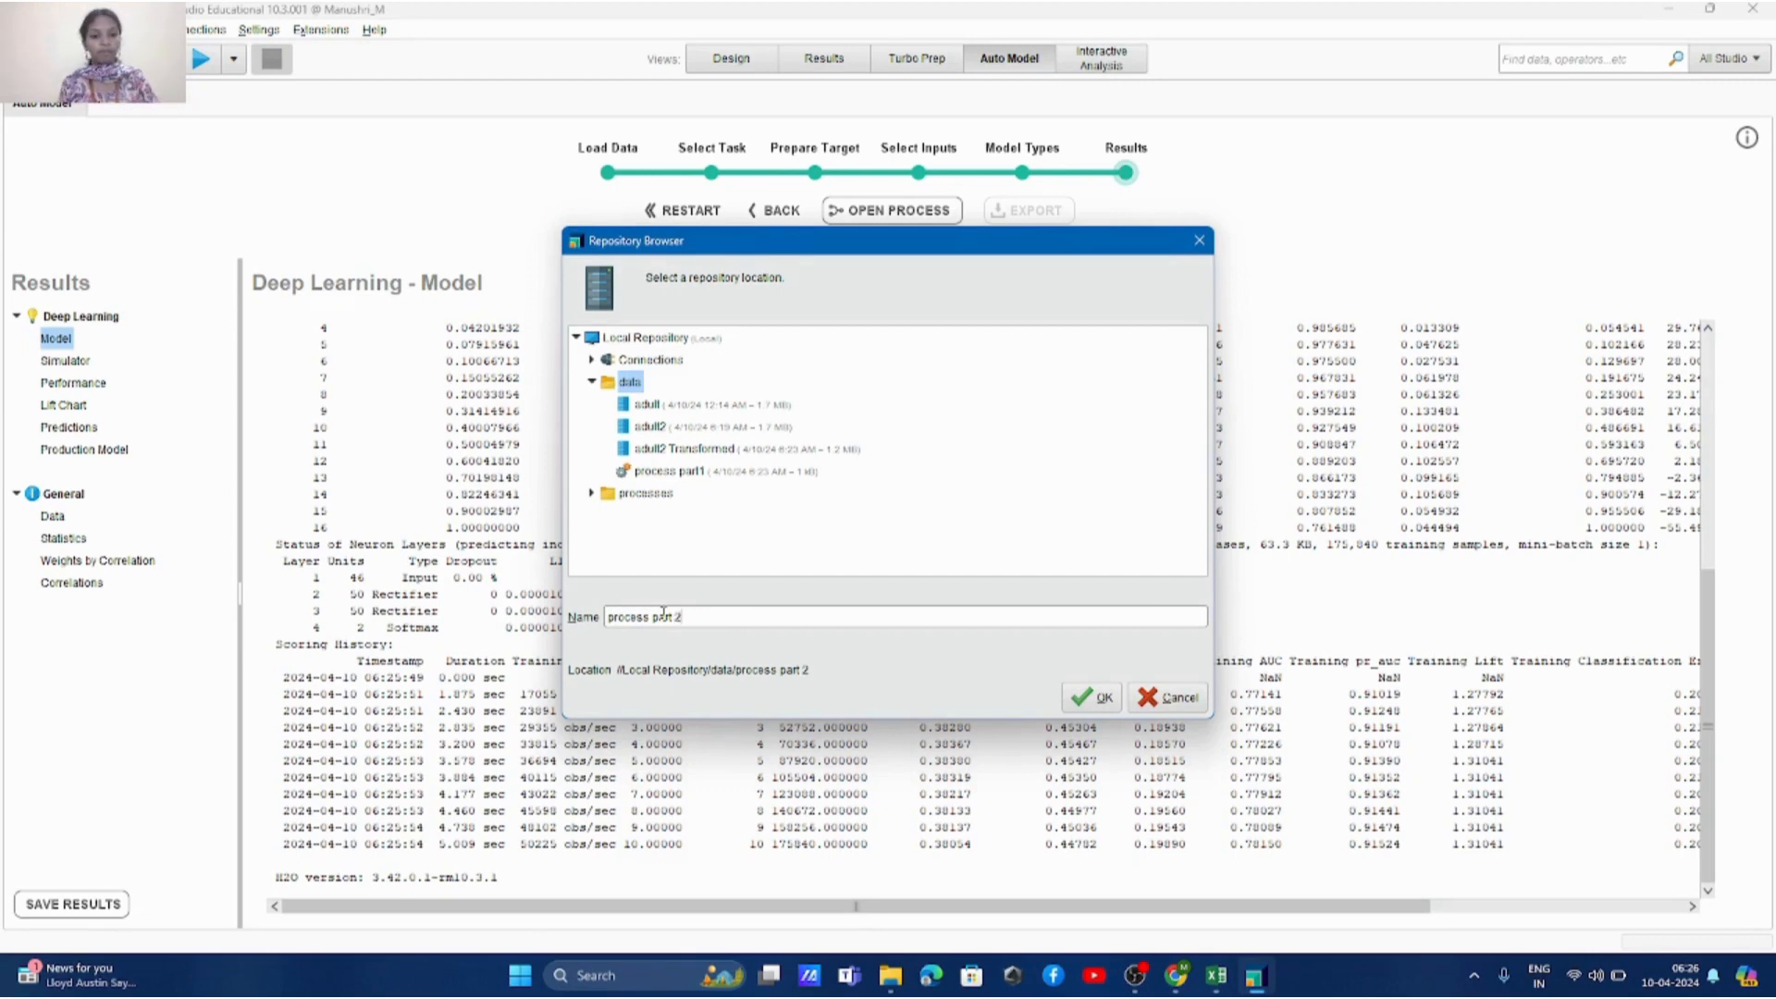
{"action": "left_click", "coordinate": [1091, 698]}
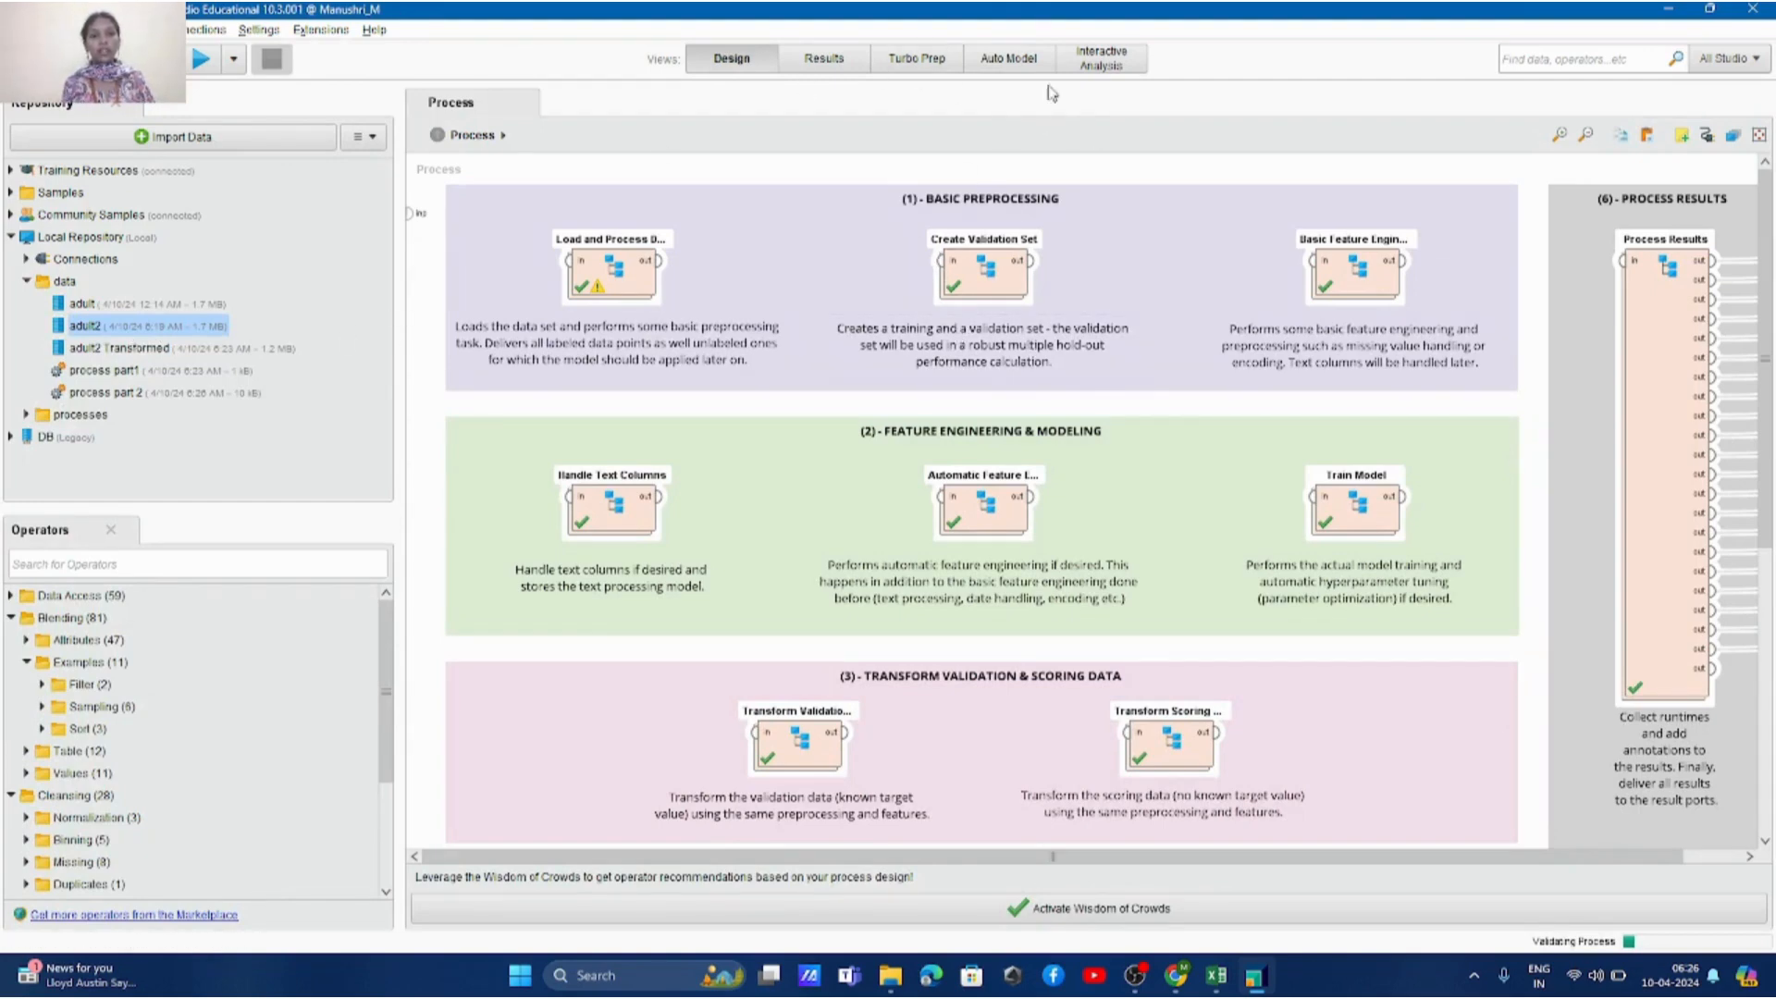
Step: In Auto Model's Deep Learning simulator, set education to Doctorate, occupation to Prof-specialty and workclass to State-gov
{"action": "left_click", "coordinate": [1015, 60]}
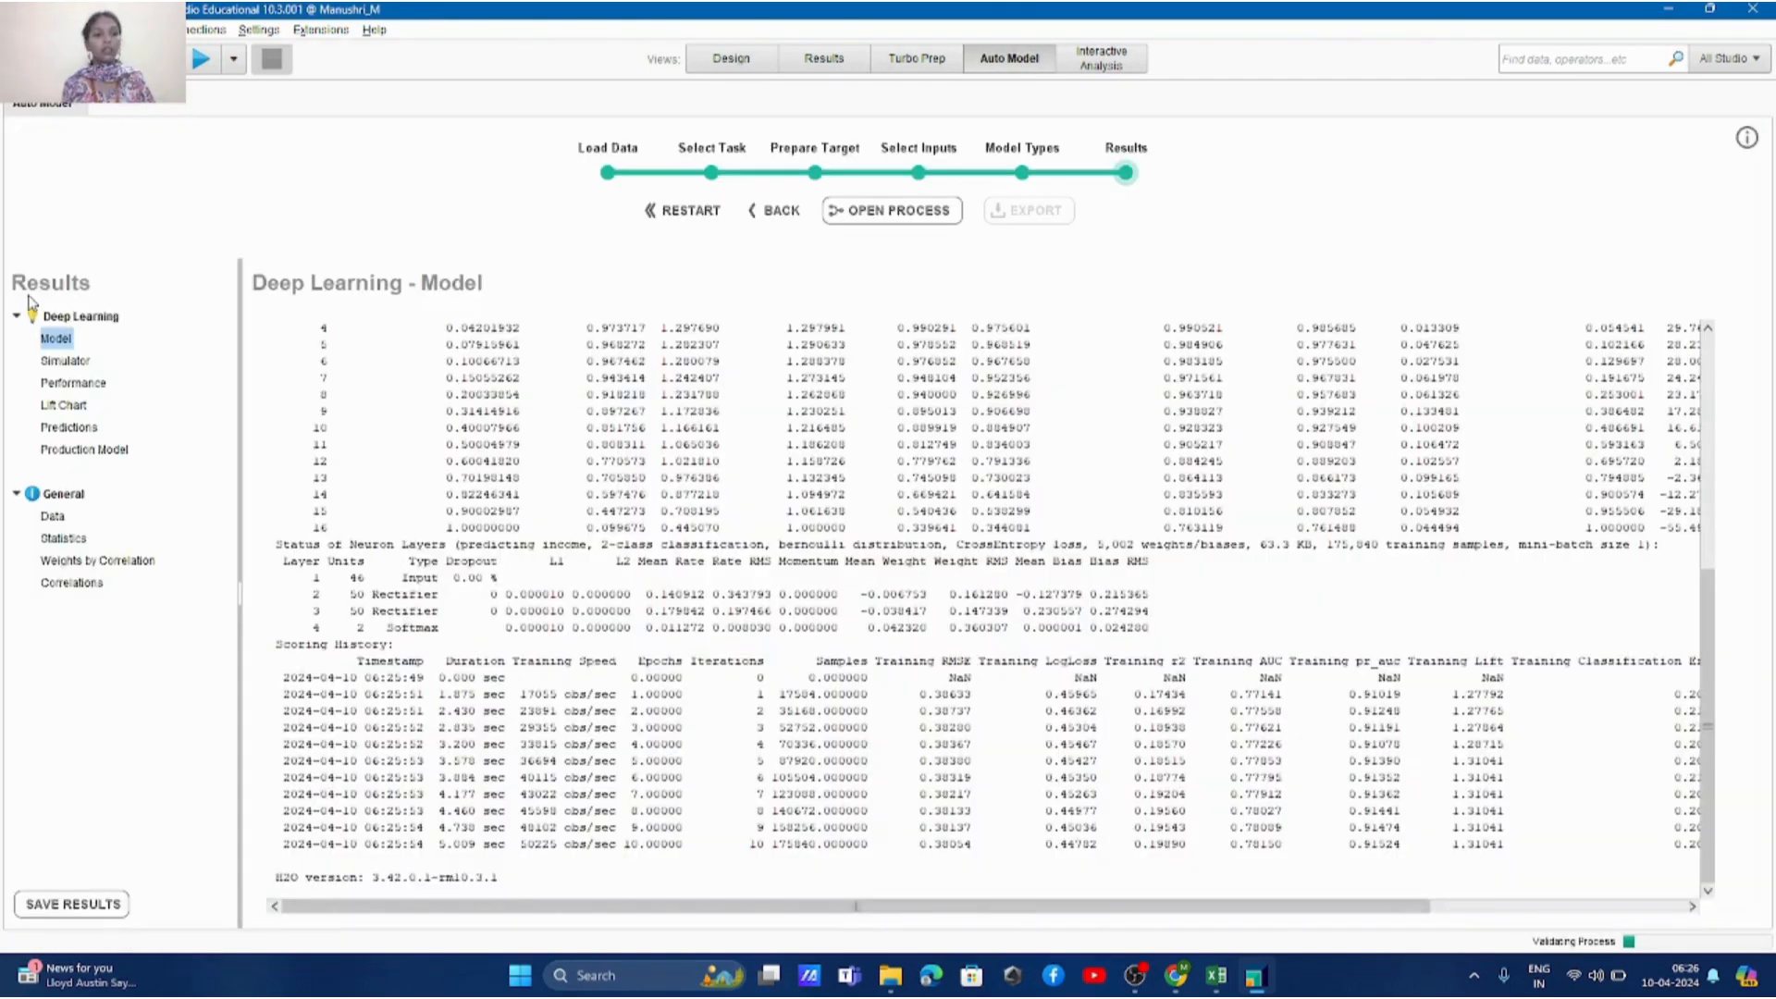
{"action": "left_click", "coordinate": [63, 361]}
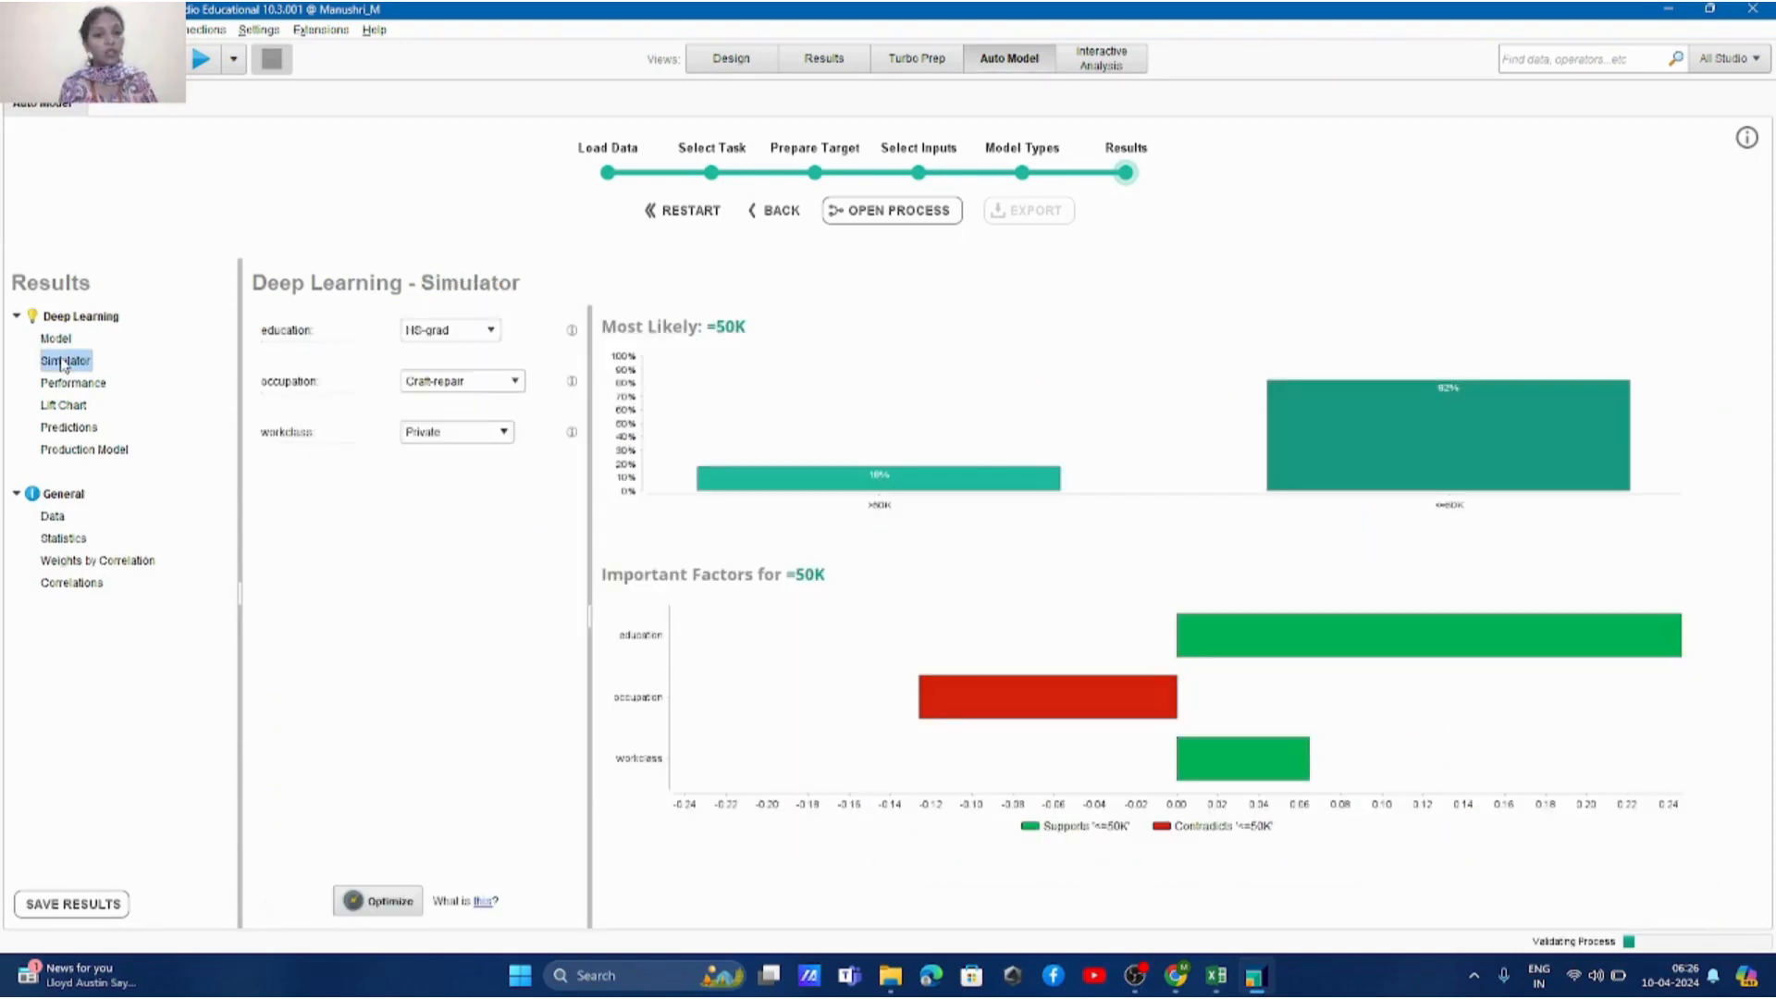
{"action": "left_click", "coordinate": [455, 346]}
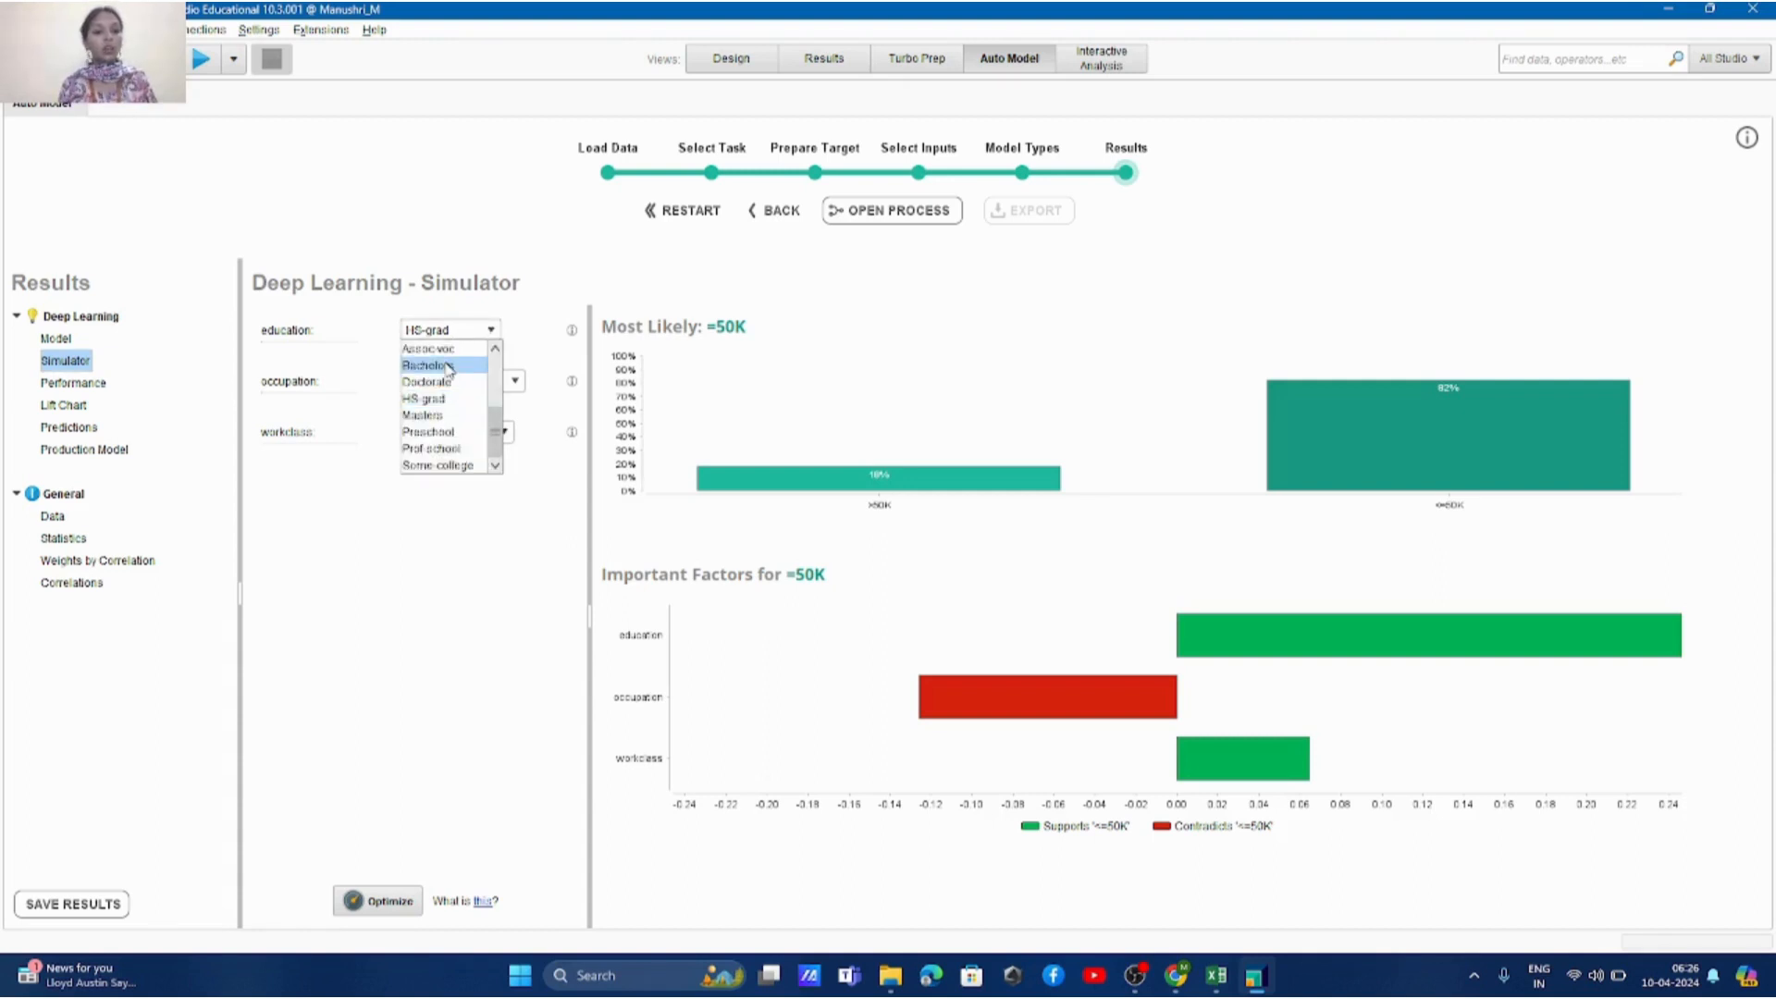
{"action": "left_click", "coordinate": [449, 382]}
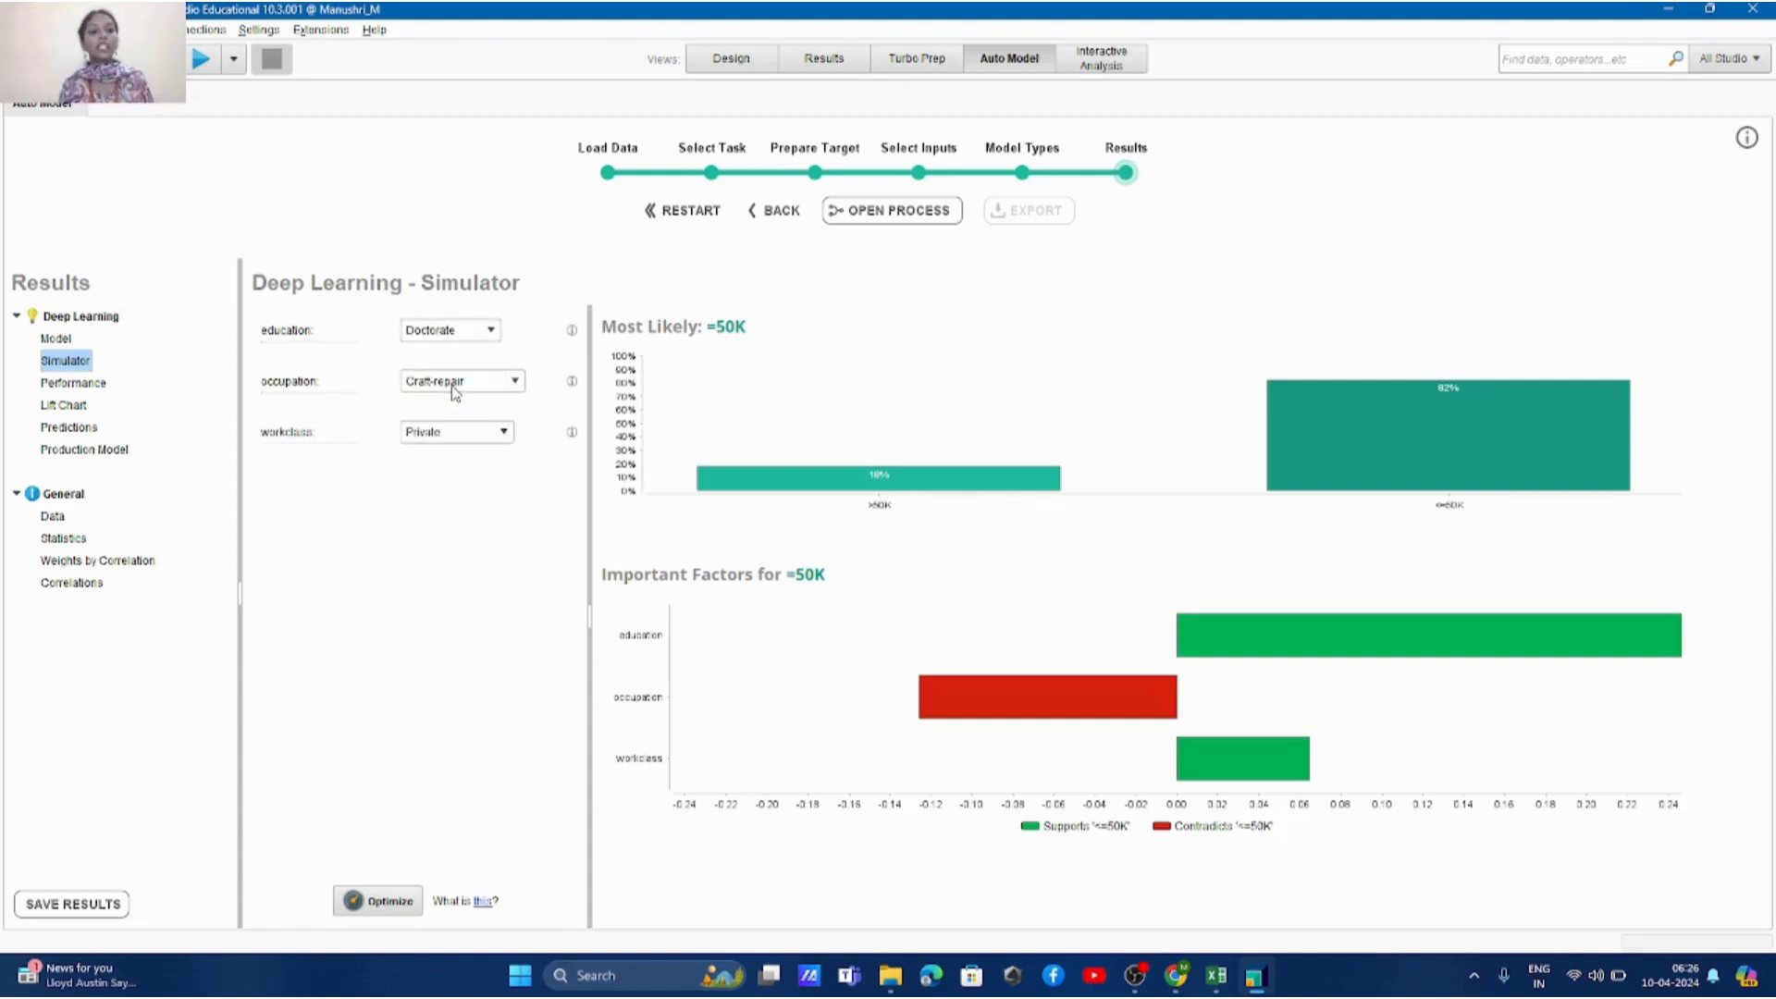
{"action": "left_click", "coordinate": [455, 389]}
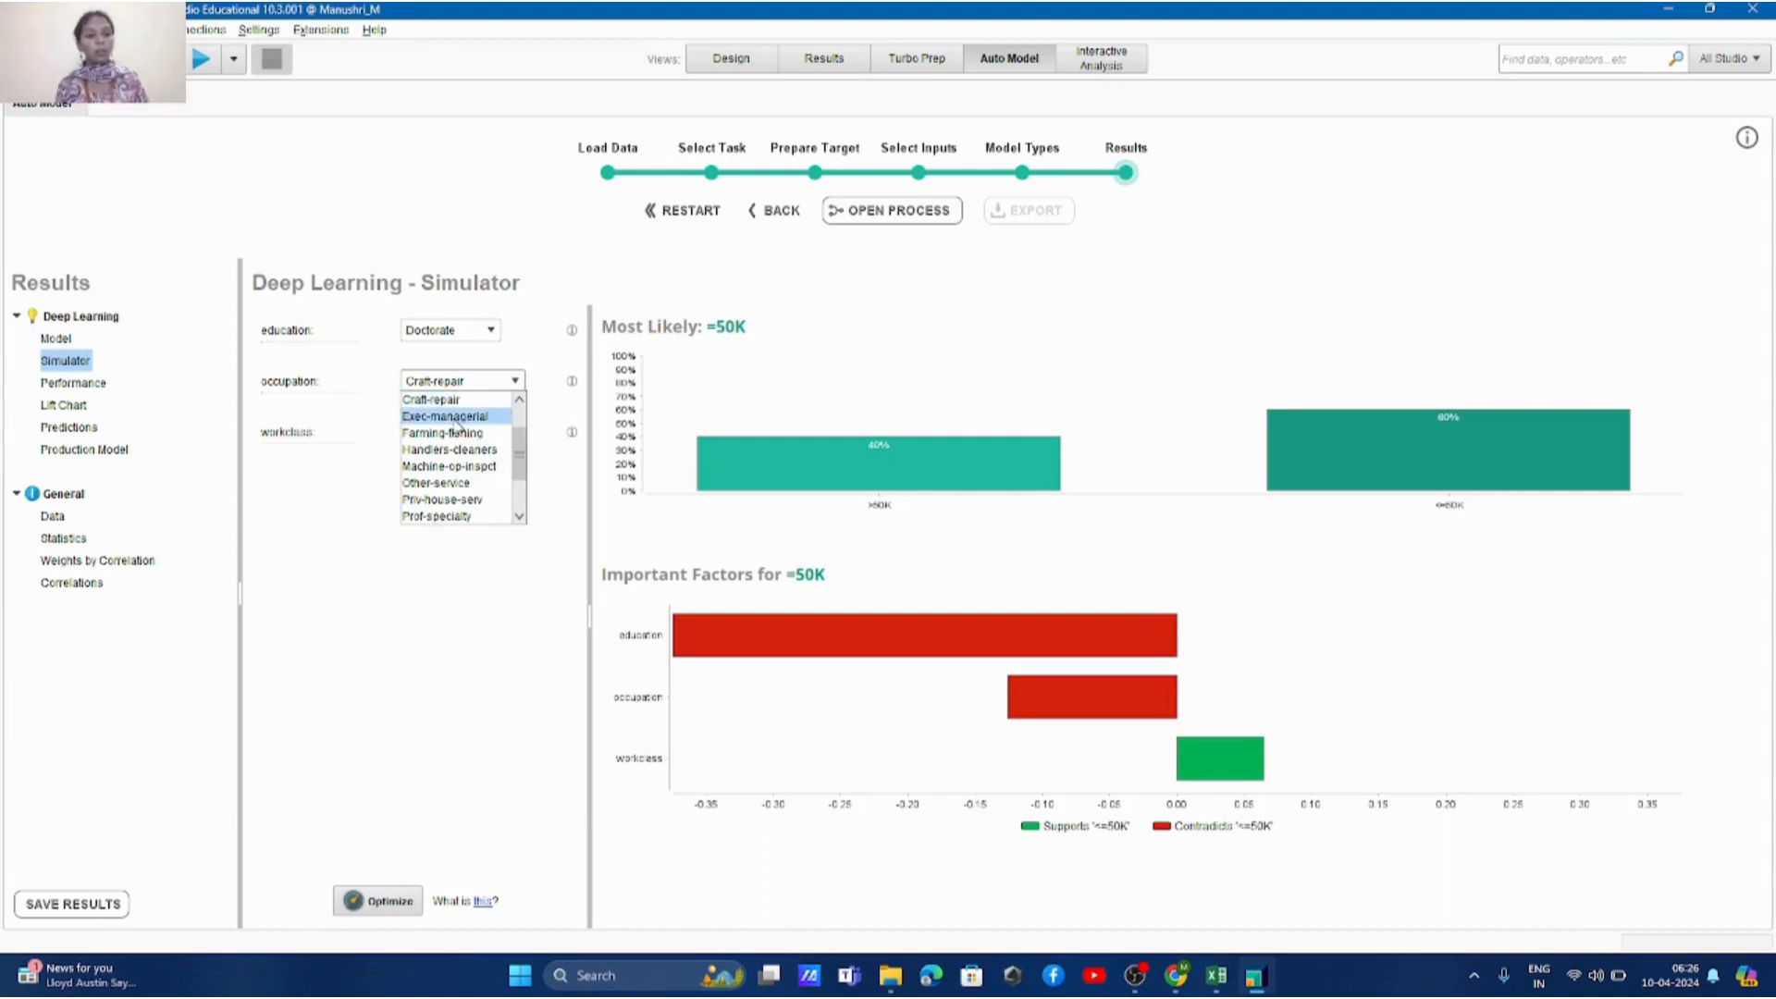
{"action": "left_click", "coordinate": [465, 516]}
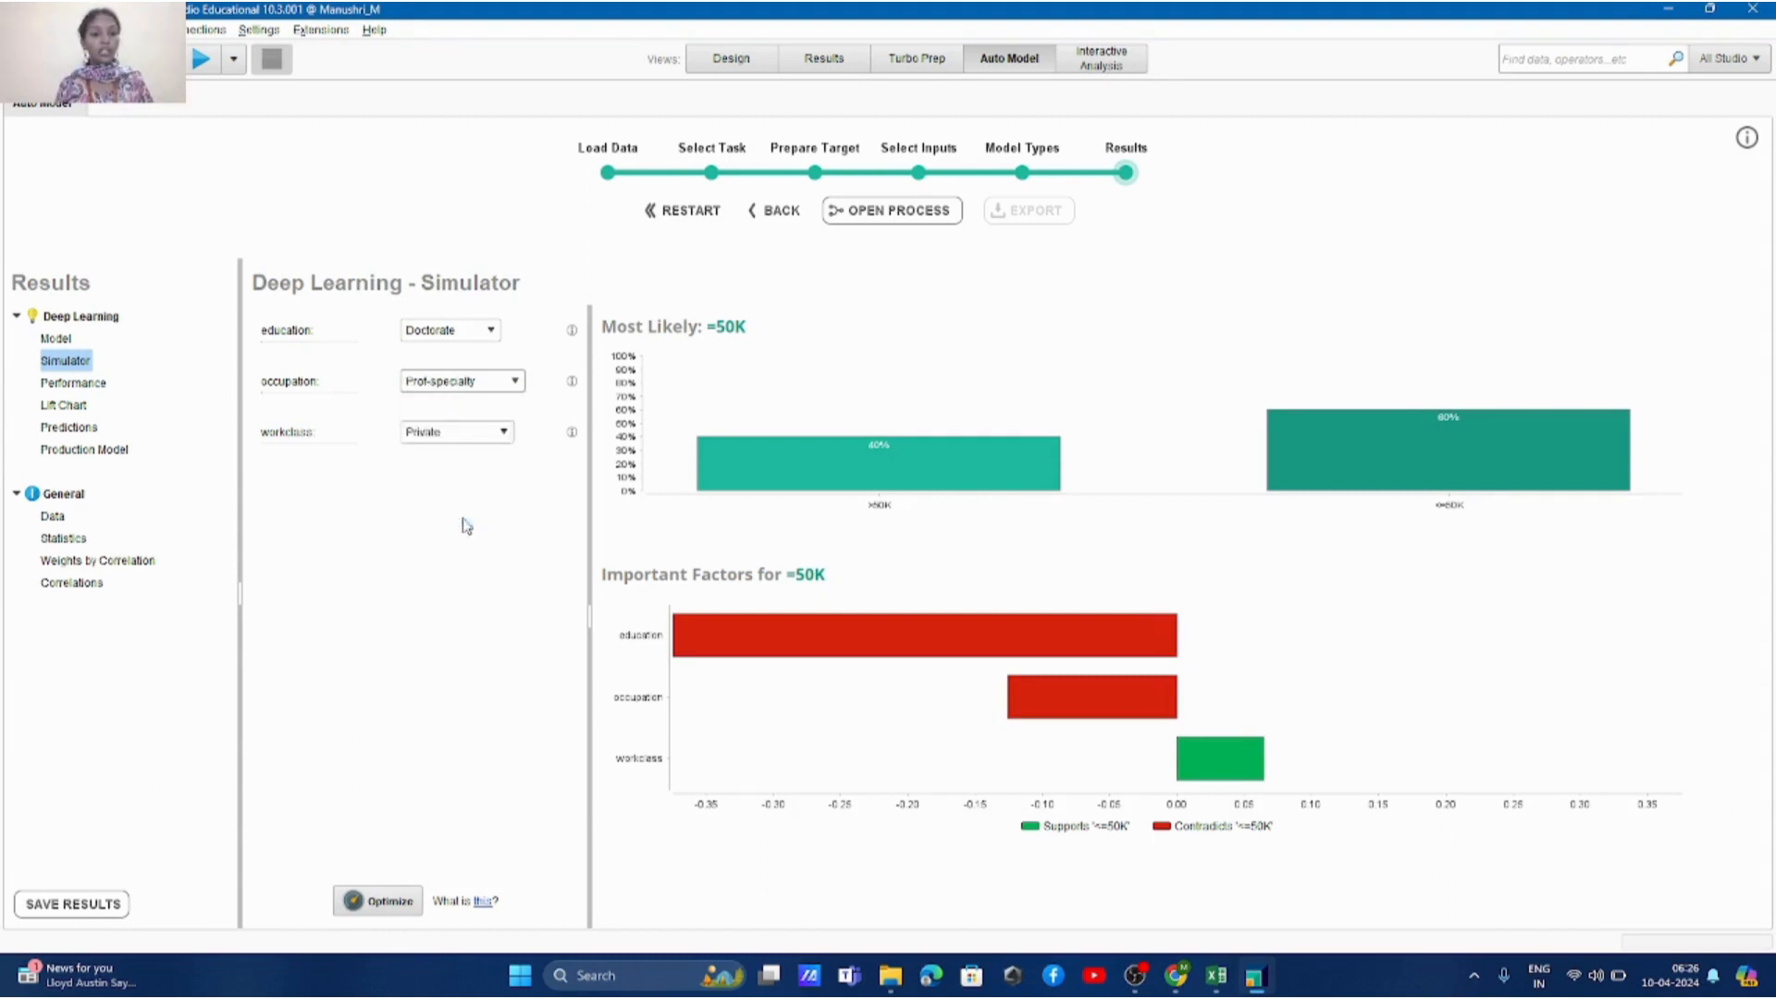
{"action": "left_click", "coordinate": [452, 432]}
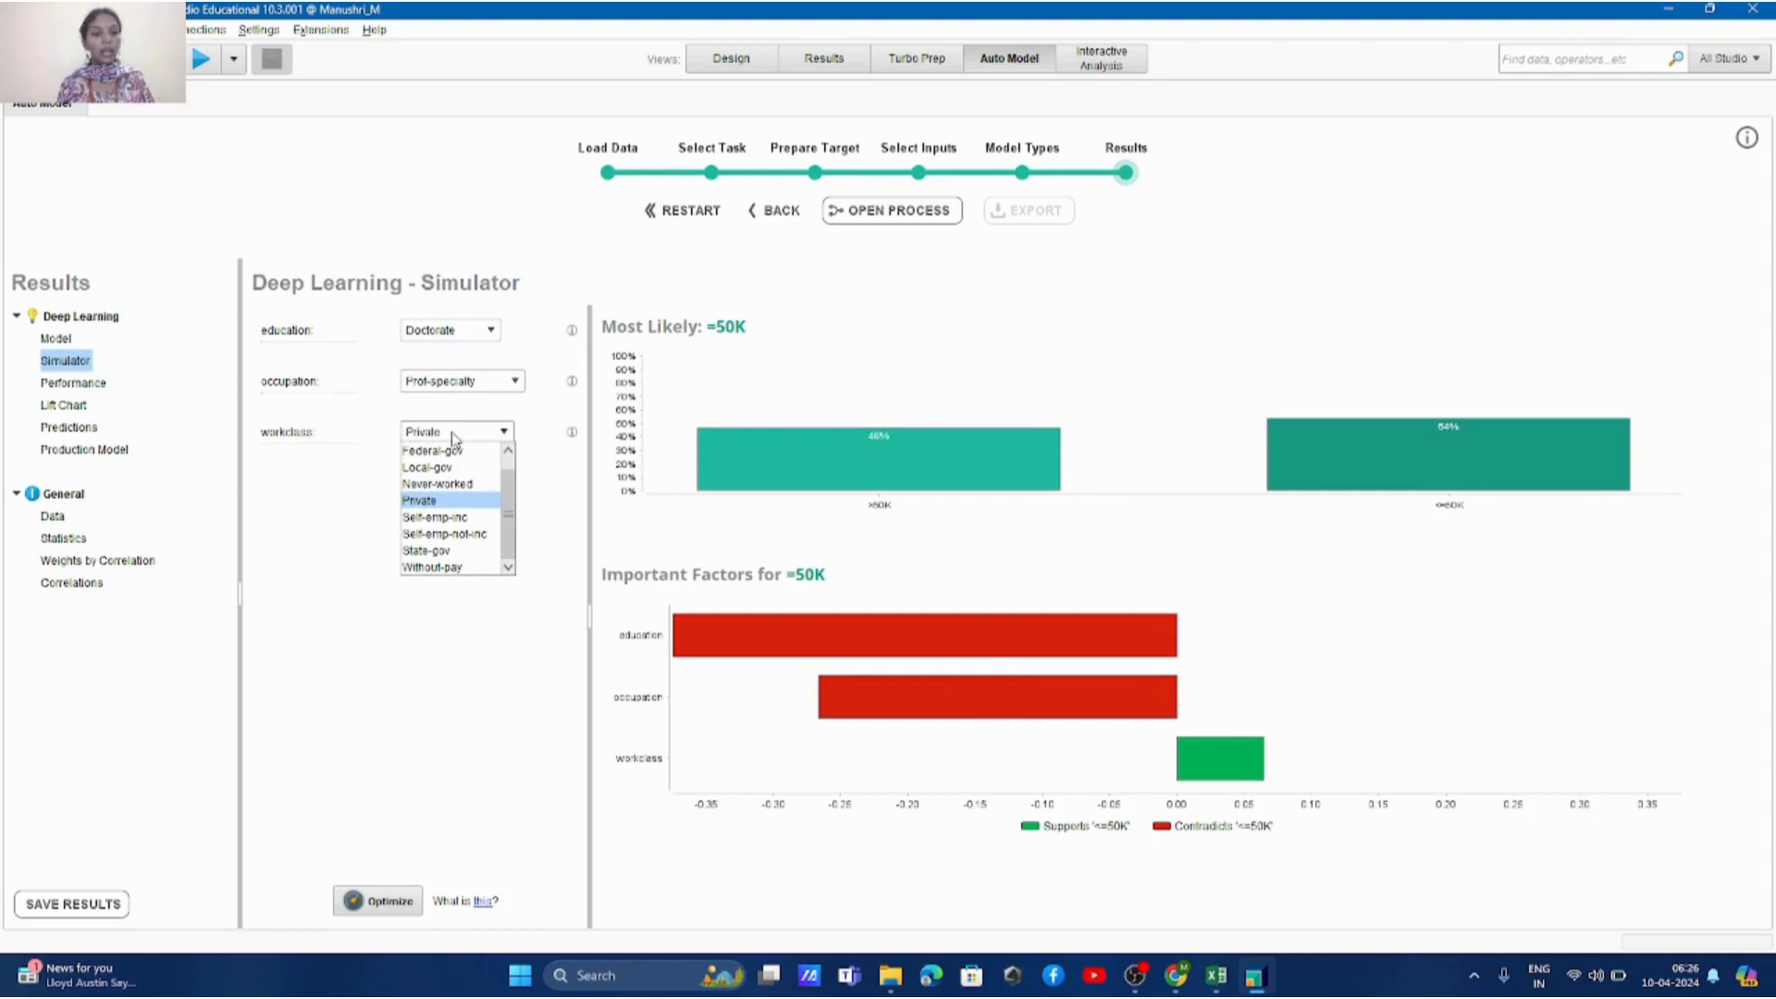
{"action": "left_click", "coordinate": [454, 553]}
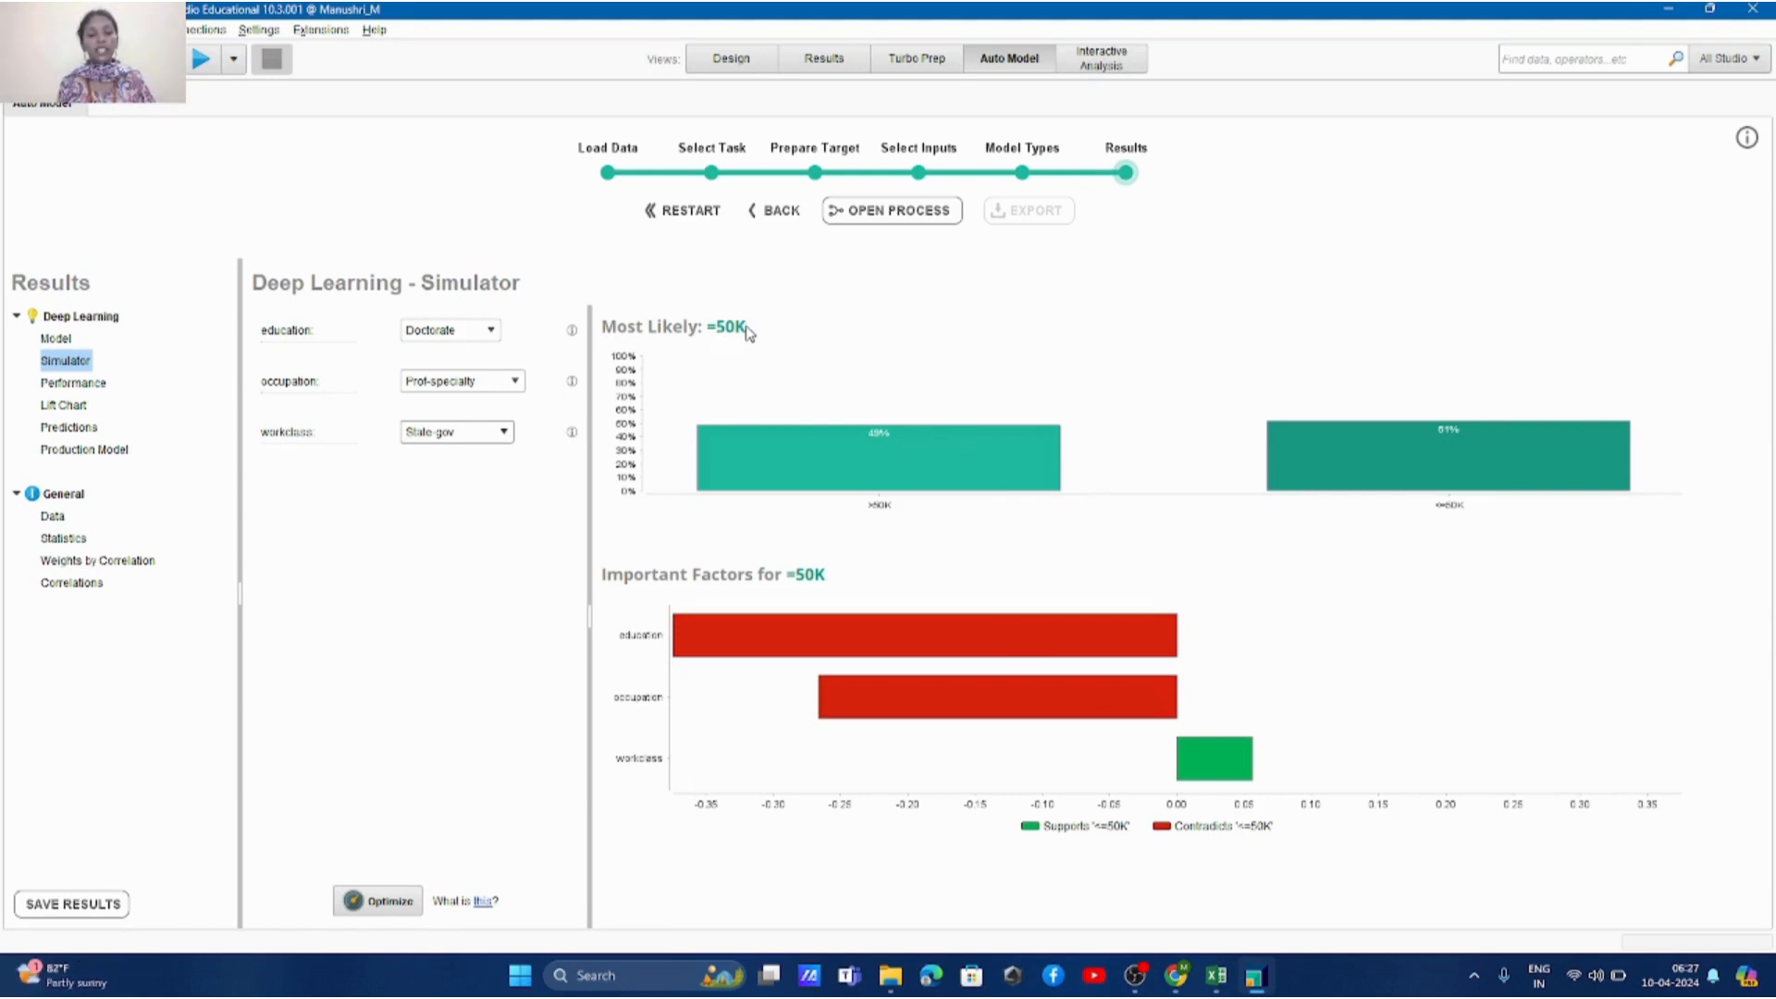
Step: In the Deep Learning simulator, set education to Assoc-voc, occupation to Farming-fishing and workclass to Self-emp-inc
{"action": "left_click", "coordinate": [433, 335]}
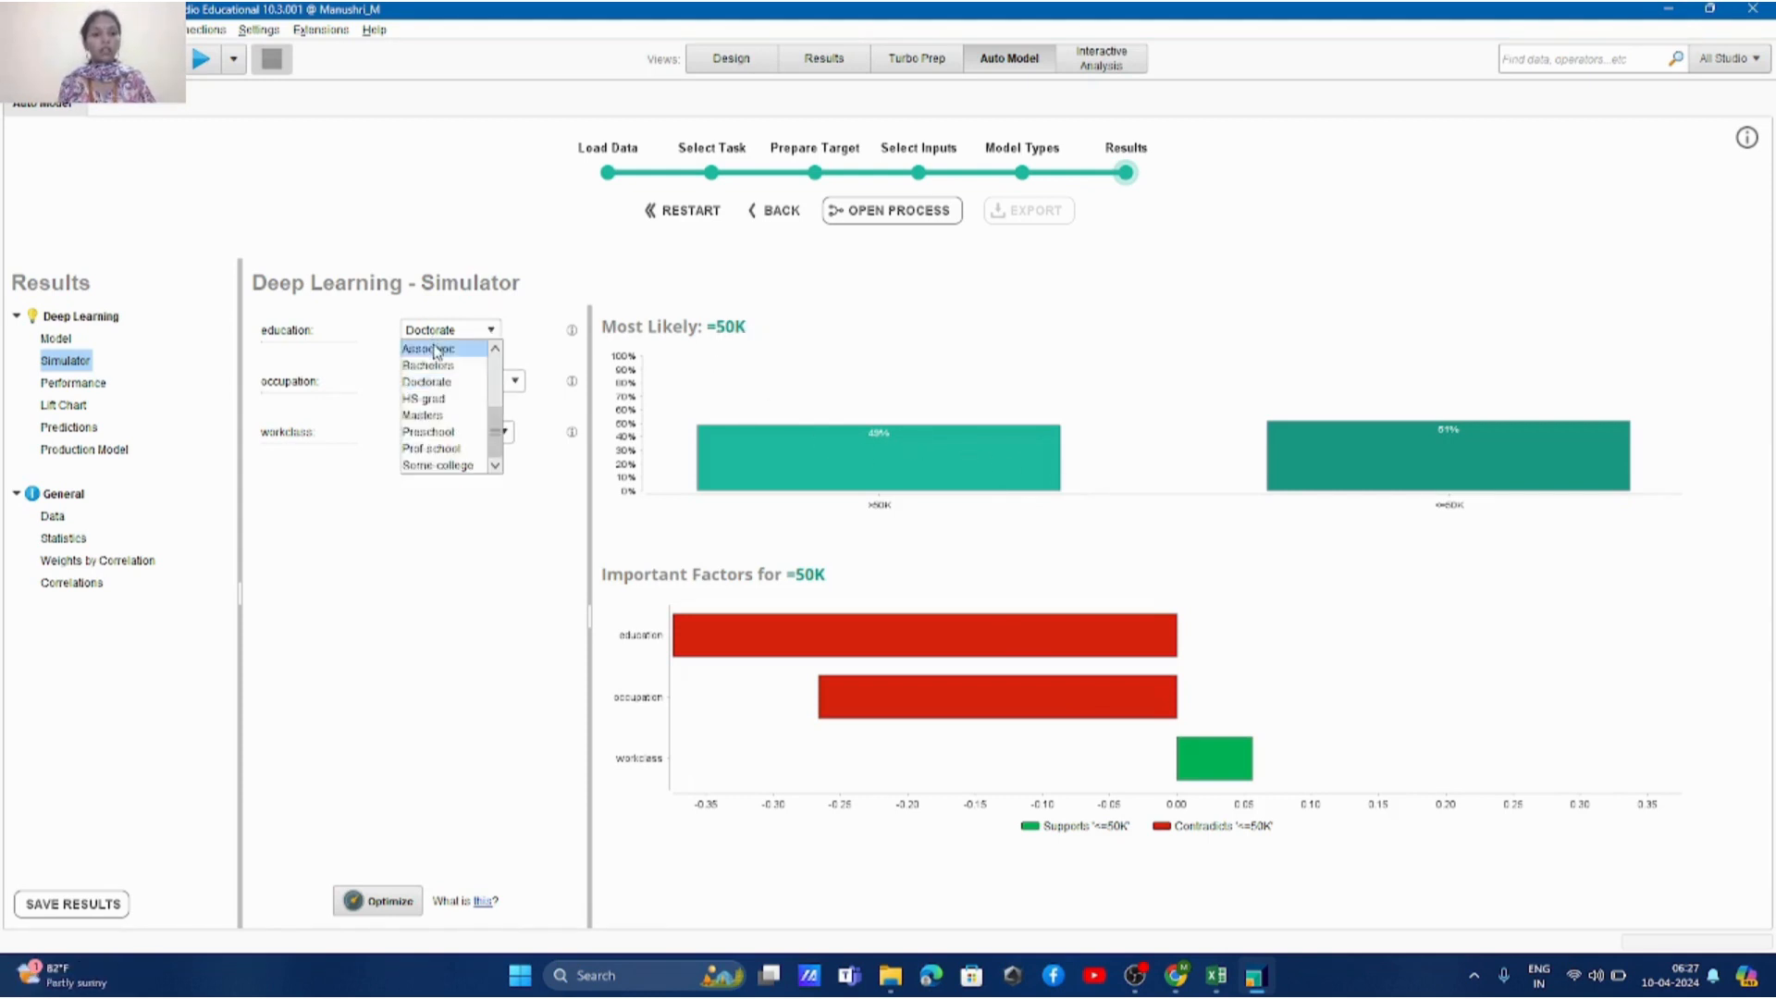
{"action": "left_click", "coordinate": [437, 349]}
{"action": "left_click", "coordinate": [488, 386]}
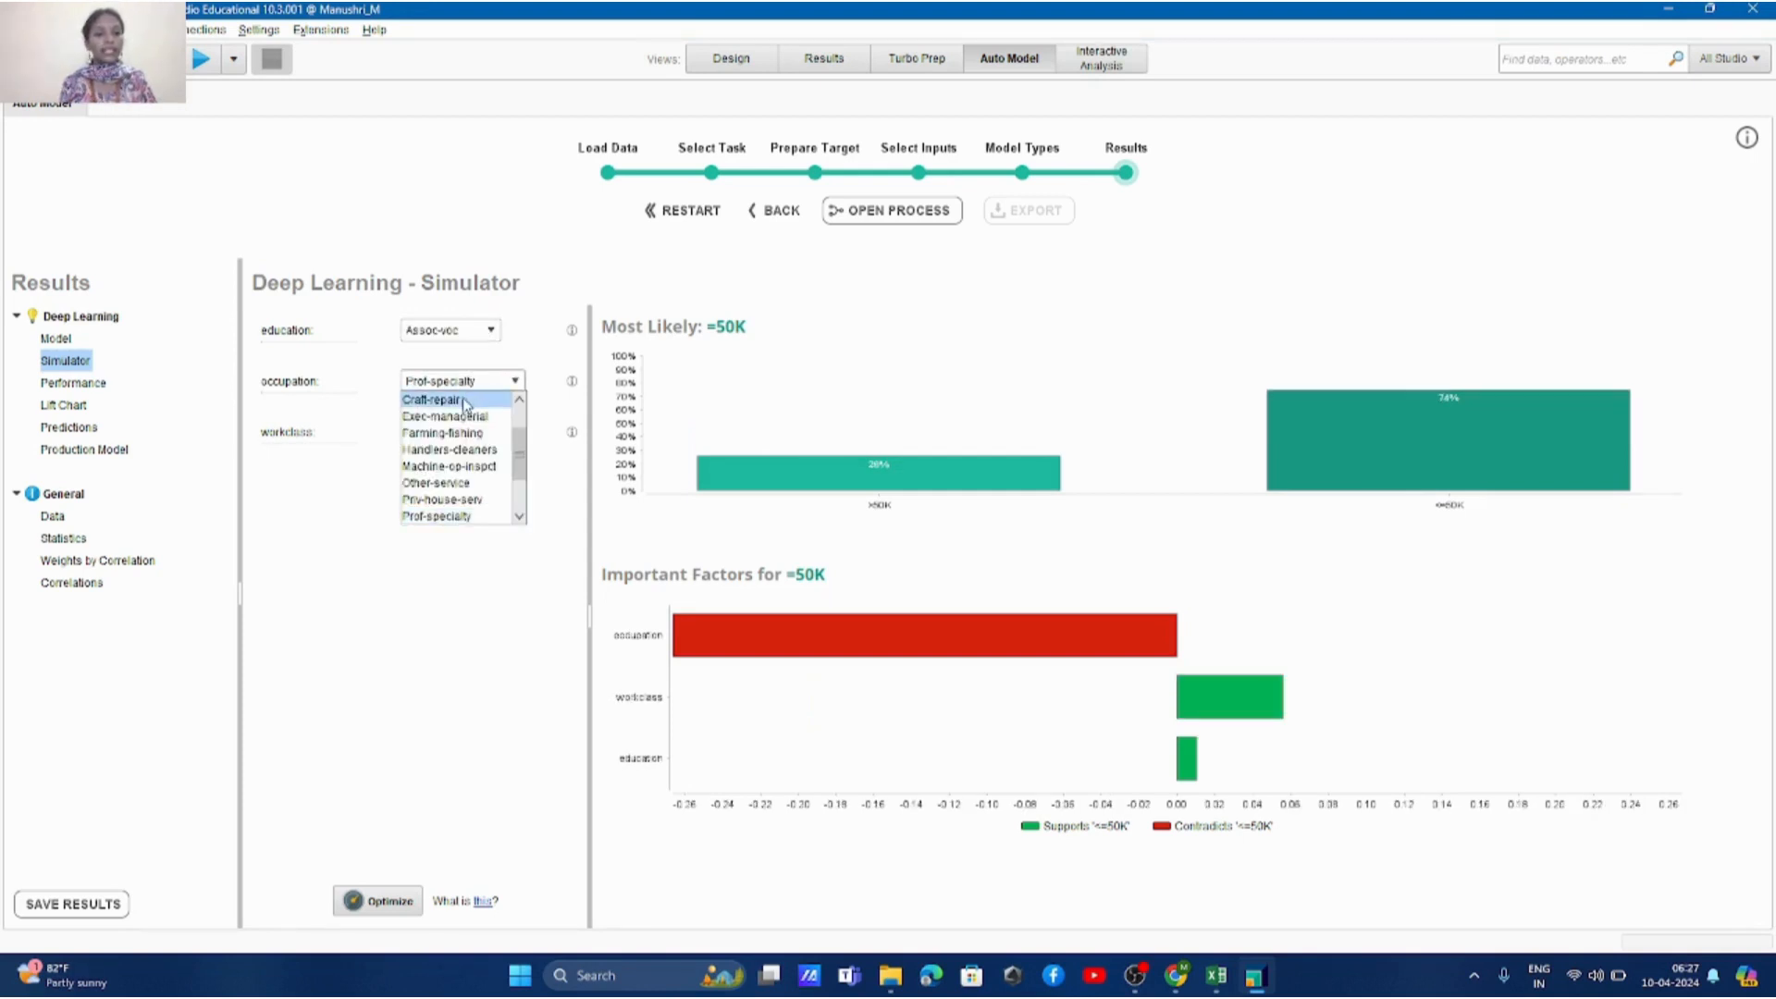
{"action": "left_click", "coordinate": [455, 434]}
{"action": "left_click", "coordinate": [455, 434]}
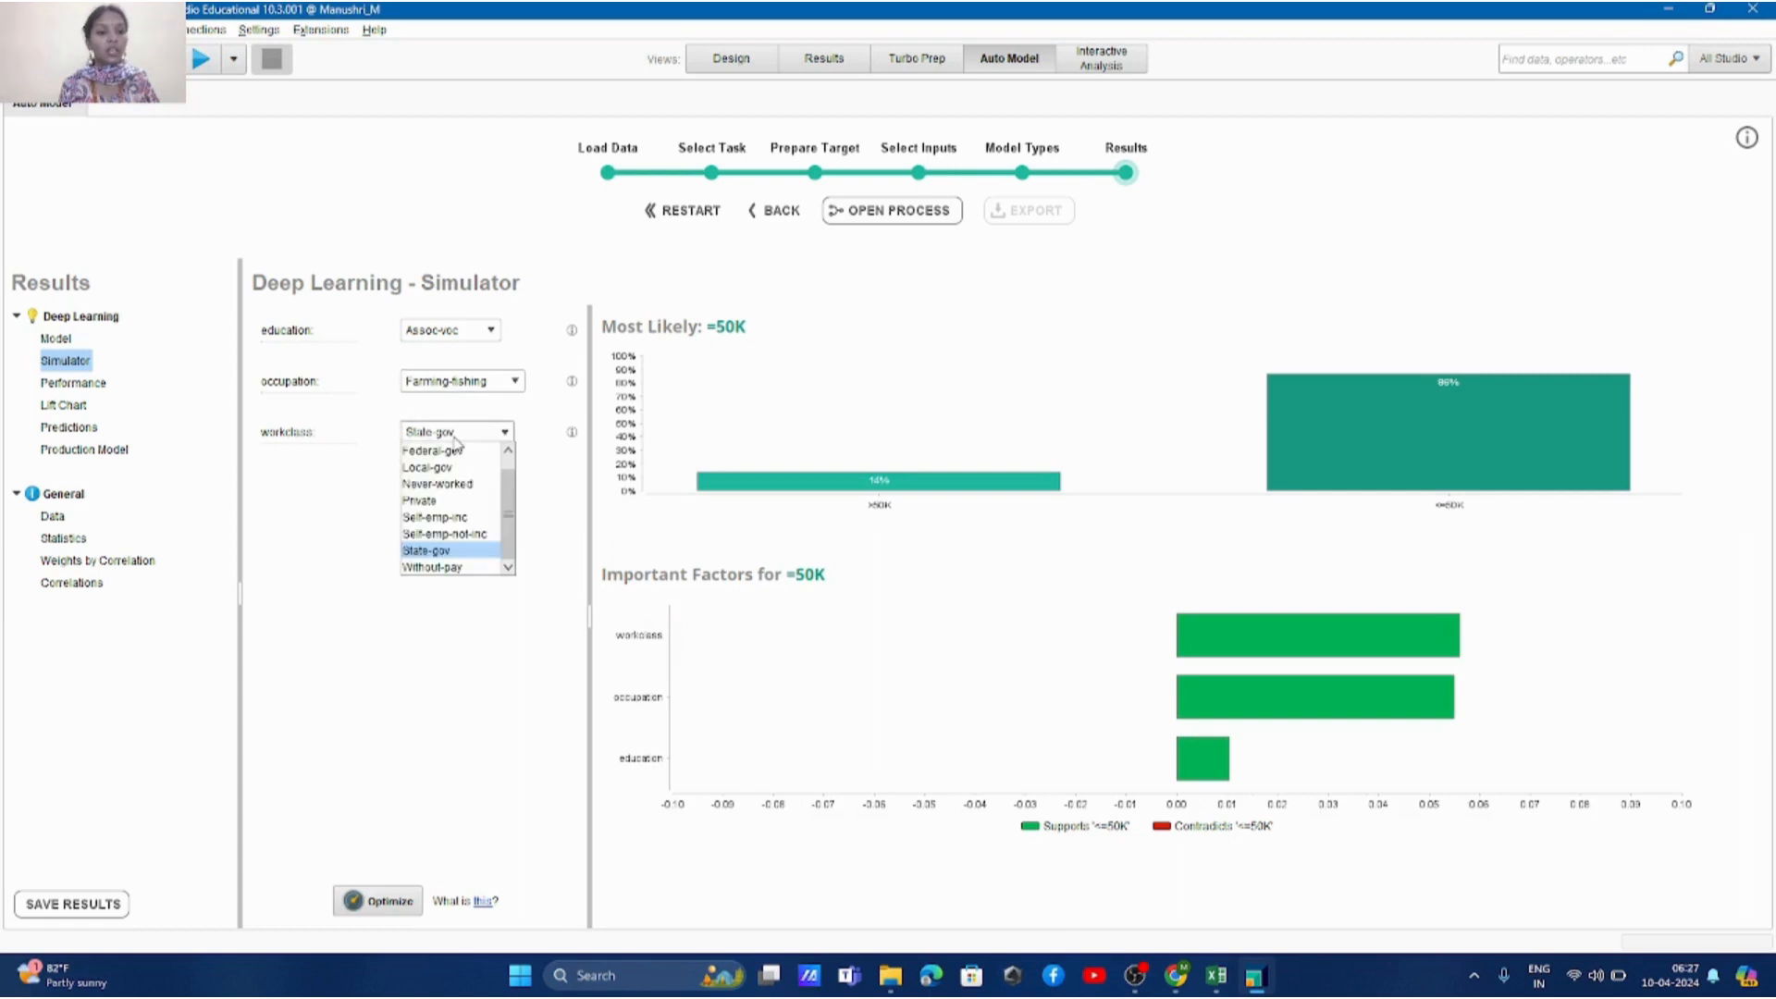
{"action": "left_click", "coordinate": [453, 518]}
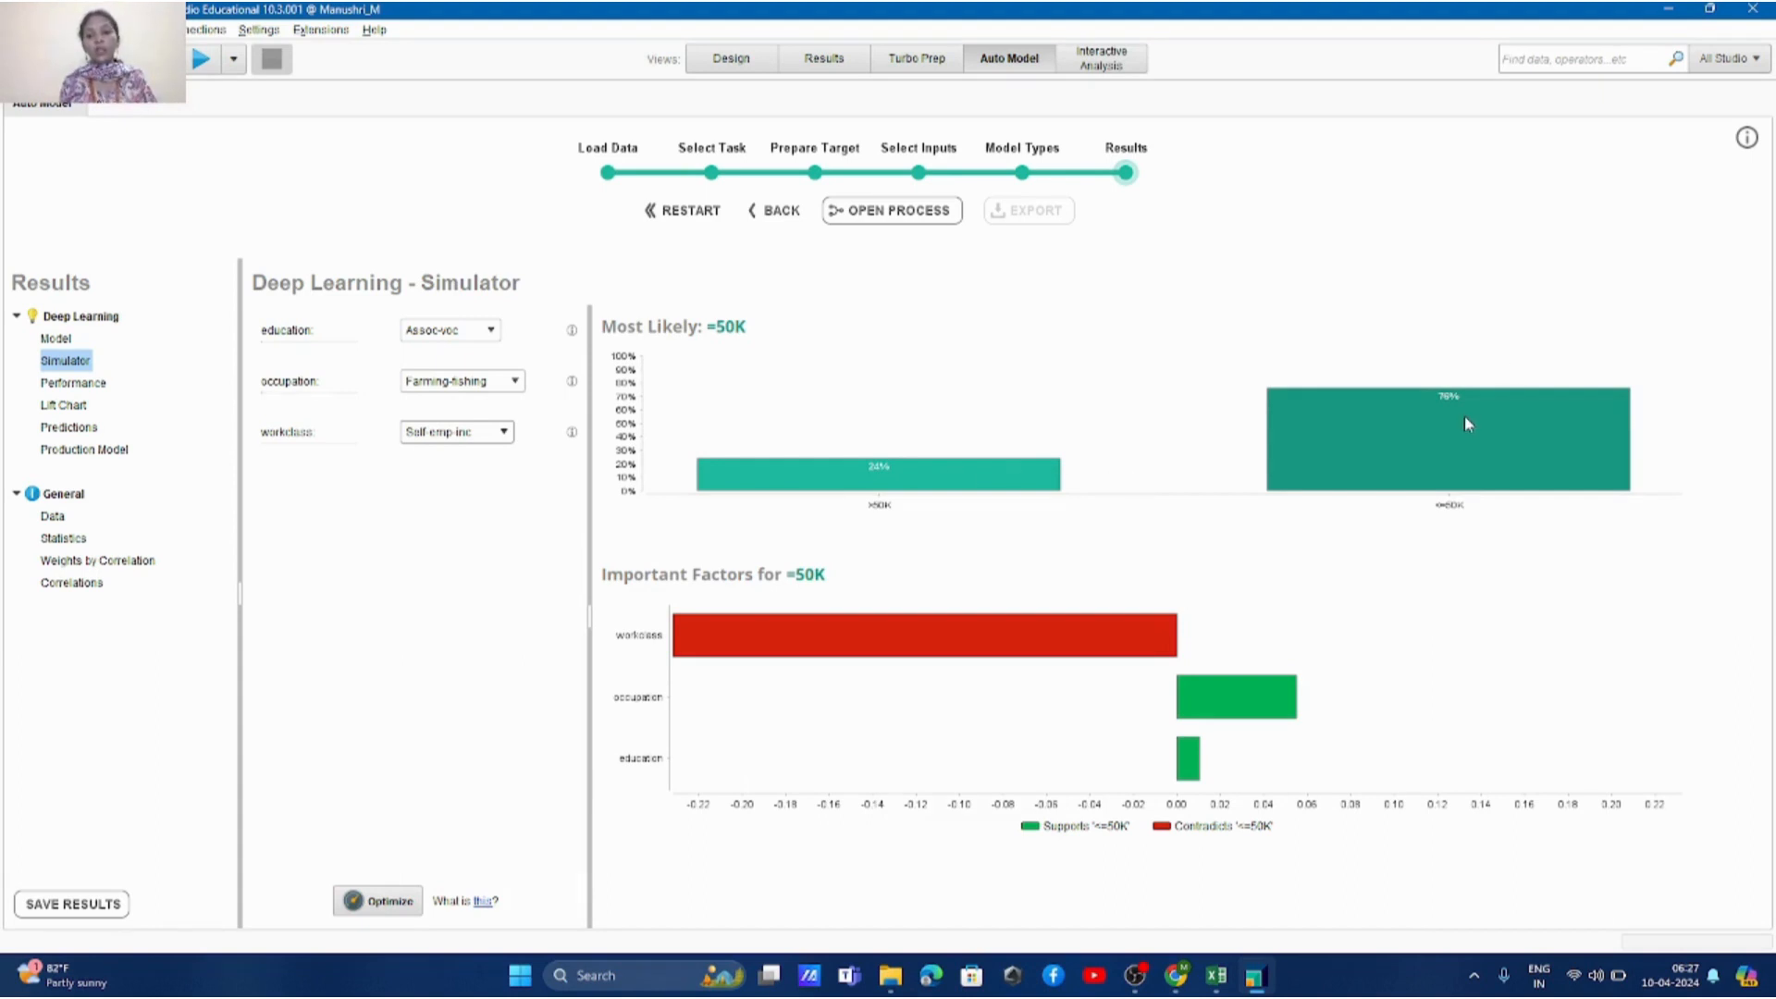
{"action": "mouse_move", "coordinate": [1464, 420]}
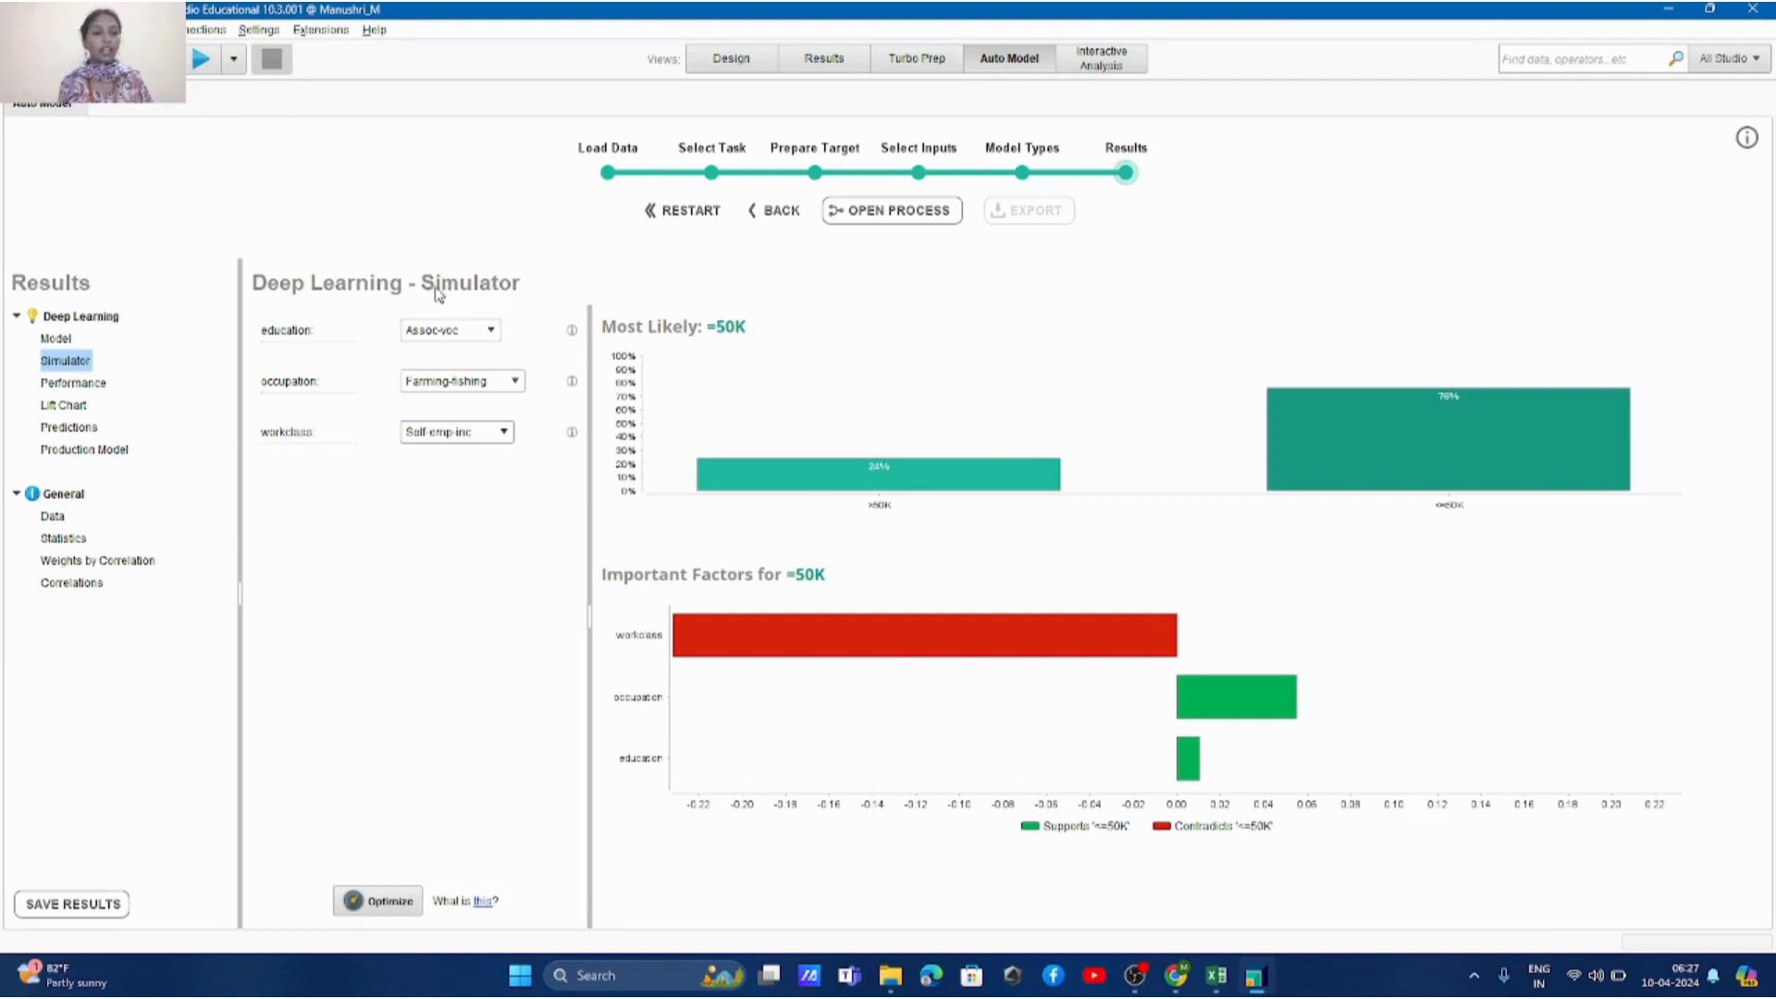
Step: Examine the Deep Learning model's performance, including the confusion matrix's class precision and class recall values
{"action": "left_click", "coordinate": [99, 392]}
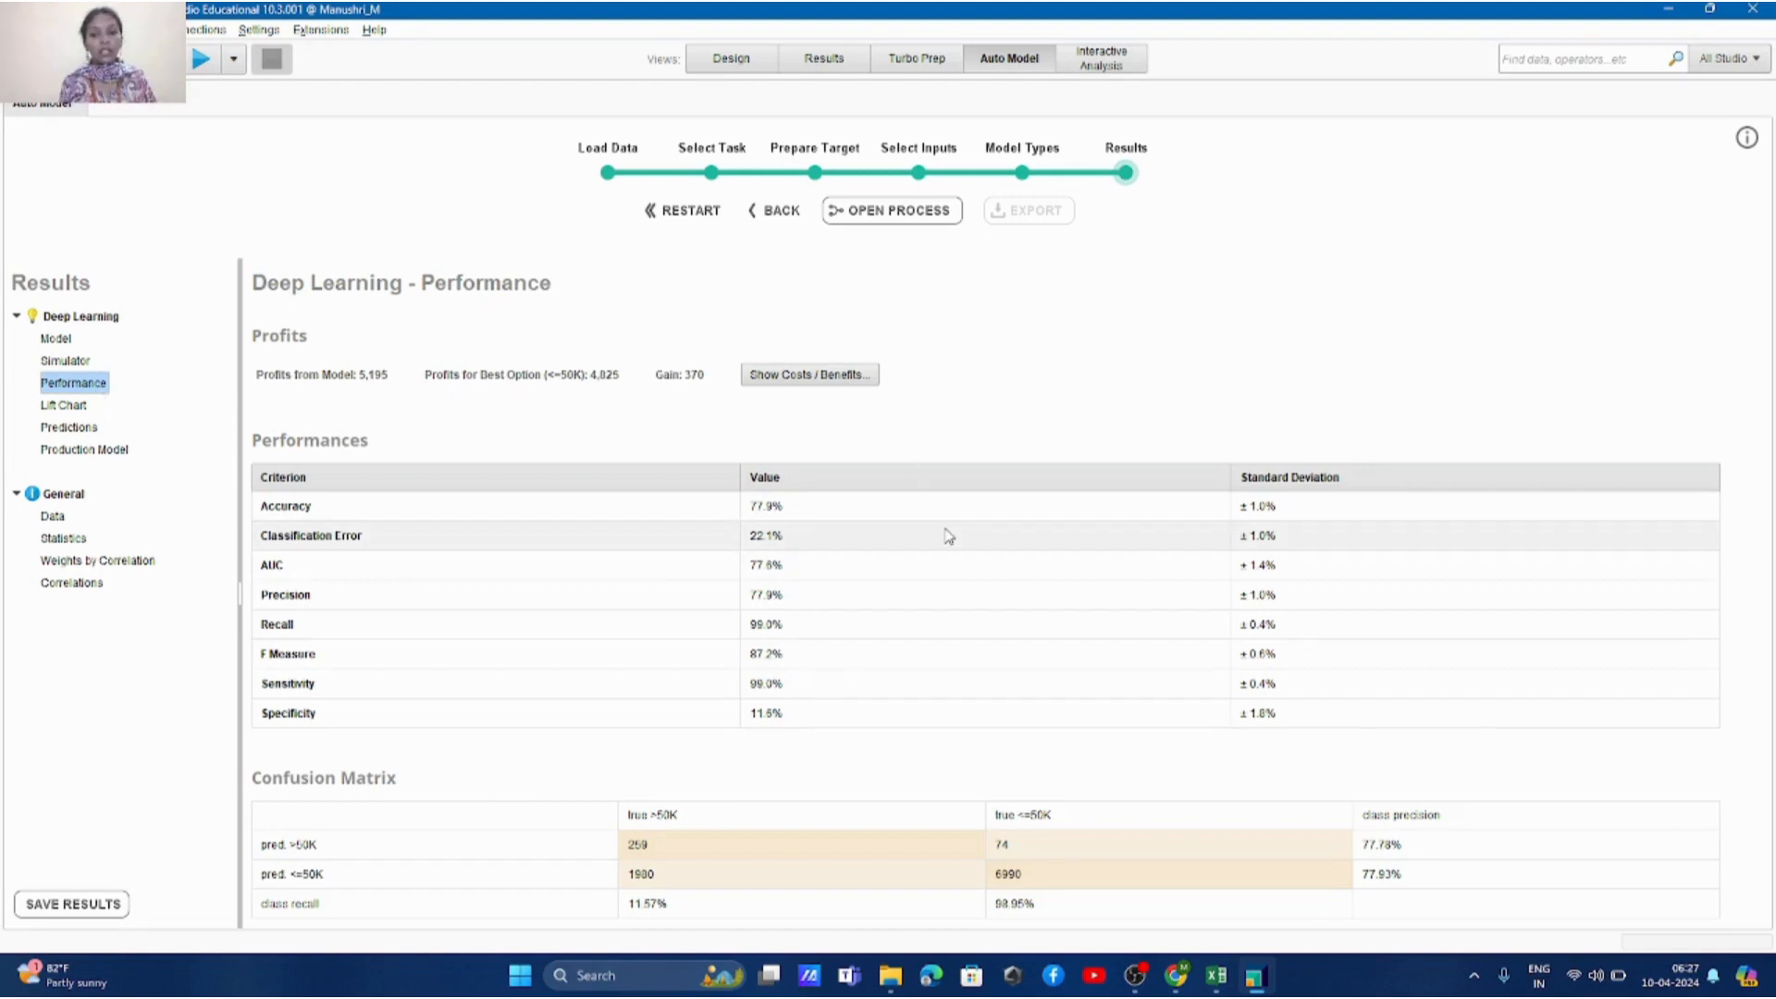
{"action": "left_click", "coordinate": [1396, 846]}
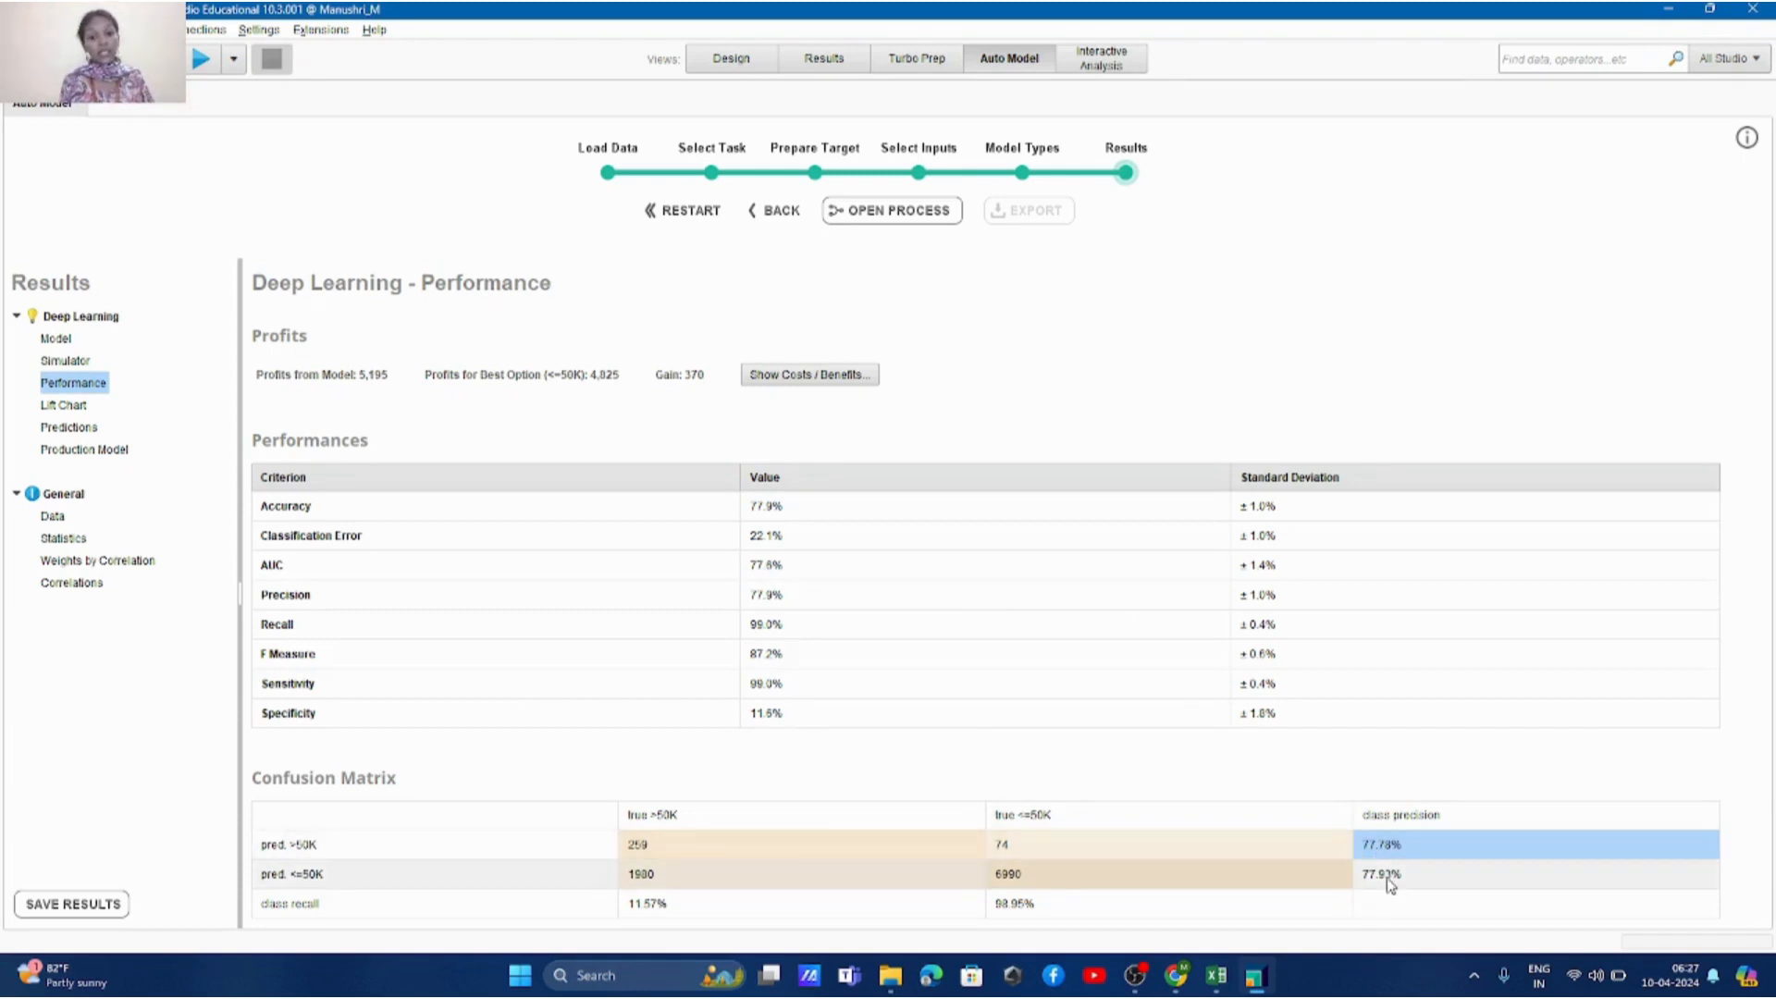
{"action": "left_click", "coordinate": [1389, 883]}
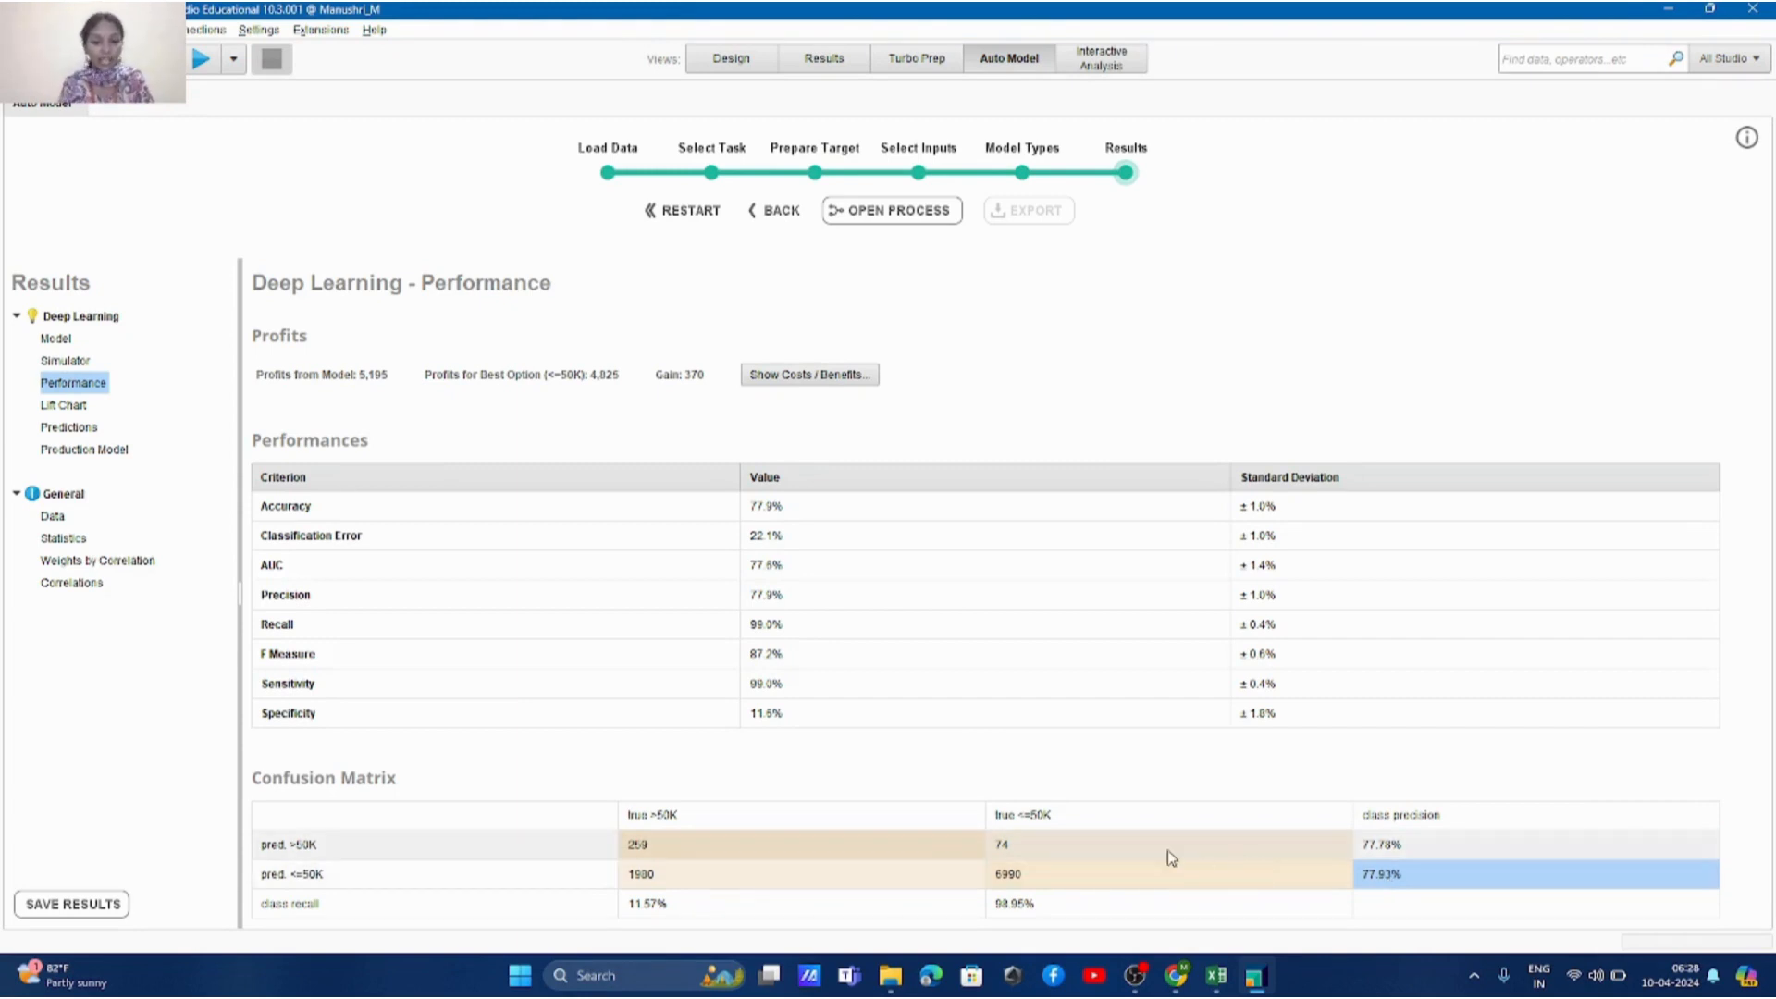
{"action": "left_click", "coordinate": [1028, 904]}
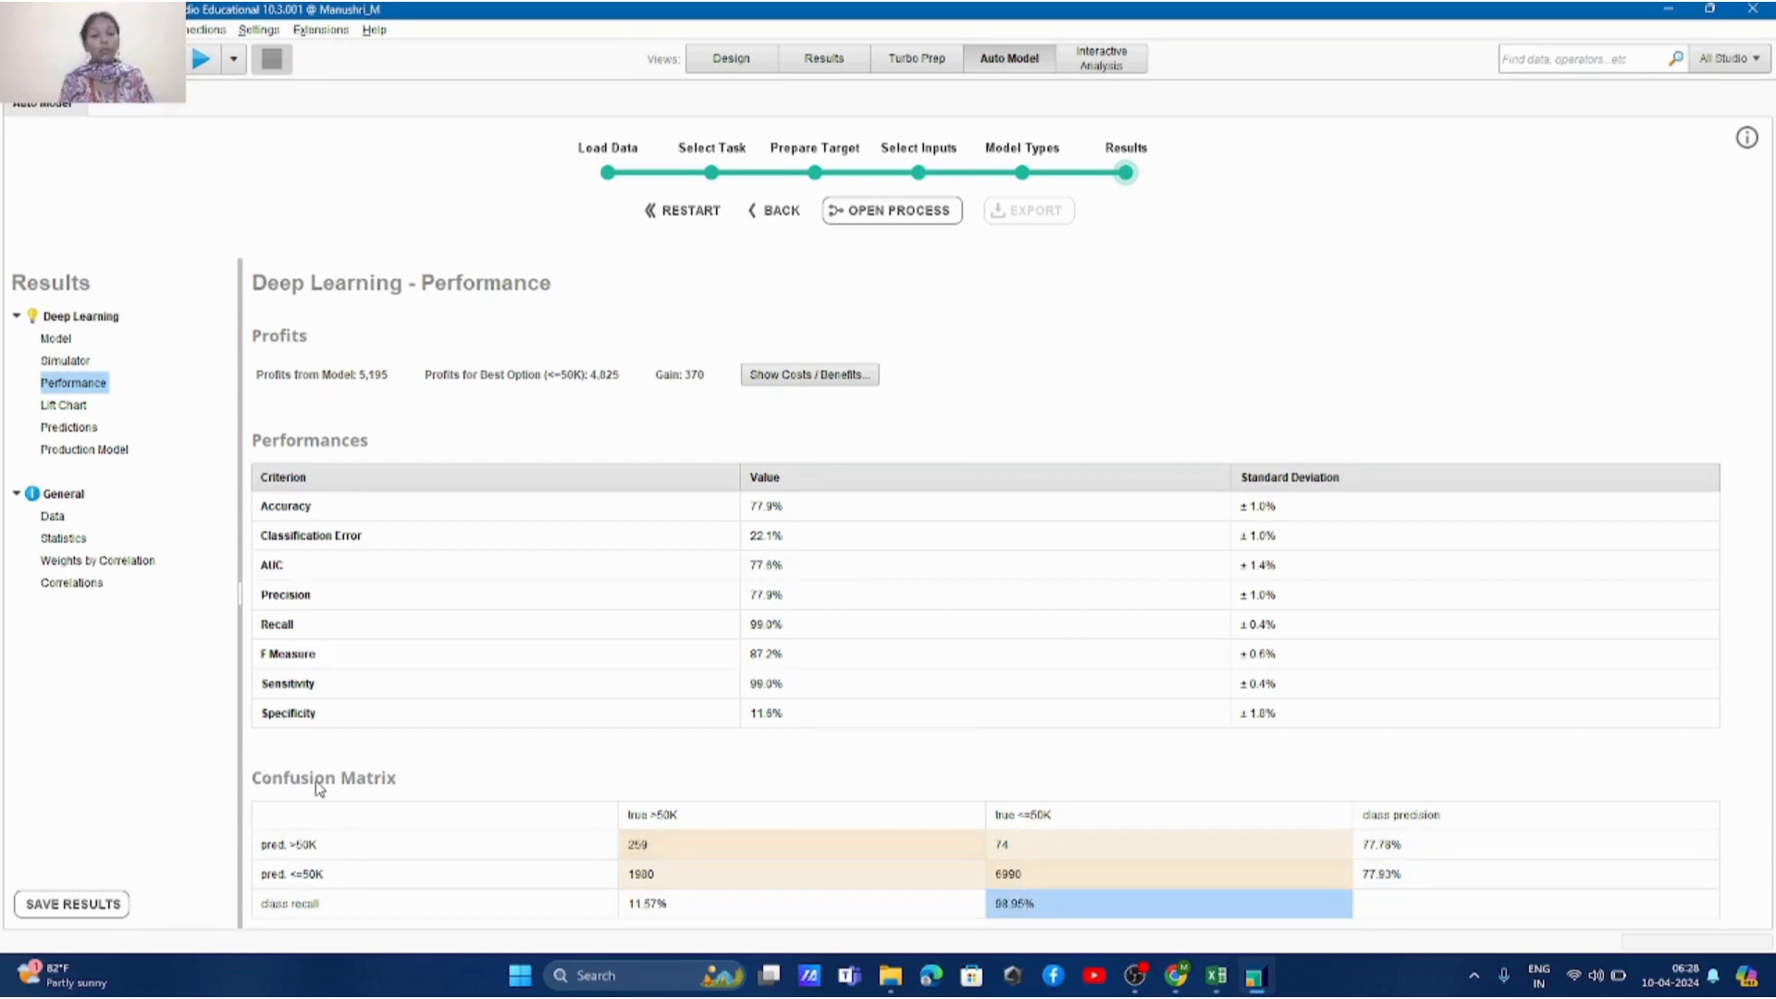
Step: View the Deep Learning lift chart and predictions table, and open the underlying process while staying in Auto Model
{"action": "left_click", "coordinate": [65, 407]}
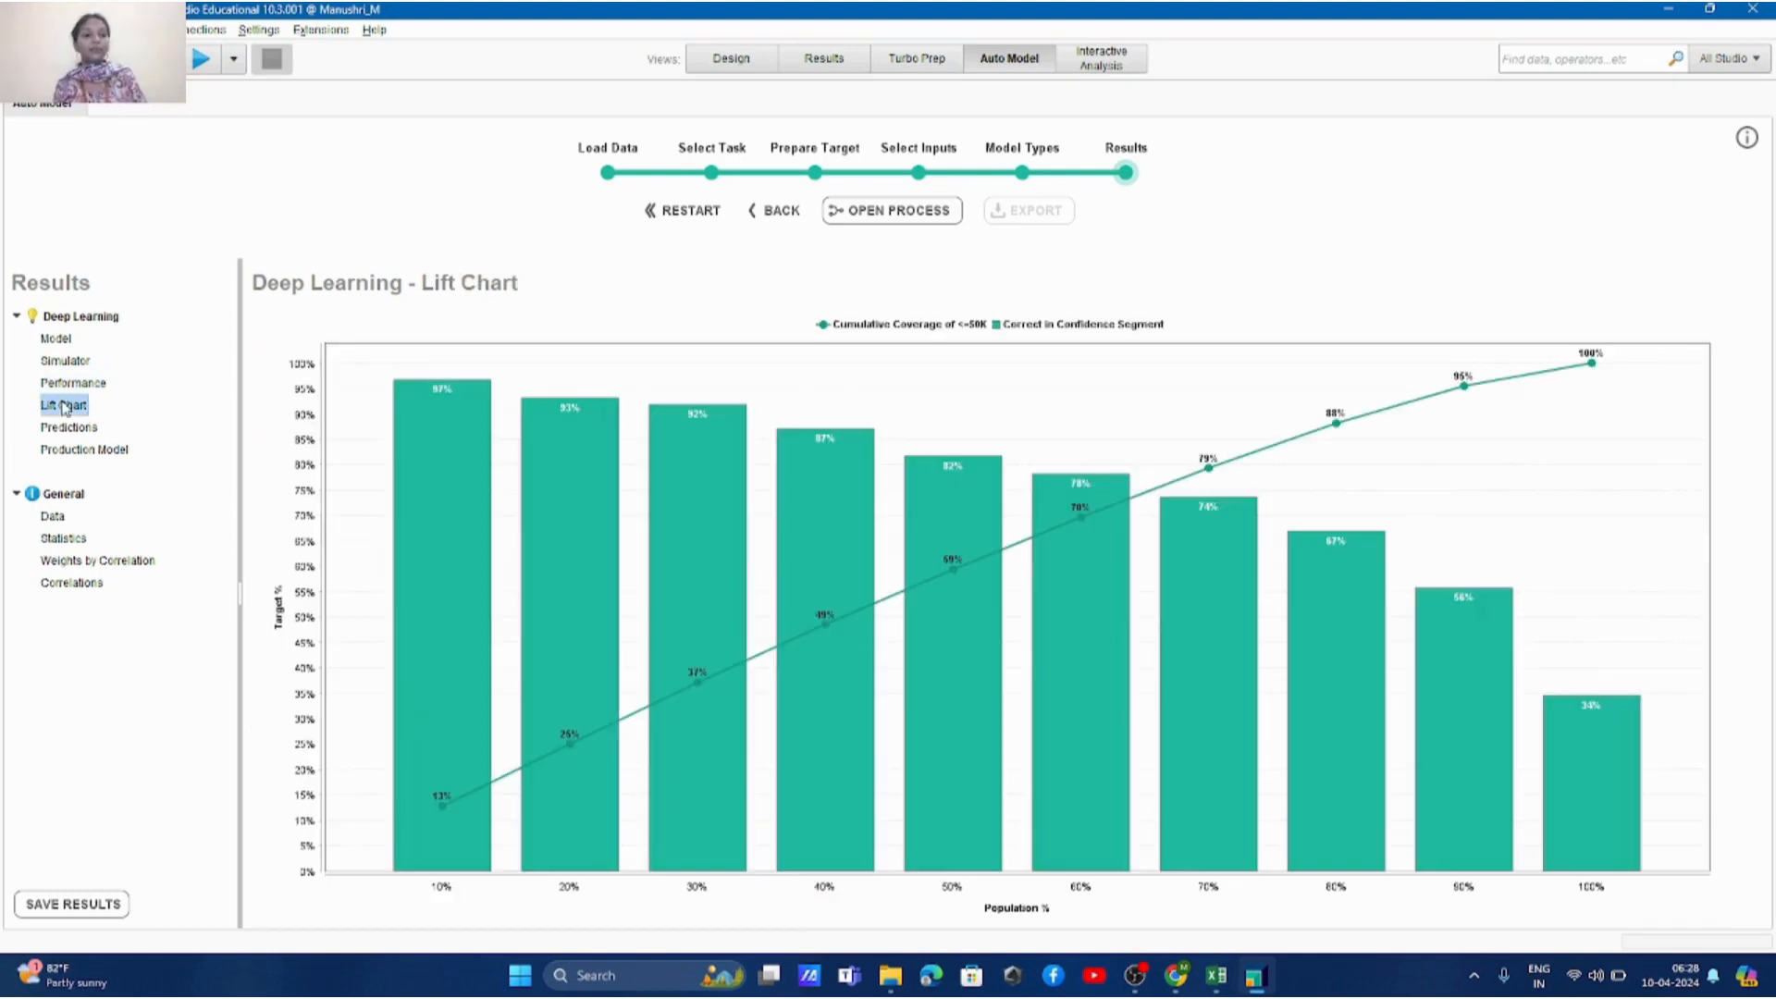
{"action": "left_click", "coordinate": [72, 433]}
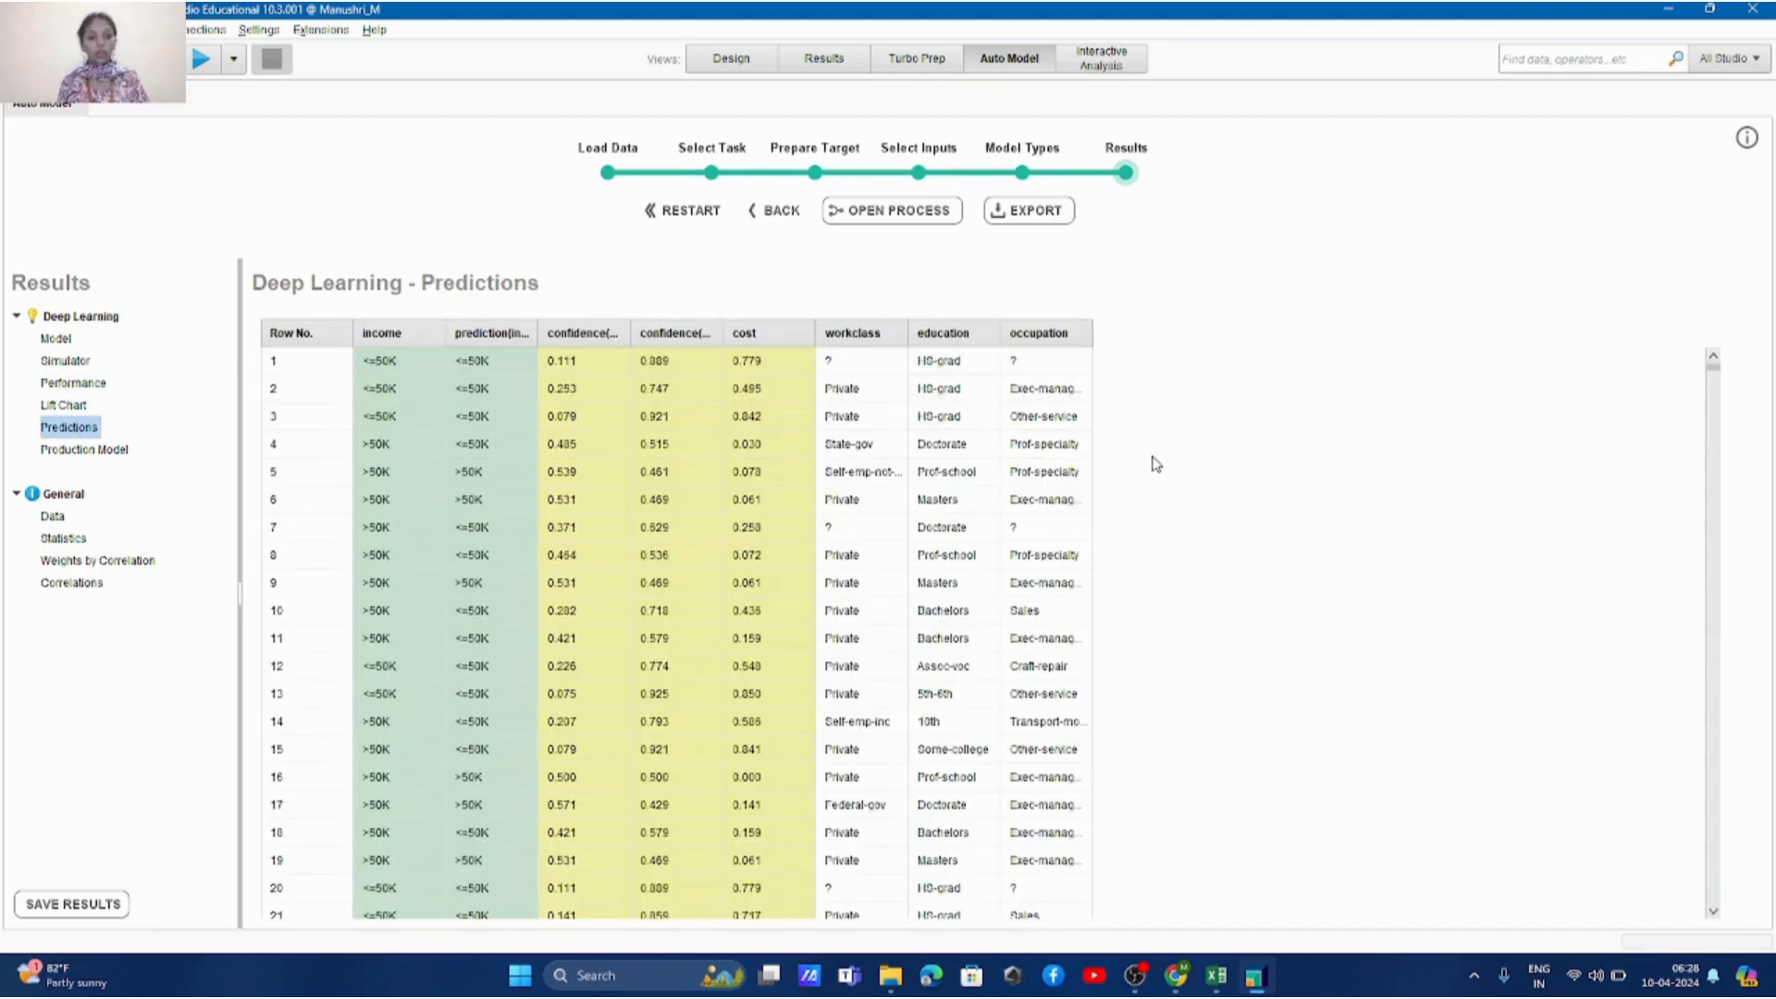
{"action": "left_click", "coordinate": [913, 213]}
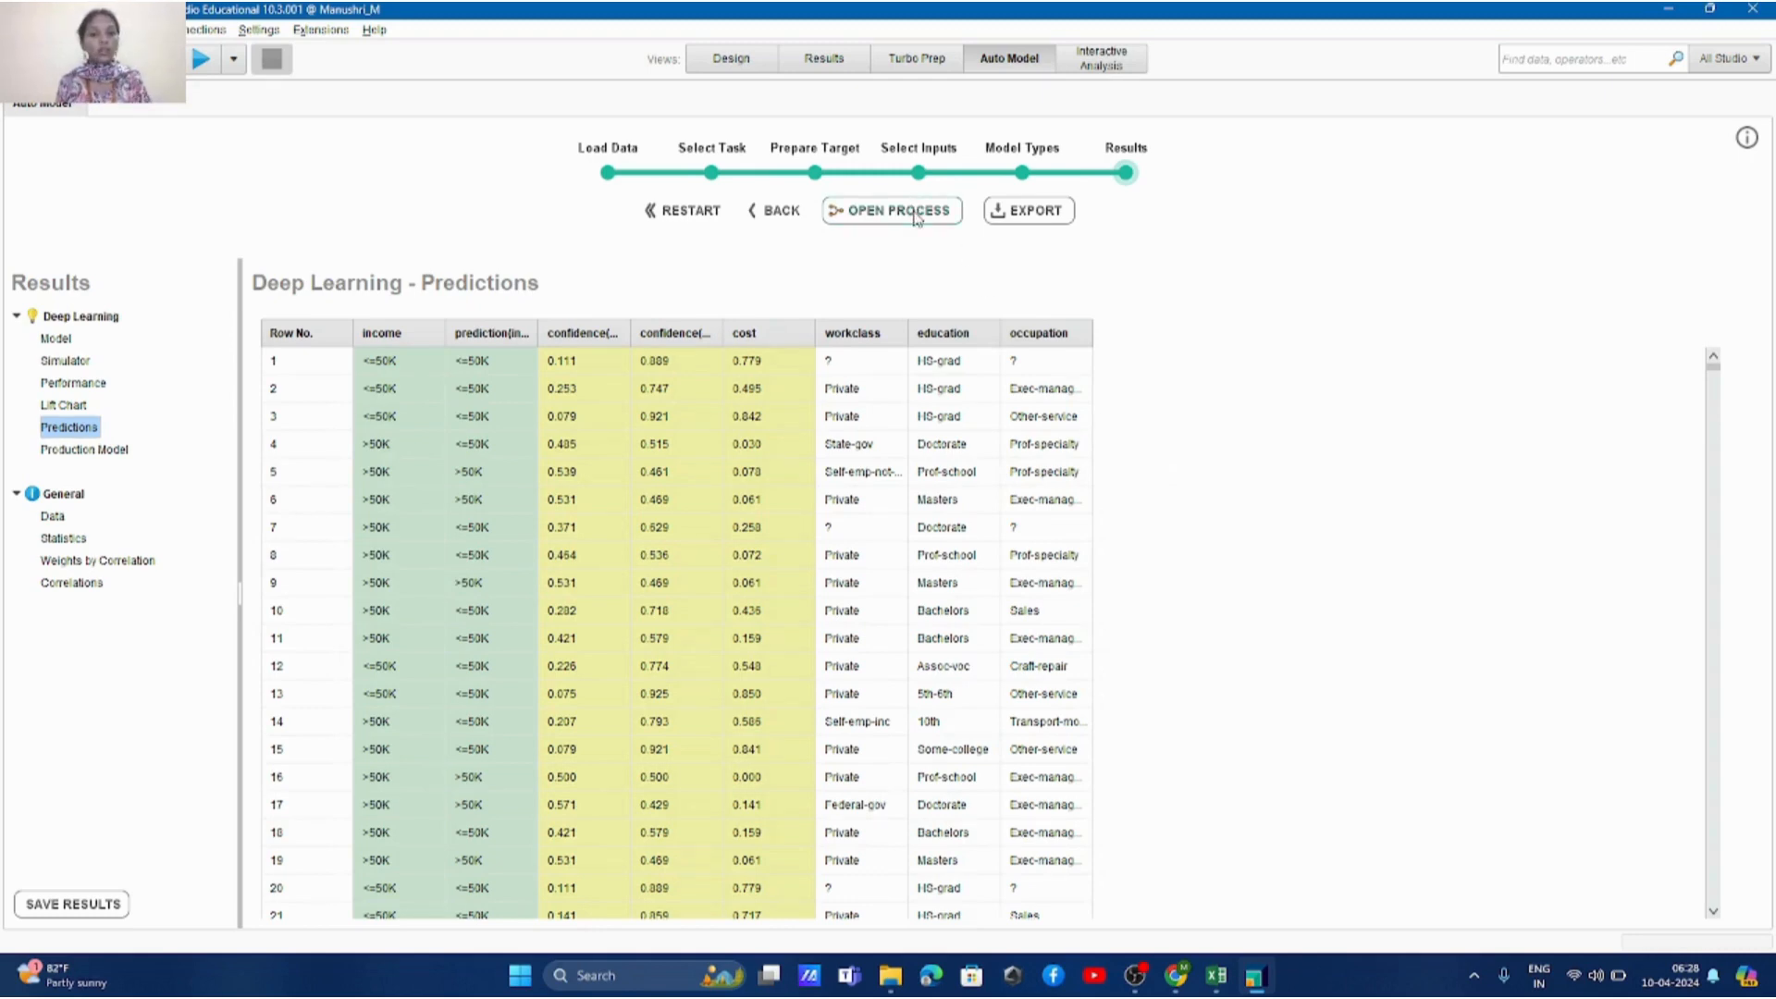
{"action": "left_click", "coordinate": [1008, 58]}
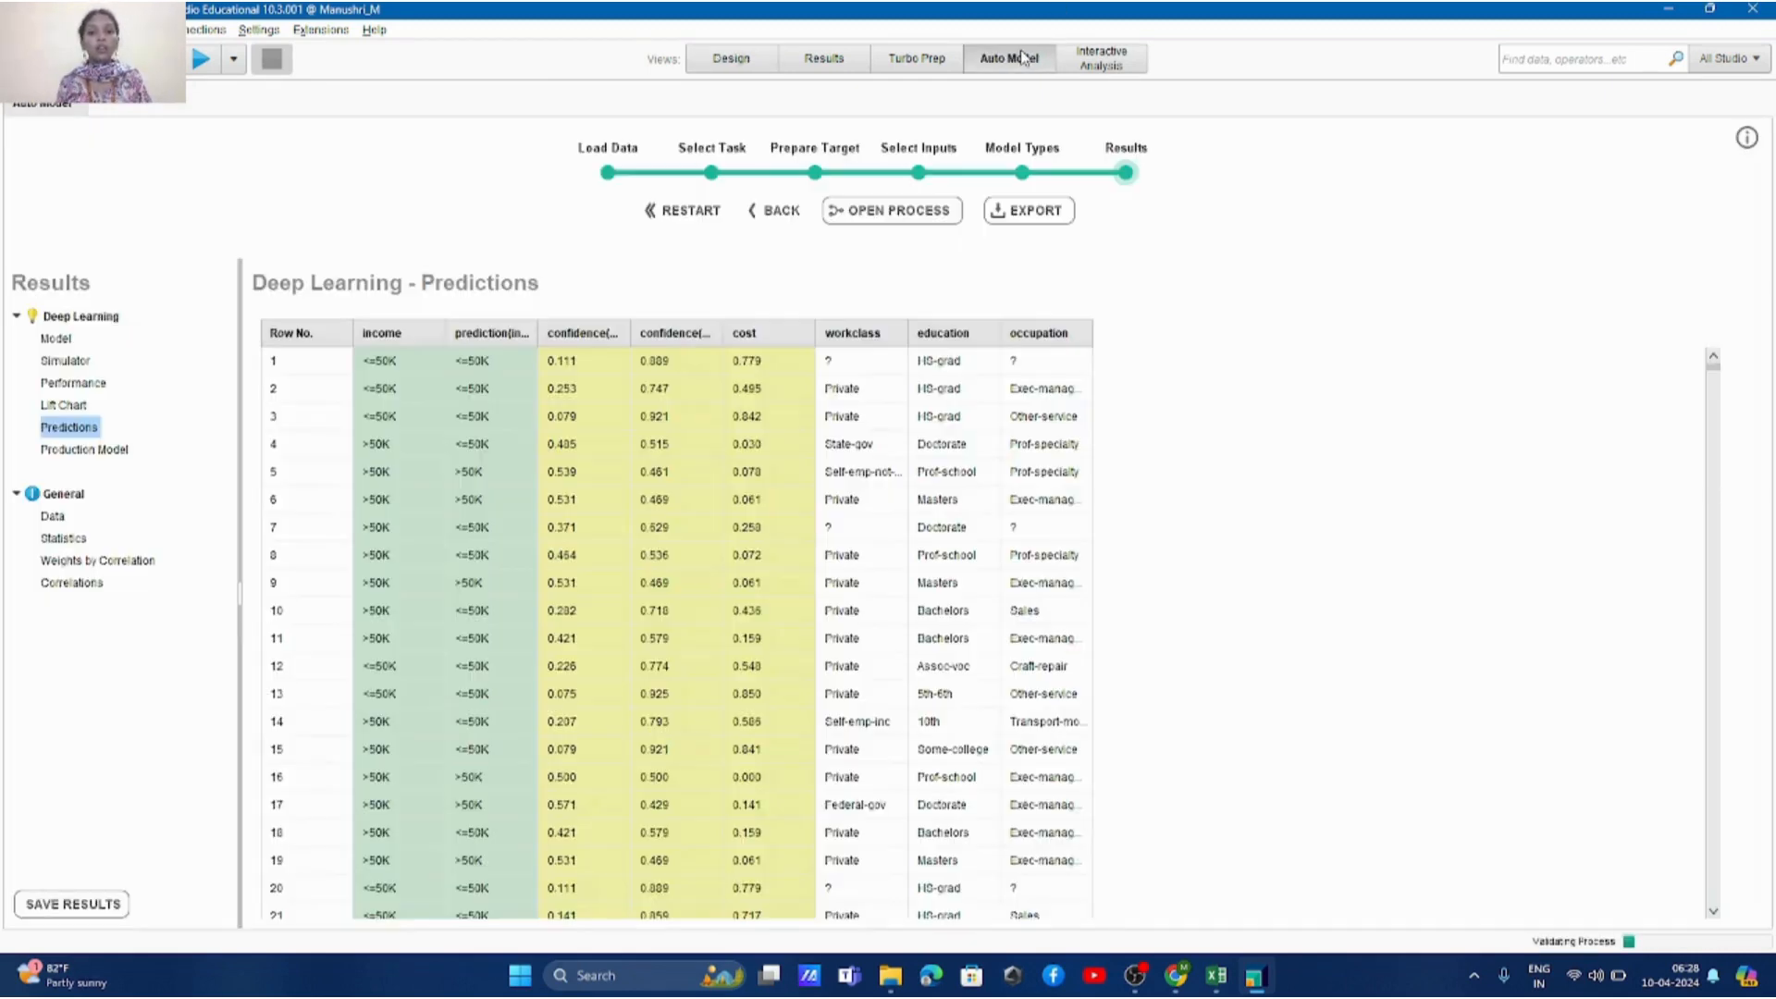
Step: Export the Deep Learning predictions to the Local Repository's data folder under the name "deeplearning Prediction"
{"action": "left_click", "coordinate": [1034, 209]}
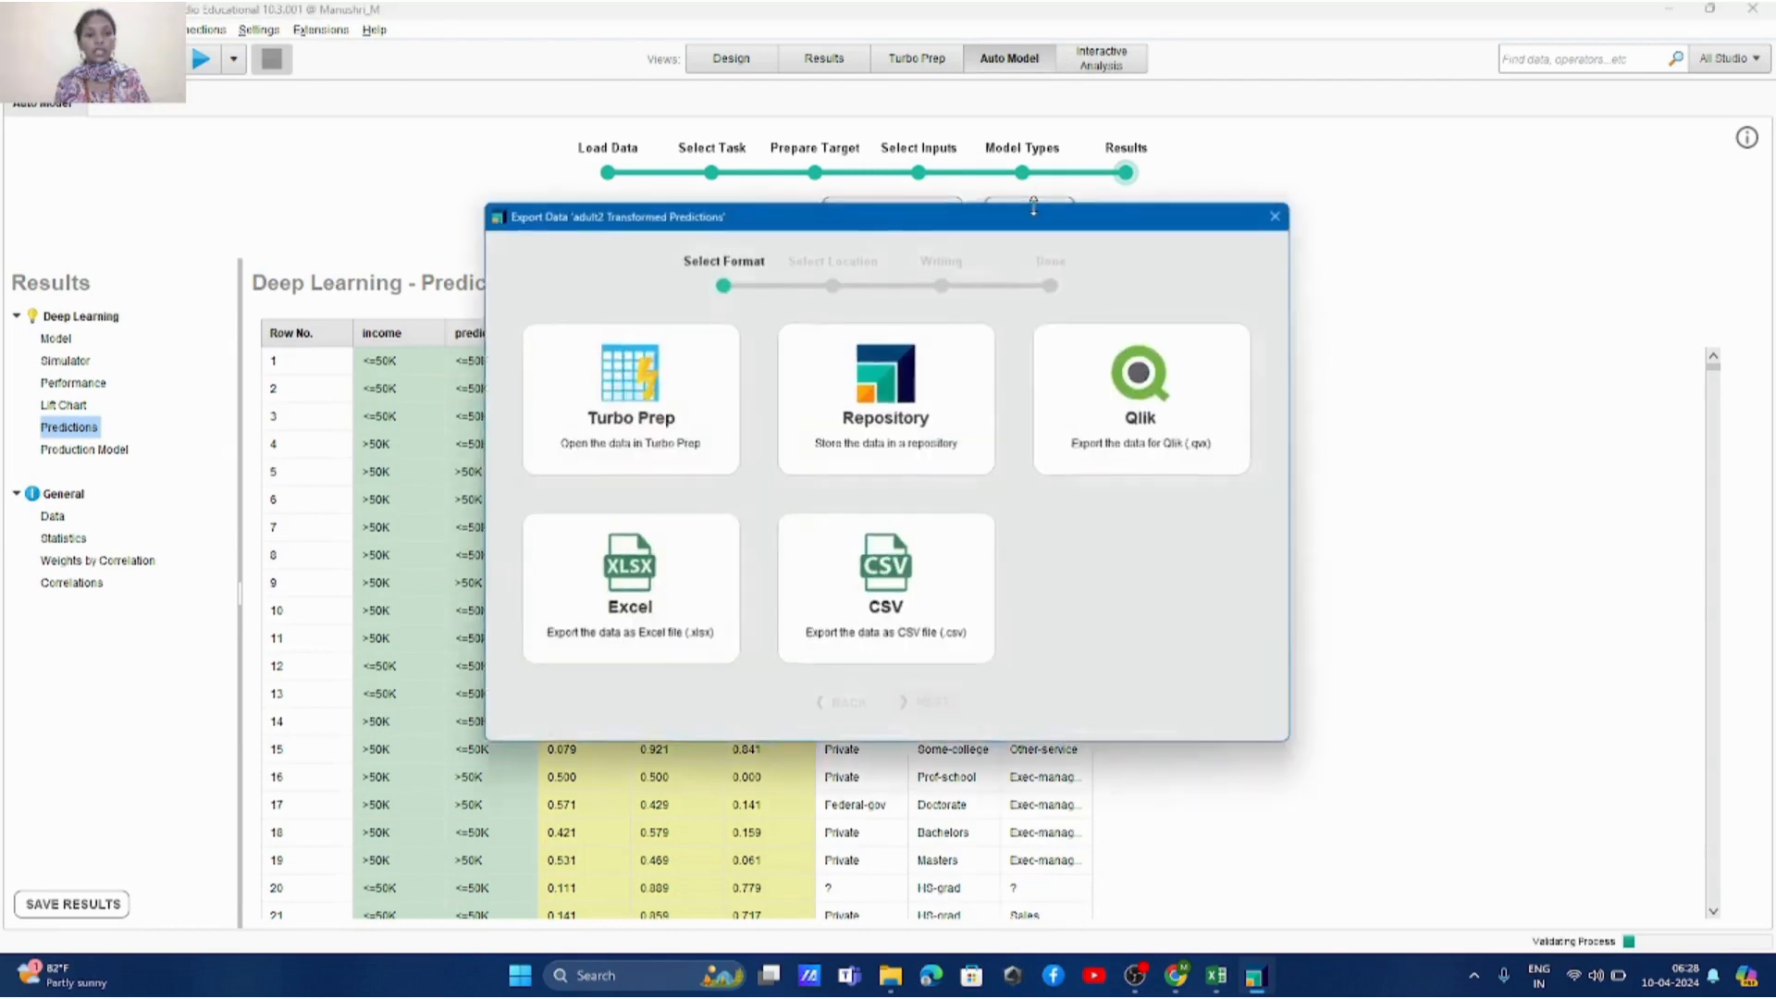
{"action": "left_click", "coordinate": [614, 381]}
{"action": "left_click", "coordinate": [812, 392]}
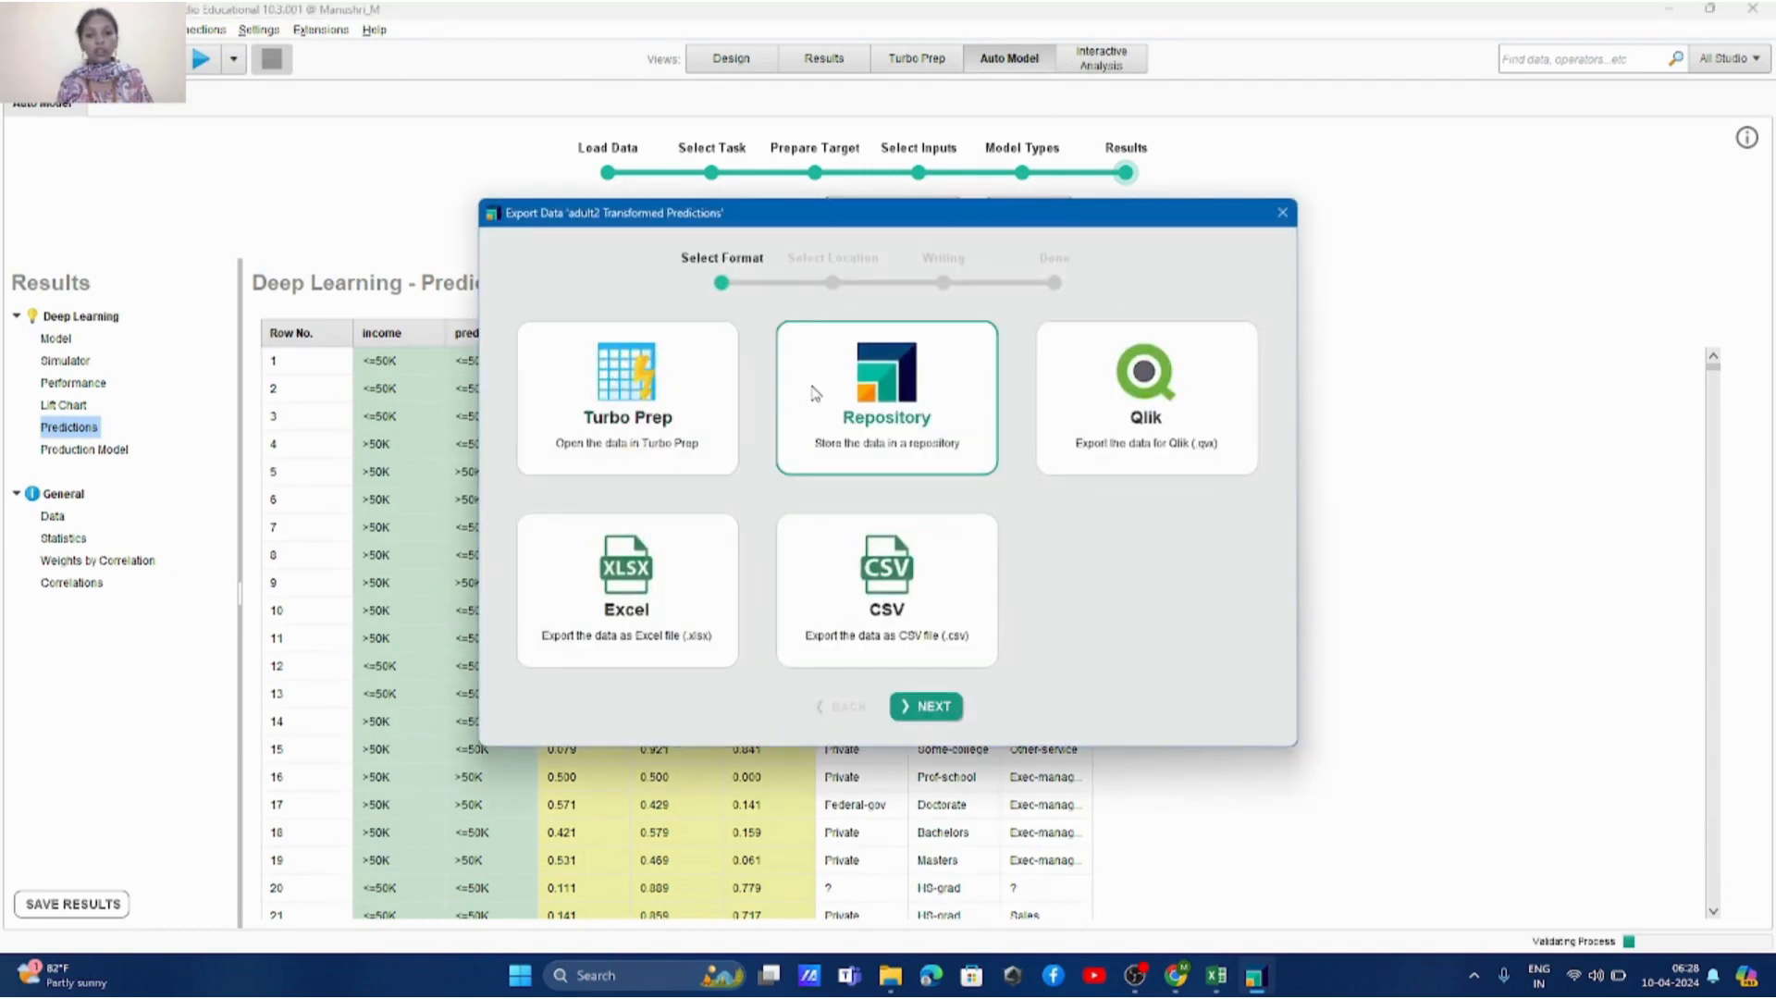
{"action": "left_click", "coordinate": [936, 712]}
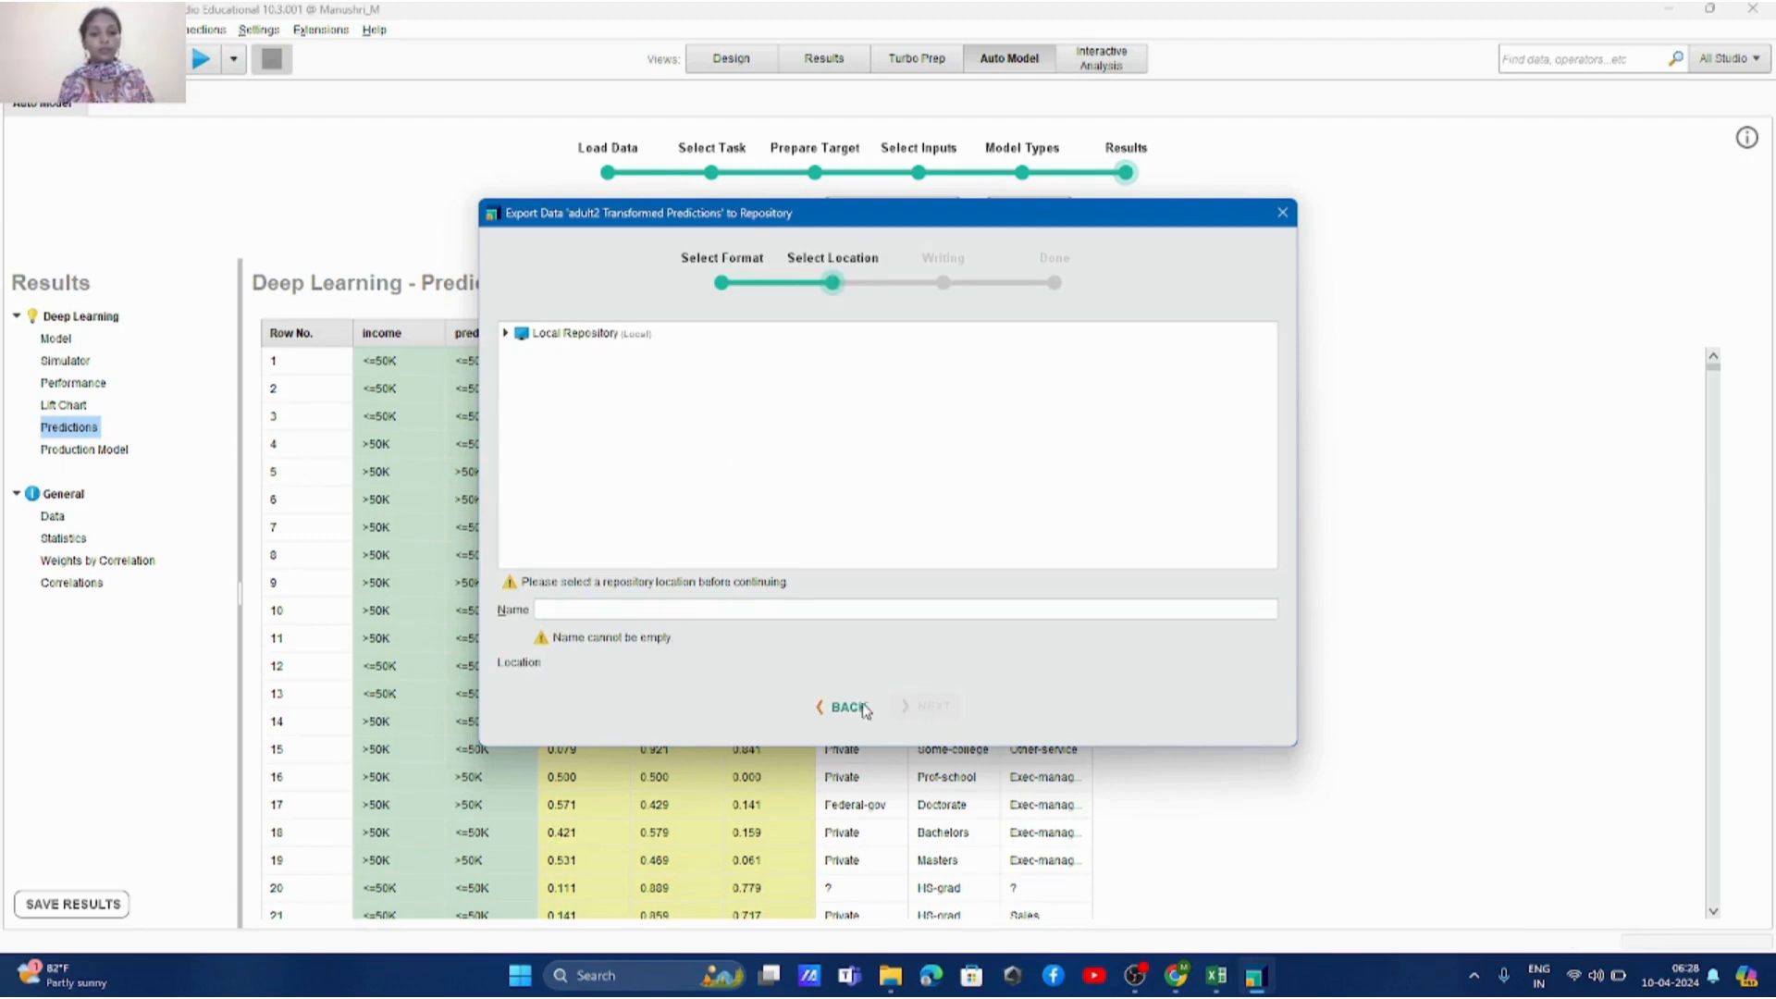
{"action": "left_click", "coordinate": [506, 334]}
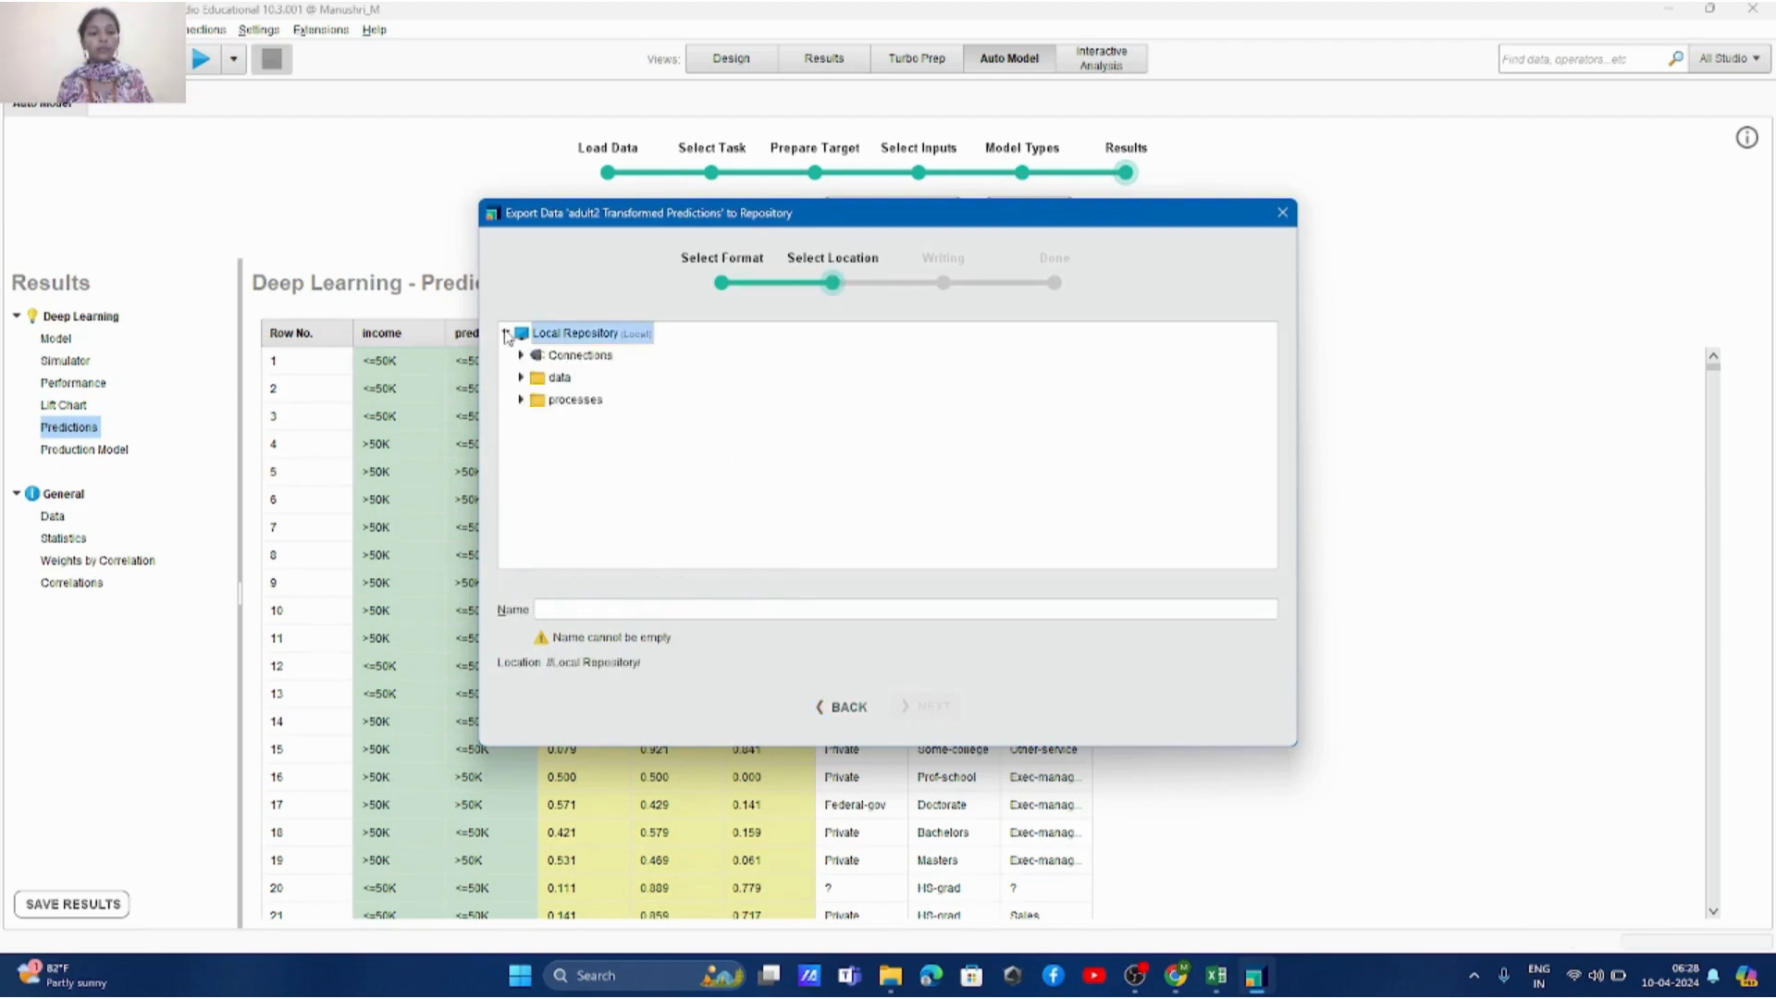
{"action": "left_click", "coordinate": [522, 377]}
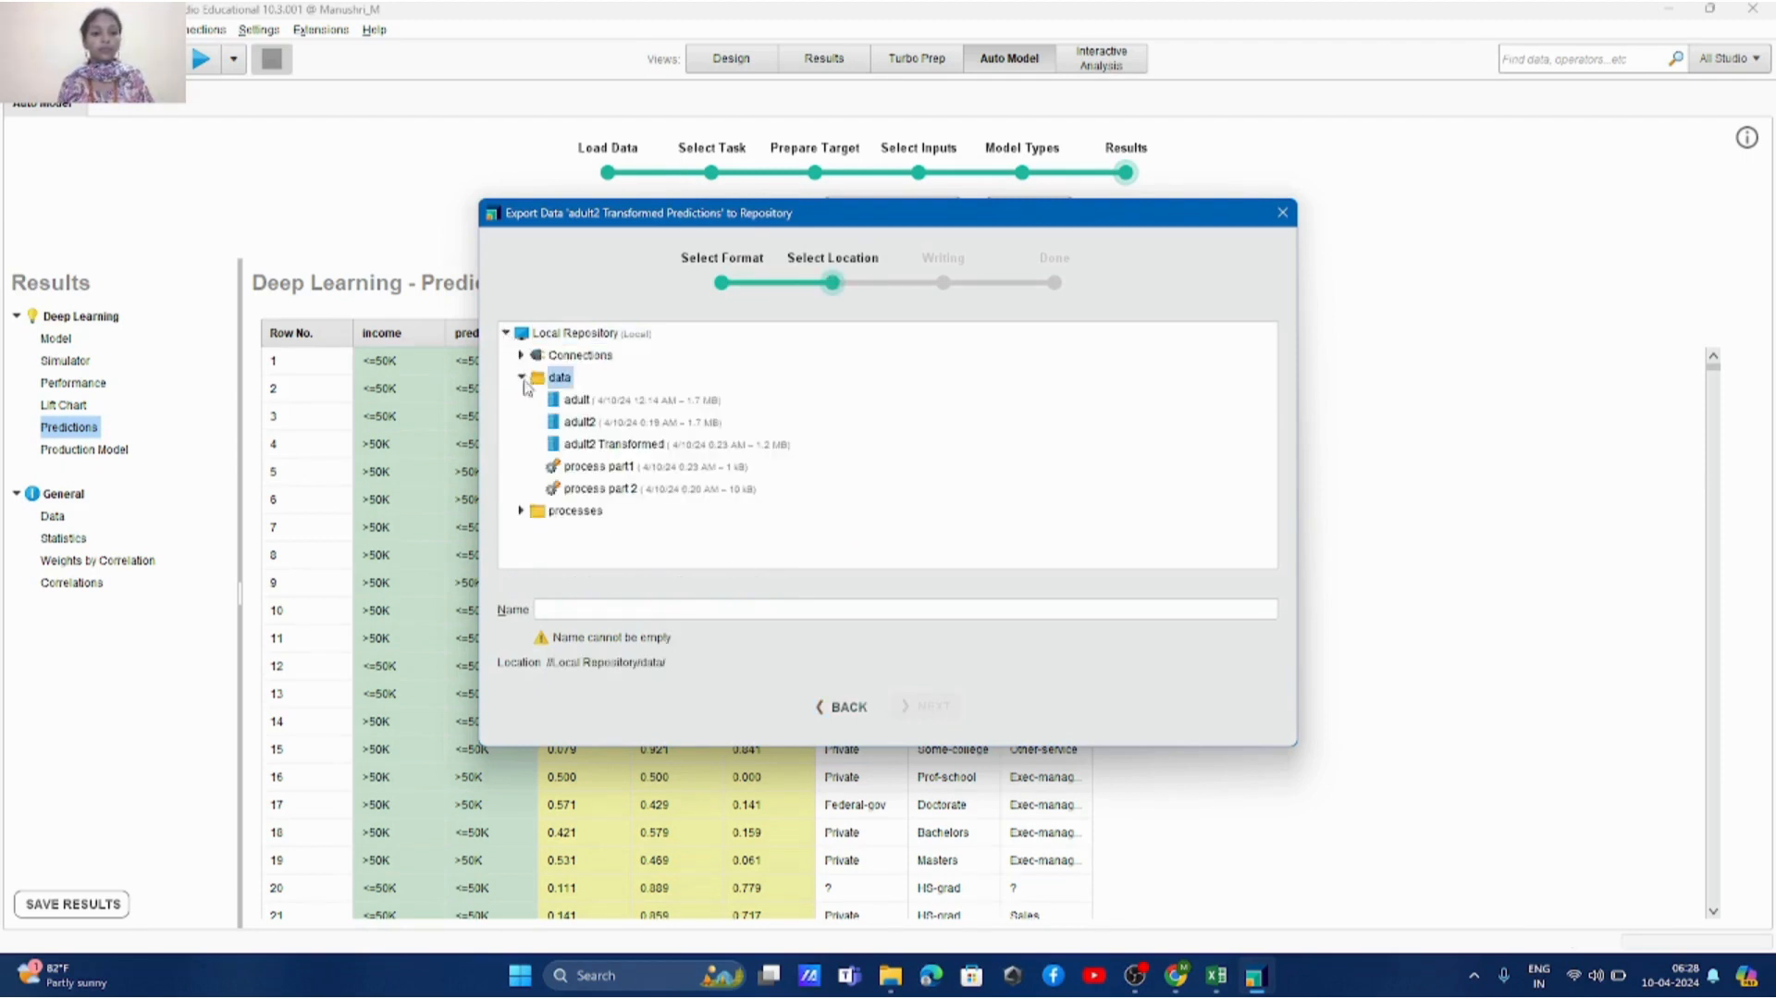
{"action": "left_click", "coordinate": [613, 612]}
{"action": "type", "text": "deeple"}
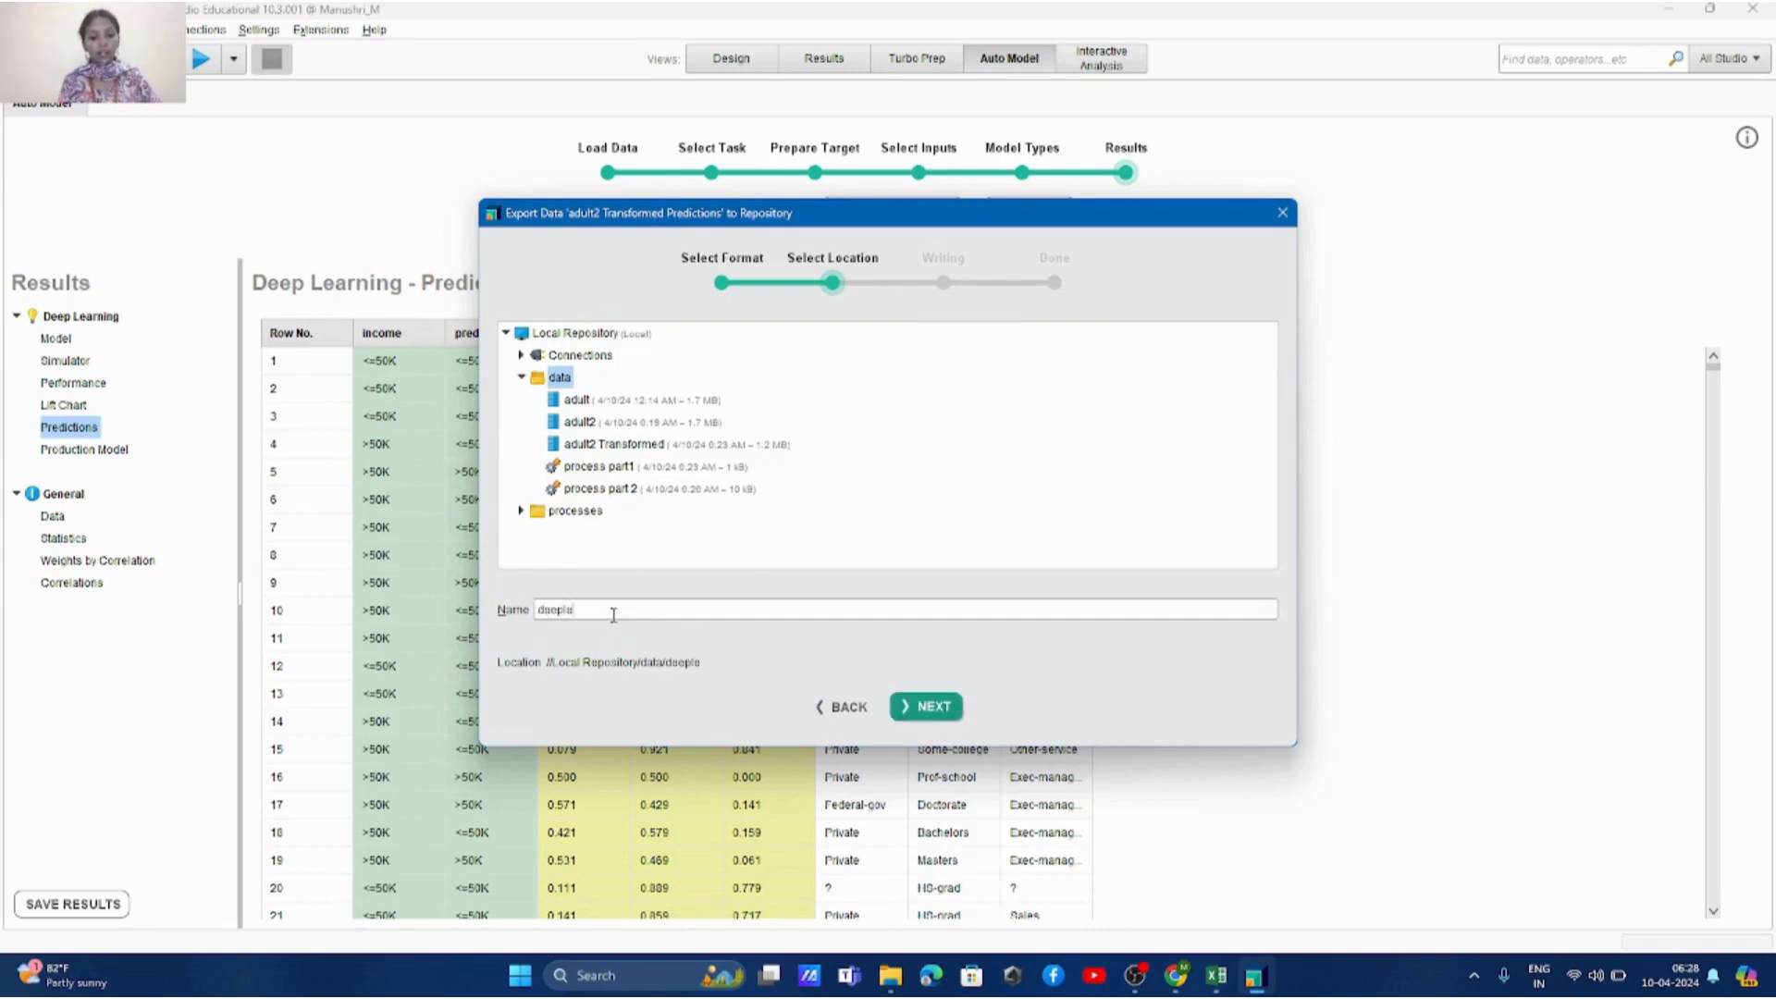
{"action": "type", "text": "arning"}
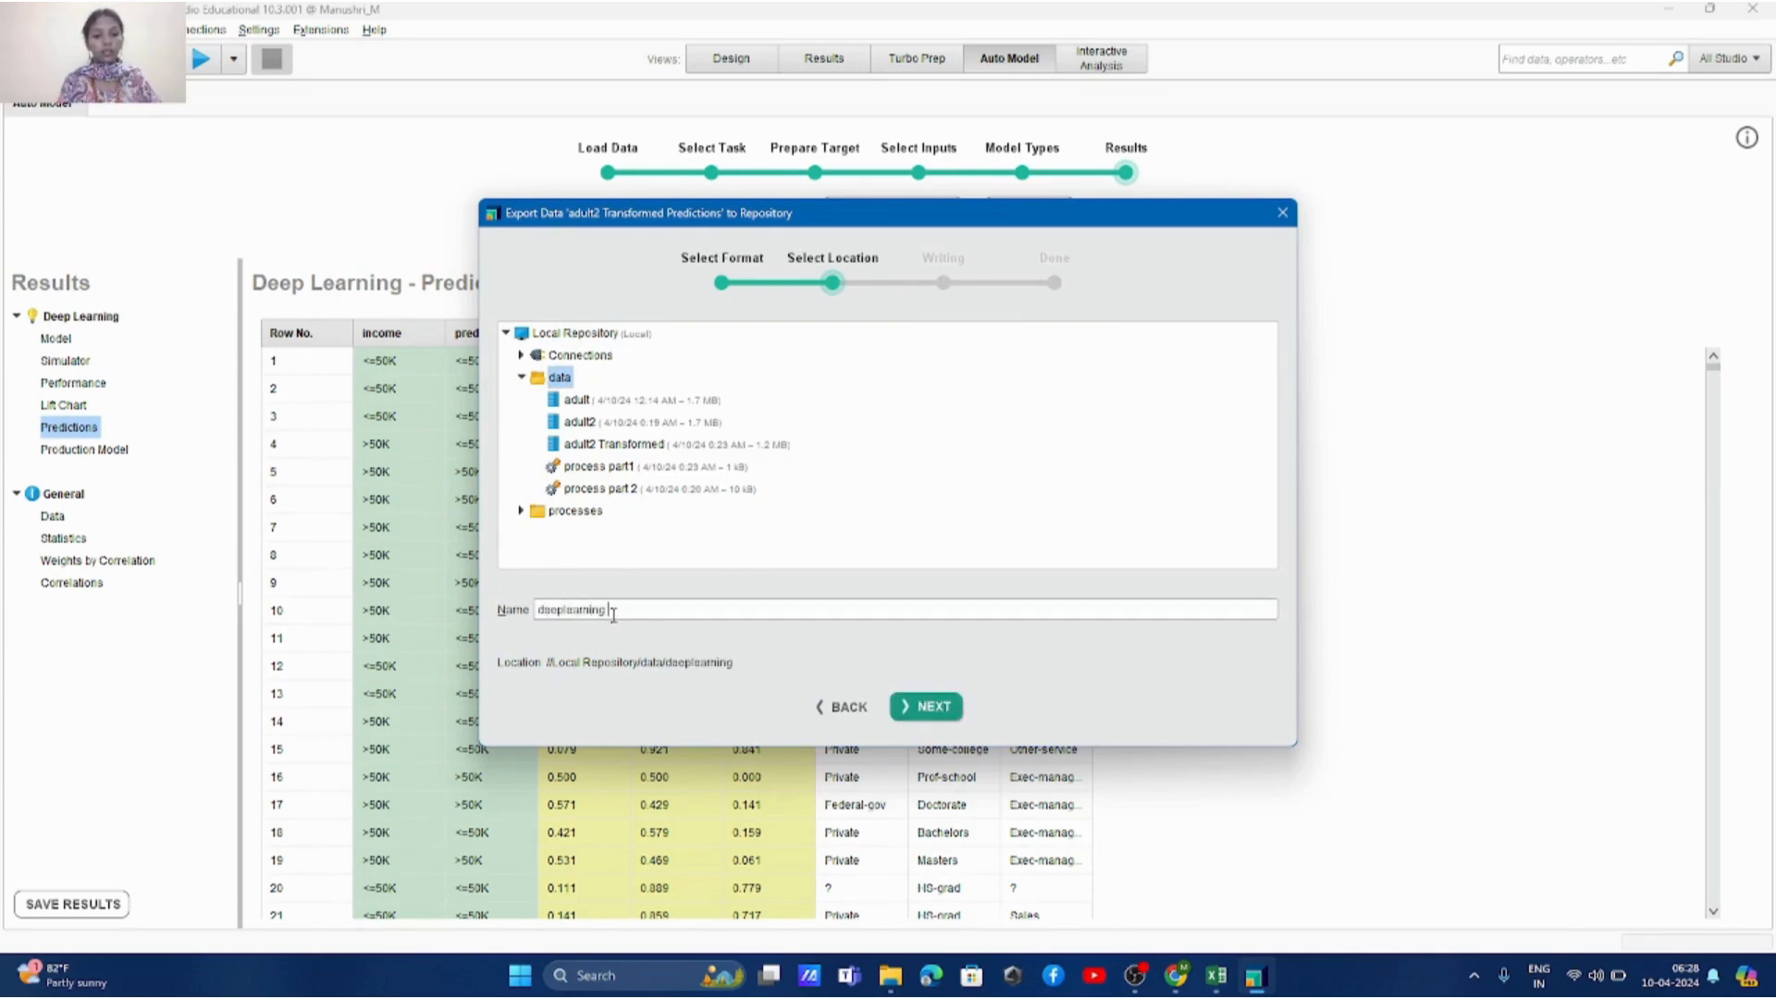
{"action": "type", "text": " Prediction"}
{"action": "left_click", "coordinate": [923, 708]}
{"action": "left_click", "coordinate": [888, 707]}
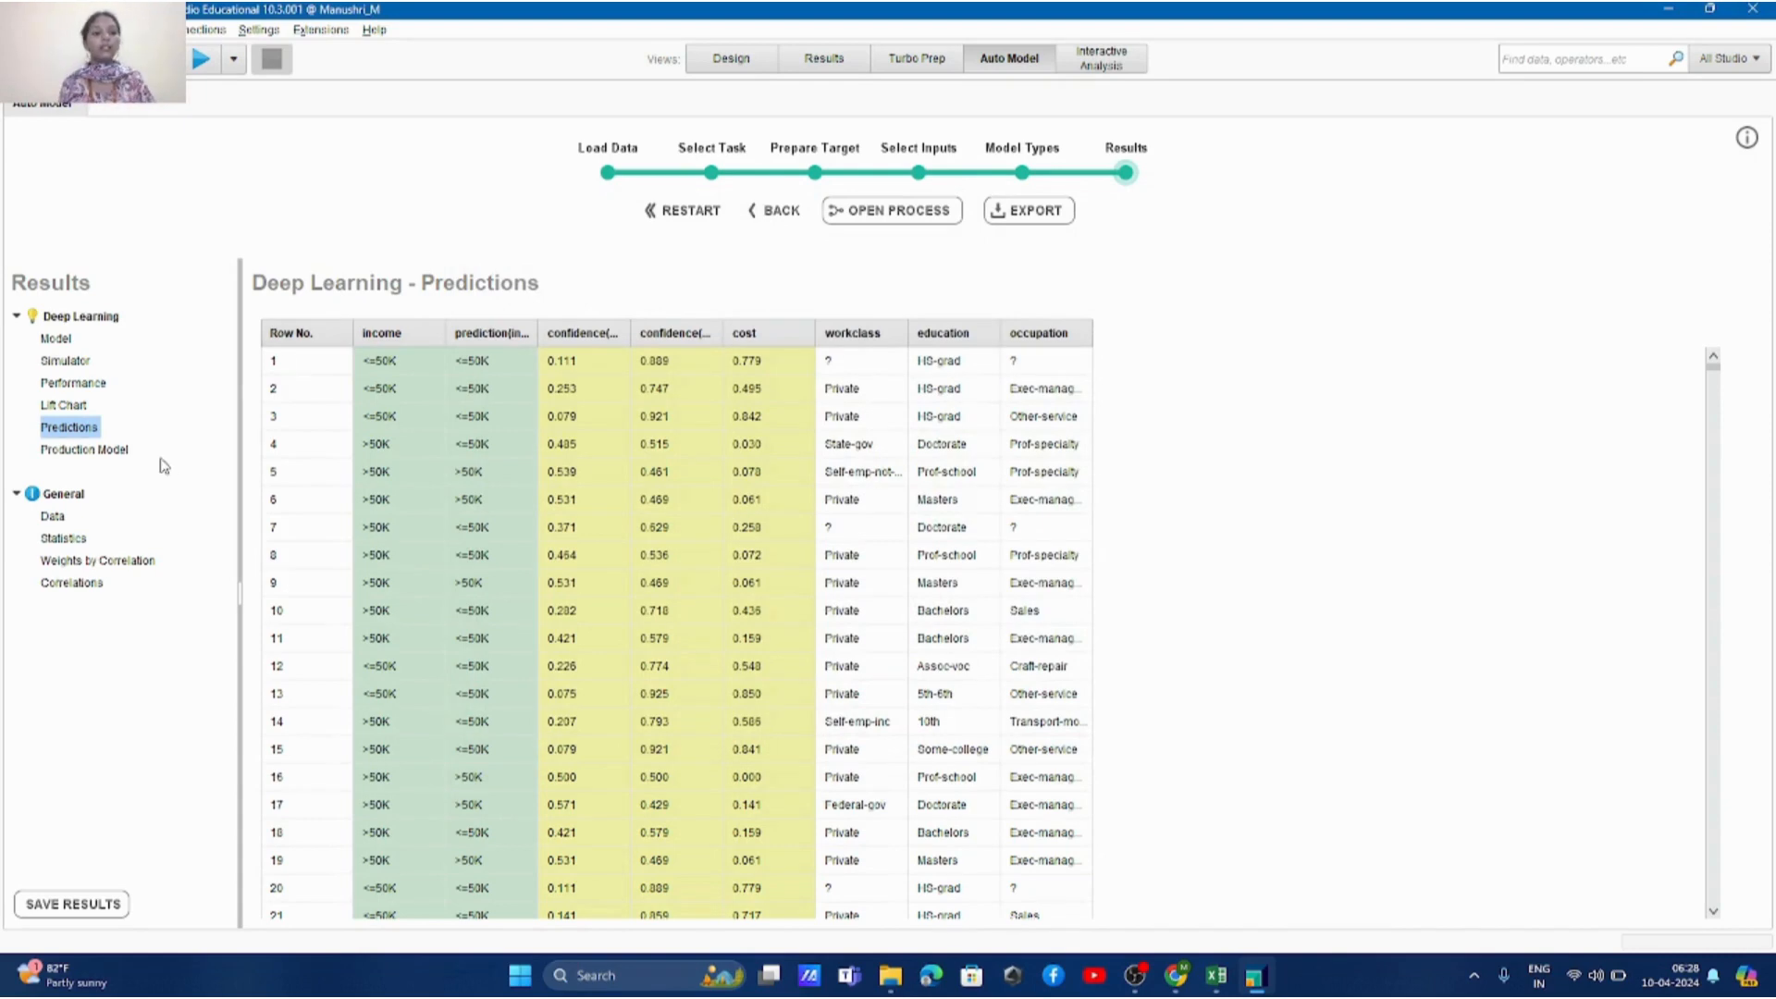
Step: Review the Deep Learning production model and open the Load and Process Data subprocess in the Design view
{"action": "left_click", "coordinate": [119, 457]}
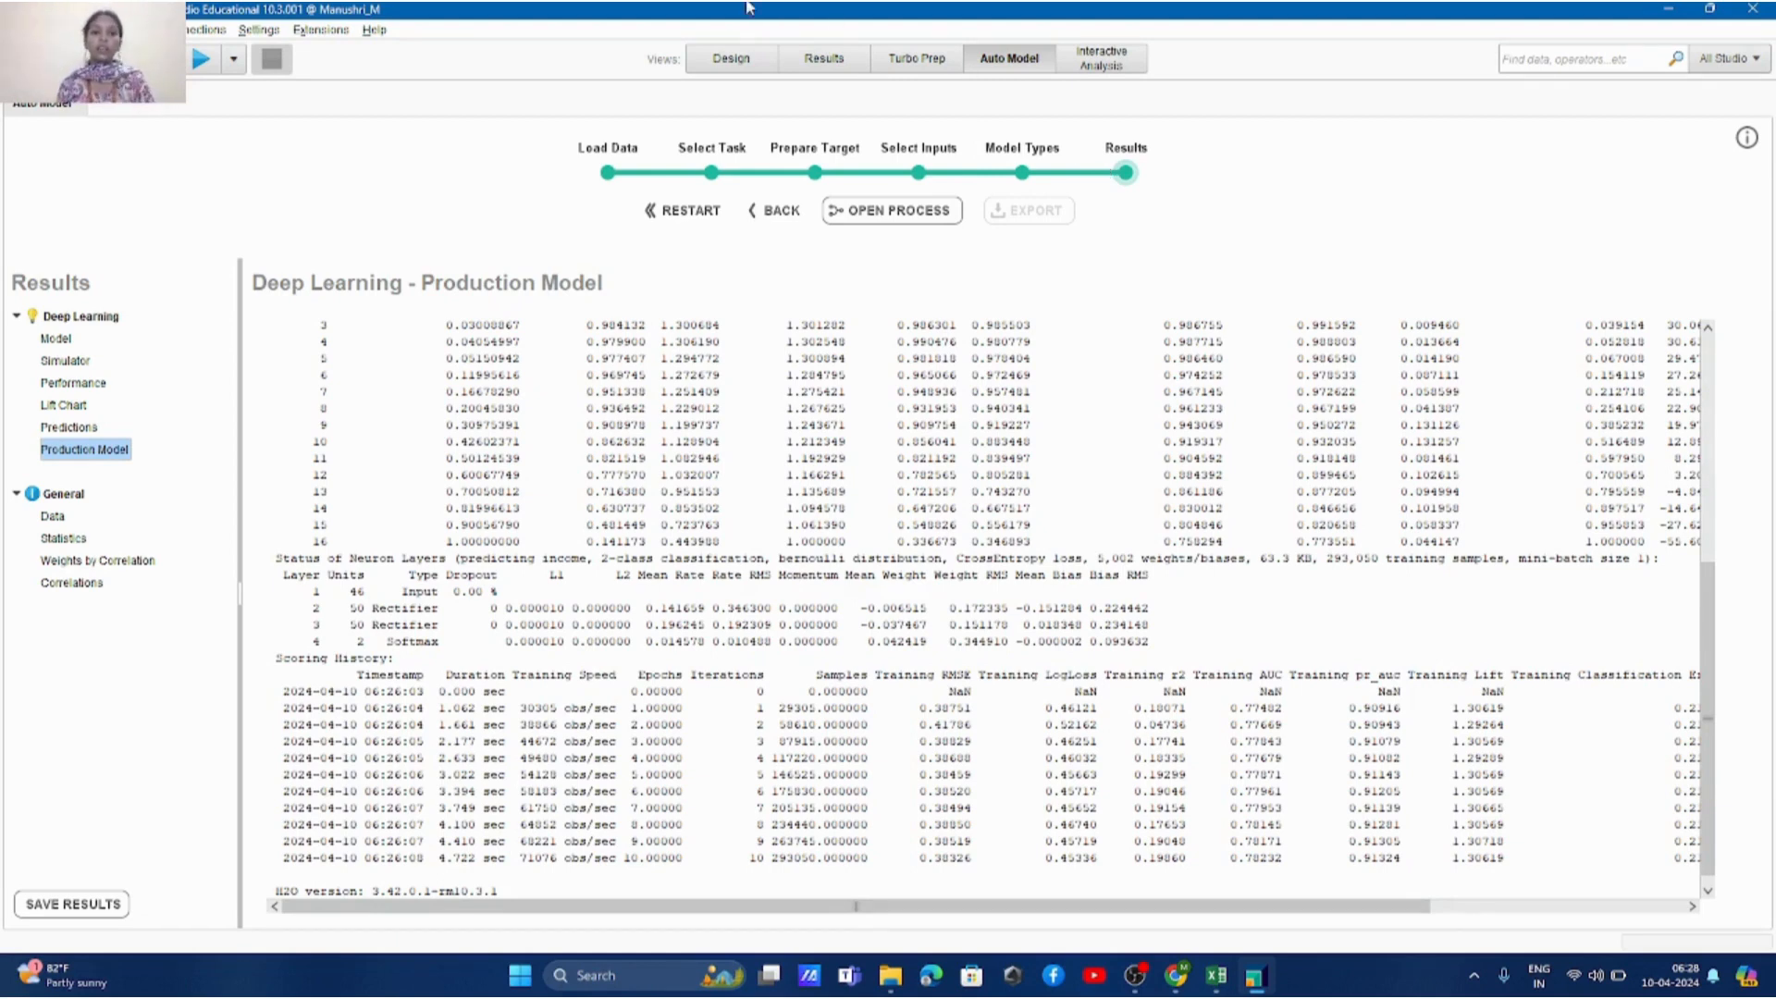
{"action": "left_click", "coordinate": [731, 67]}
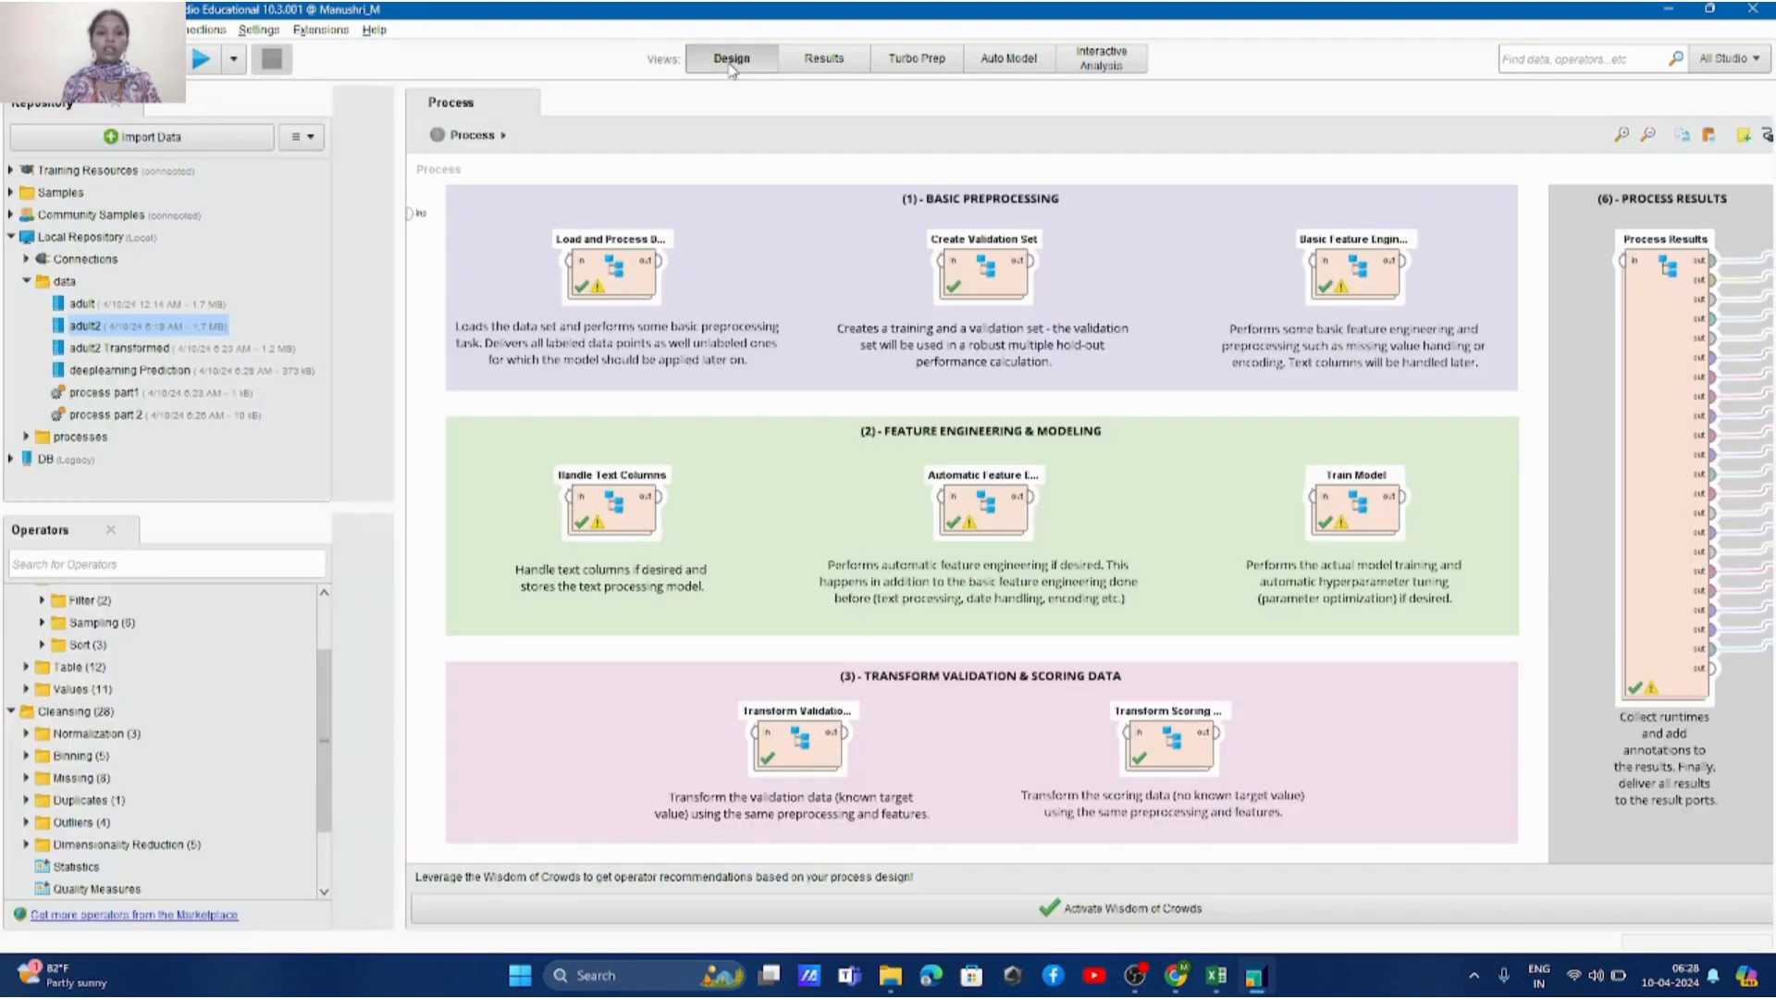
{"action": "left_click", "coordinate": [500, 136]}
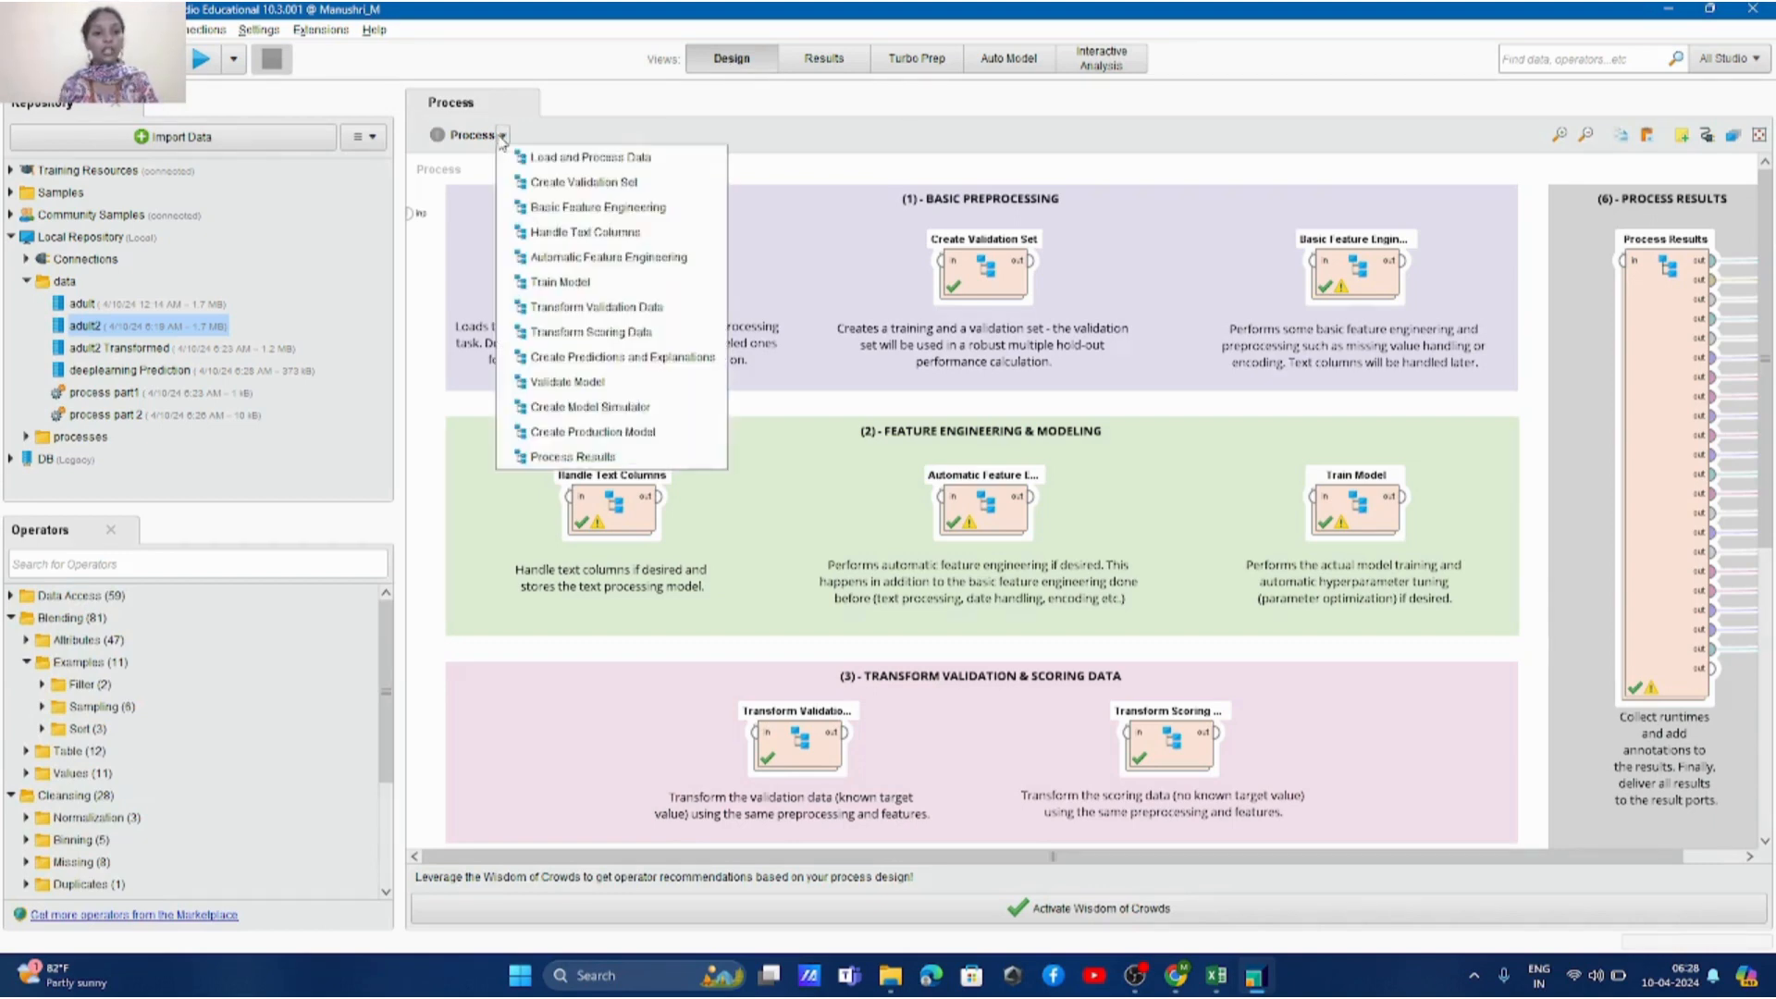
{"action": "left_click", "coordinate": [552, 159]}
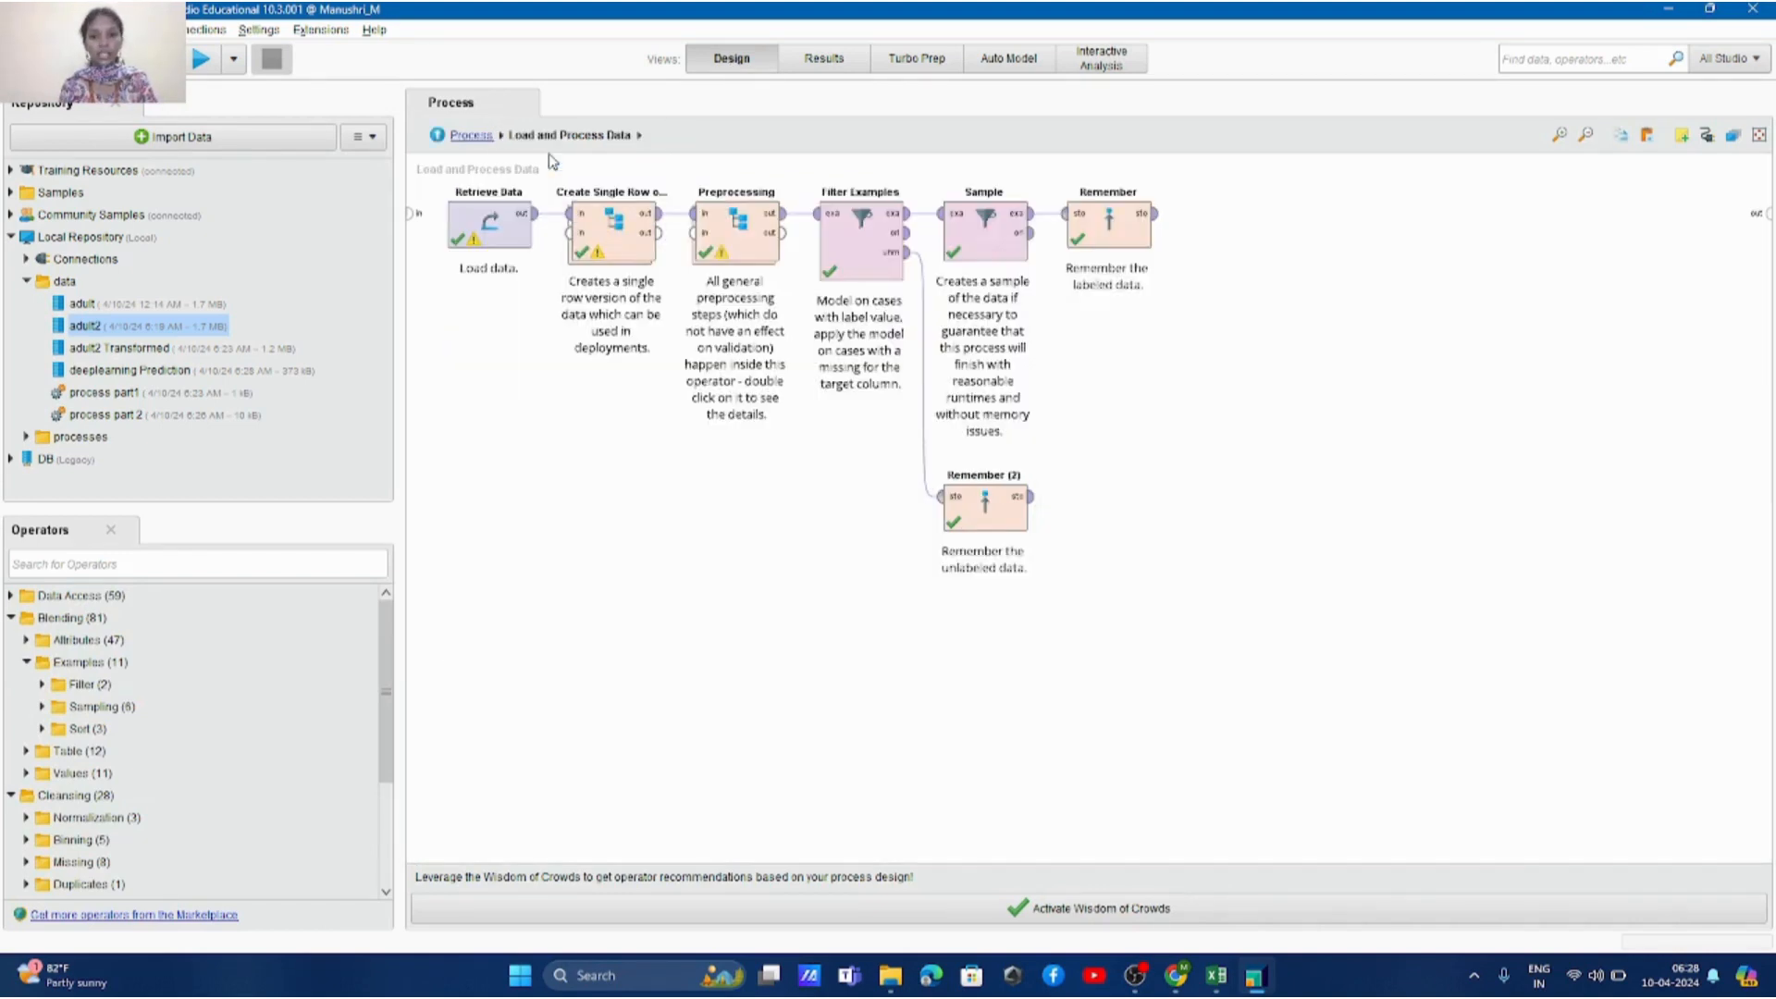
Step: Try connecting the labeled-data Remember operator's output to the subprocess output port, and remove that connection
{"action": "left_click", "coordinate": [1164, 222]}
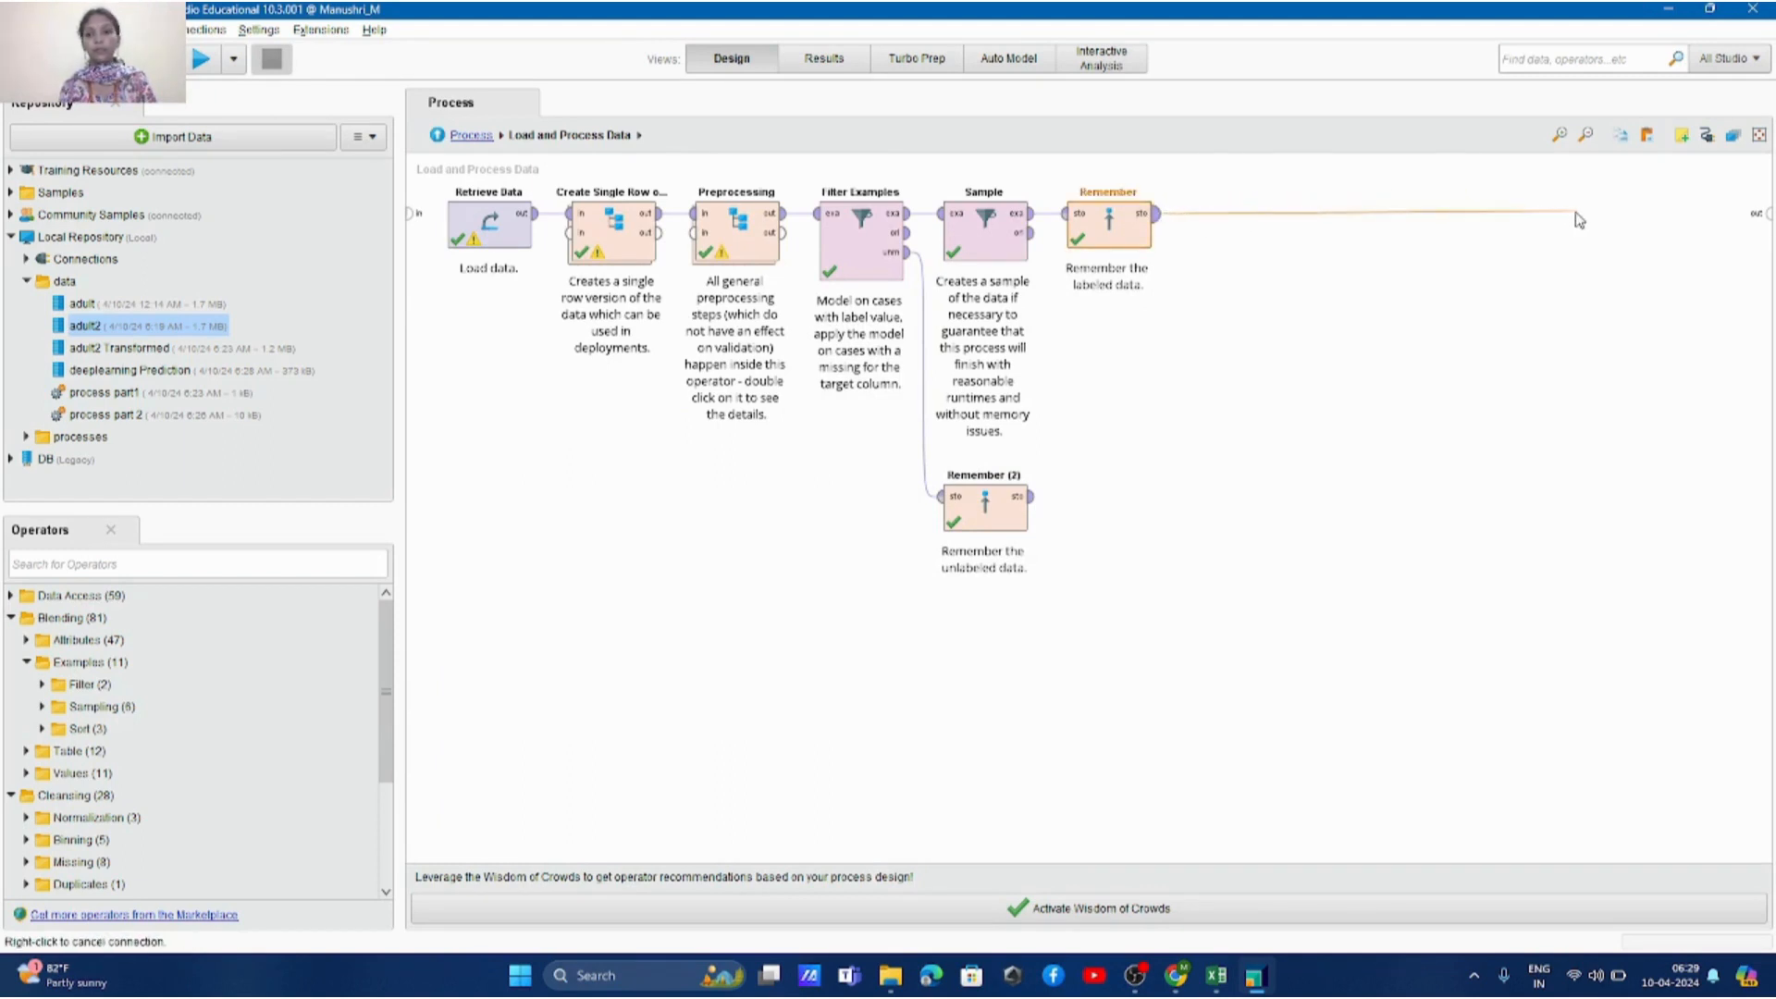
{"action": "left_click", "coordinate": [1763, 220]}
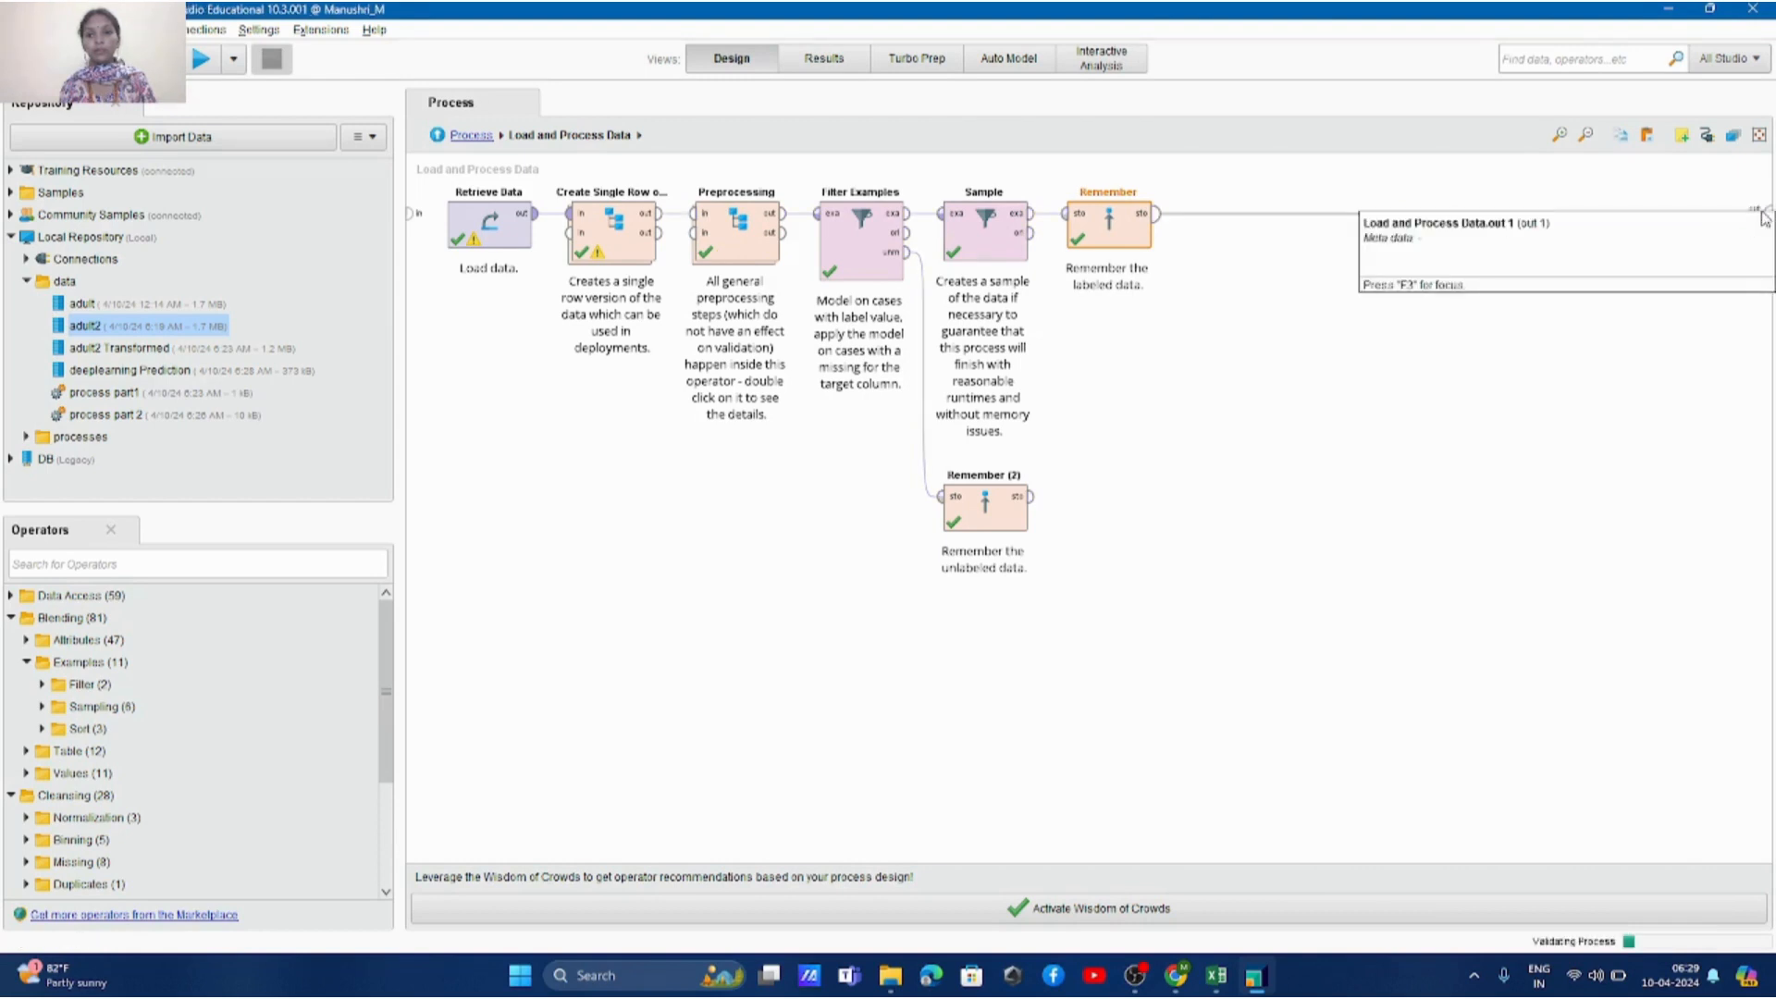
{"action": "left_click", "coordinate": [1459, 215], "text": "alt"}
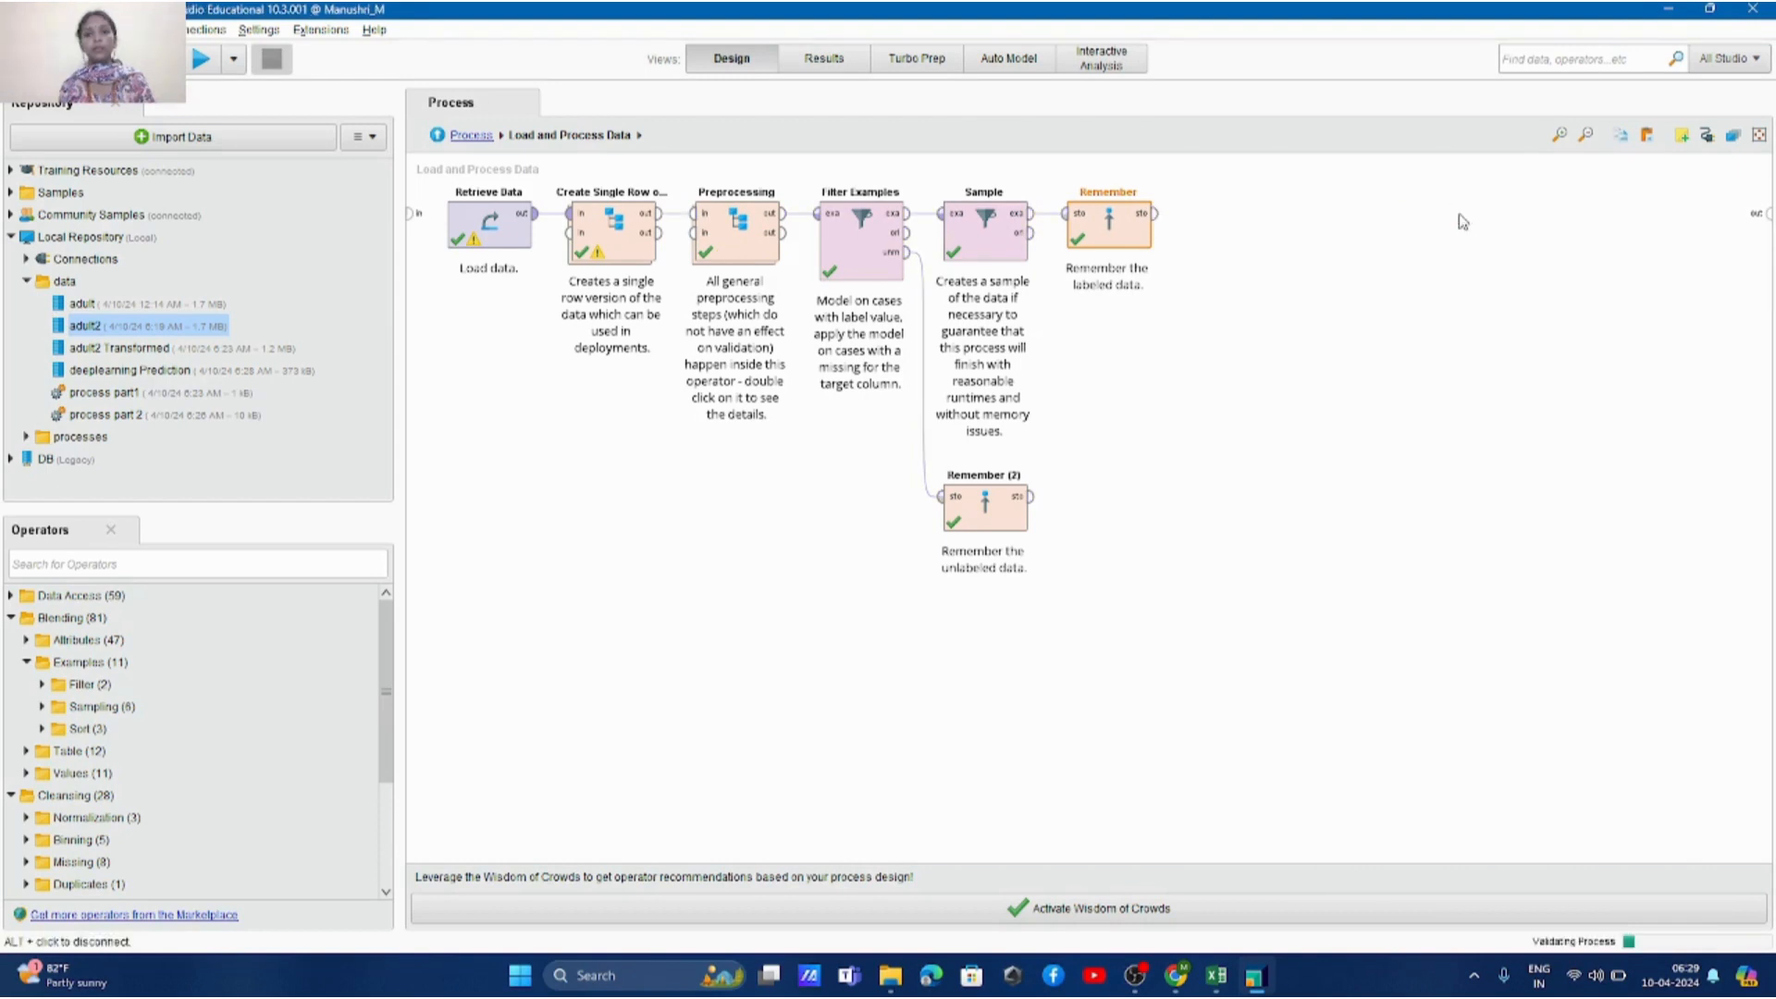
Step: Save the process as "final result" in the Local Repository's data folder
{"action": "left_click", "coordinate": [18, 29]}
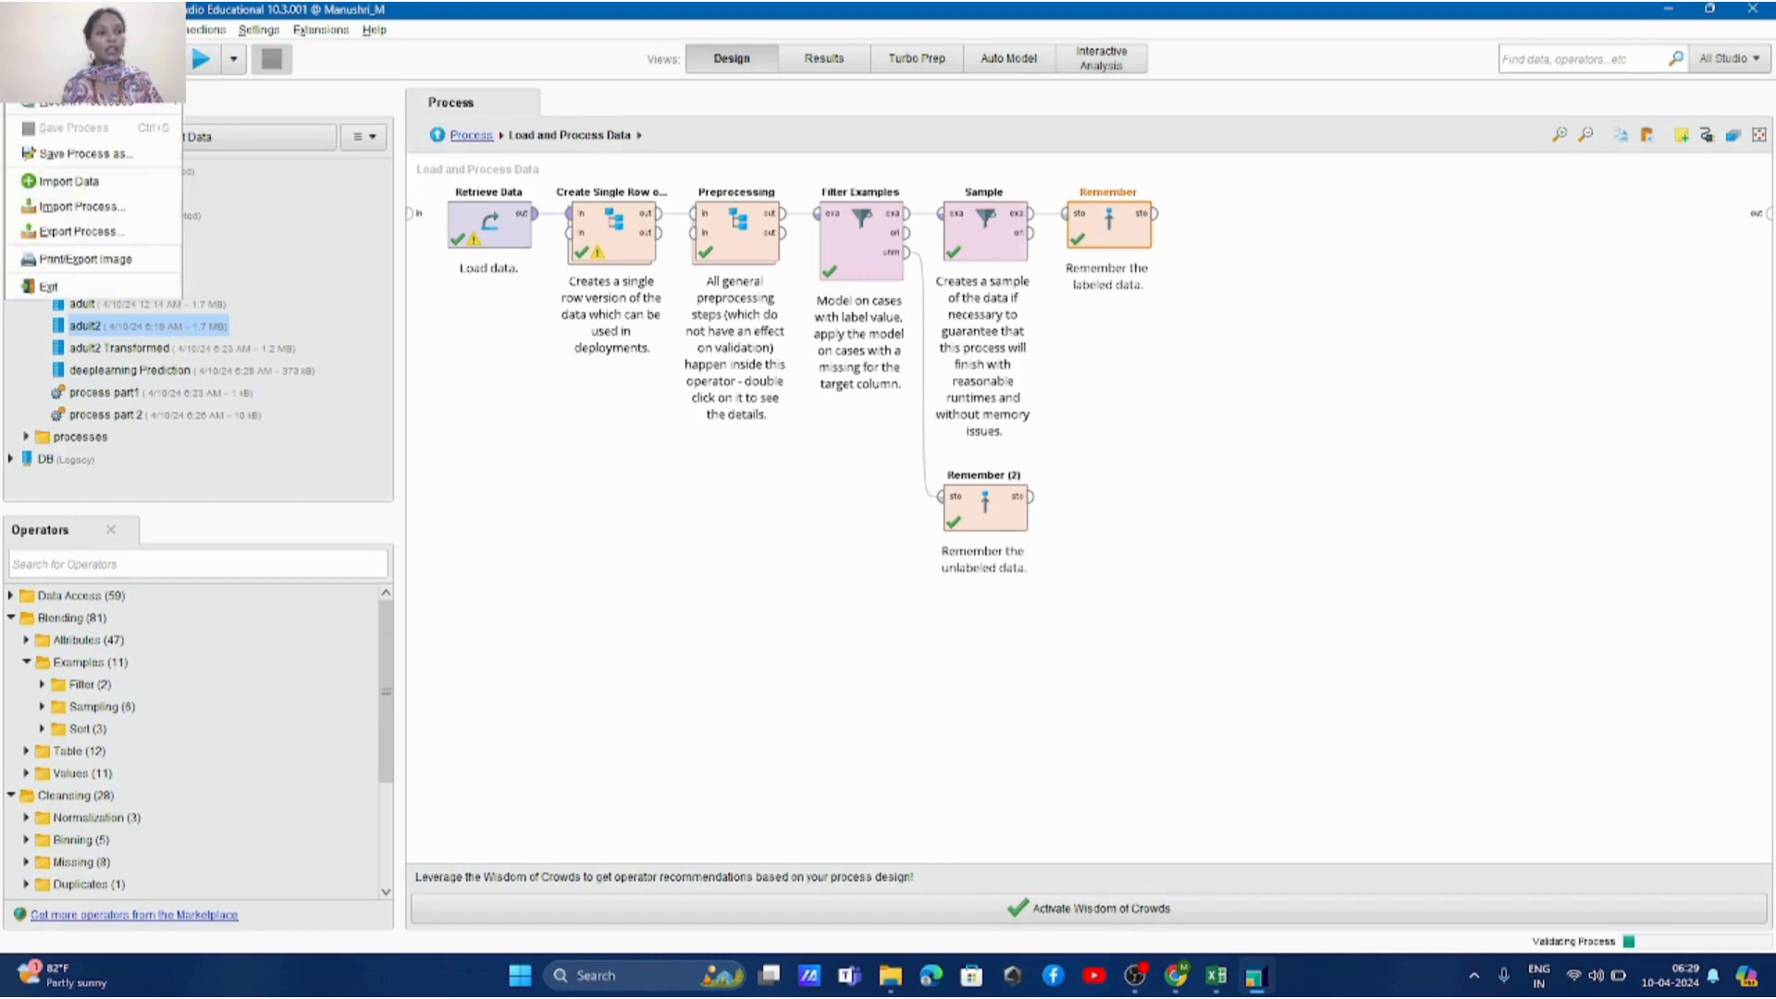
{"action": "left_click", "coordinate": [122, 159]}
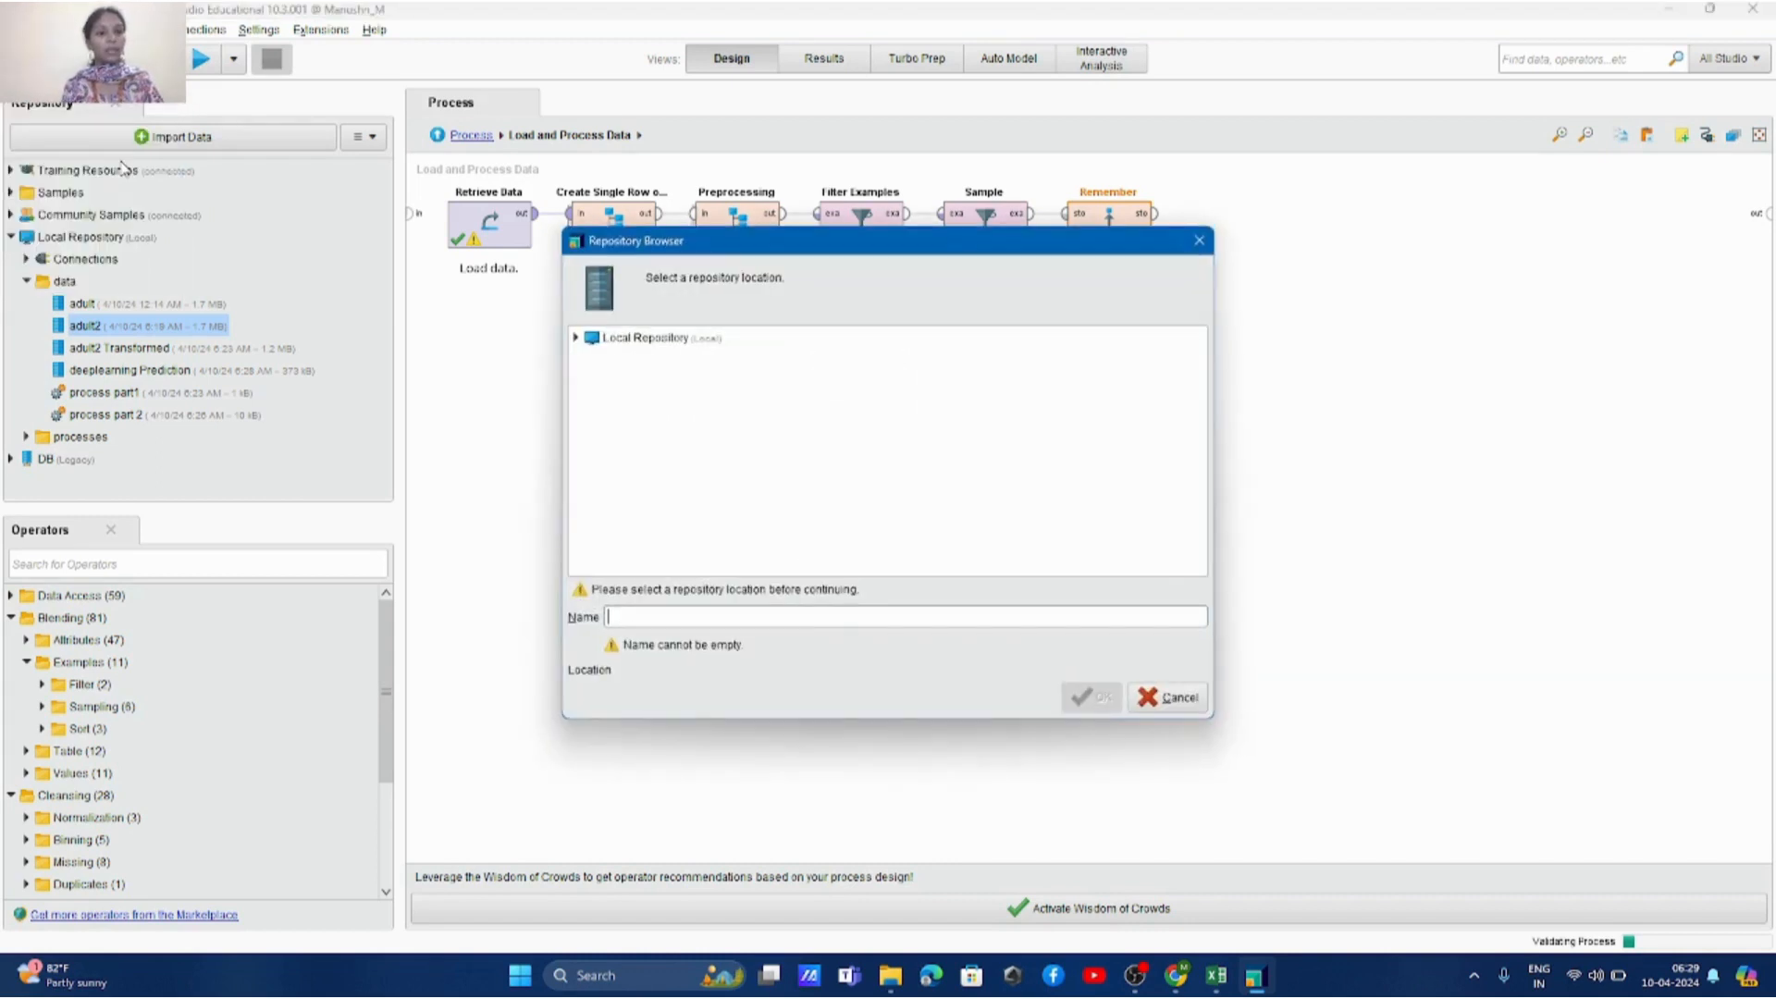
{"action": "left_click", "coordinate": [577, 340]}
{"action": "double_click", "coordinate": [601, 382]}
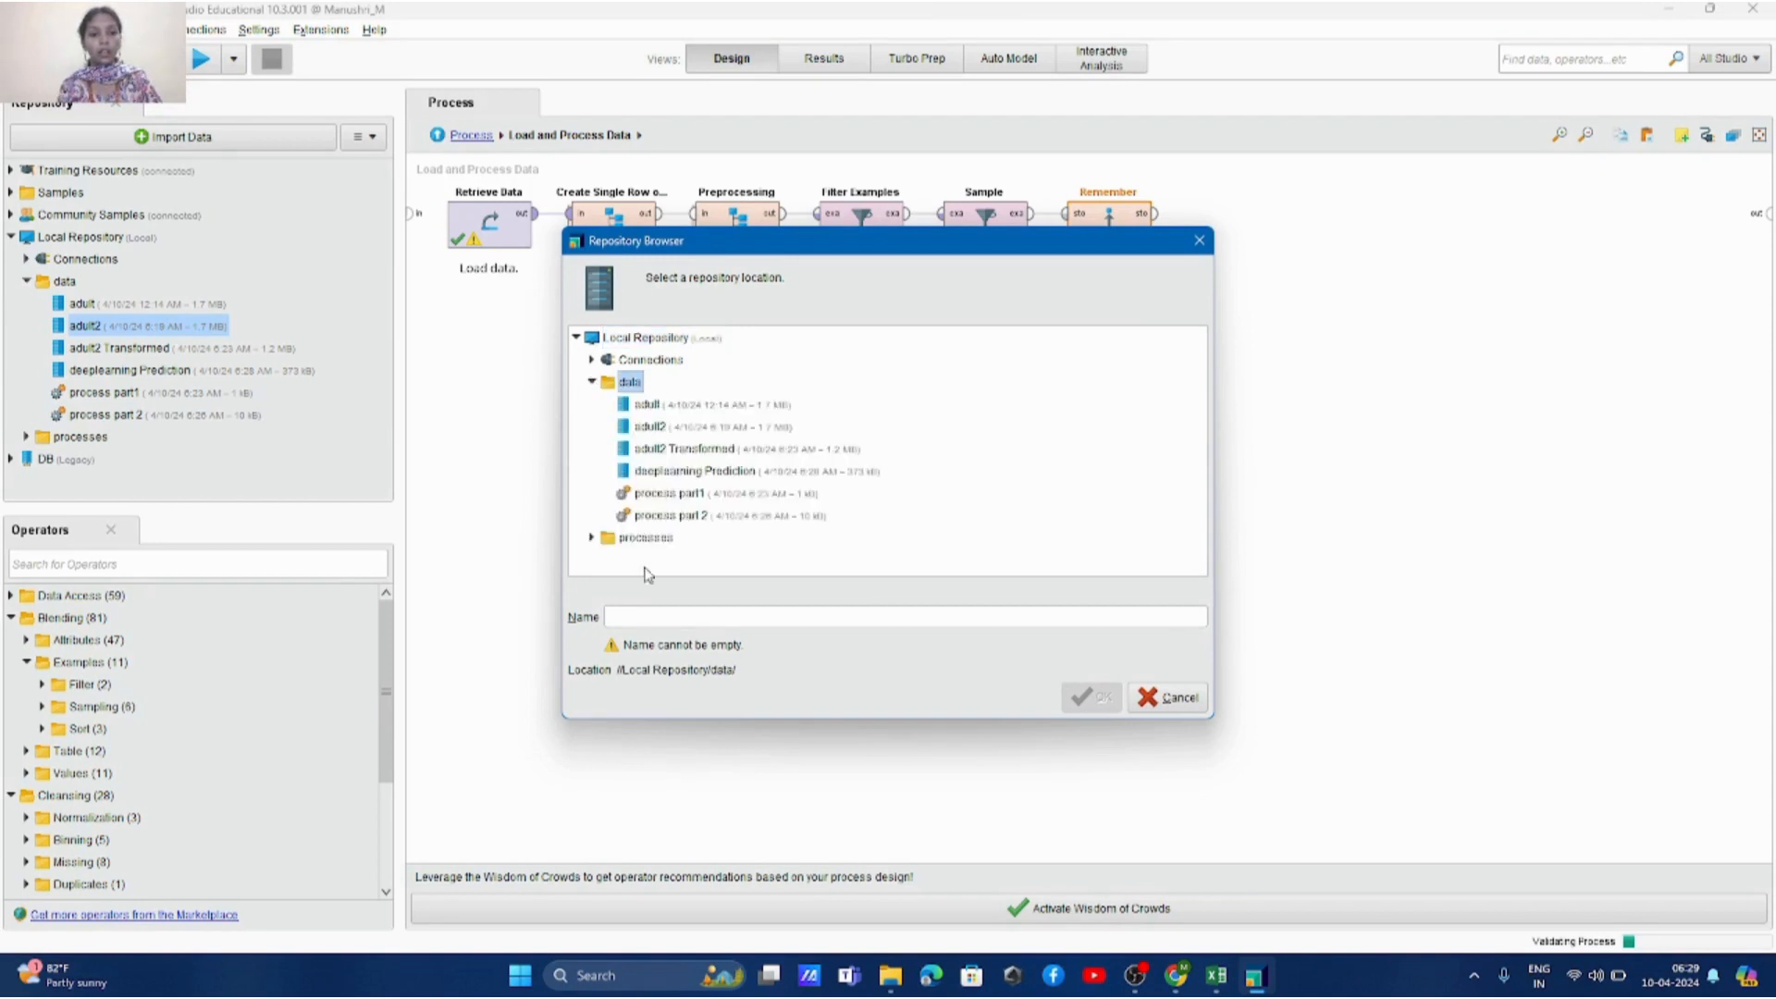
{"action": "left_click", "coordinate": [655, 614]}
{"action": "type", "text": "fina"}
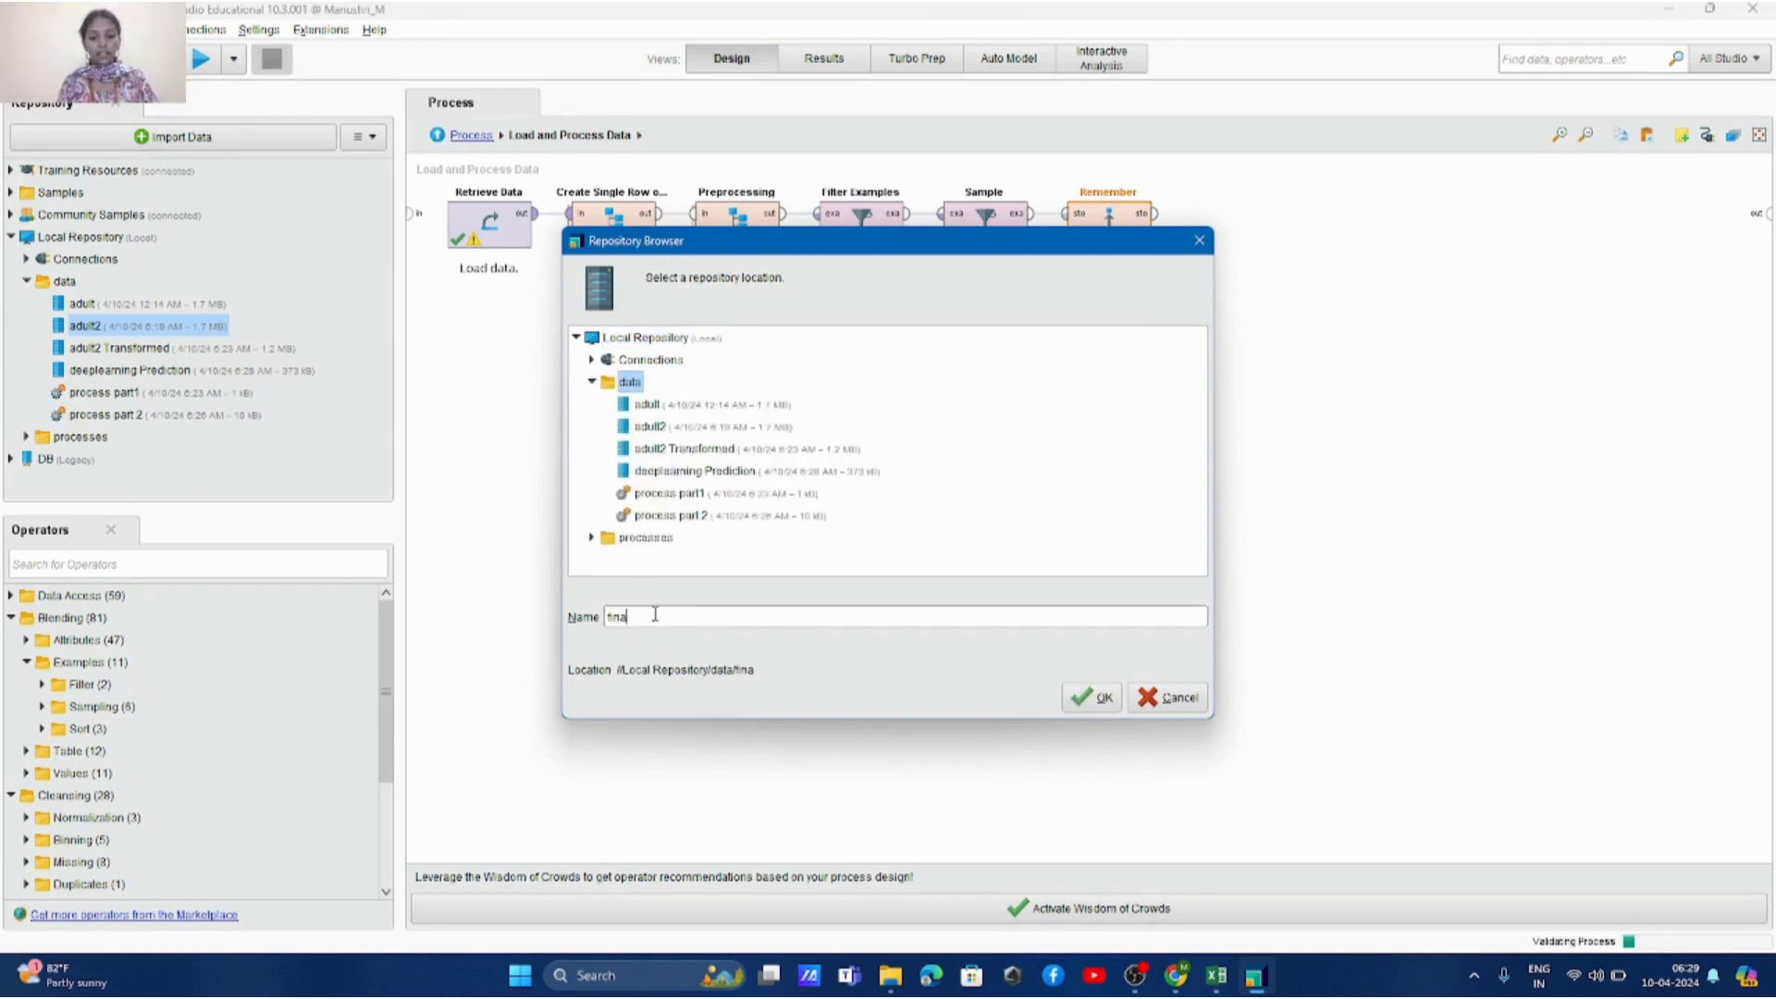
{"action": "type", "text": "l result"}
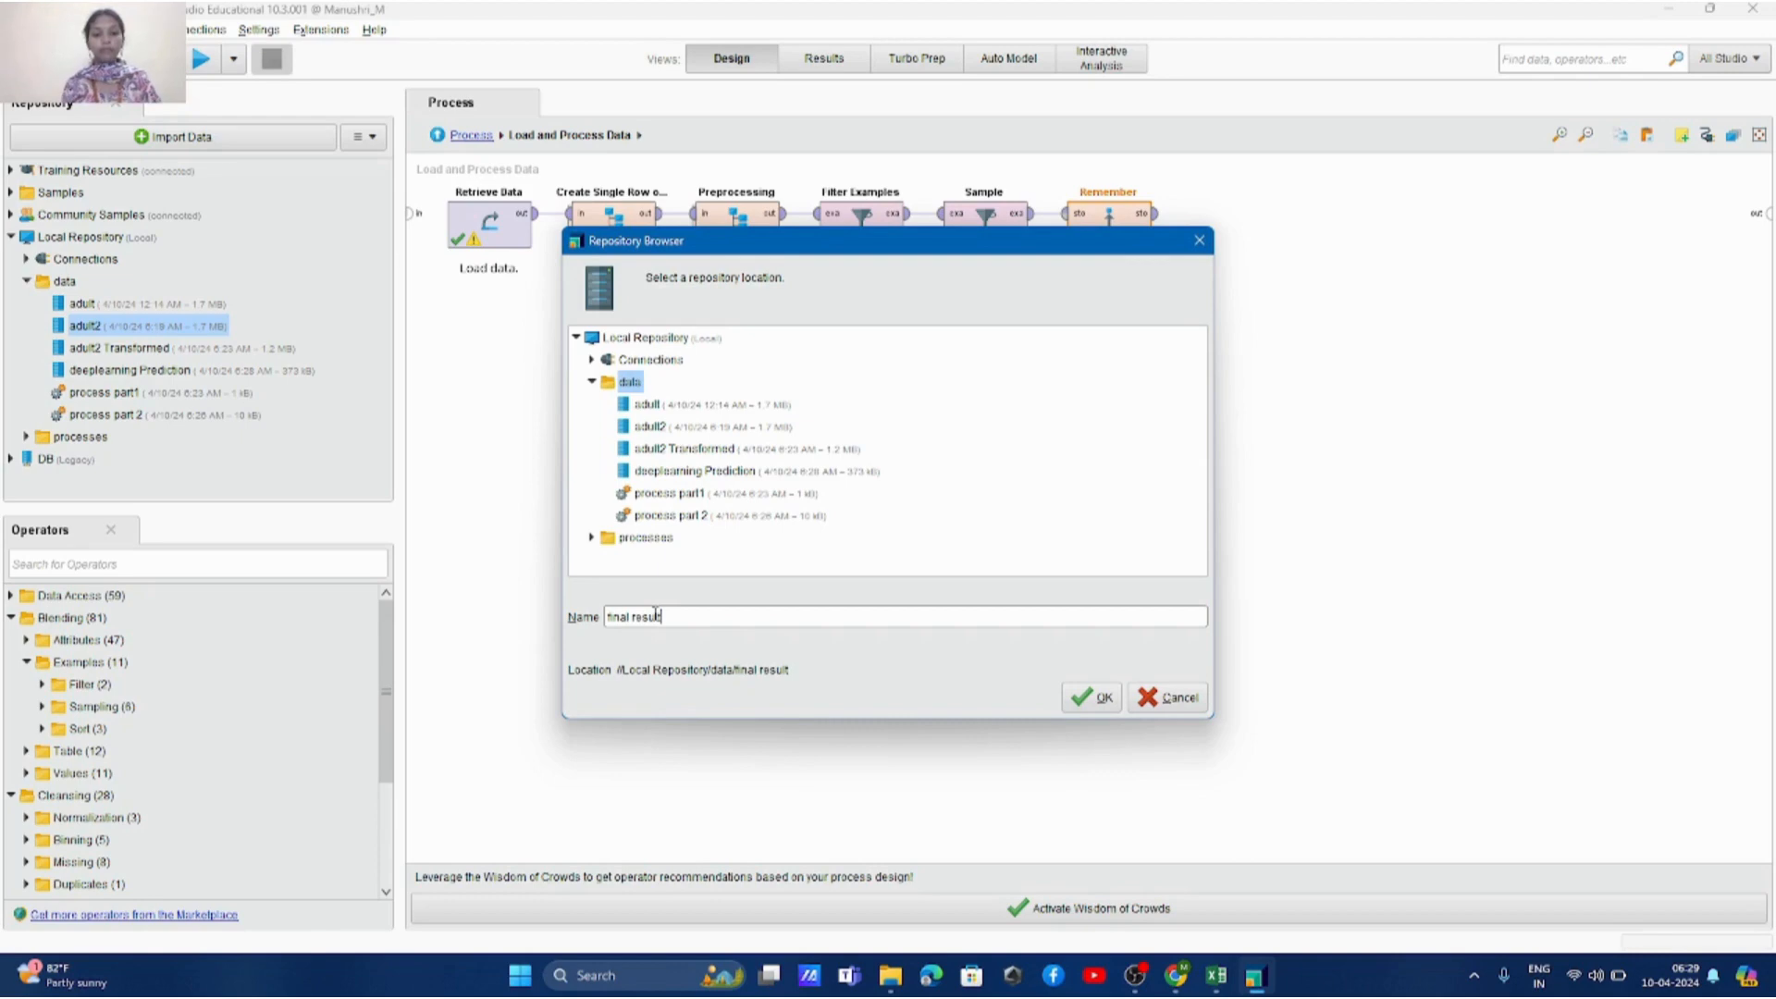
{"action": "left_click", "coordinate": [1087, 697]}
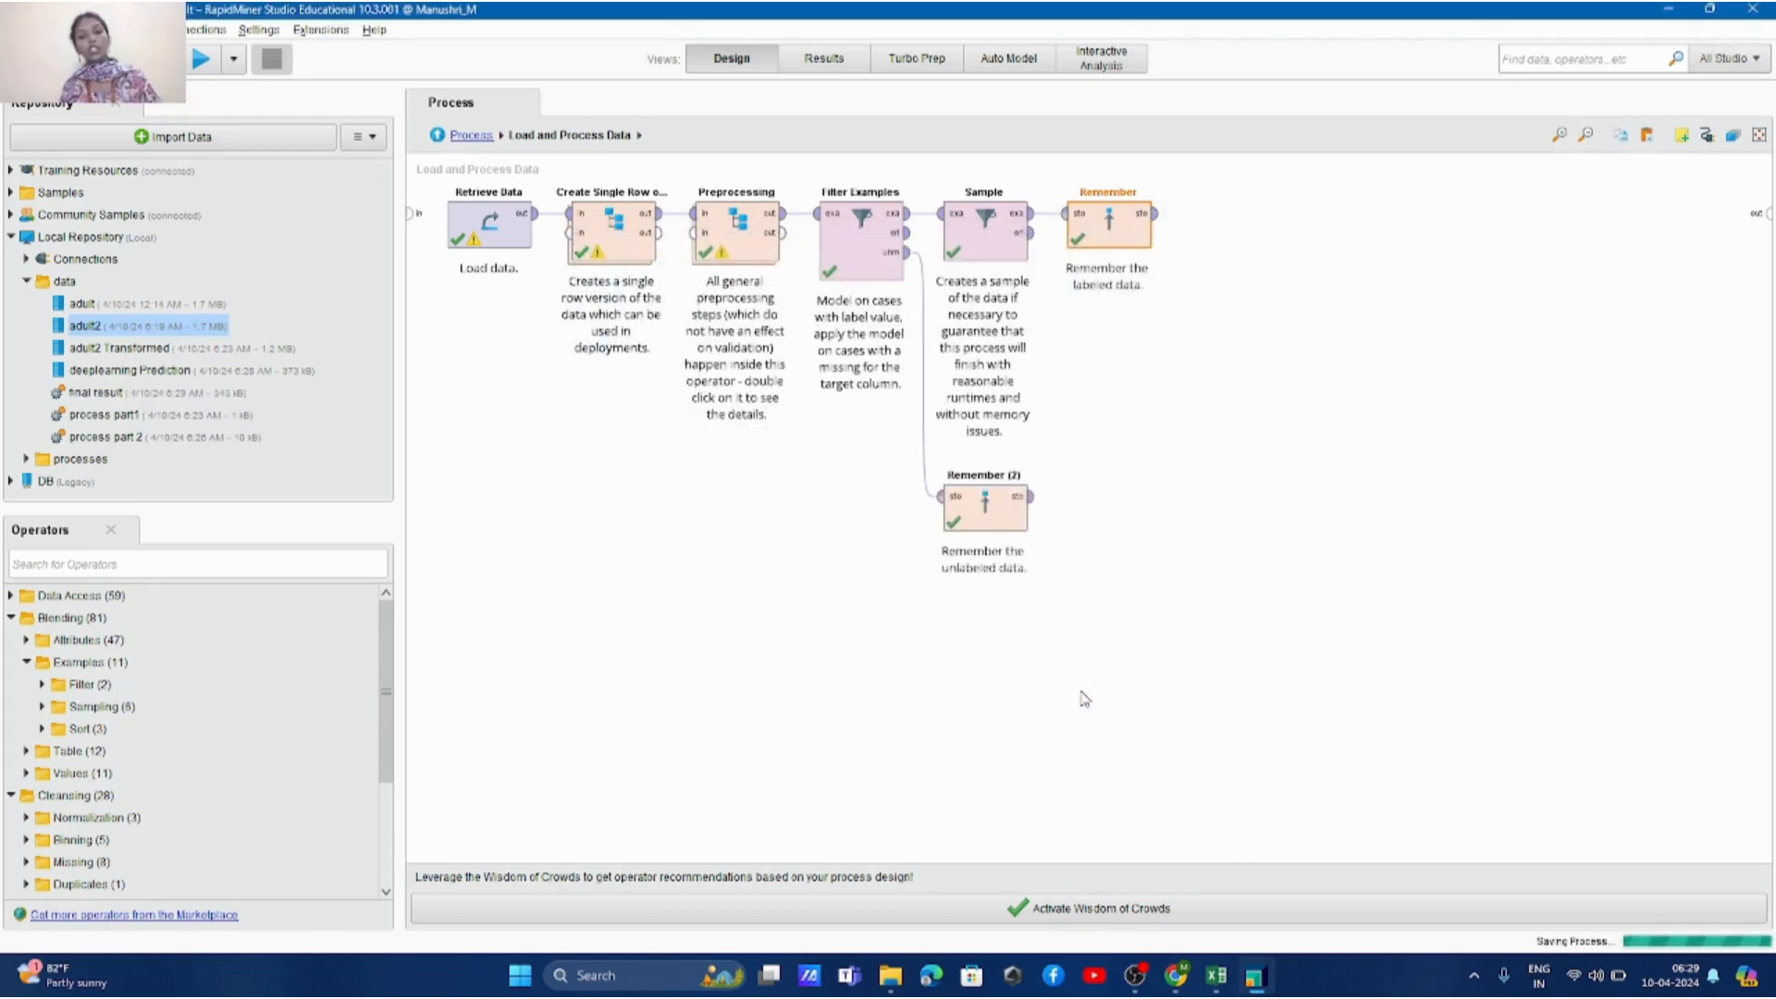
Step: Switch to the Google Slides presentation in Chrome, start the slideshow and advance from the Demonstration slide to the Summary slide
{"action": "mouse_move", "coordinate": [1179, 978]}
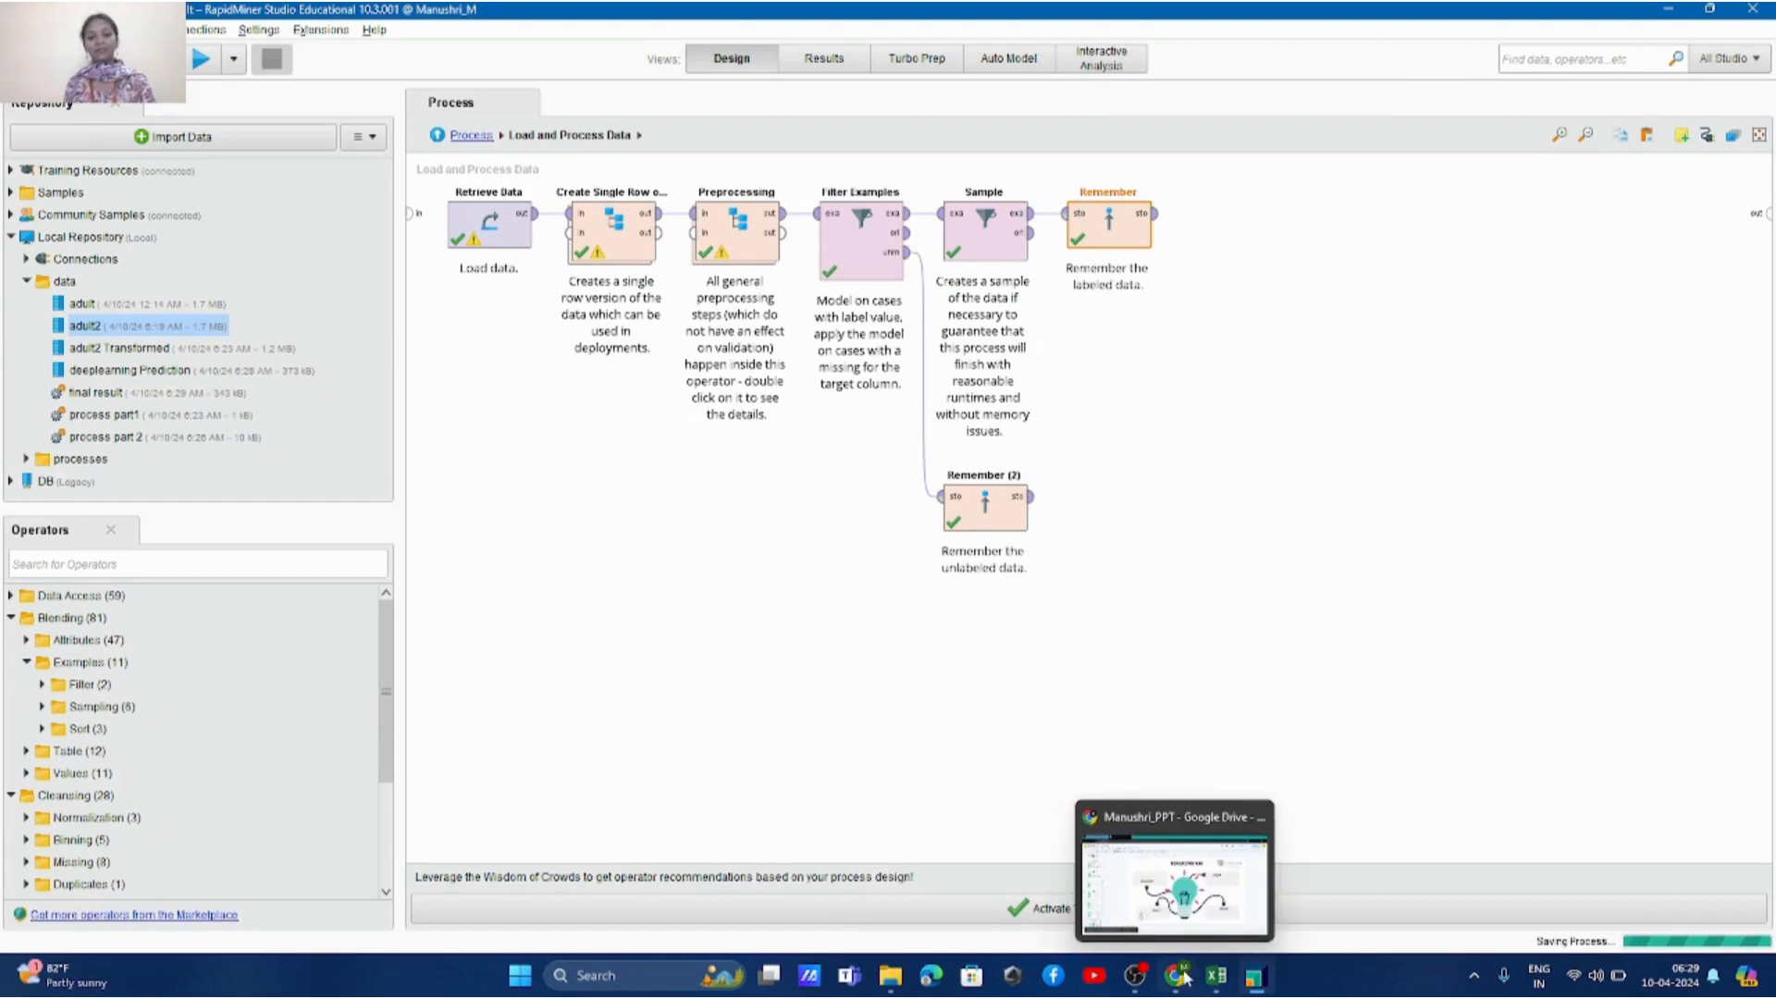
{"action": "left_click", "coordinate": [1167, 820]}
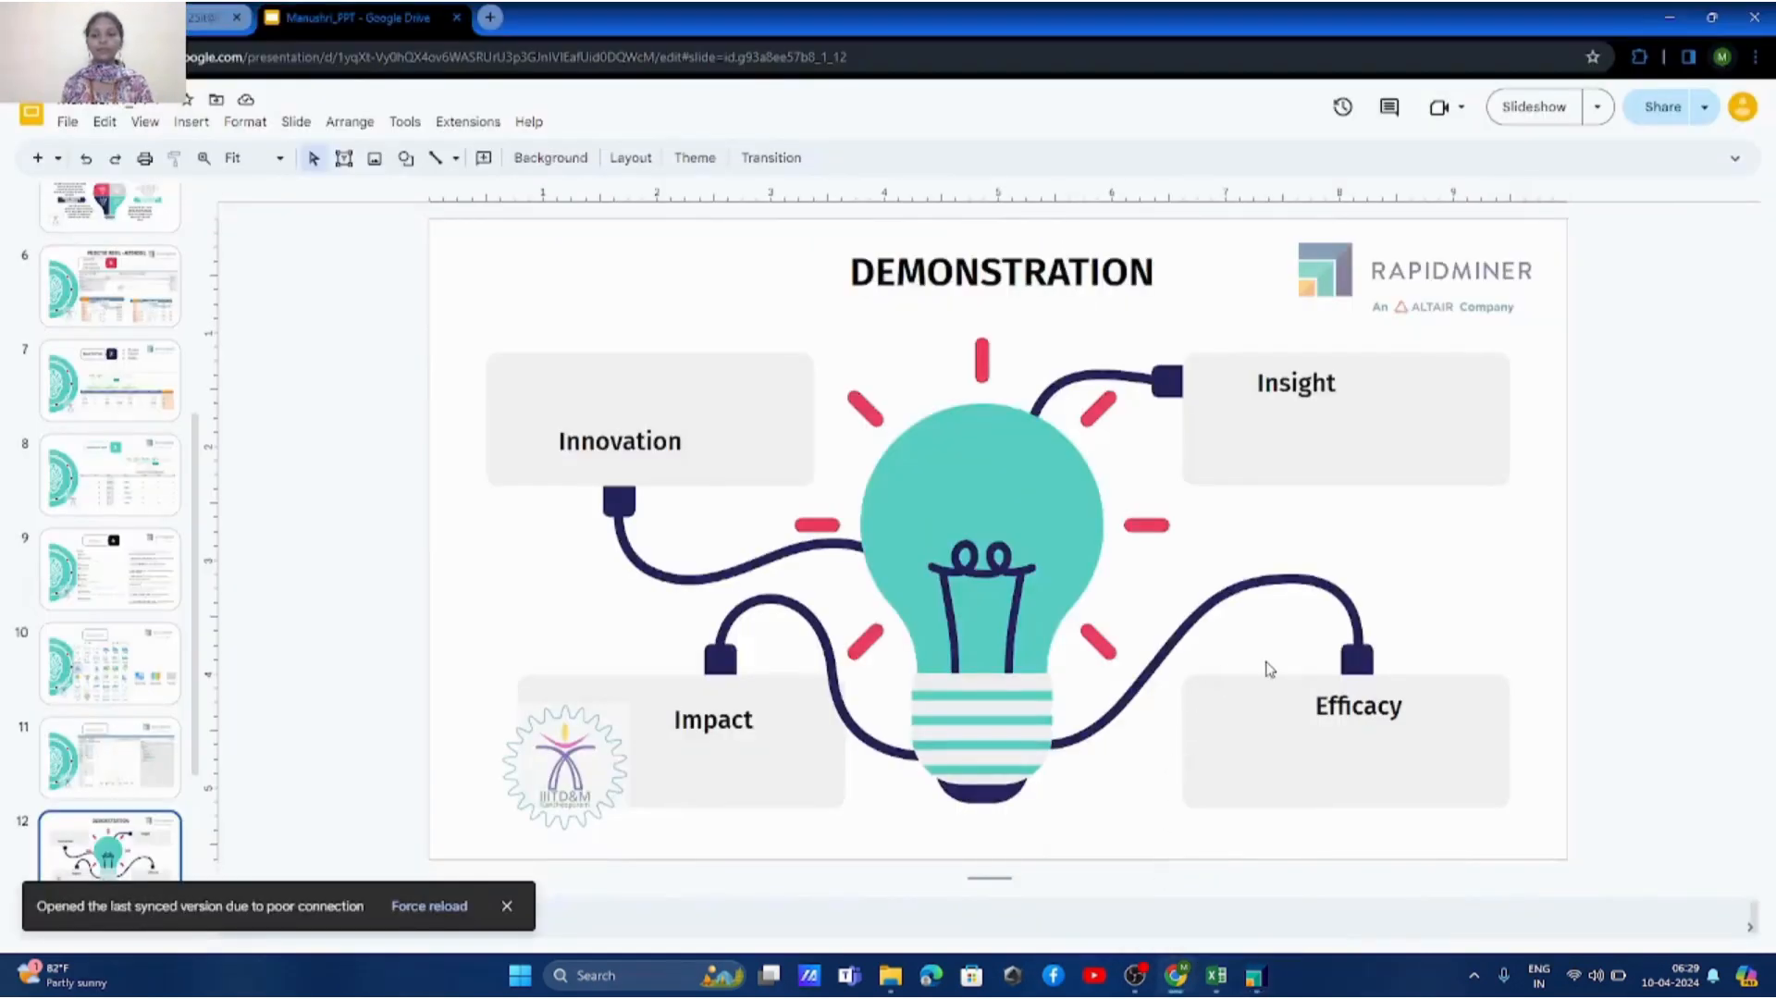
{"action": "left_click", "coordinate": [1549, 109]}
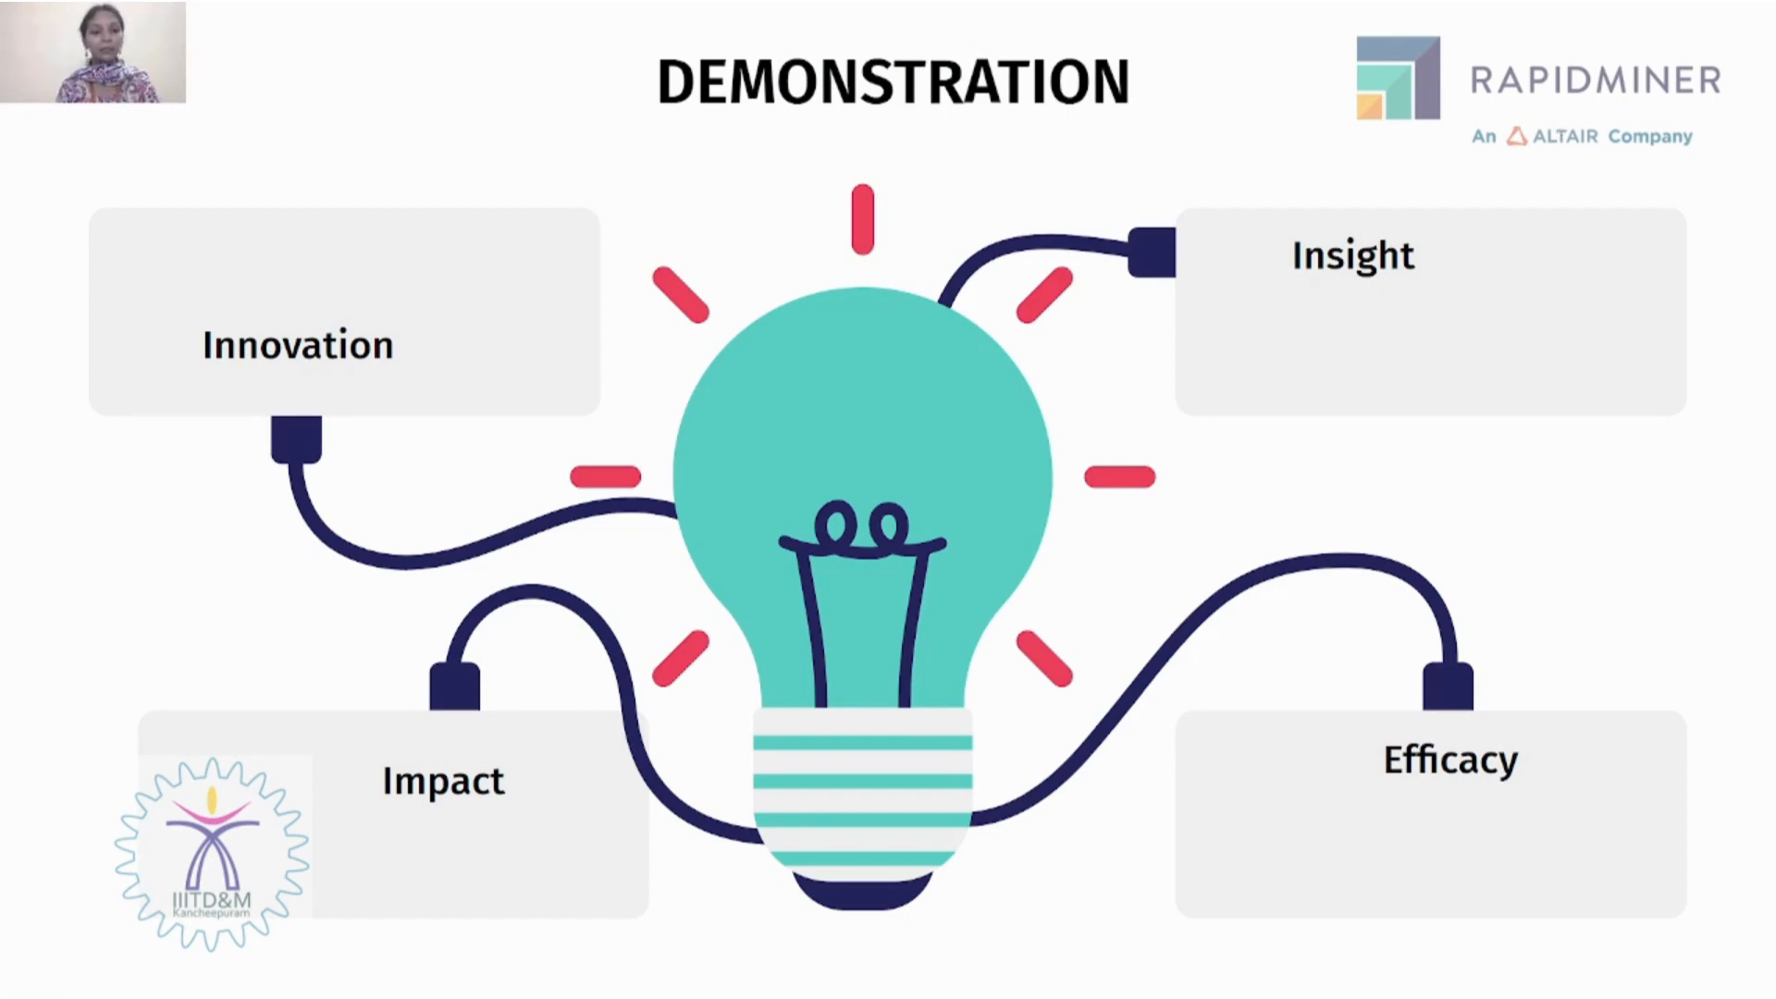
{"action": "key", "text": "Right"}
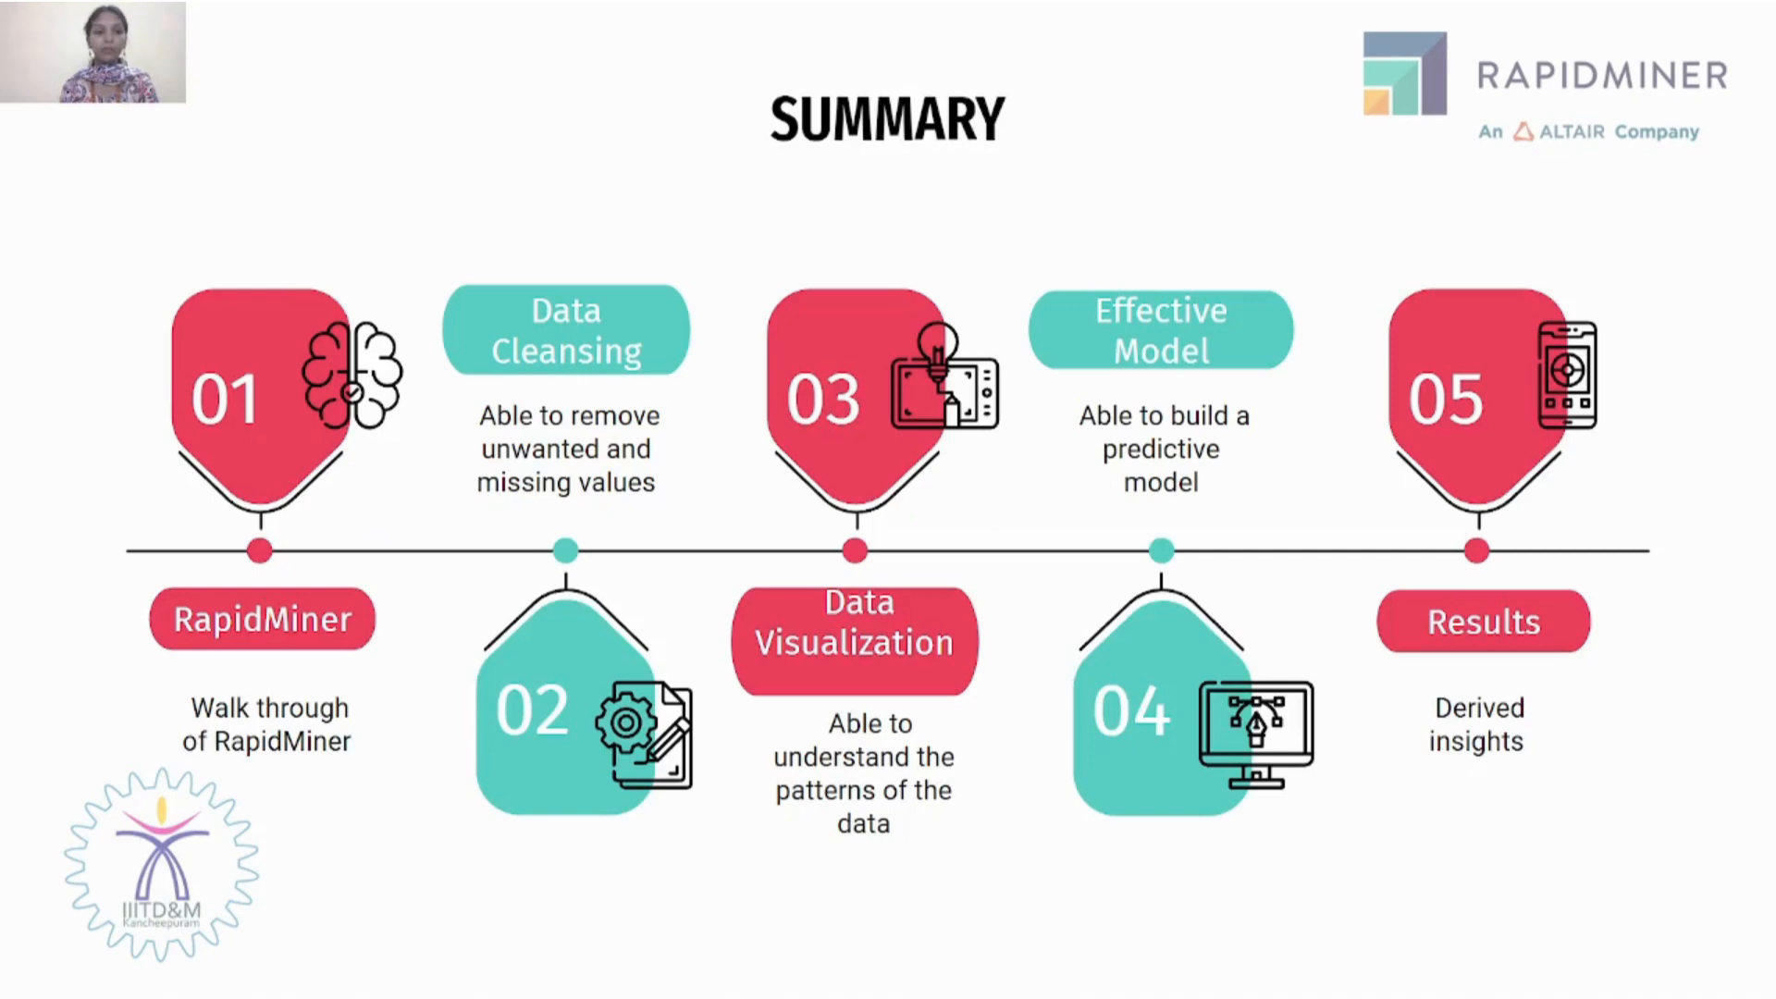